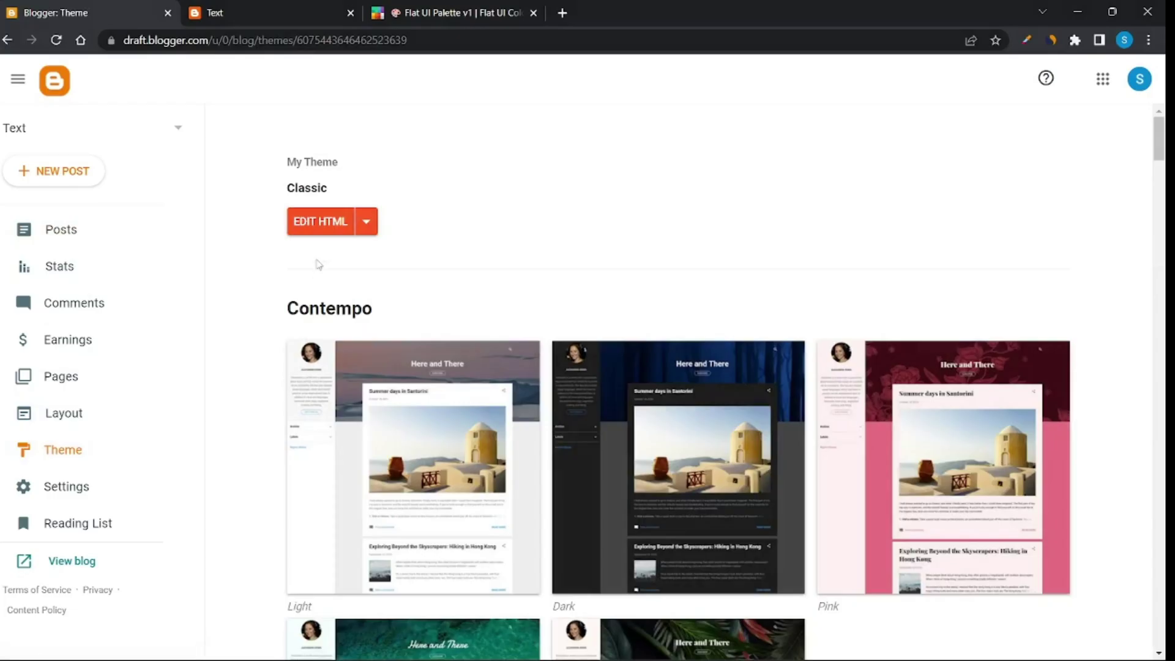
Restore the blog's theme from the file UltraMag Free Version.xml.
click(364, 223)
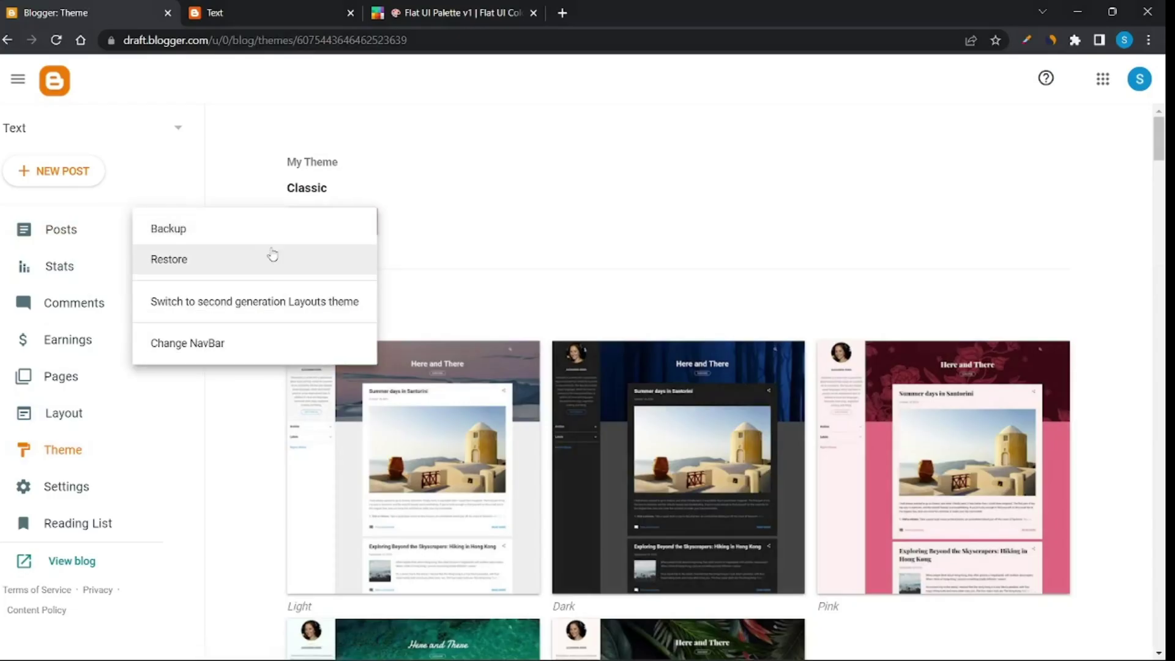
click(252, 264)
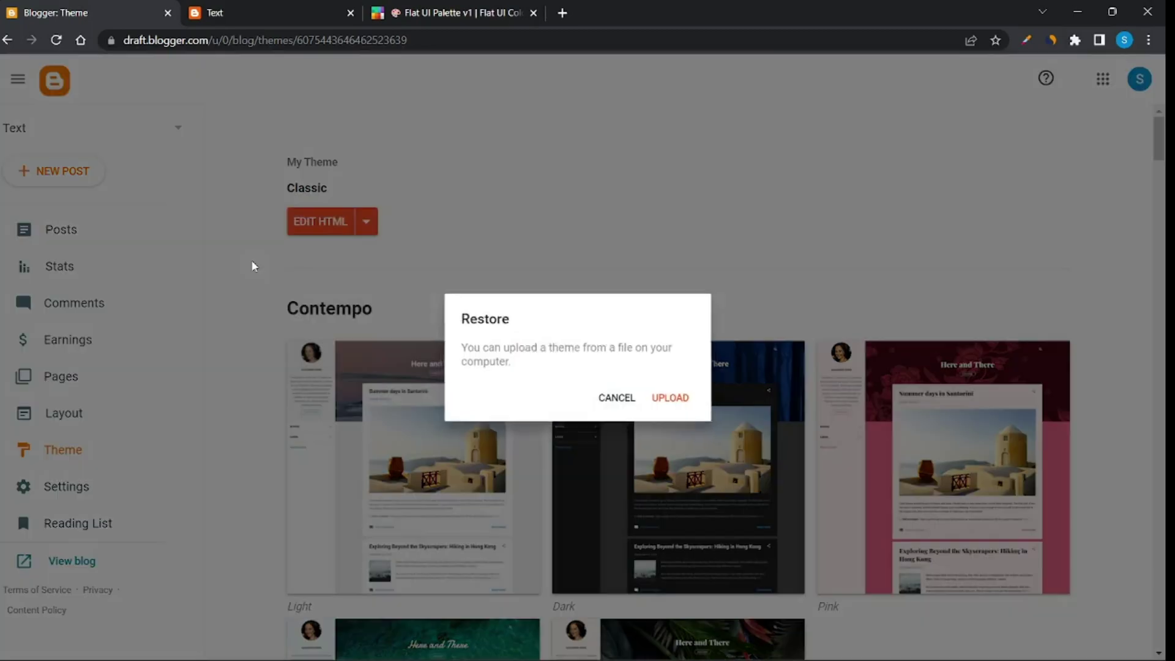
click(658, 401)
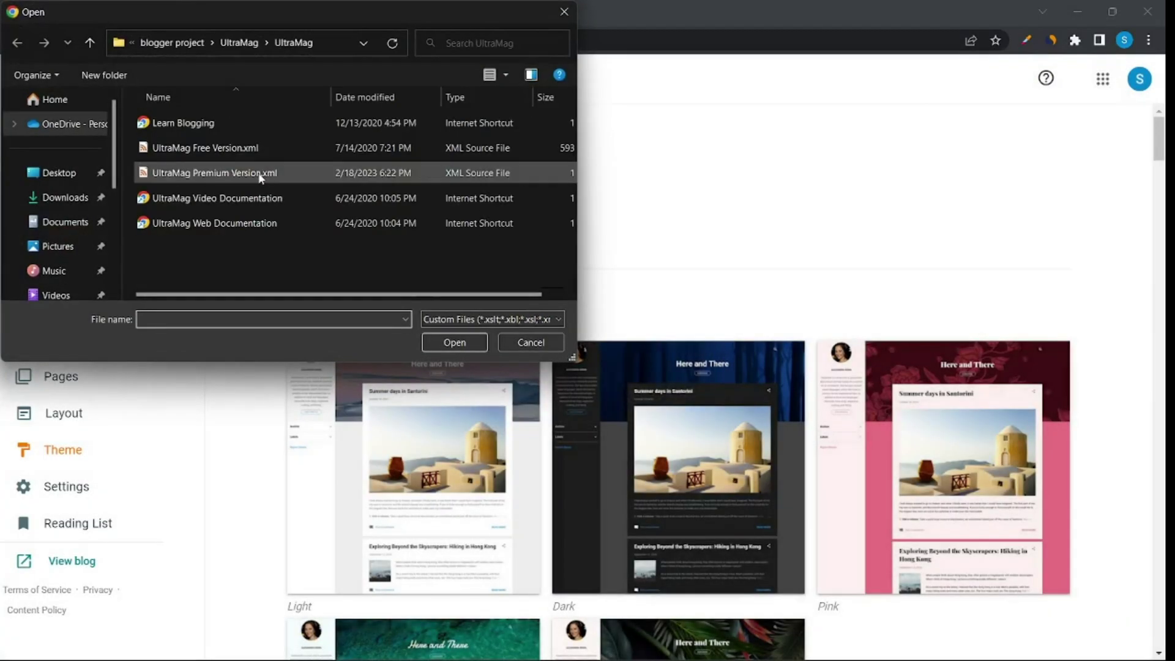
click(260, 148)
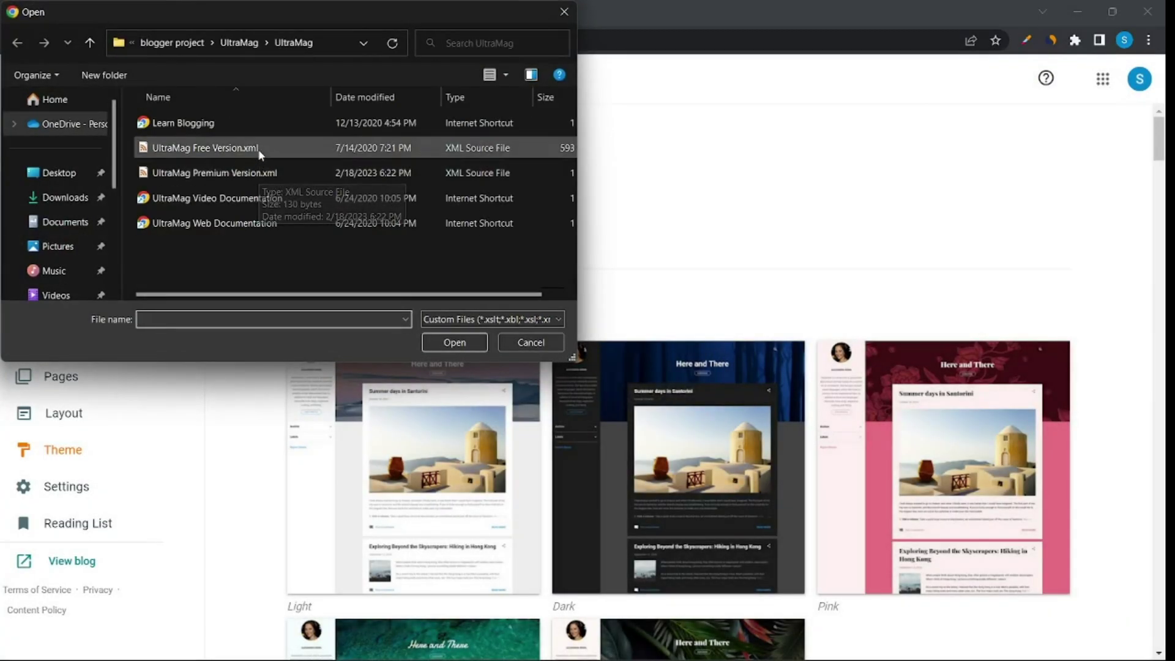
click(453, 340)
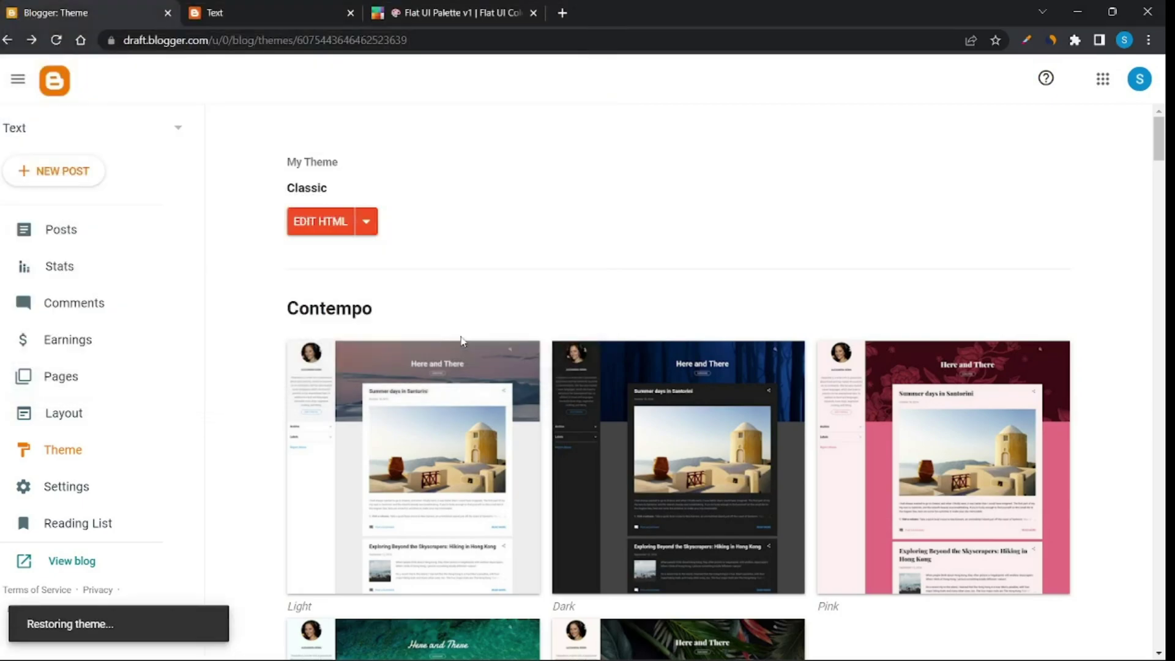
Reload the live blog and look through its homepage with the restored theme.
click(215, 12)
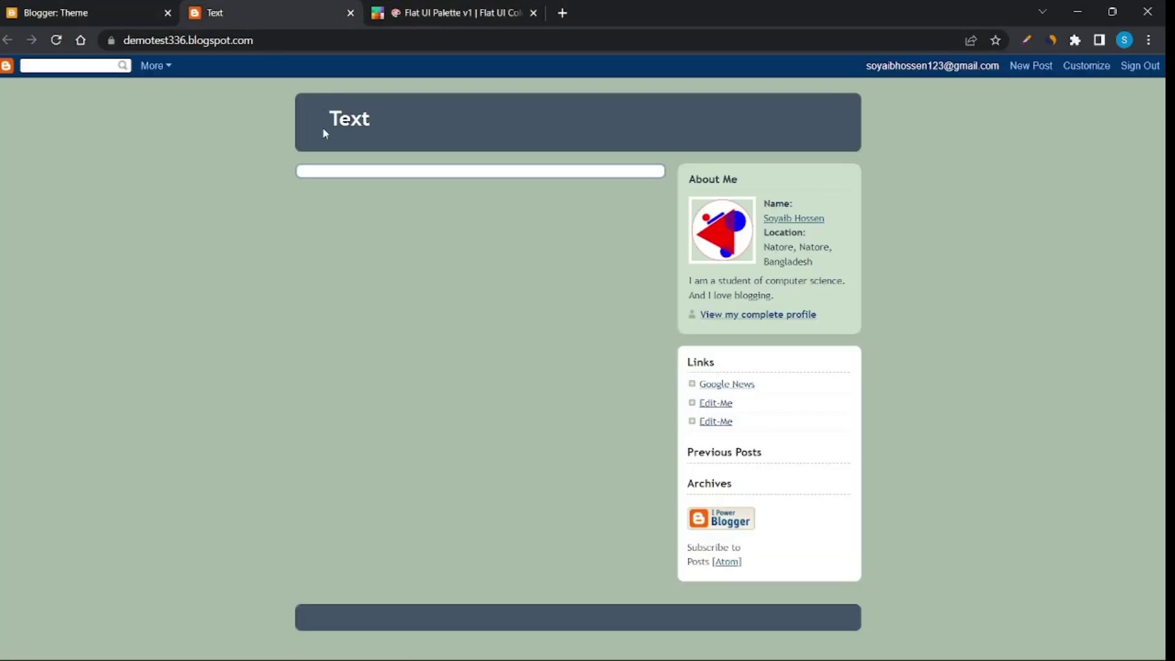
click(122, 5)
click(248, 11)
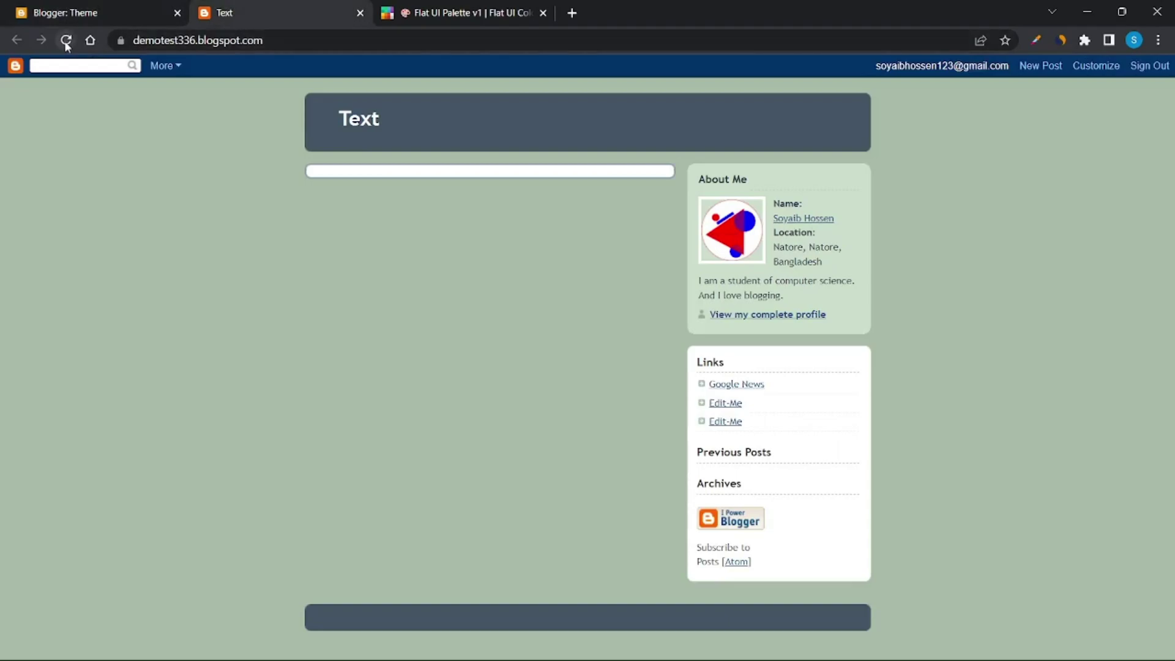
click(66, 41)
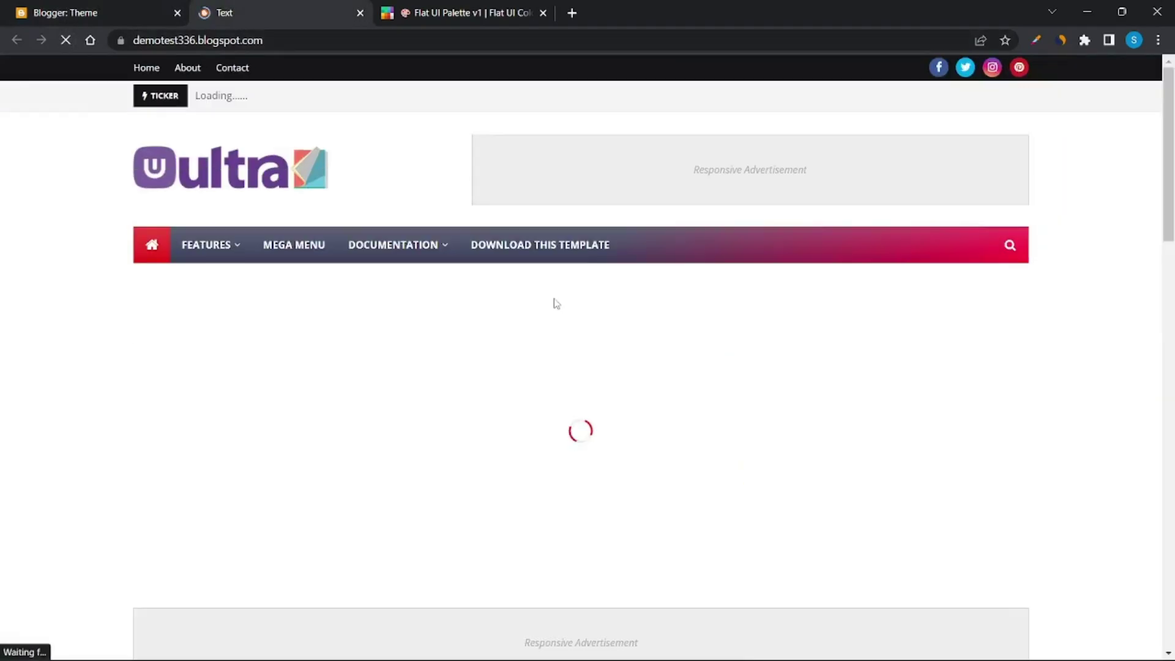
scroll(890, 342, down, 15)
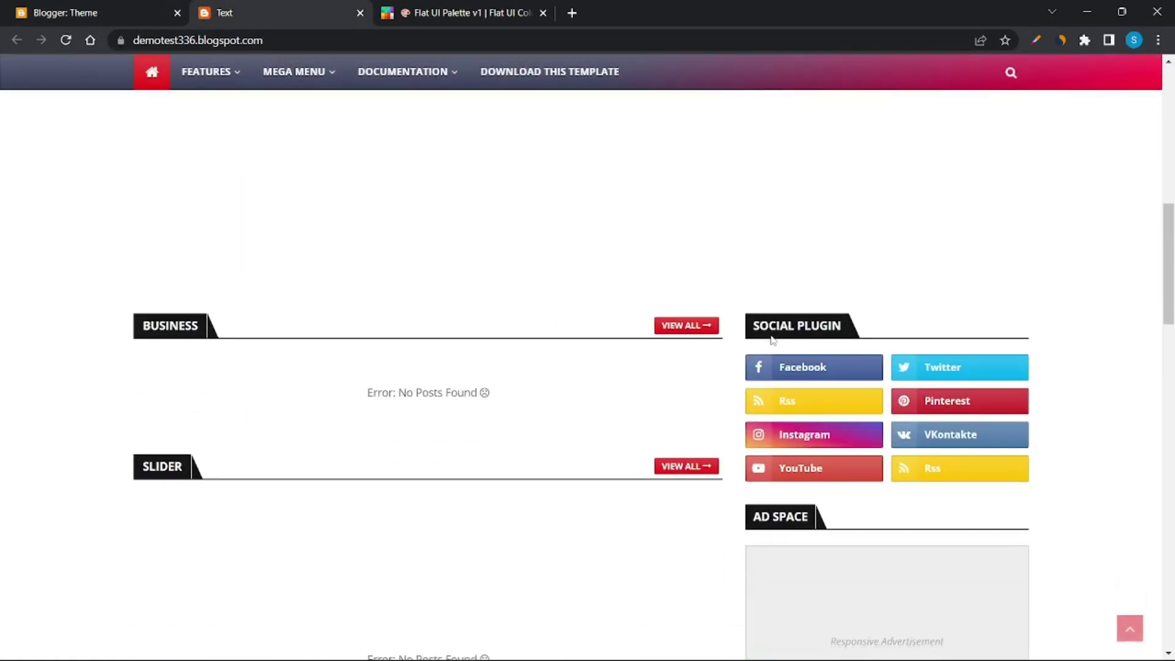
Create a new blog post titled "Demo post 1" in Blogger.
click(46, 5)
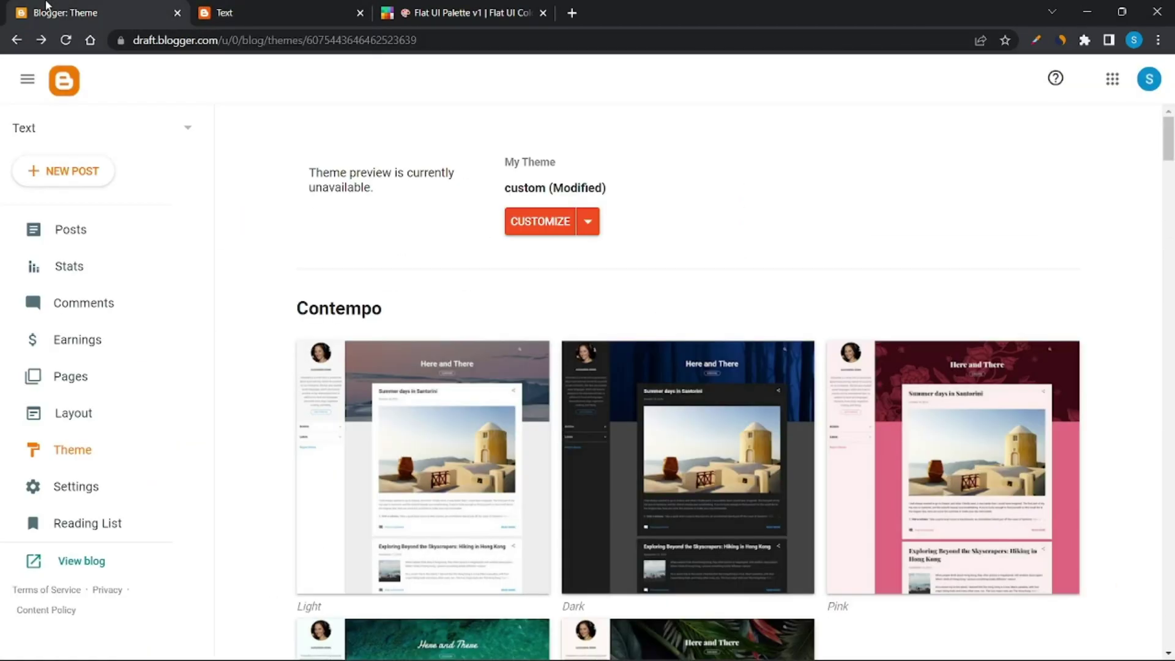
click(71, 229)
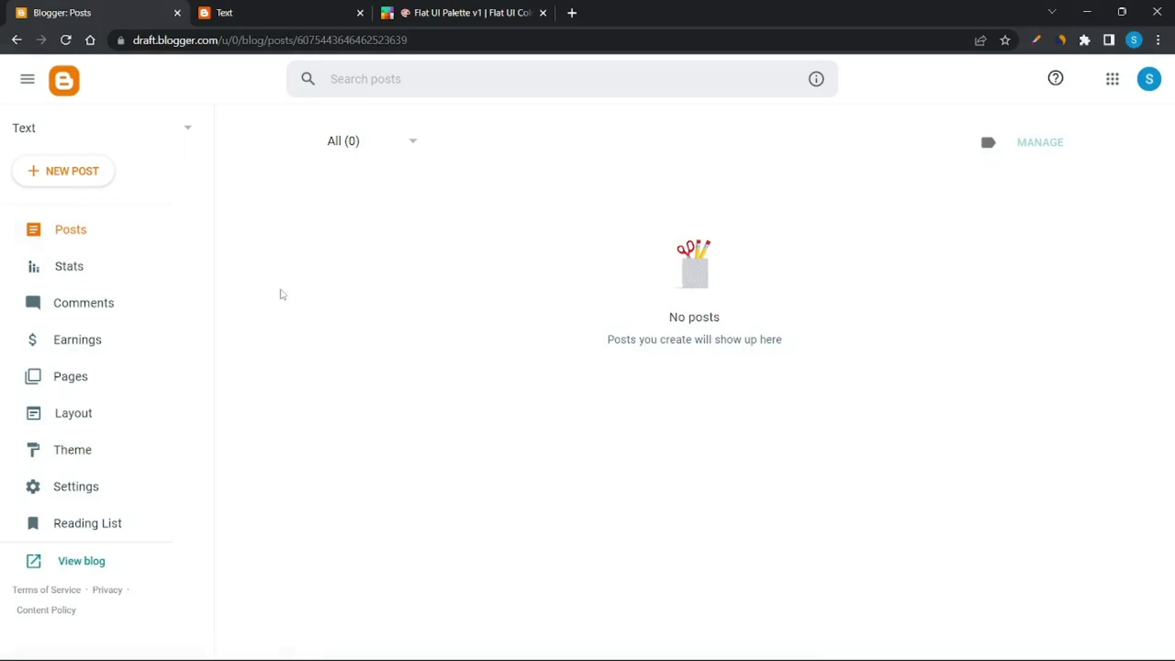
click(75, 174)
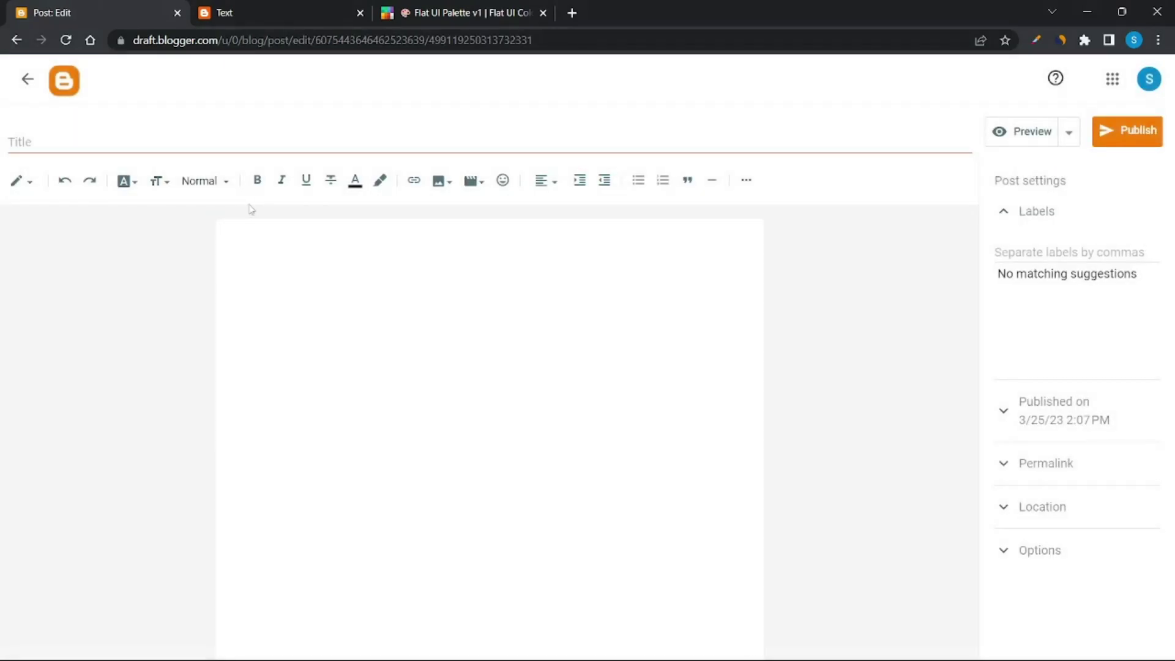
text(Demo post 1)
Upload the image Demo Thumbnail.png from the computer for the post body.
click(325, 295)
click(454, 181)
click(525, 218)
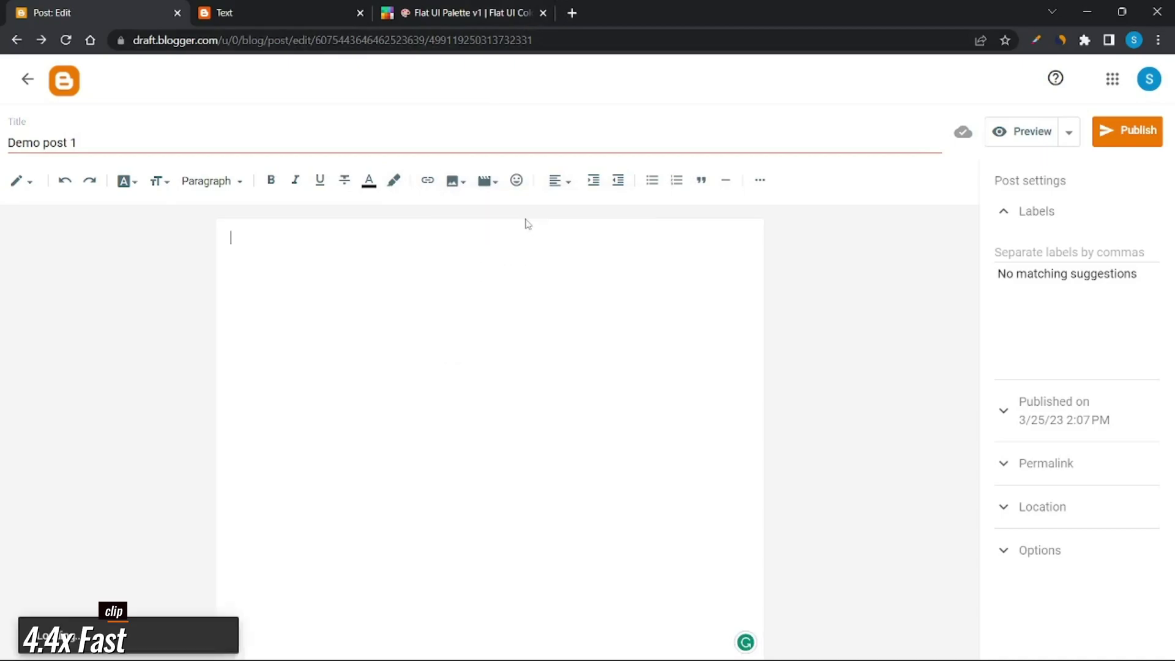
click(251, 211)
click(104, 49)
click(272, 141)
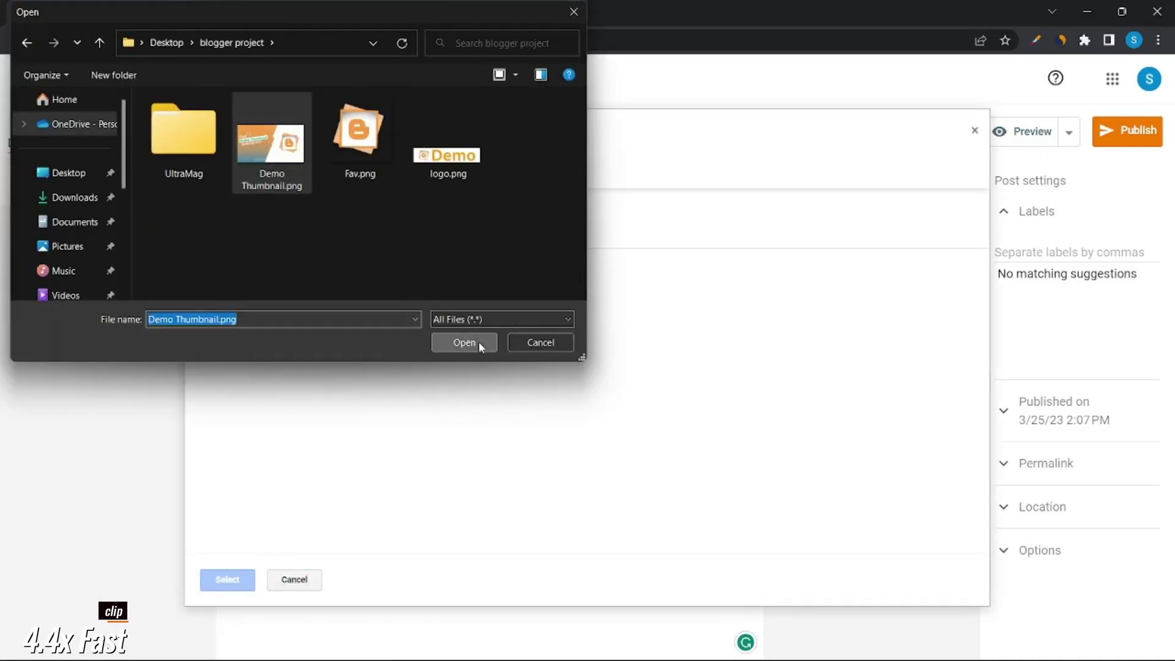
click(474, 340)
Insert the uploaded thumbnail into the post and set its size to Original size.
click(227, 580)
click(527, 404)
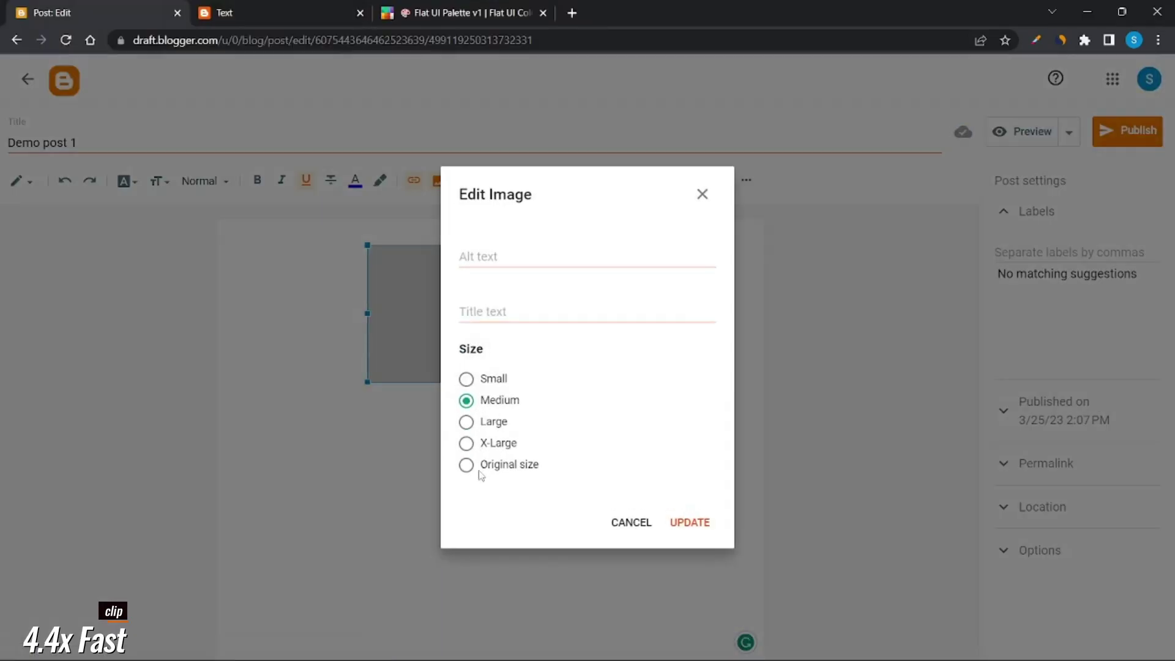
click(467, 465)
click(689, 522)
Search the web for demo text in a new browser tab and open lipsum.com.
click(572, 12)
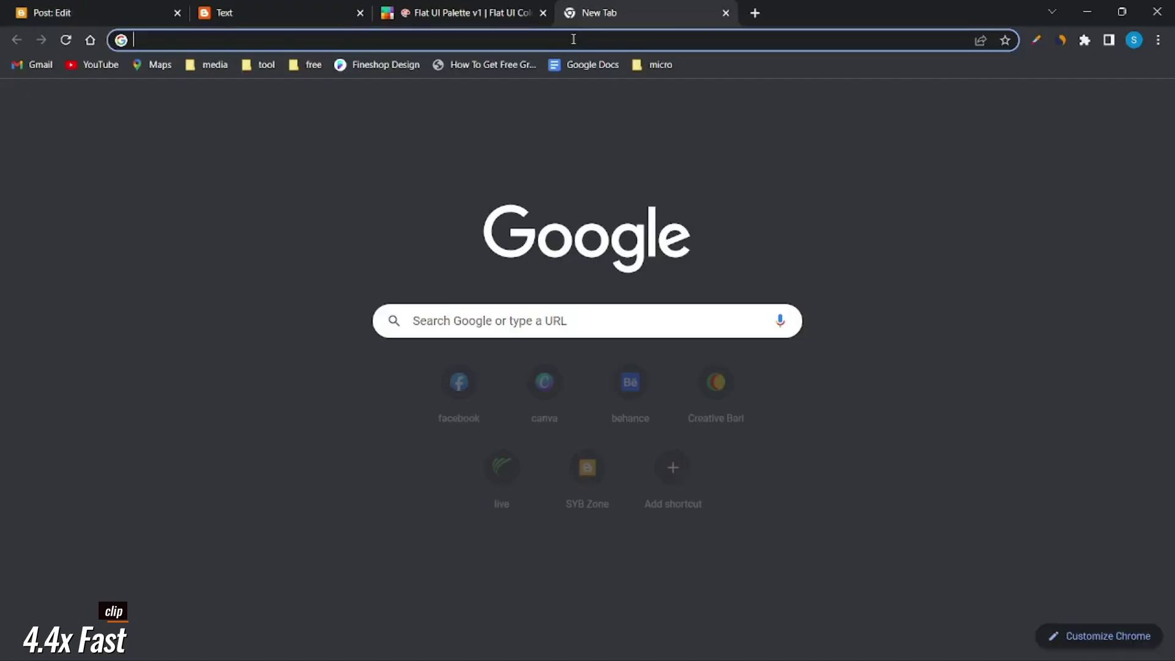
text(demo t)
key(Return)
click(273, 239)
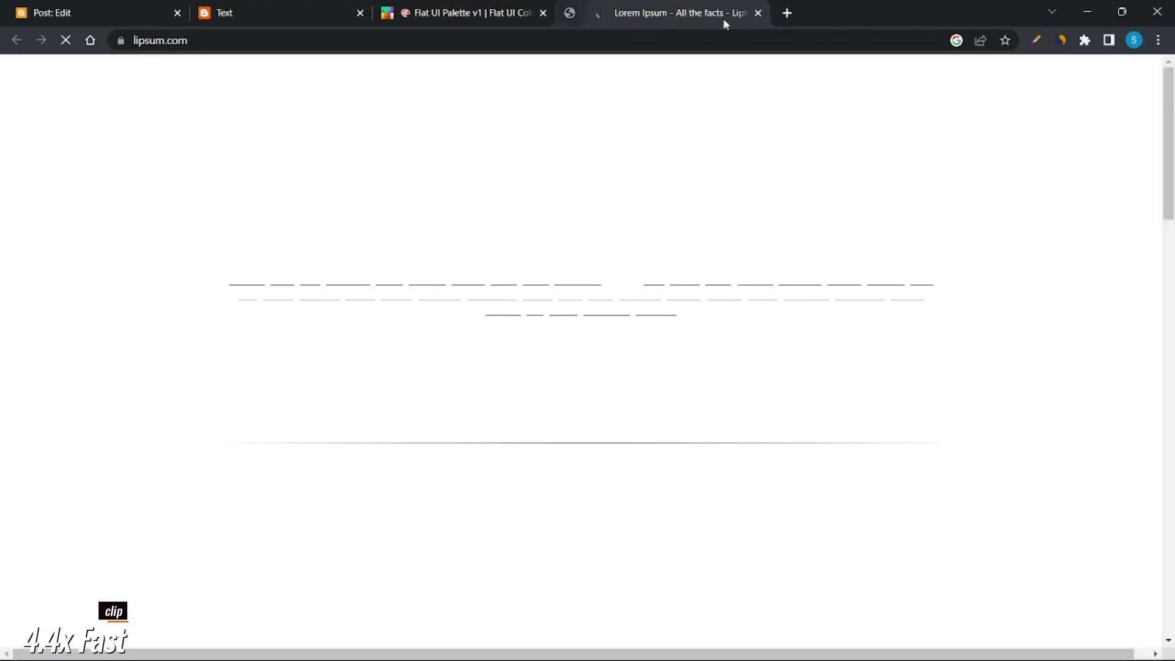
Copy the Lorem Ipsum article sections from the site and paste them into the post below the image.
scroll(581, 392, down, 4)
drag(237, 158, 845, 319)
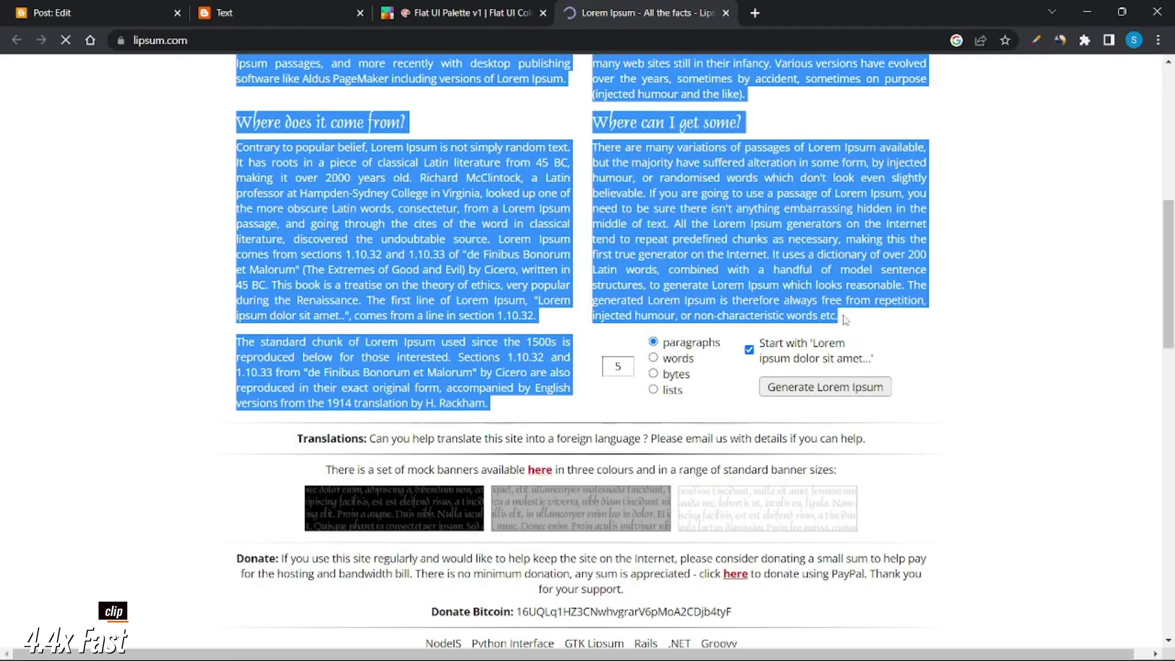
click(144, 7)
key(ctrl+v)
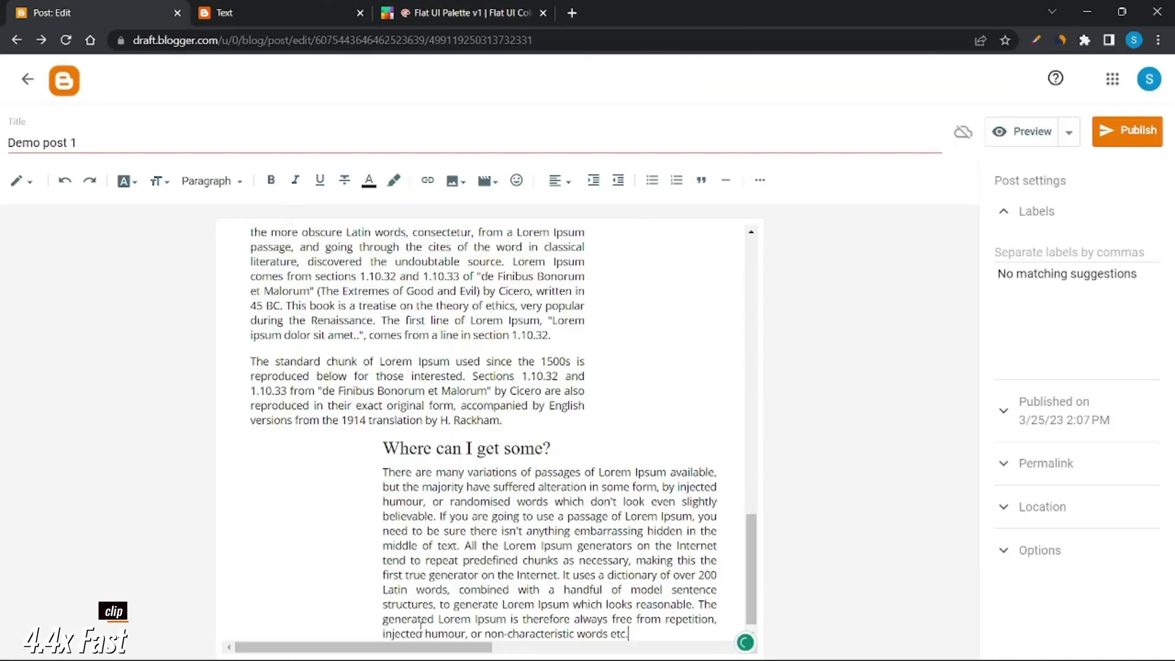
Remove the blank gap above the "Where does it come from?" heading and review the pasted text.
scroll(490, 429, up, 10)
scroll(542, 426, down, 3)
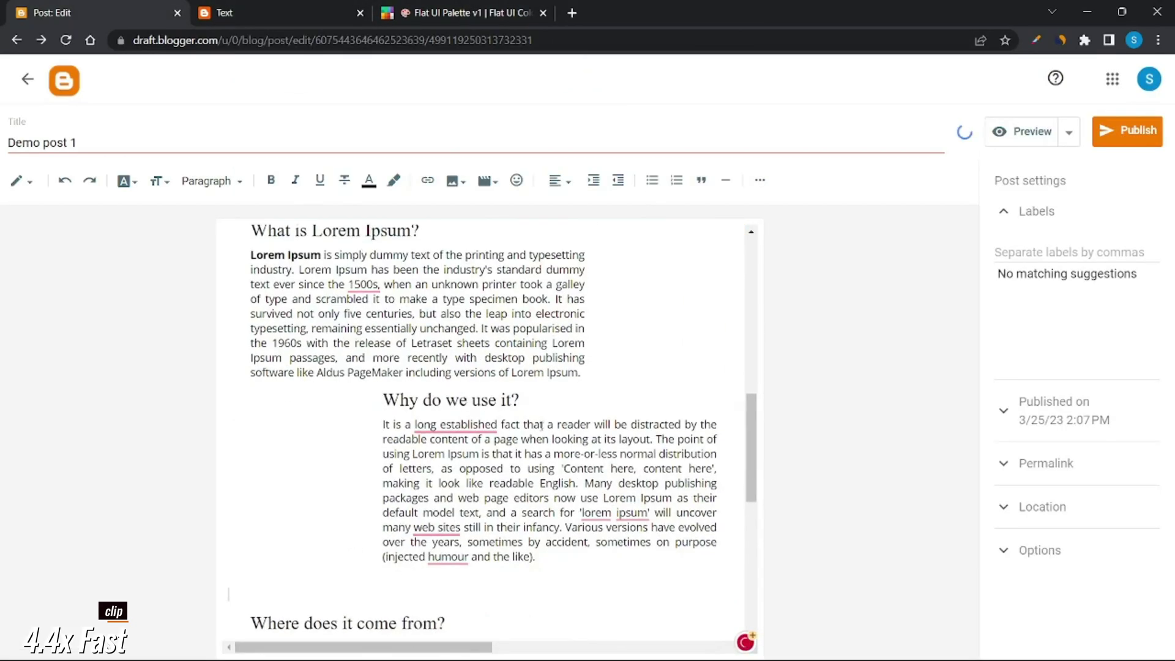
right_click(539, 428)
click(386, 428)
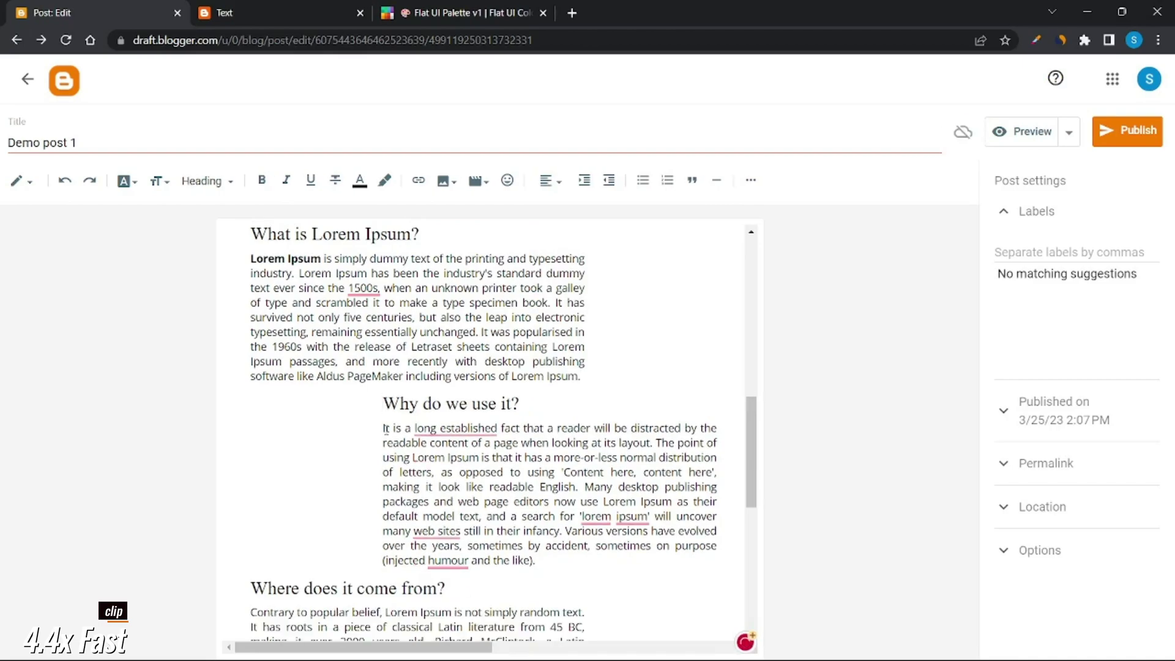
scroll(380, 440, down, 8)
scroll(641, 612, up, 15)
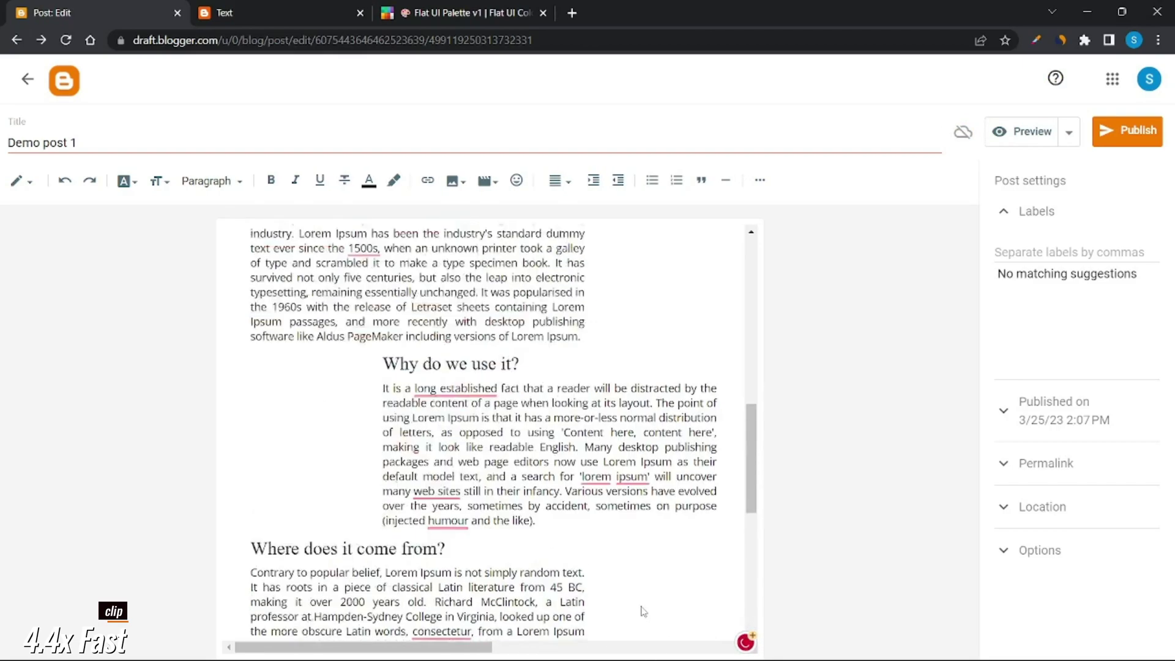
Copy BUSINESS from the sticky note's label list and add it as the post's label.
click(674, 643)
double_click(762, 140)
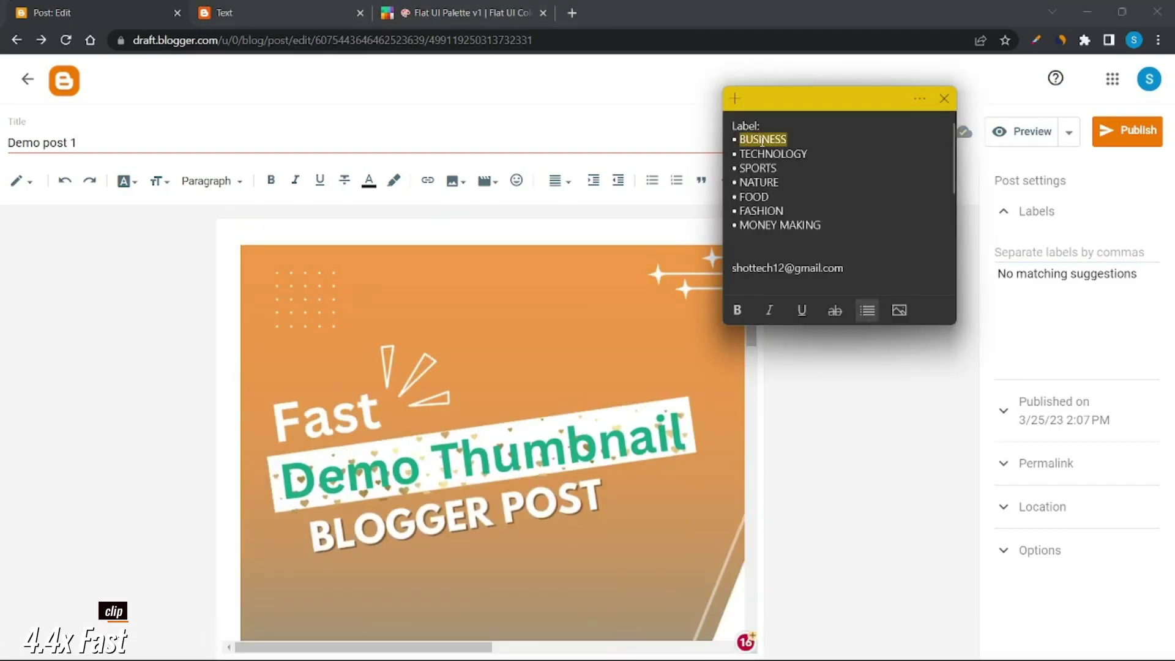
key(ctrl+c)
click(1021, 261)
Keep the automatic permalink for the post and publish it.
click(1038, 415)
click(1047, 407)
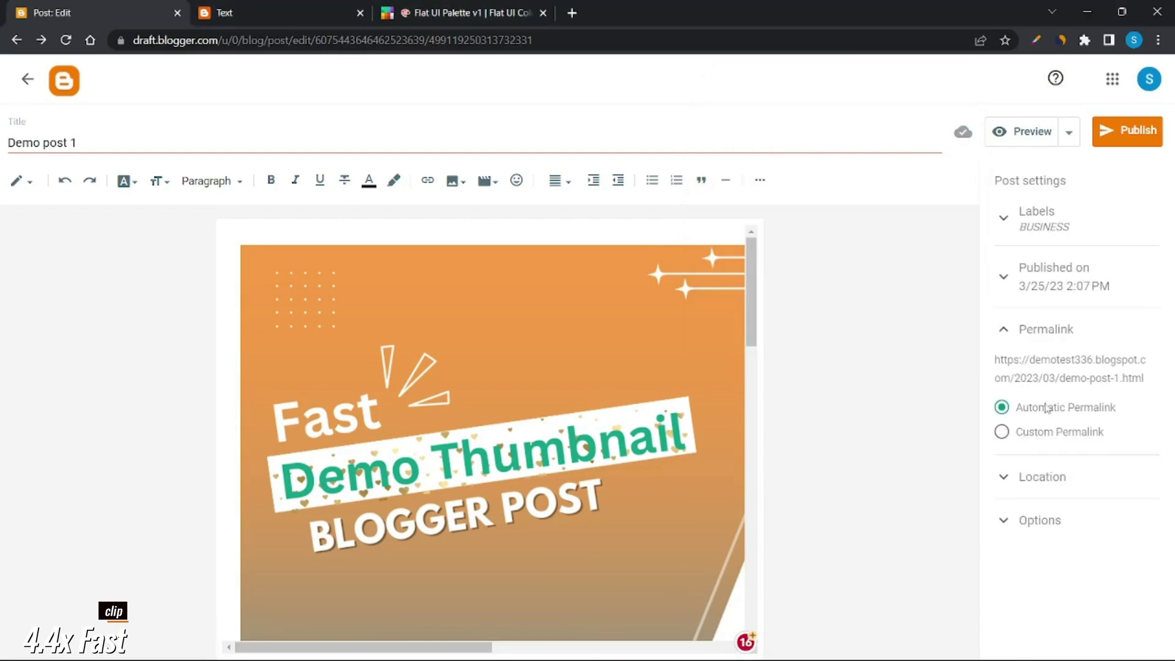
click(1116, 141)
click(666, 401)
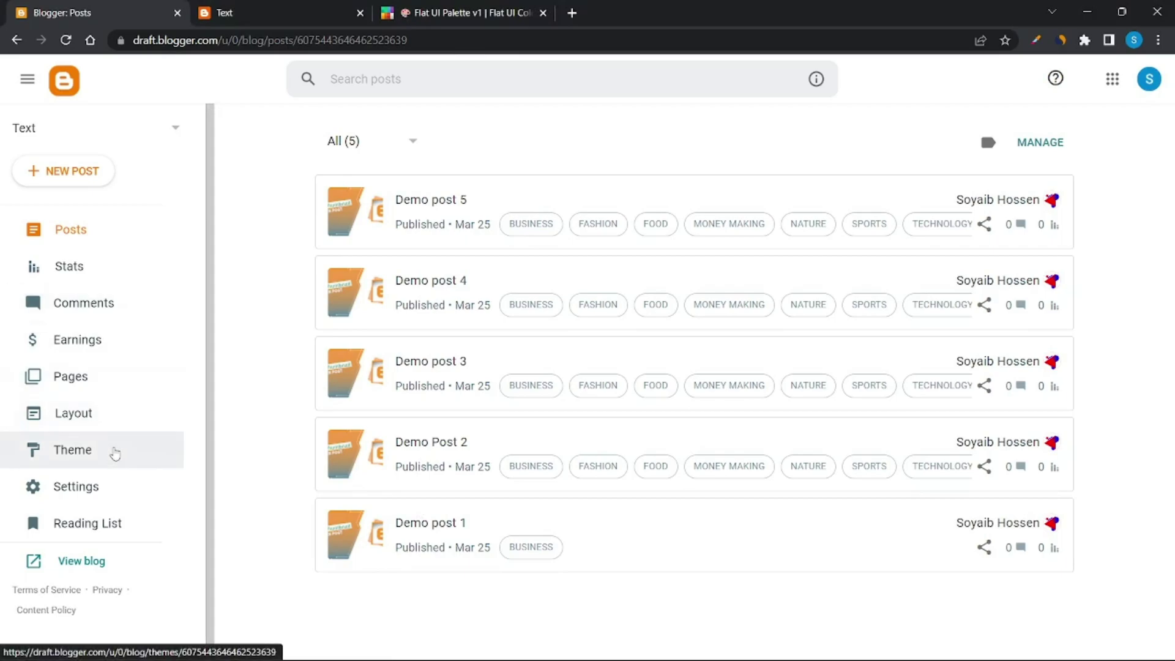
Open the blog's layout editor and compare its sections with the header area of the live blog.
click(125, 422)
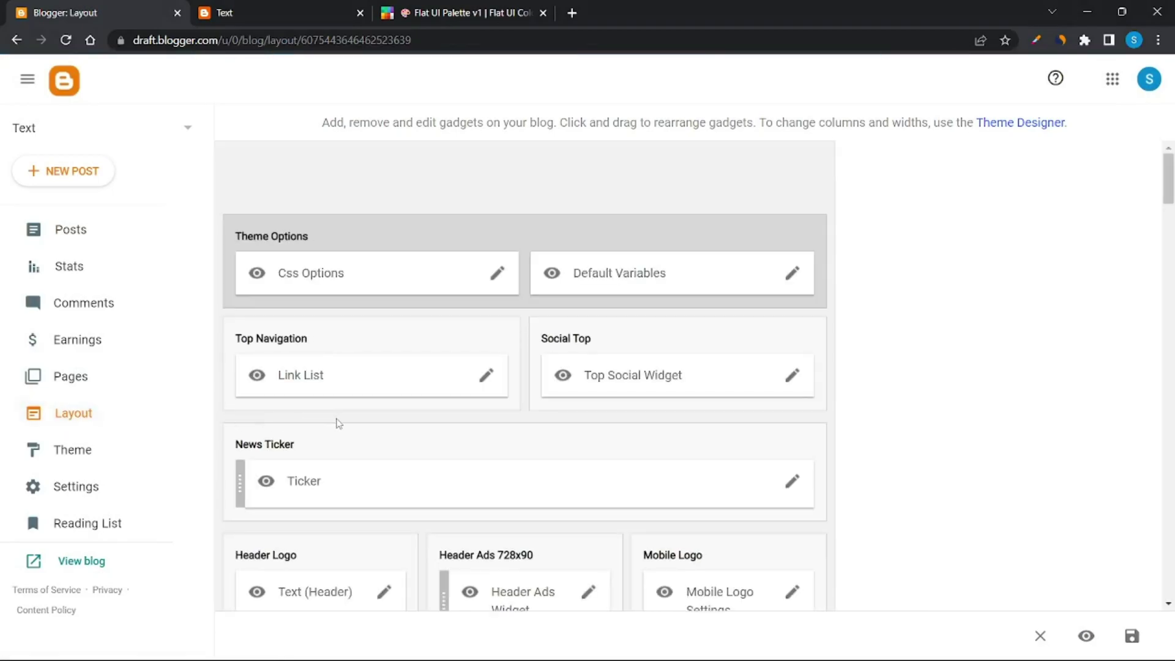
scroll(479, 388, down, 1)
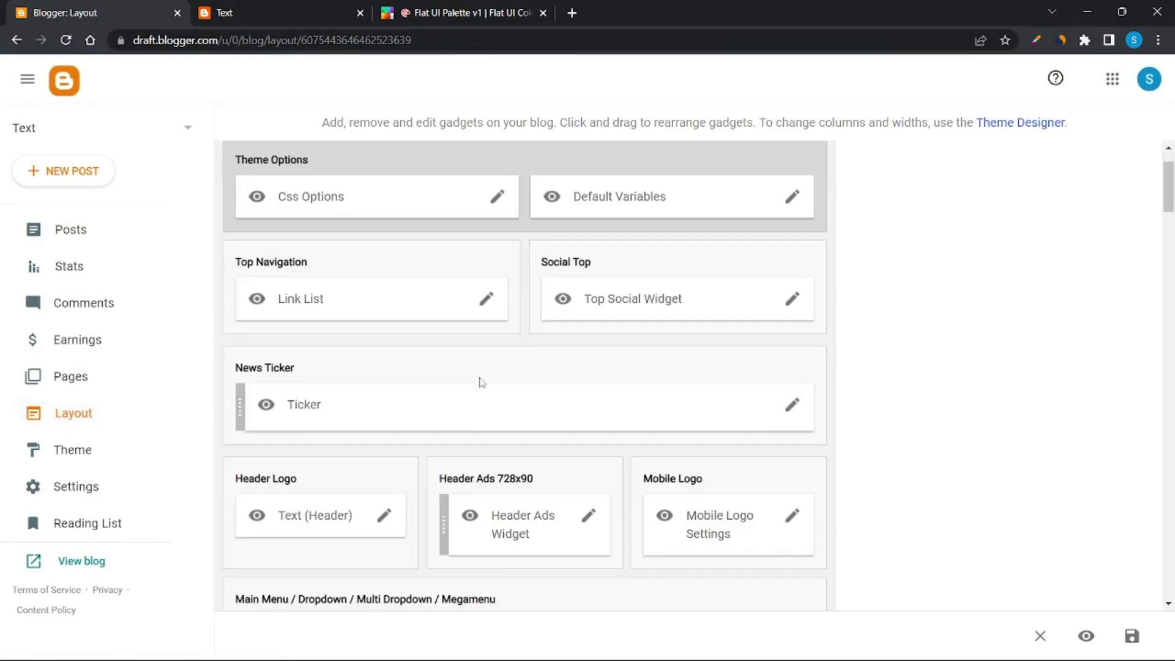
click(272, 11)
scroll(317, 131, up, 10)
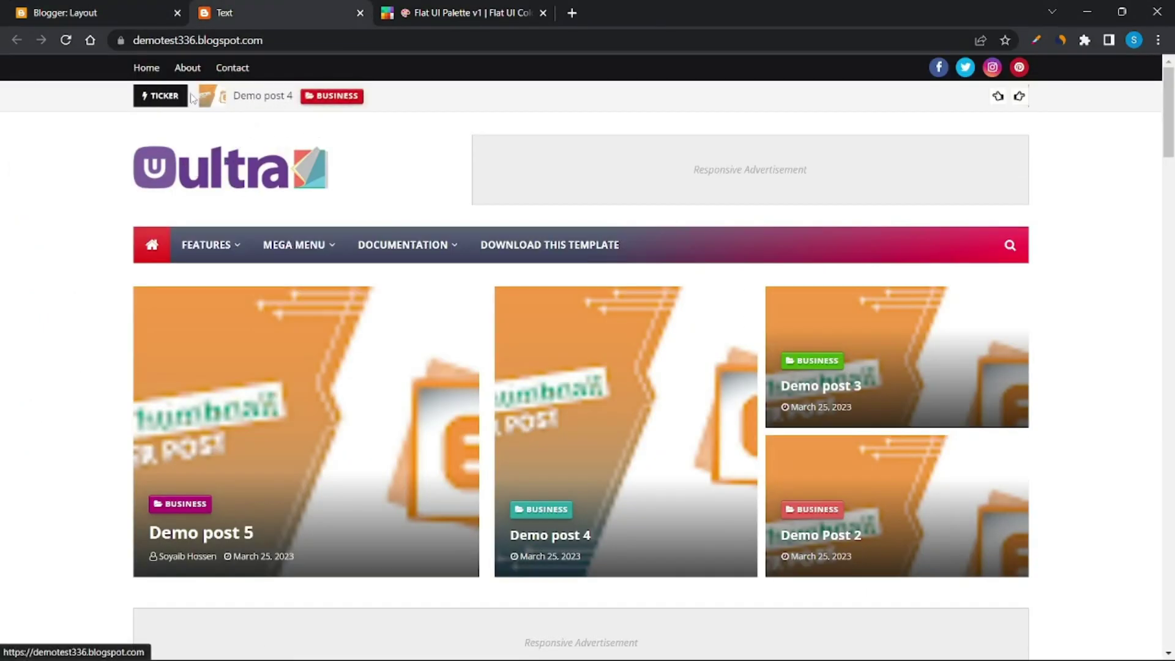
Replace the Header Logo image with logo.png uploaded from the computer and save the widget.
click(126, 11)
scroll(438, 326, down, 3)
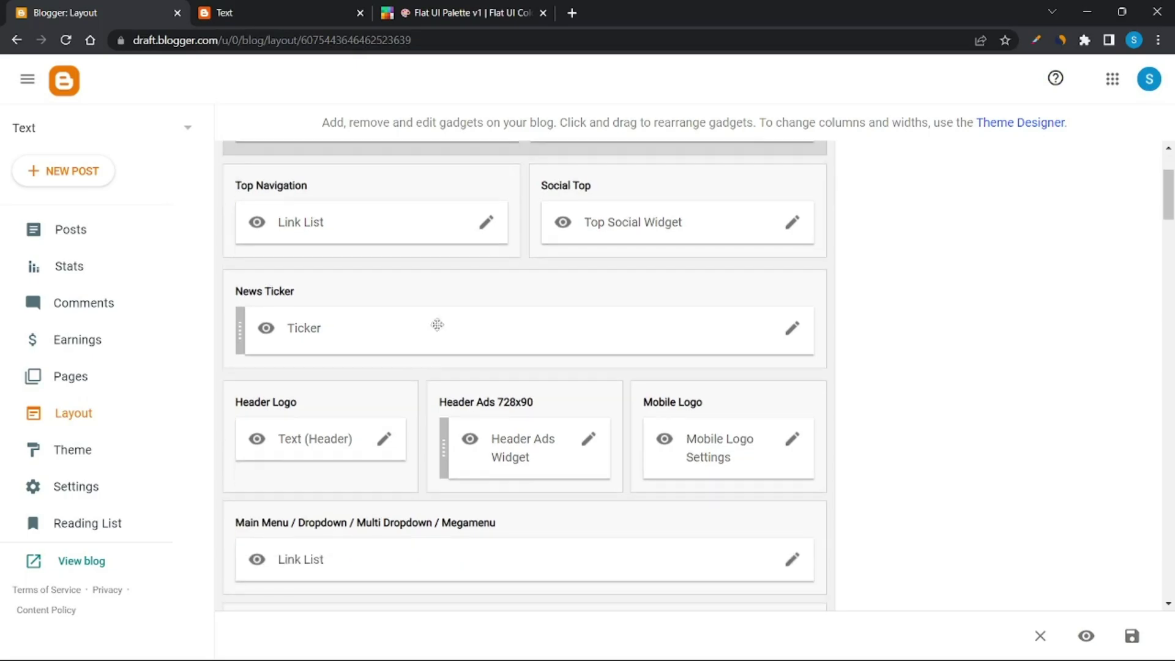
click(386, 367)
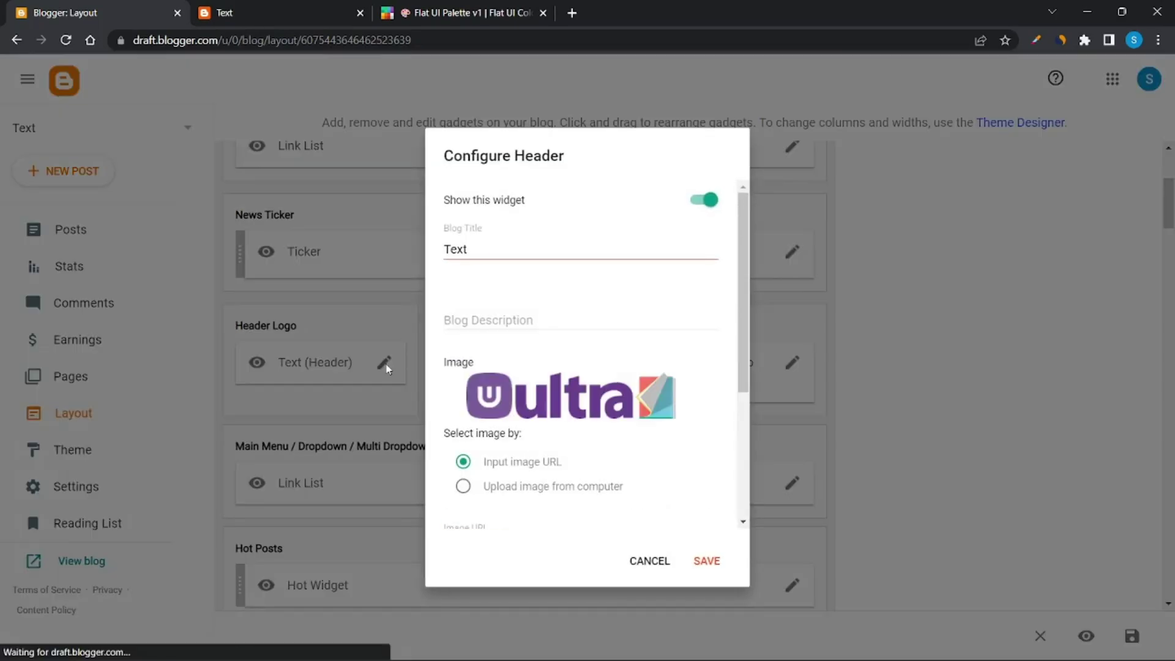
scroll(463, 334, down, 3)
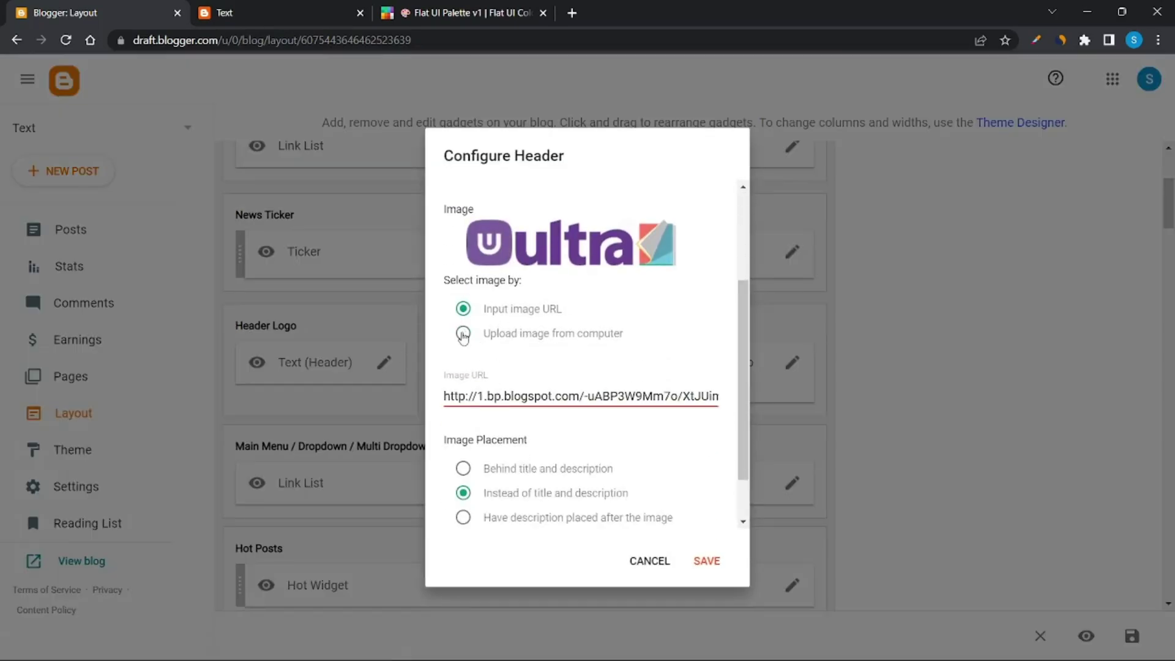
click(463, 333)
click(489, 408)
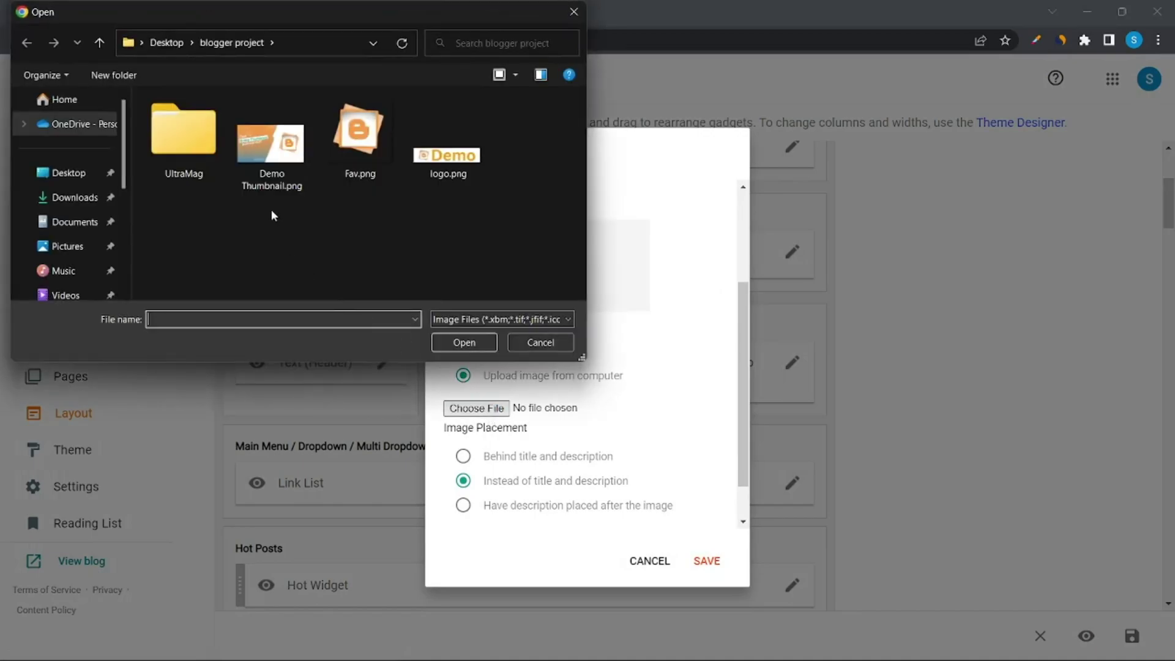
click(456, 175)
click(478, 342)
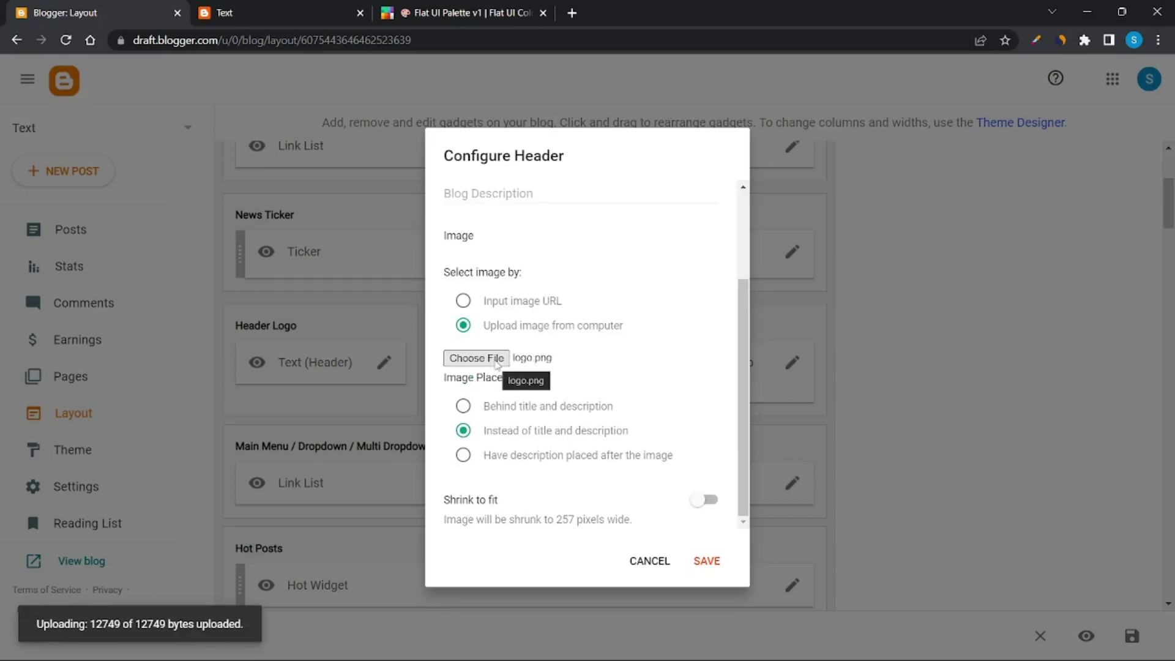
click(707, 560)
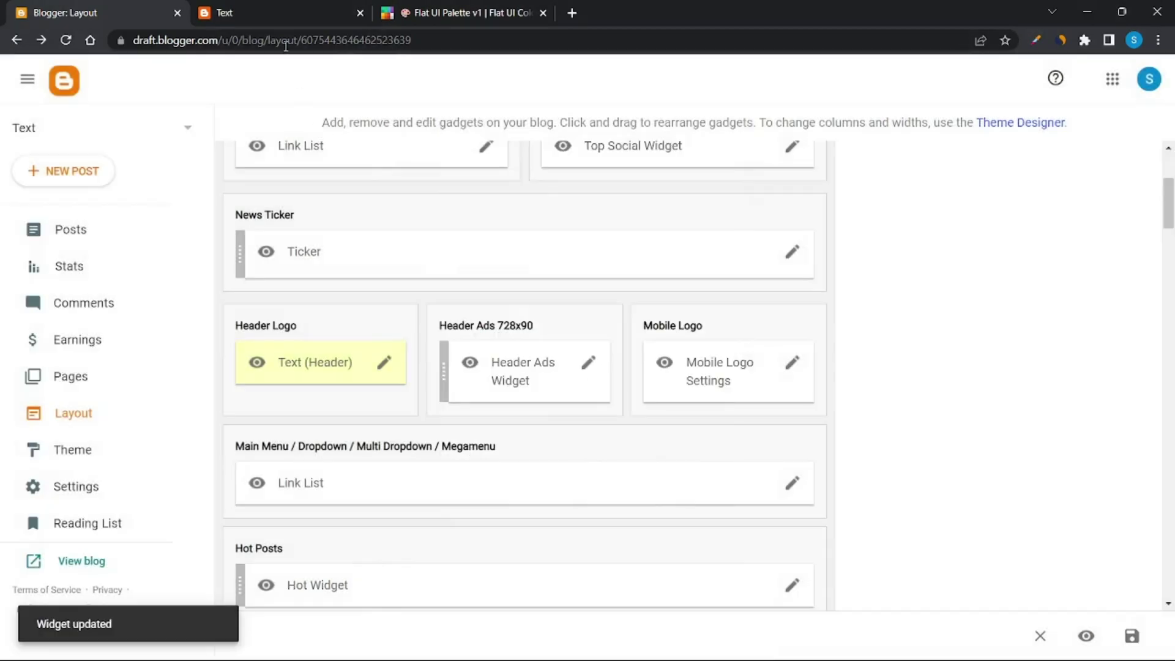
Reload the live blog to check the replaced header logo, and return to the layout editor.
click(283, 8)
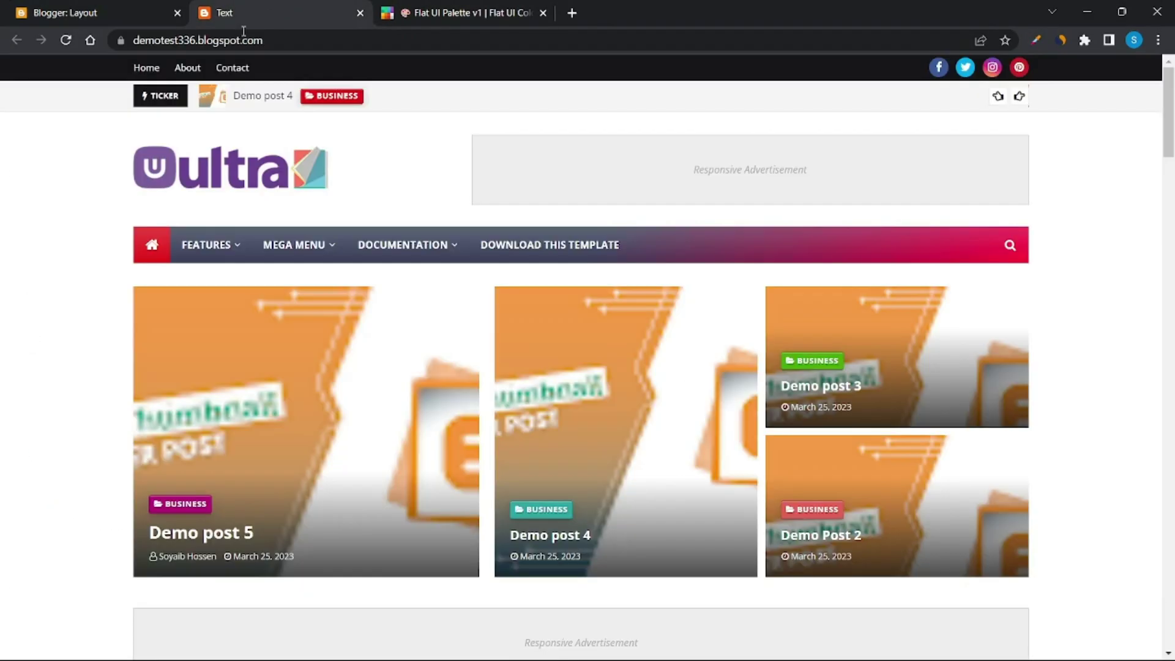
click(68, 41)
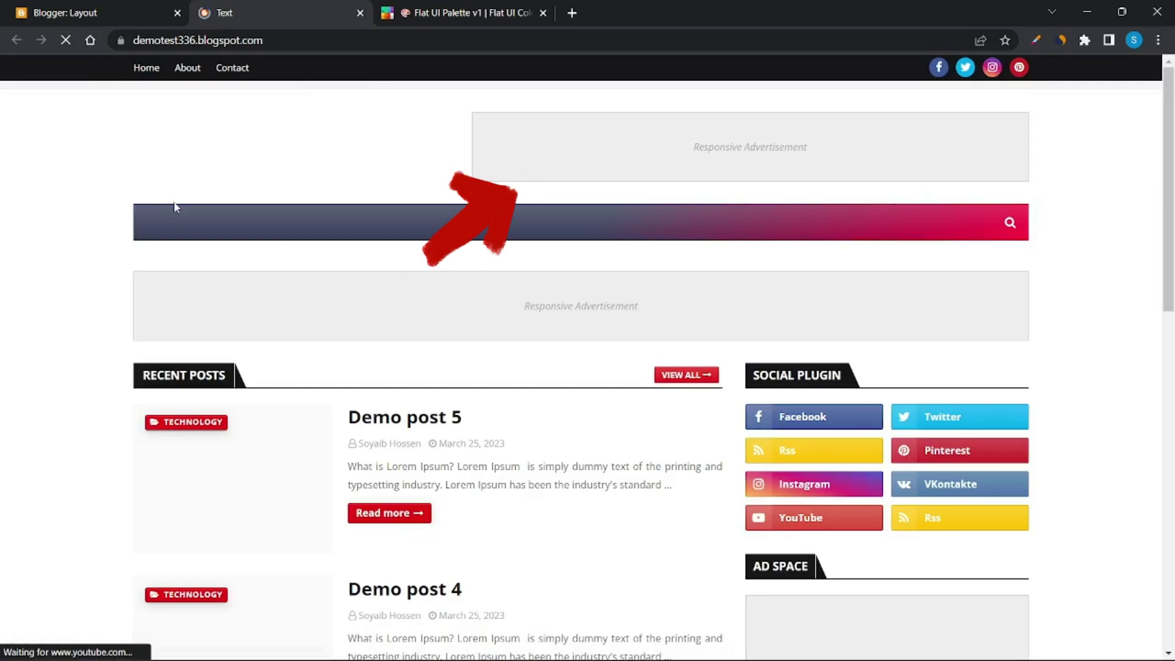
key(ctrl+shift+Tab)
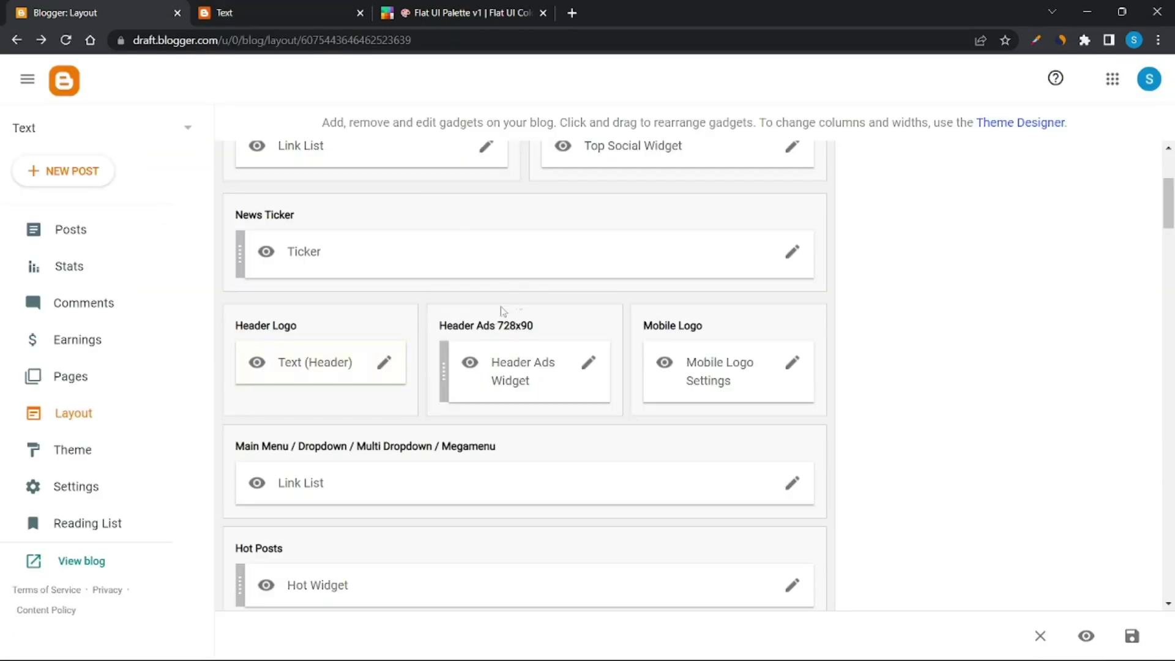
Hide the Header Ads Widget, save it, and reload the live blog to check the header.
click(588, 365)
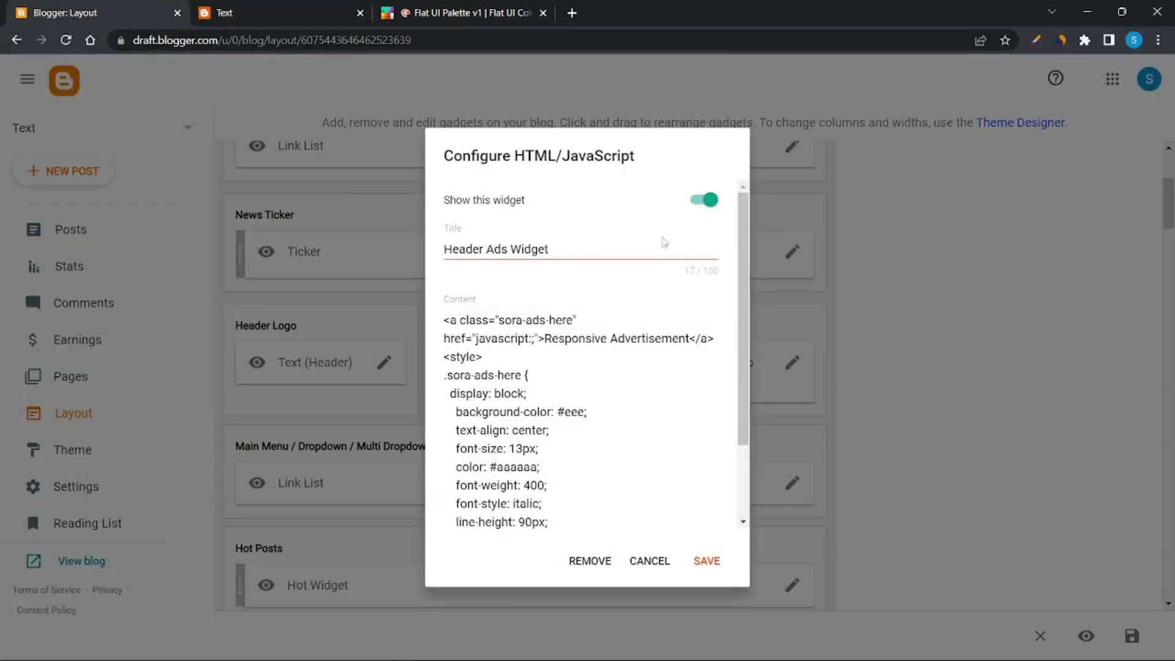
click(723, 560)
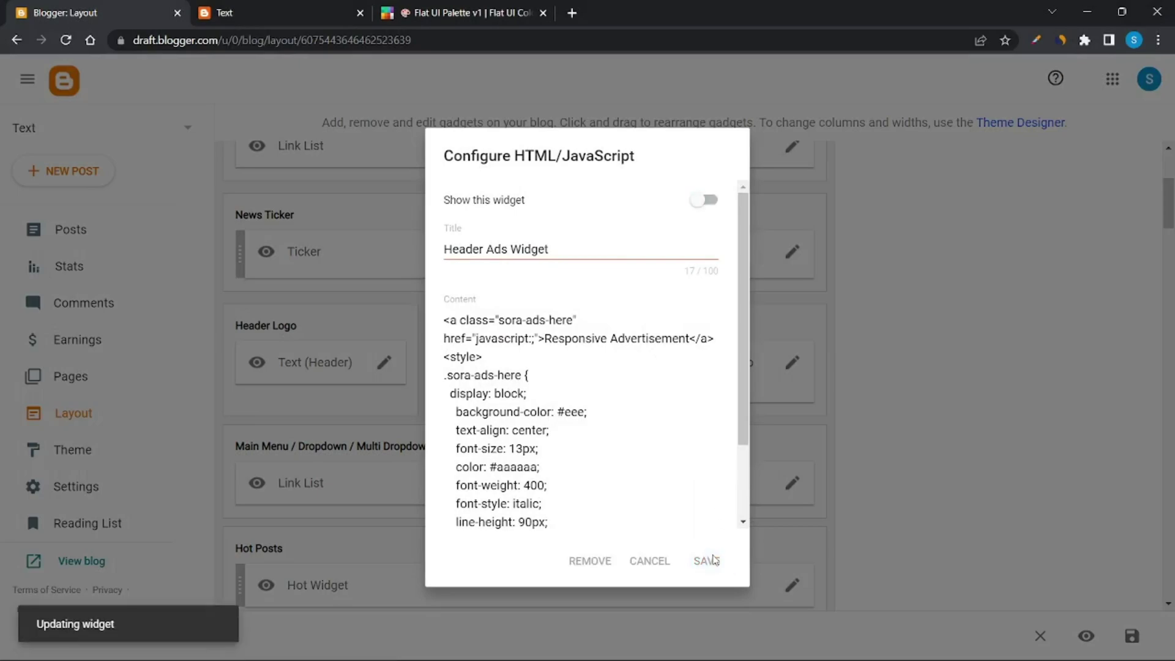
click(303, 3)
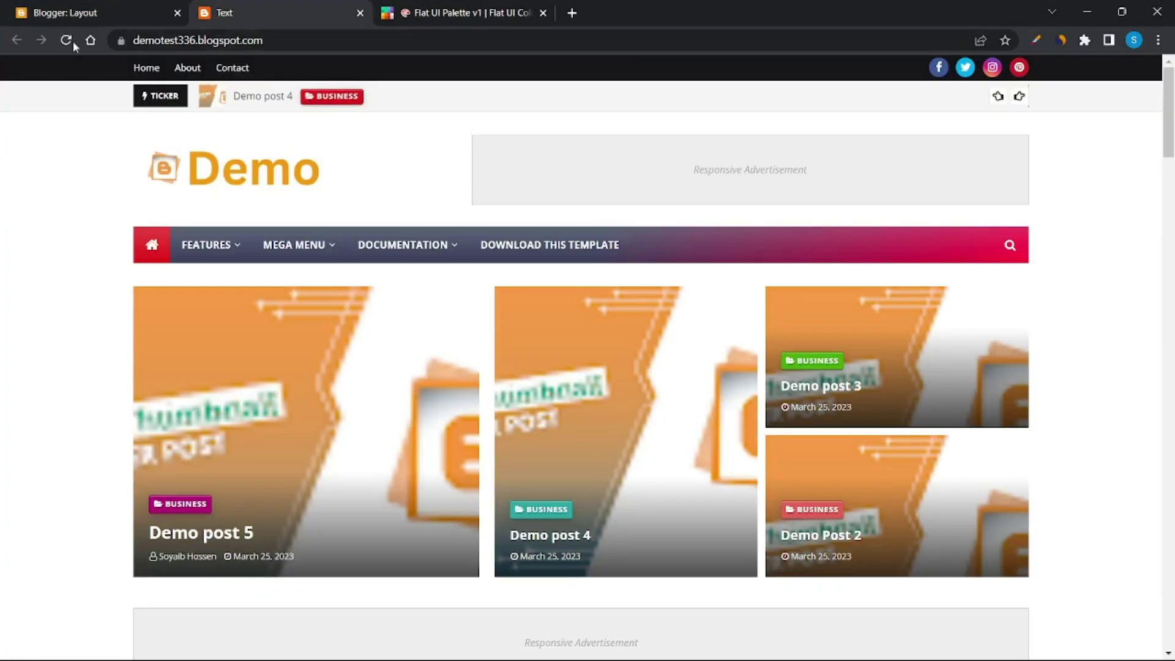
click(66, 40)
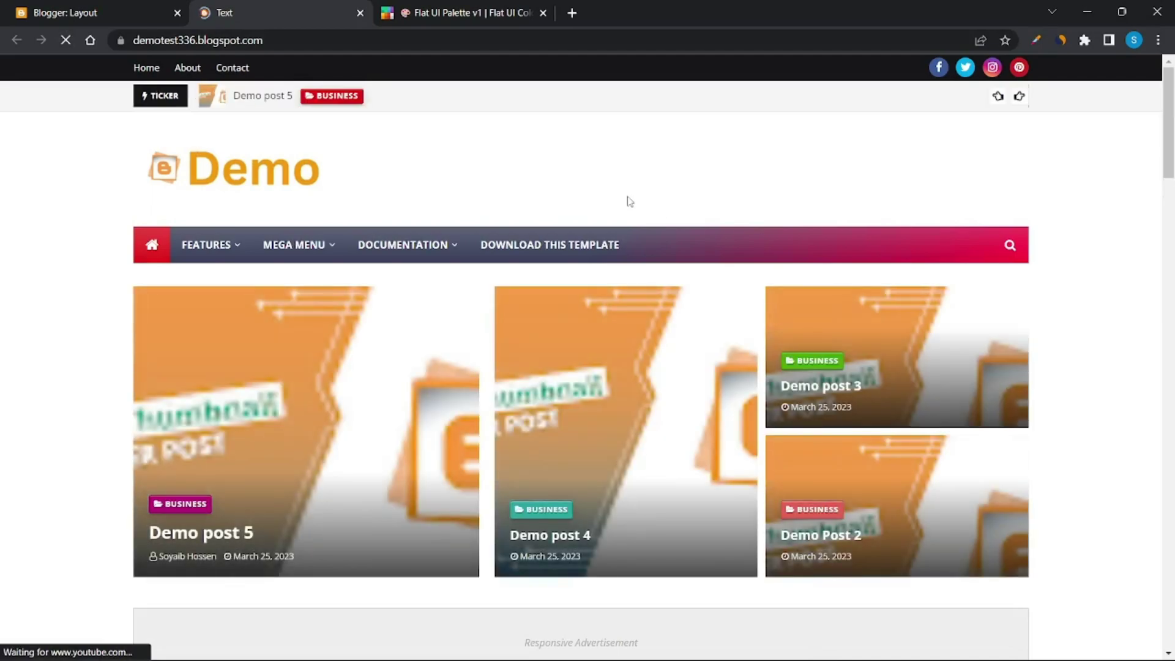
scroll(466, 226, down, 1)
click(150, 12)
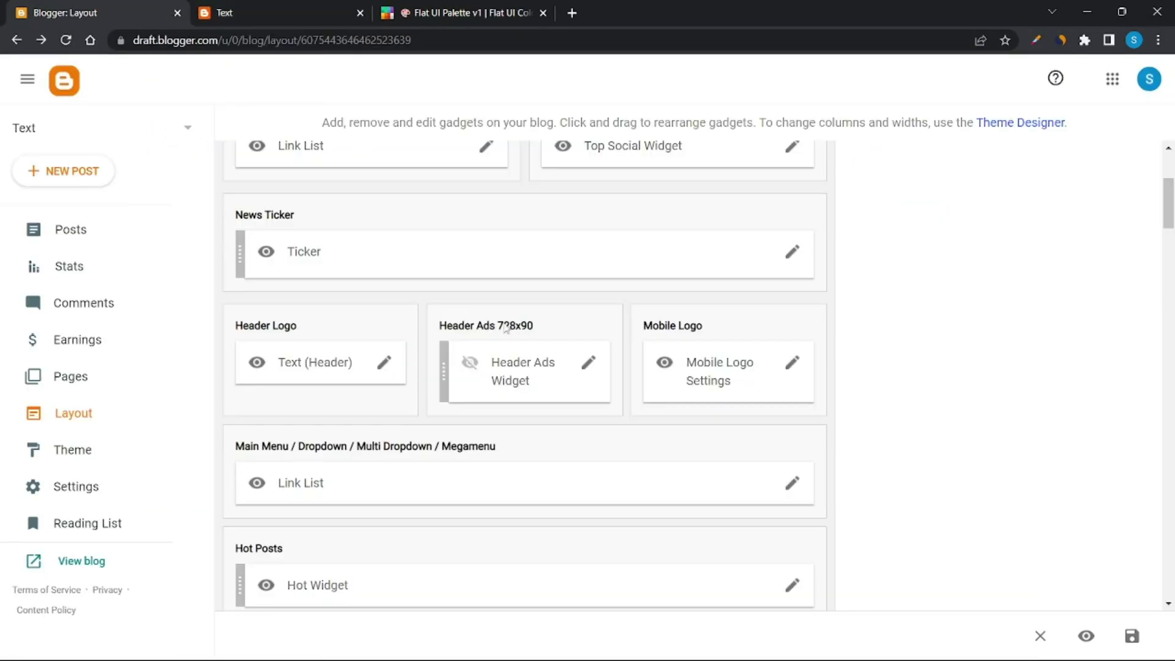
Upload logo.png from the computer as the Mobile Logo Settings image and save the widget.
click(795, 367)
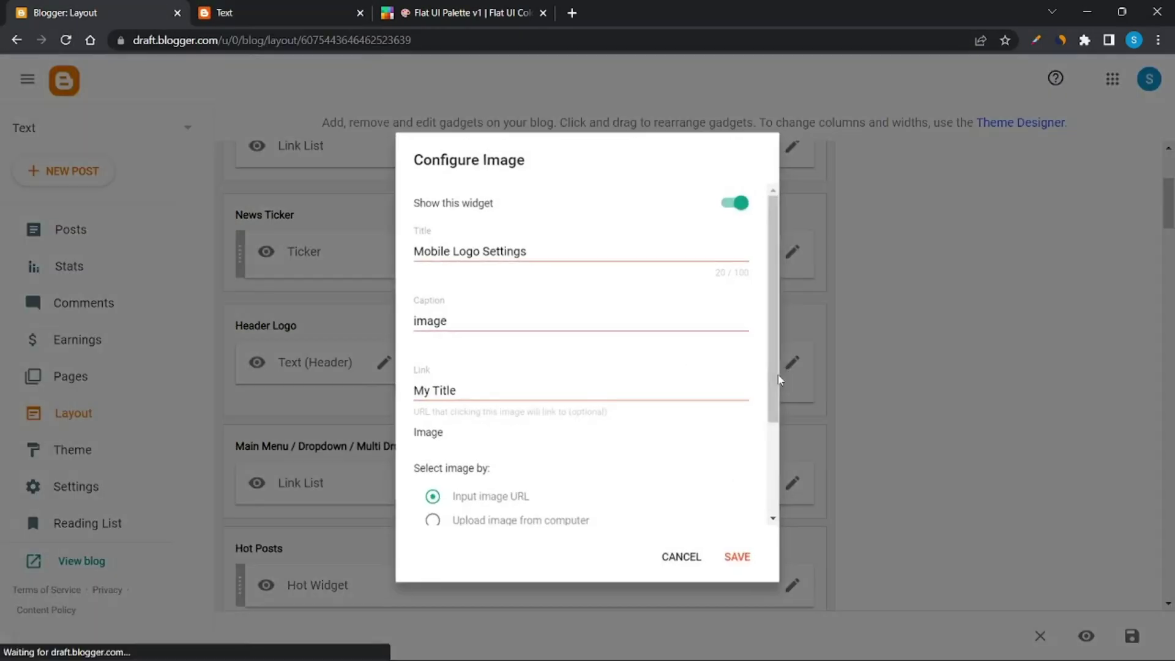
scroll(585, 407, down, 2)
click(429, 405)
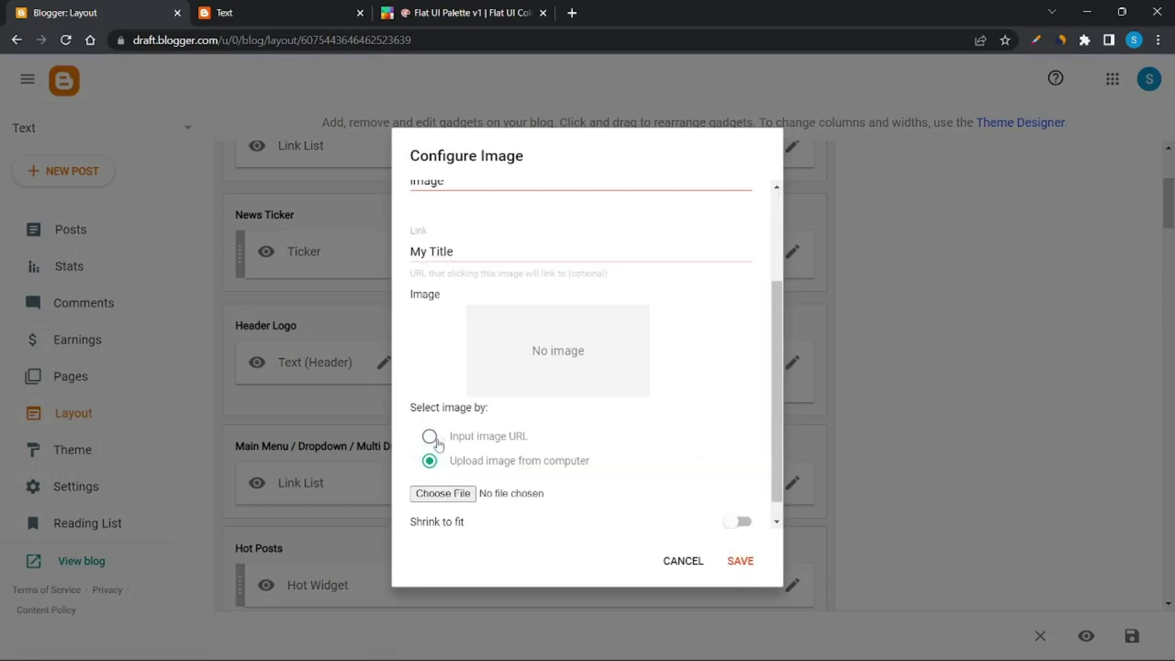
click(454, 494)
click(448, 135)
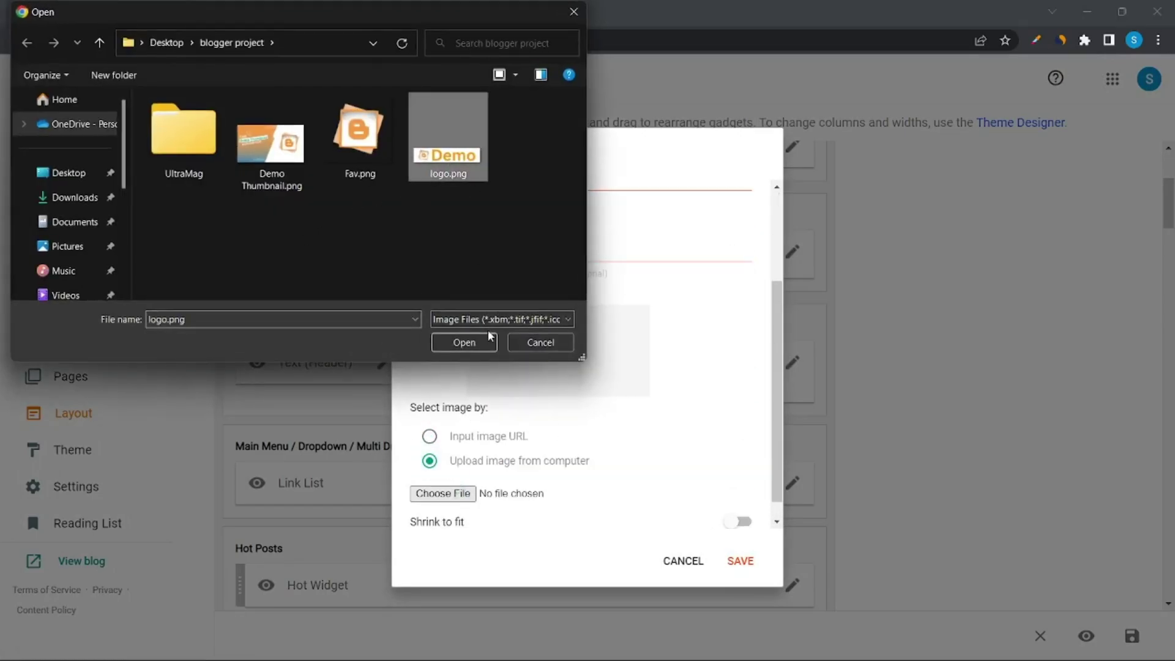
click(461, 341)
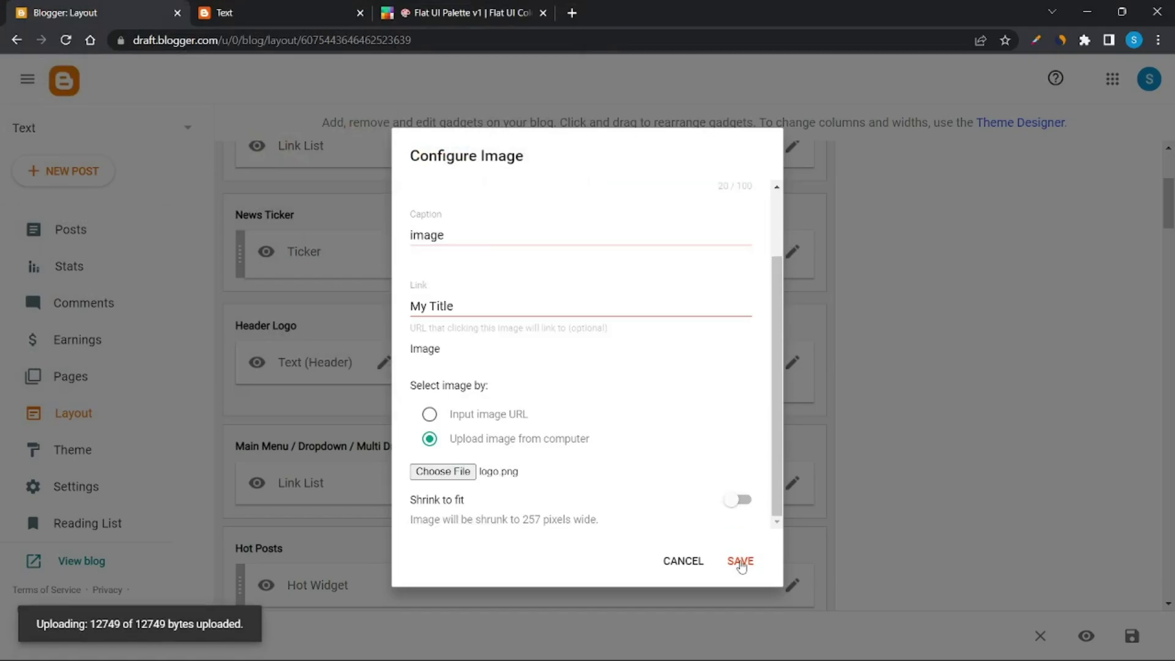
click(741, 561)
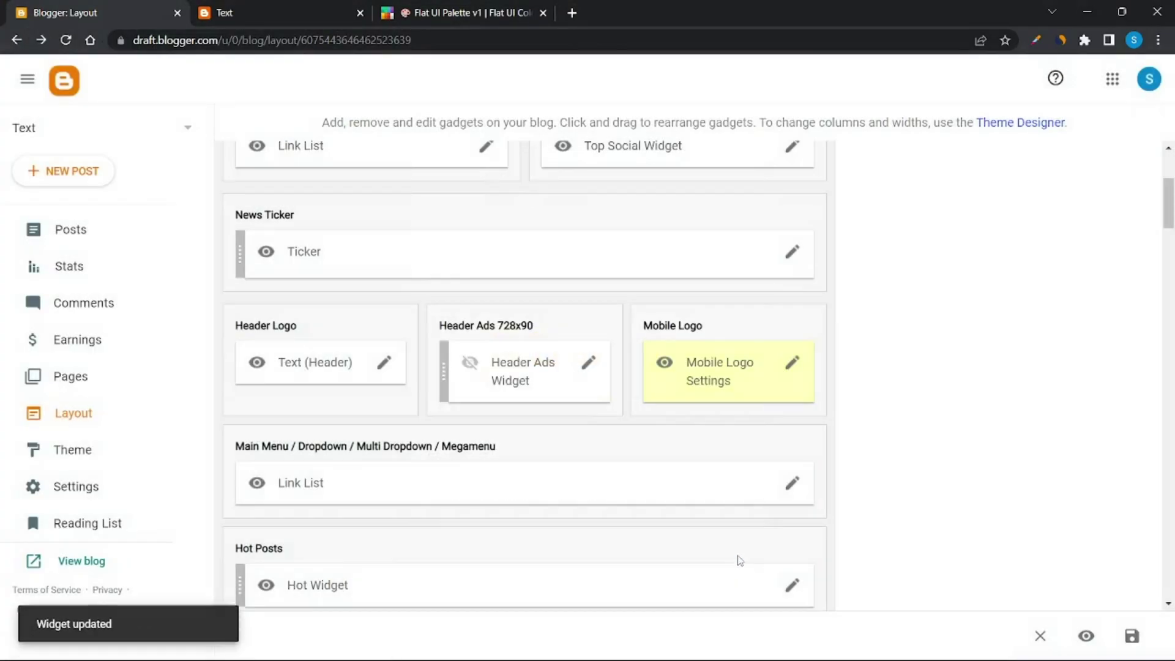
Delete every link from the Main Menu link list except Home-icon.
scroll(452, 358, down, 3)
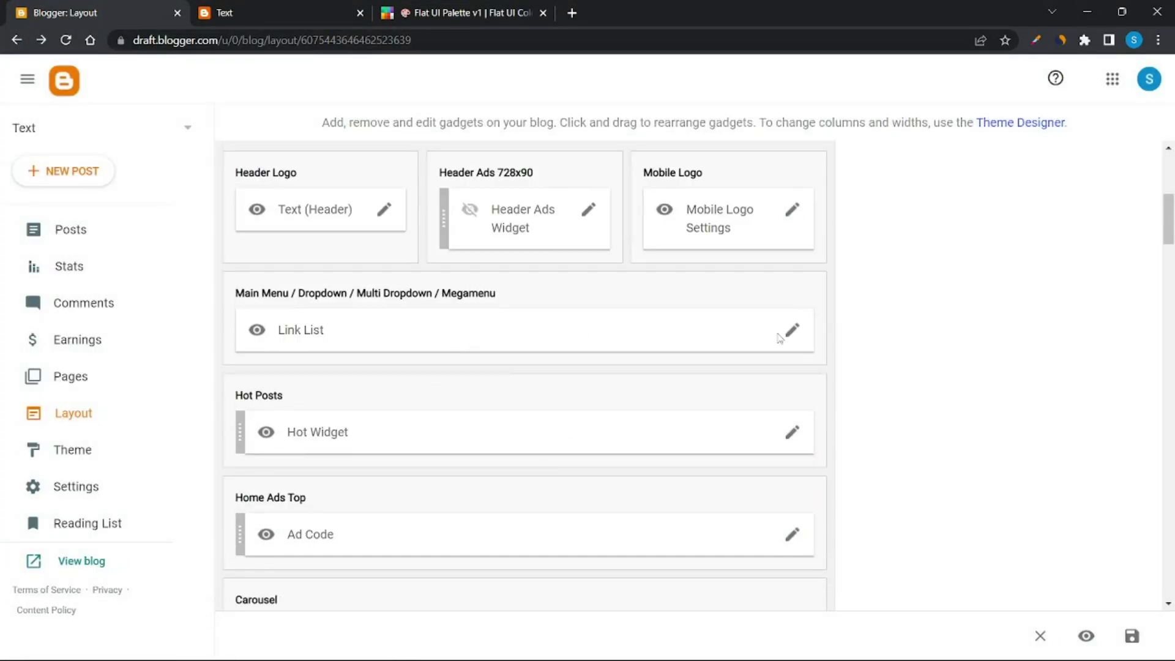
click(791, 331)
scroll(619, 392, down, 10)
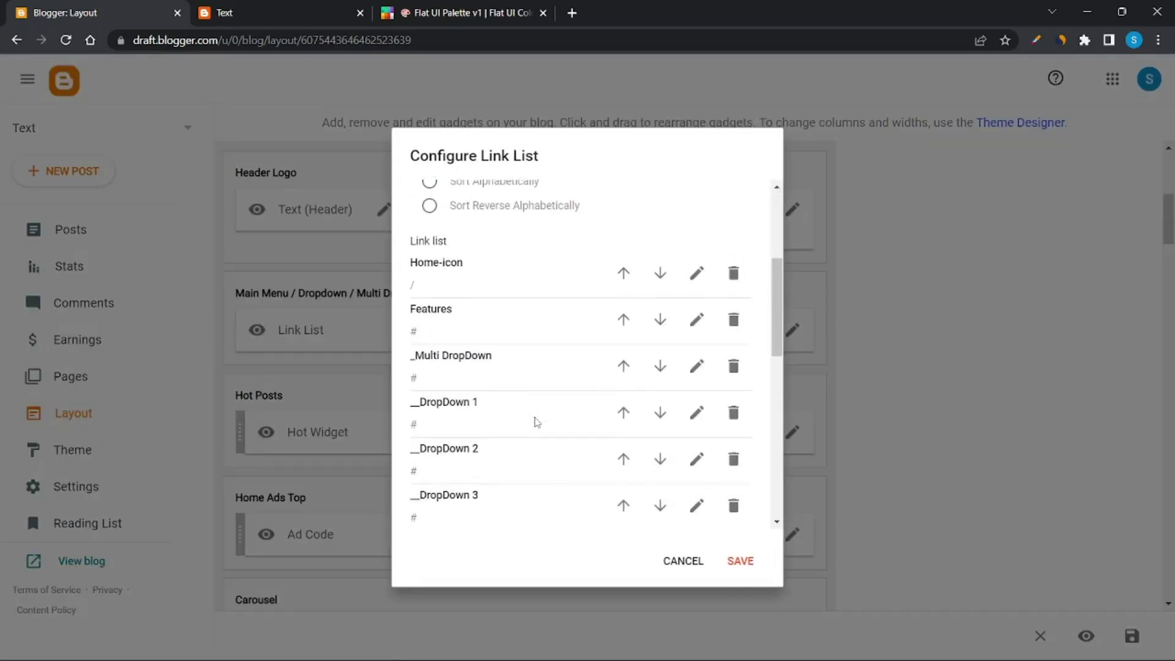
click(734, 353)
click(734, 353)
click(732, 347)
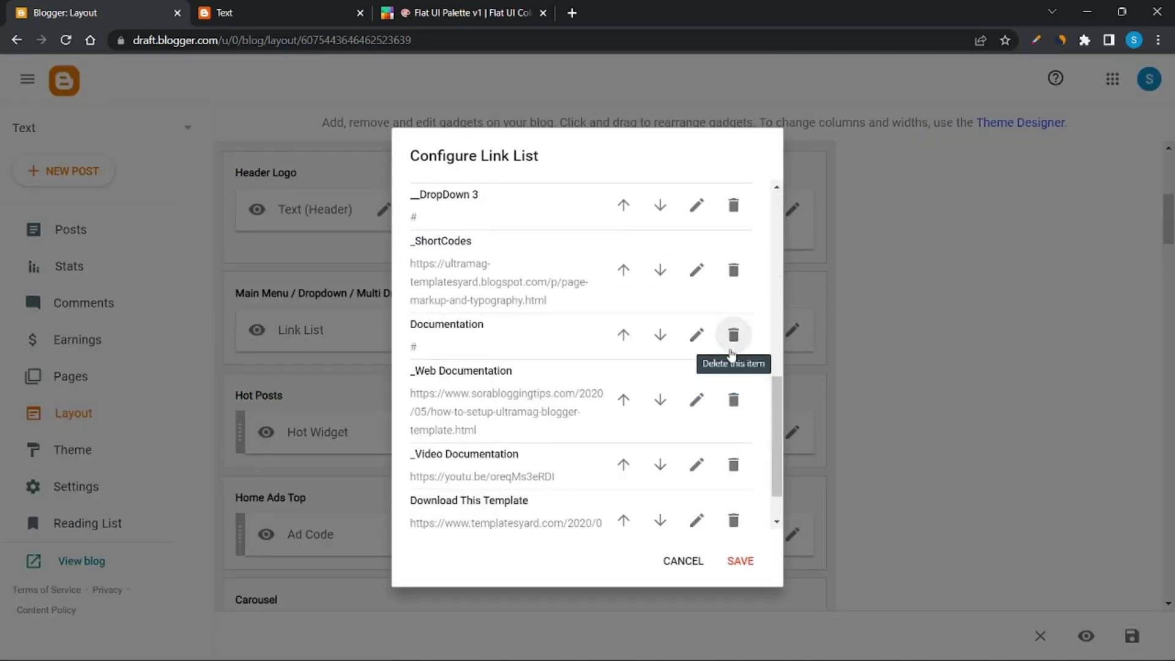
click(733, 352)
click(733, 354)
click(734, 355)
click(734, 357)
click(734, 359)
click(734, 359)
click(734, 358)
click(734, 359)
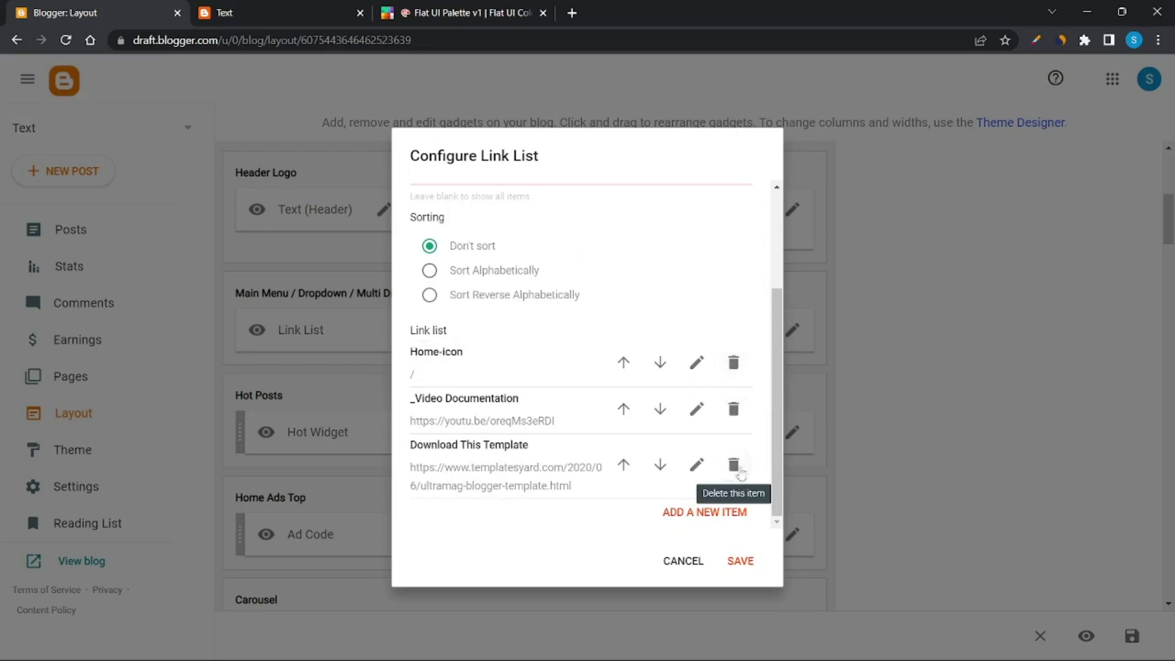
click(736, 467)
click(704, 477)
Add a main menu link named Bussniss using the address copied from the live blog's BUSINESS label page.
click(678, 513)
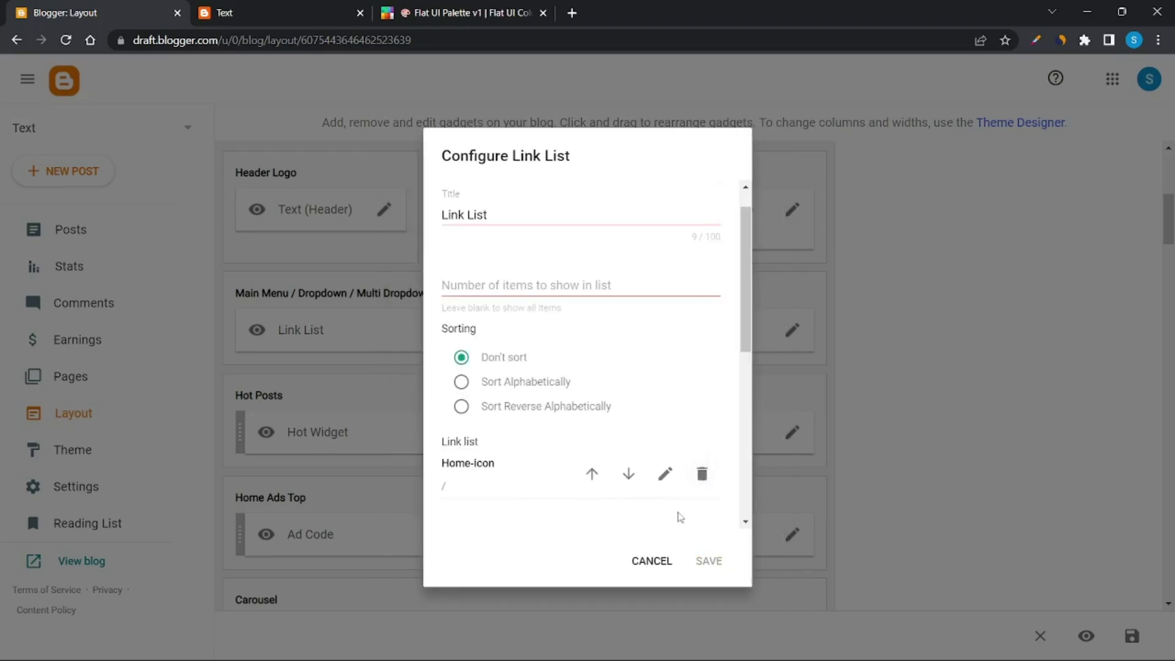
click(465, 381)
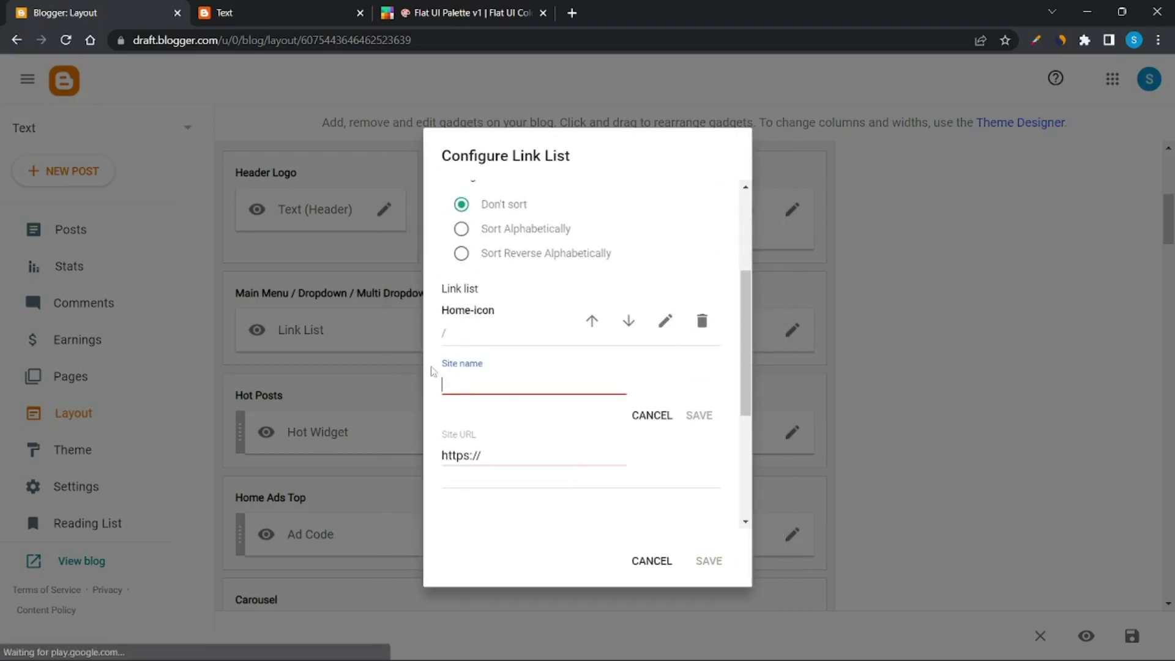
click(300, 9)
scroll(551, 343, down, 5)
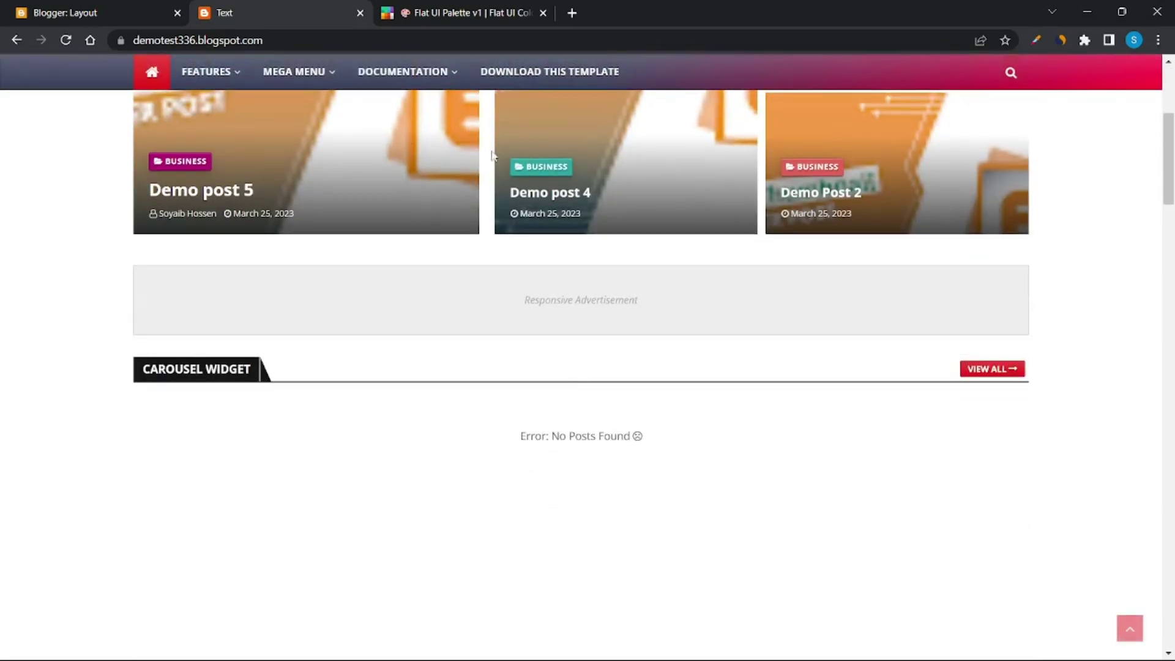
click(64, 40)
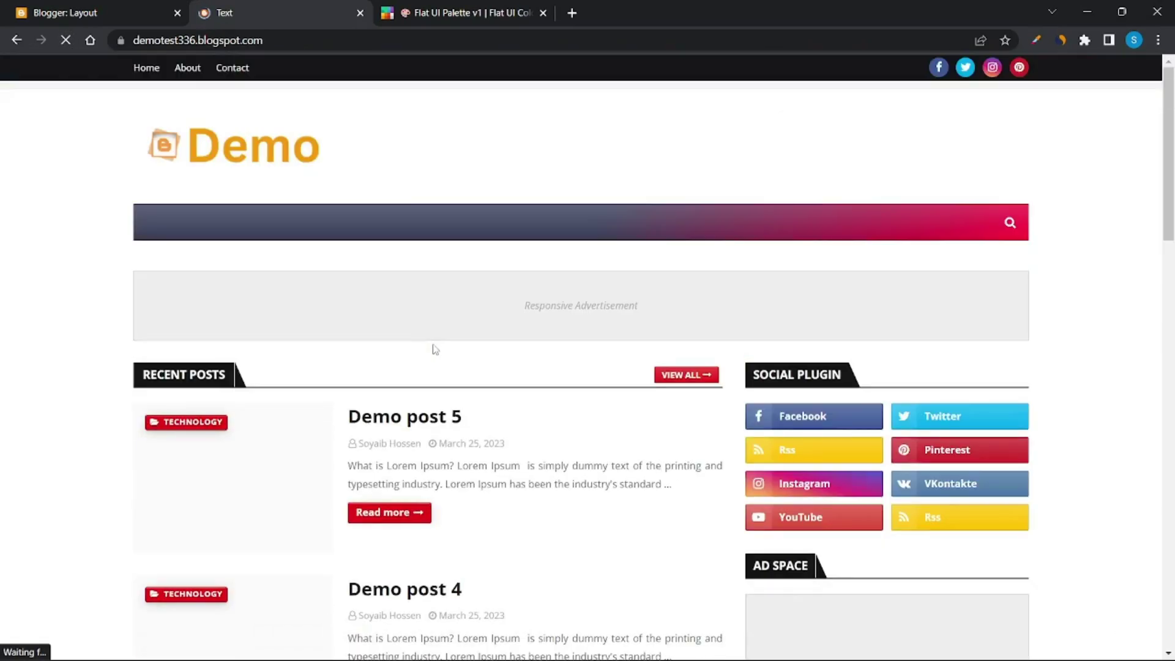
scroll(673, 410, down, 15)
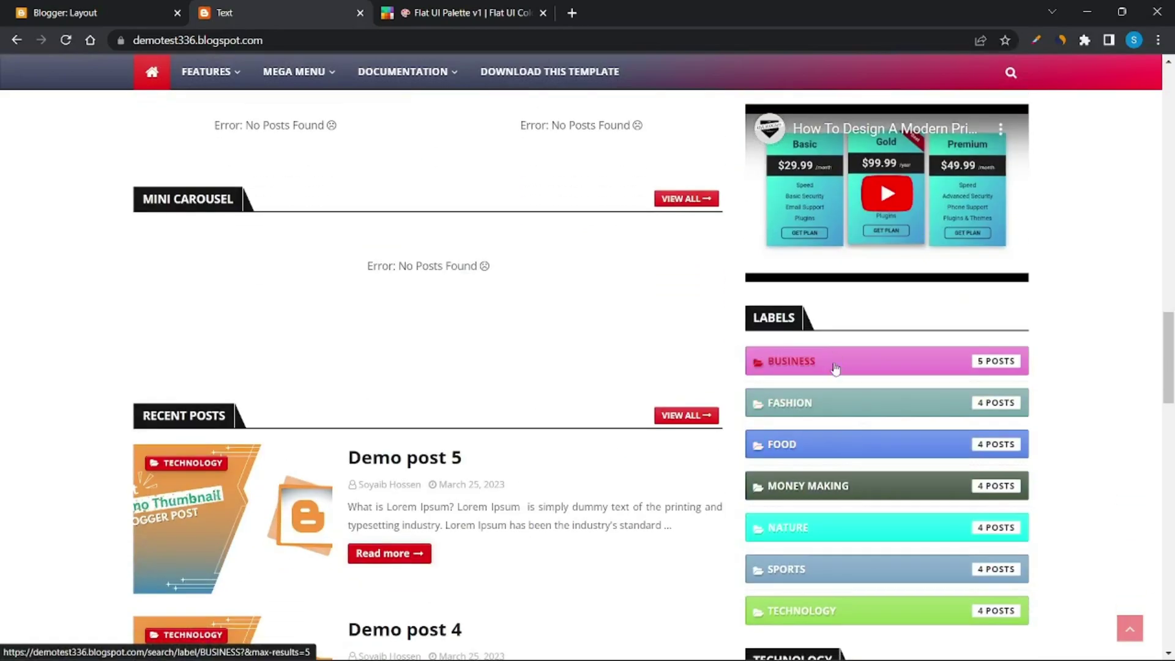
click(836, 367)
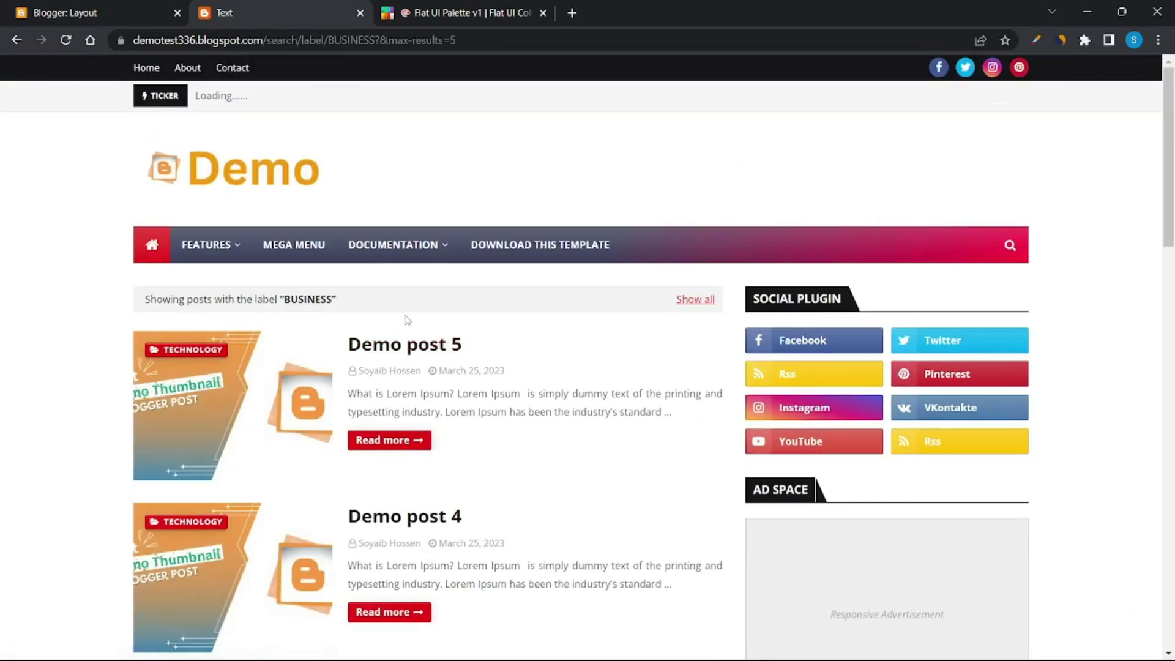
click(337, 41)
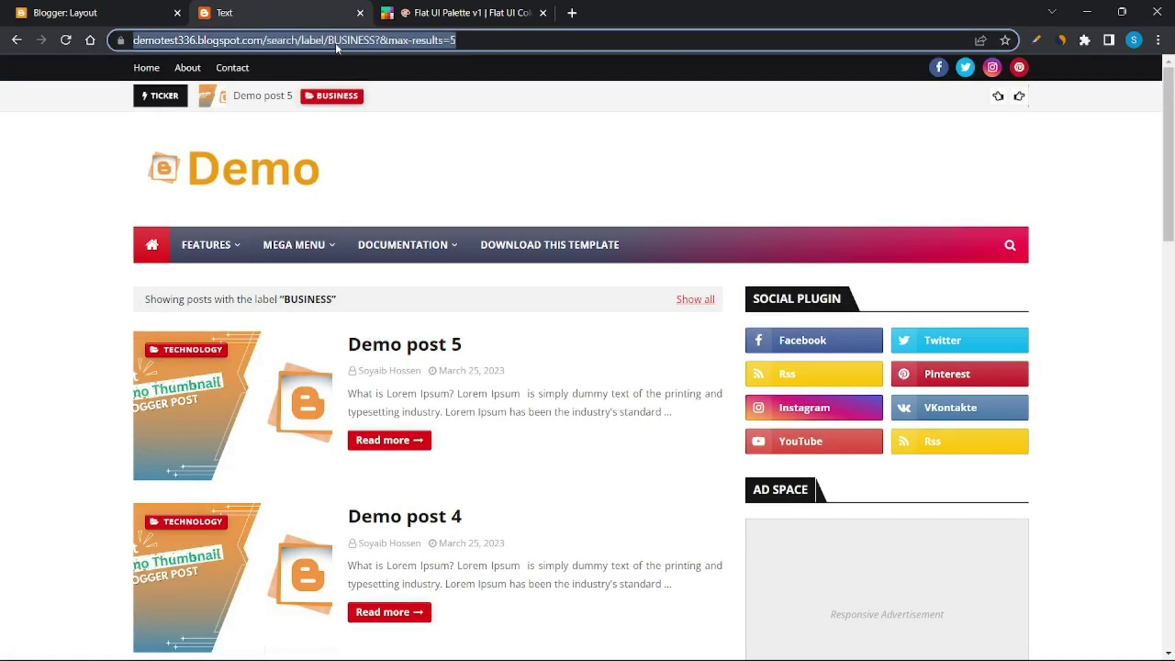
click(88, 8)
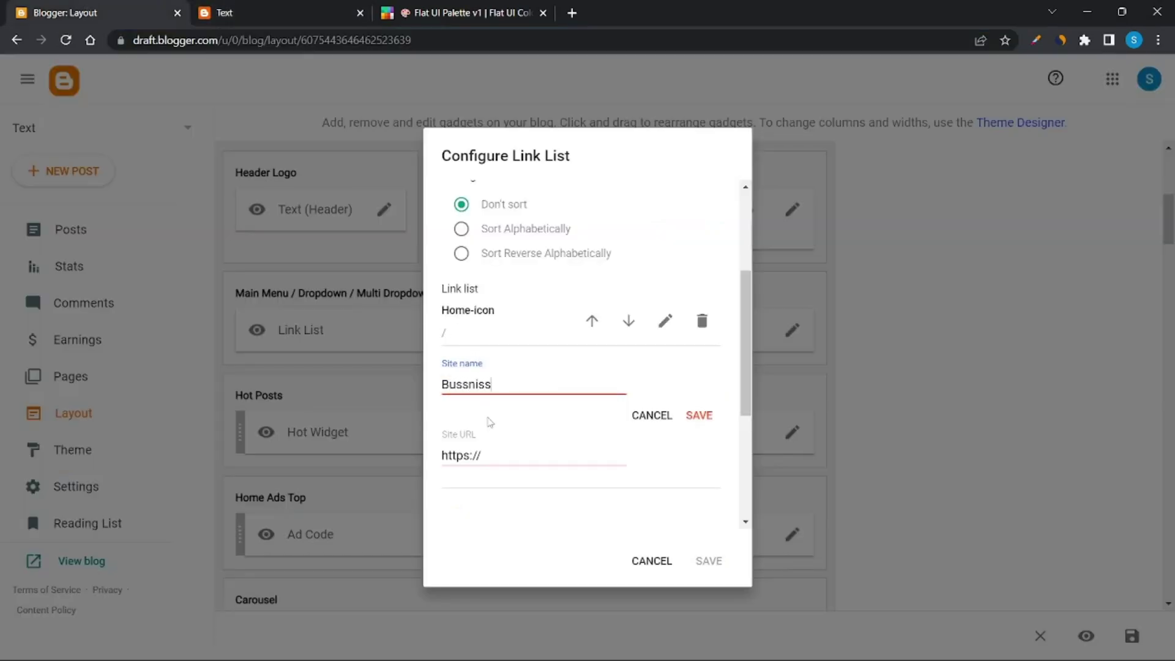
key(Tab)
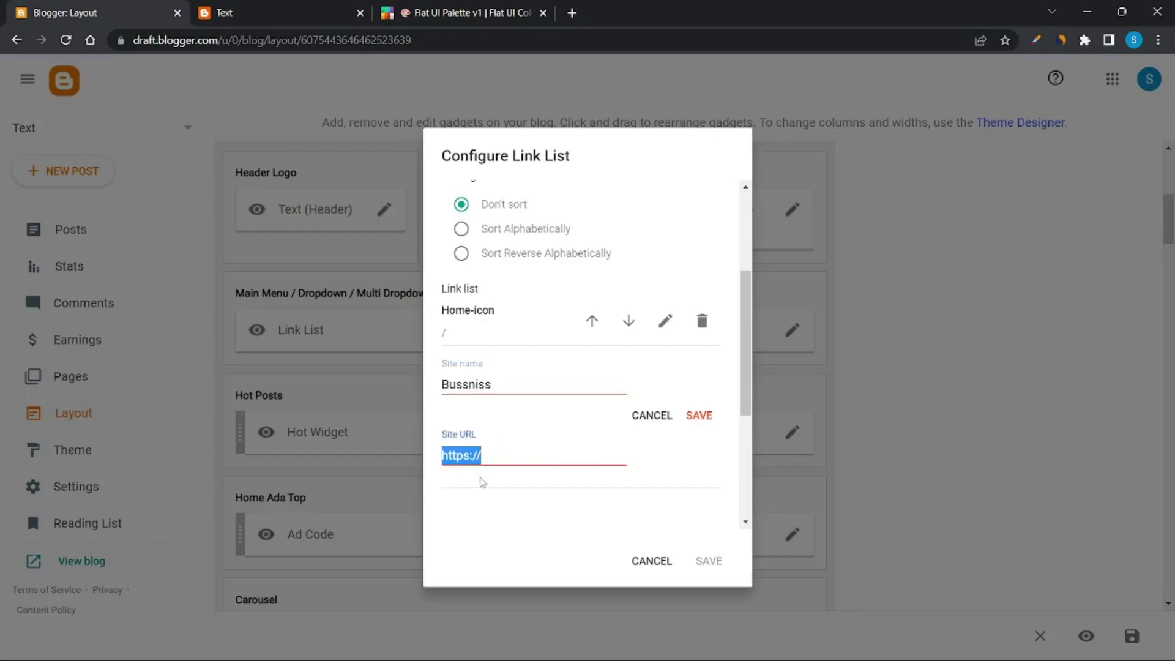
click(698, 421)
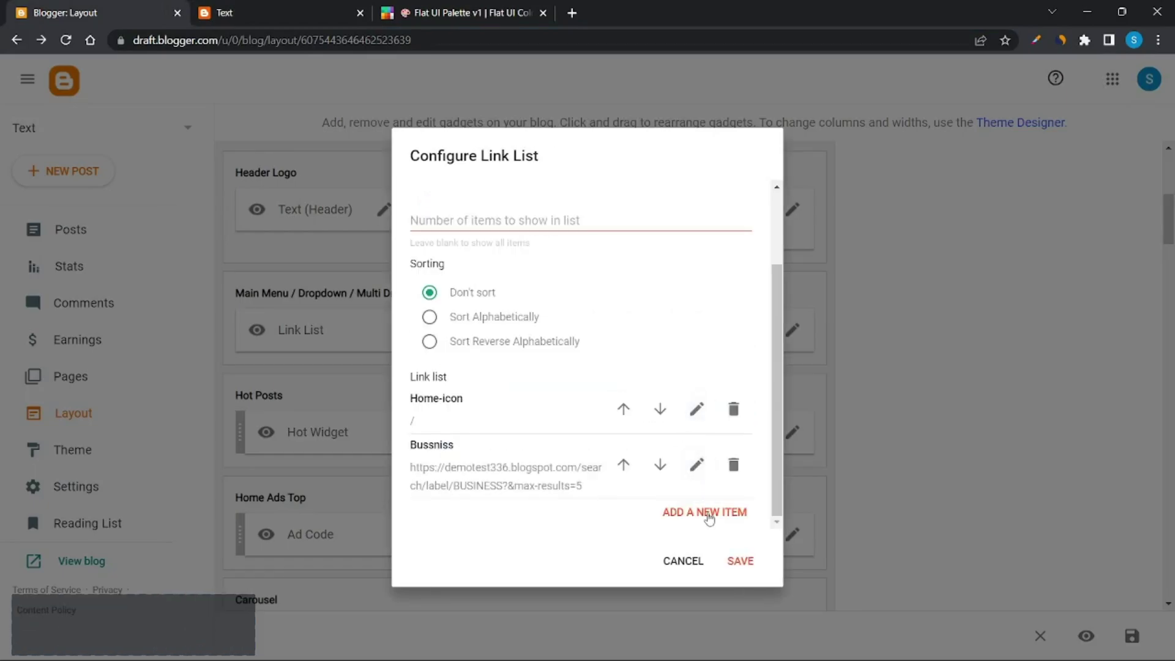
Add a main menu link named Fashon using the address copied from the live blog's FASHION label page.
click(225, 12)
scroll(692, 397, down, 8)
click(800, 286)
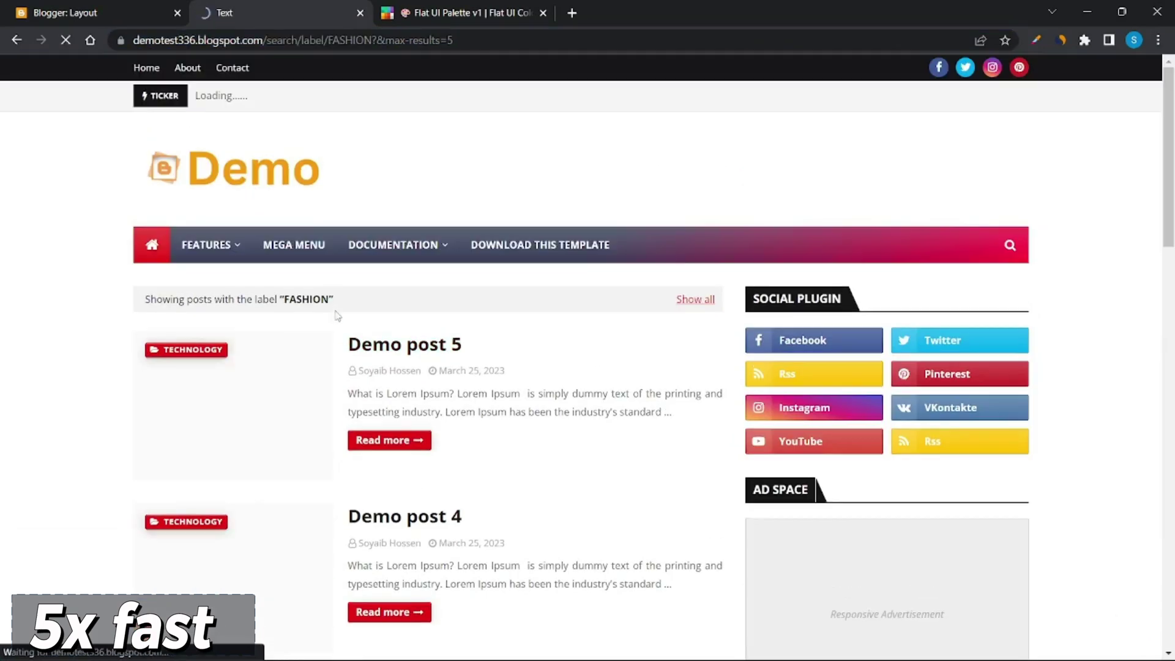
right_click(297, 40)
key(ctrl+c)
click(343, 126)
click(88, 12)
click(705, 512)
text(Fashon)
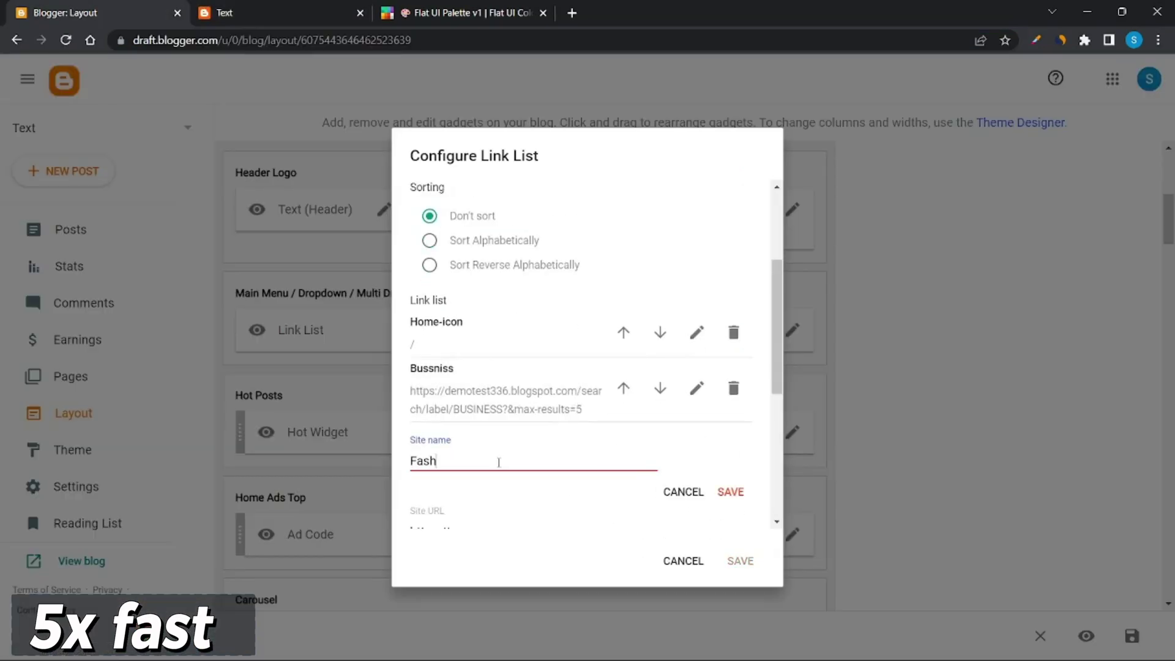
key(Tab)
key(ctrl+v)
click(730, 415)
Add a main menu link named Food using the address copied from the live blog's FOOD label page.
click(225, 12)
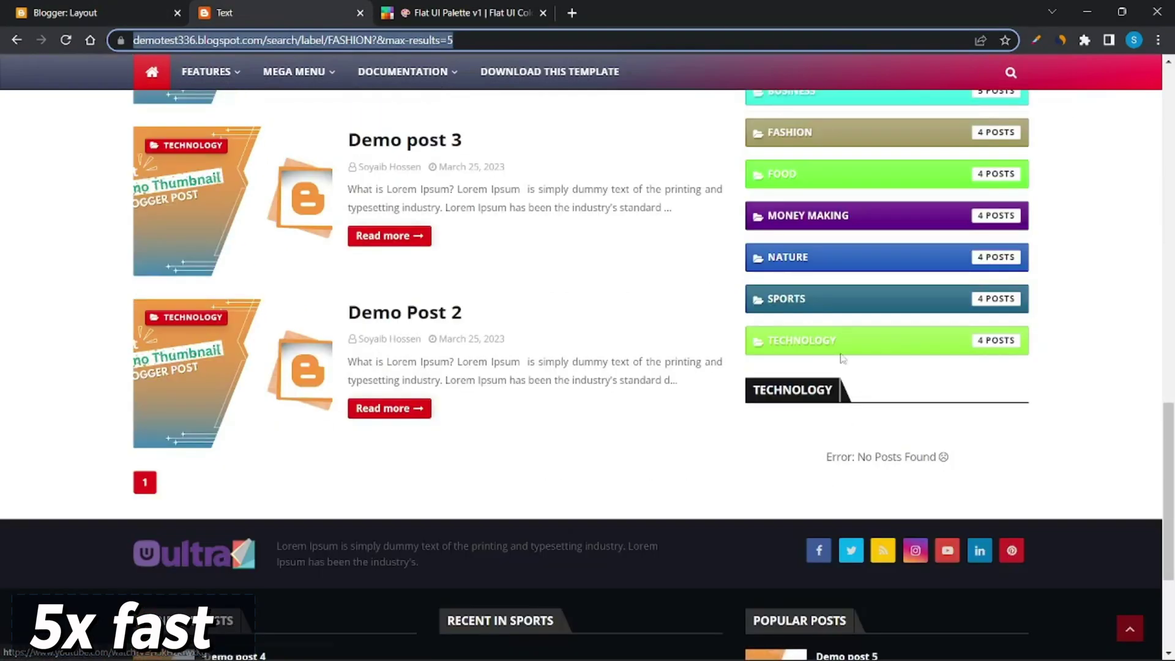
scroll(796, 245, up, 1)
click(790, 249)
click(449, 40)
key(ctrl+c)
click(87, 12)
click(704, 512)
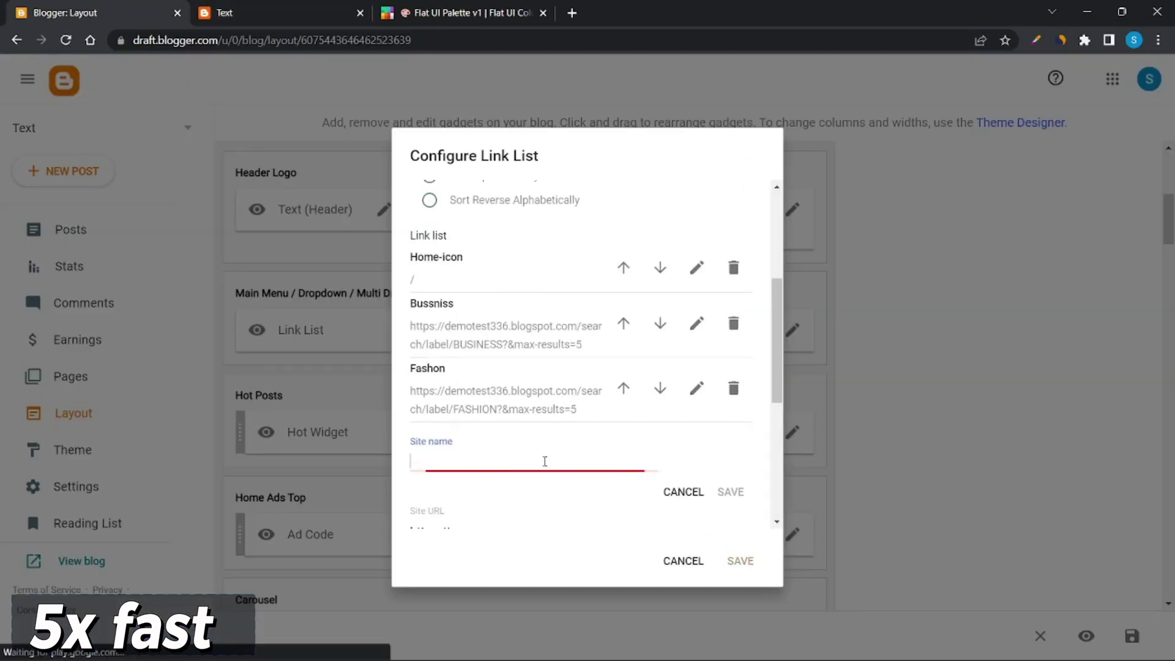
text(Food)
key(Tab)
key(ctrl+v)
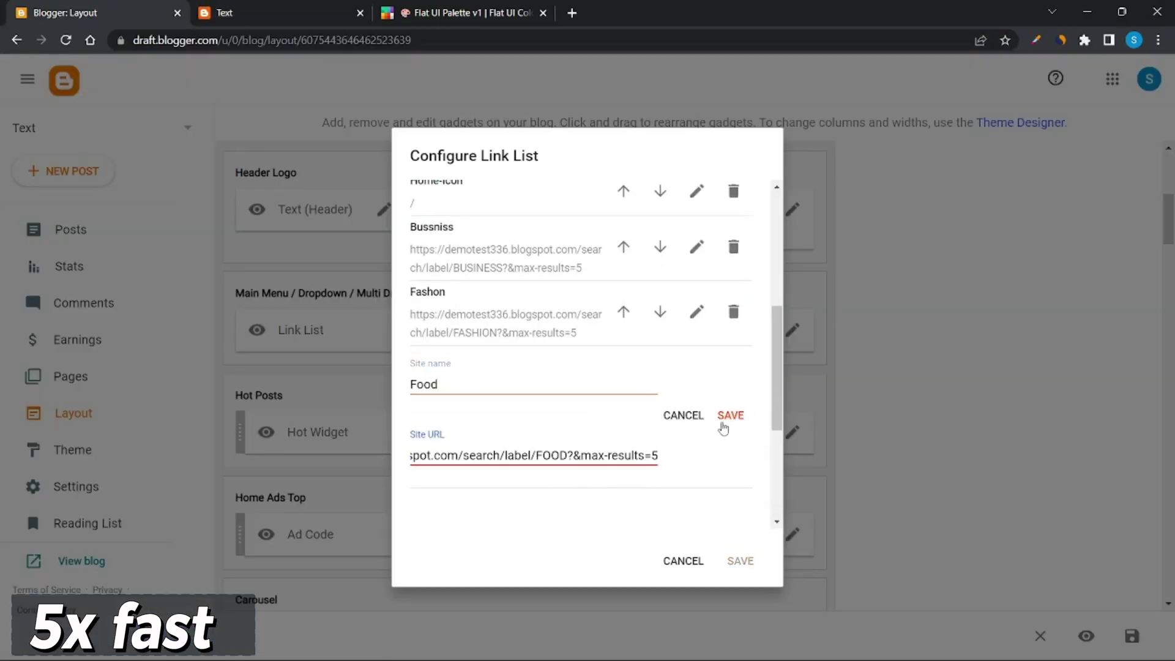
click(729, 416)
Add a main menu link named Money Making using the address copied from the live blog's MONEY MAKING label page.
click(225, 13)
click(853, 451)
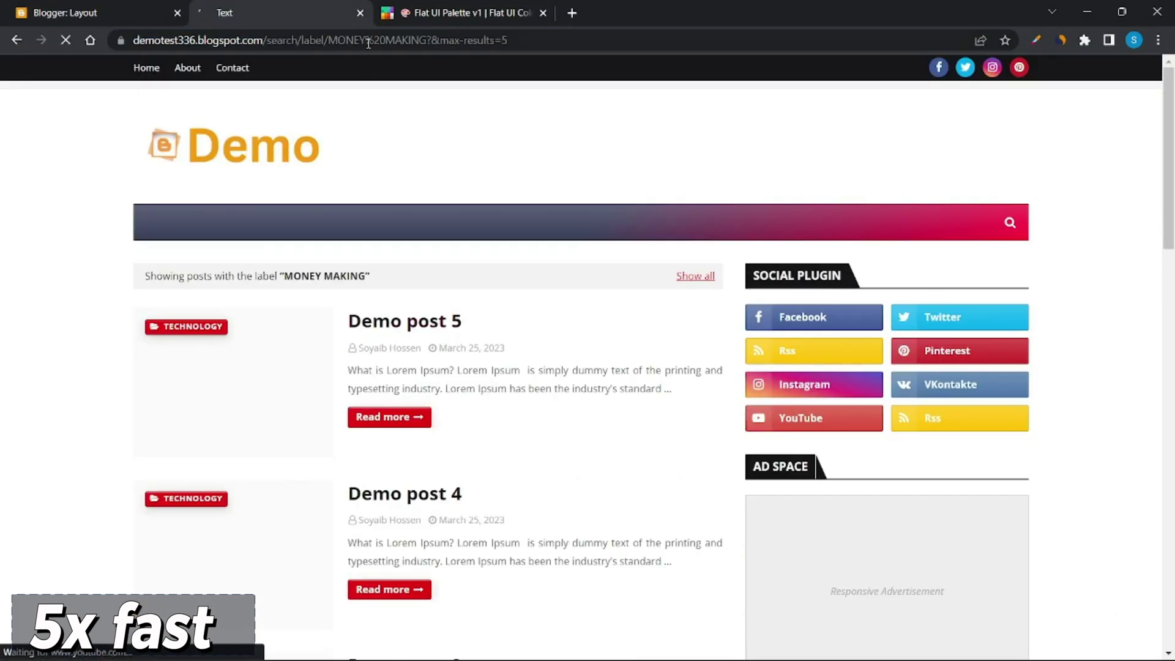
click(368, 41)
key(ctrl+c)
click(88, 12)
click(450, 381)
text(Money Makin)
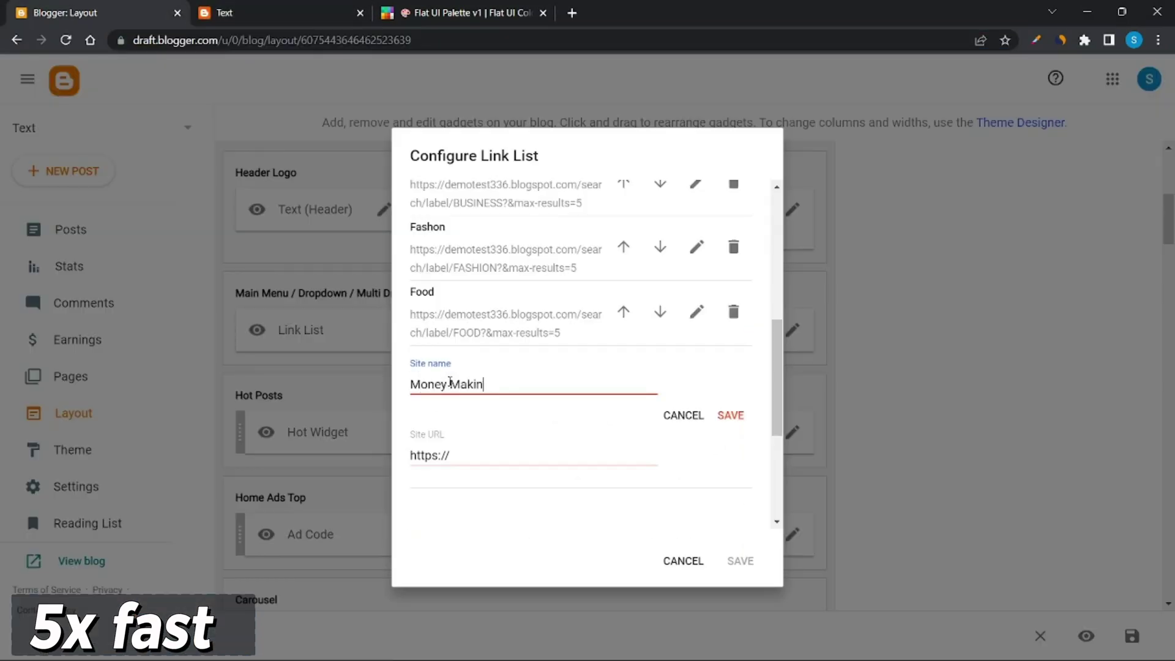
text(g)
key(Tab)
key(ctrl+v)
click(730, 415)
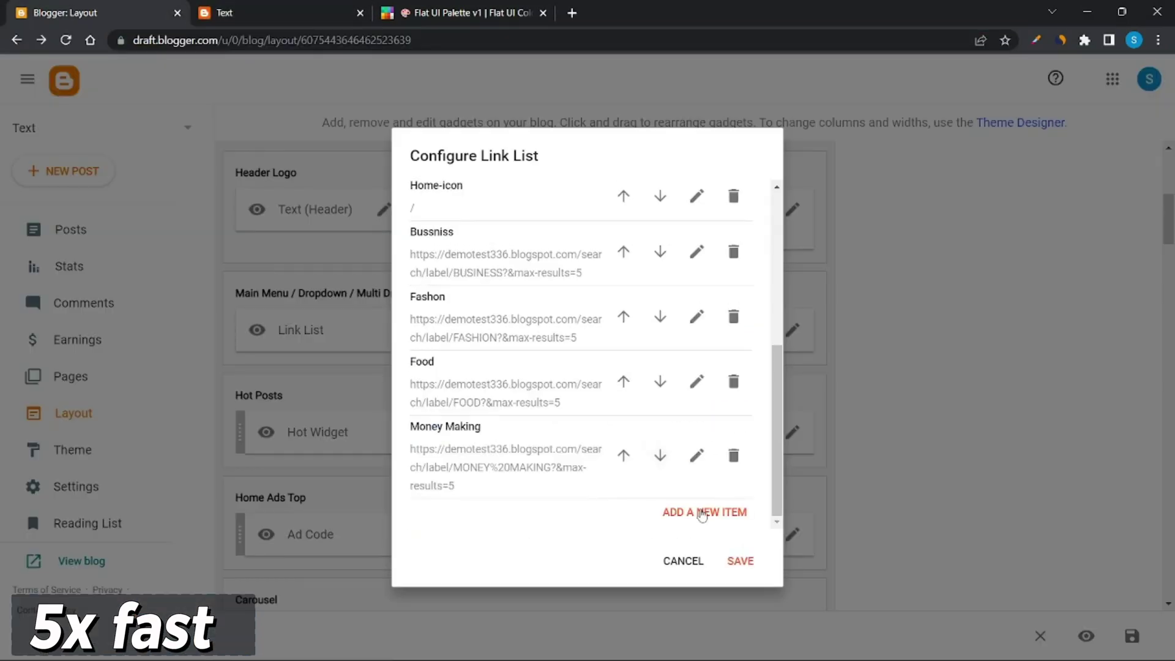
Add a main menu link named Nature using the address copied from the live blog's NATURE label page.
click(702, 513)
click(224, 12)
scroll(828, 342, down, 3)
click(828, 336)
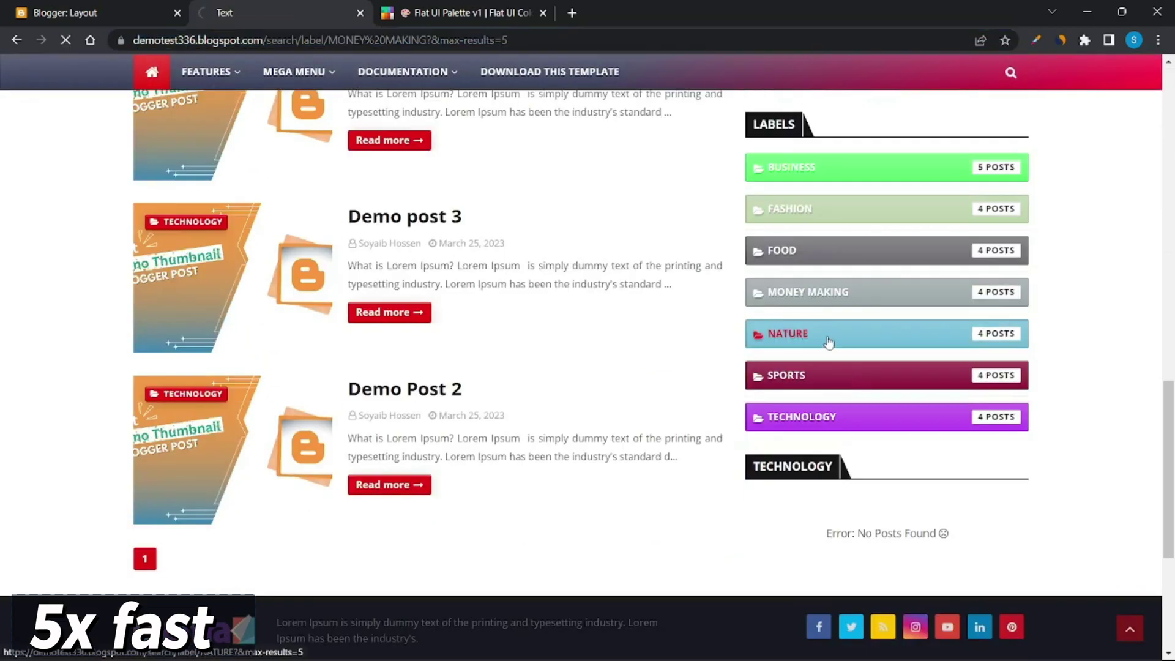
click(368, 40)
key(ctrl+c)
click(87, 12)
click(433, 461)
text(Na)
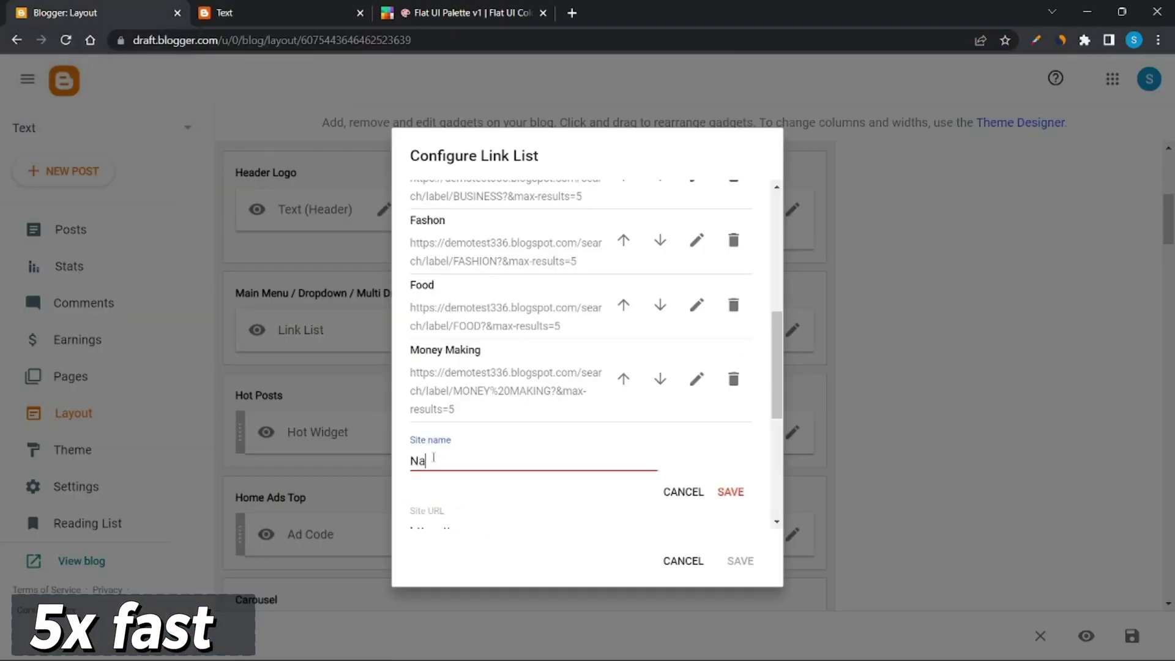
key(Tab)
key(ctrl+v)
click(730, 415)
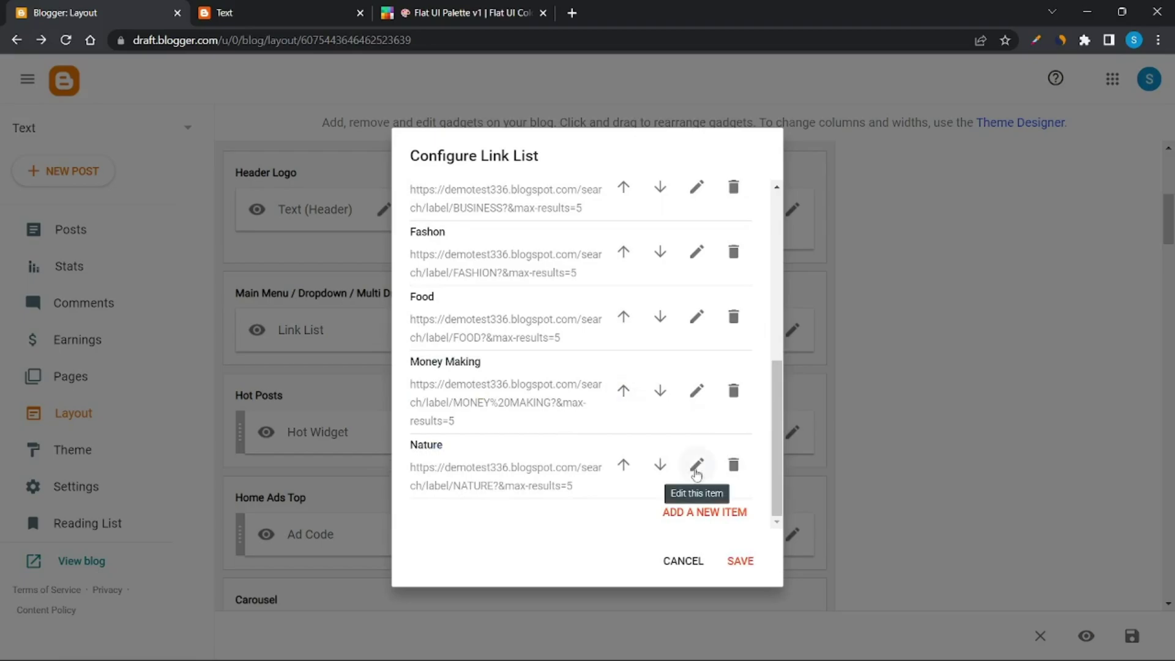
Save the main menu link list and review the menu and ad area on the live blog's home page.
click(741, 562)
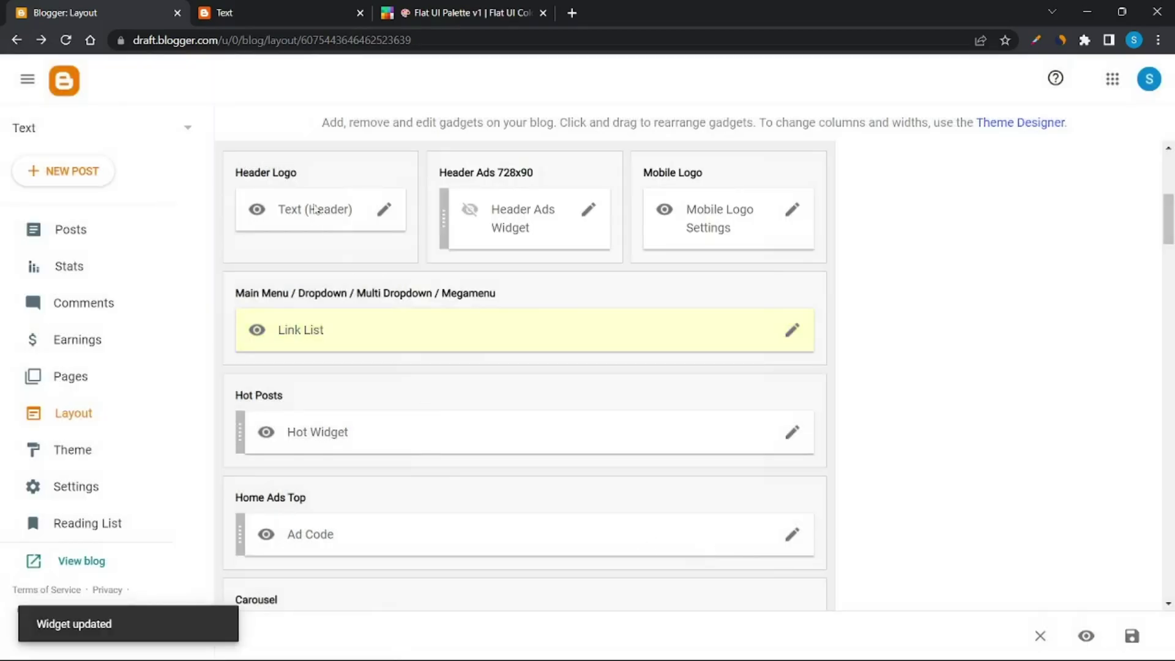
click(262, 8)
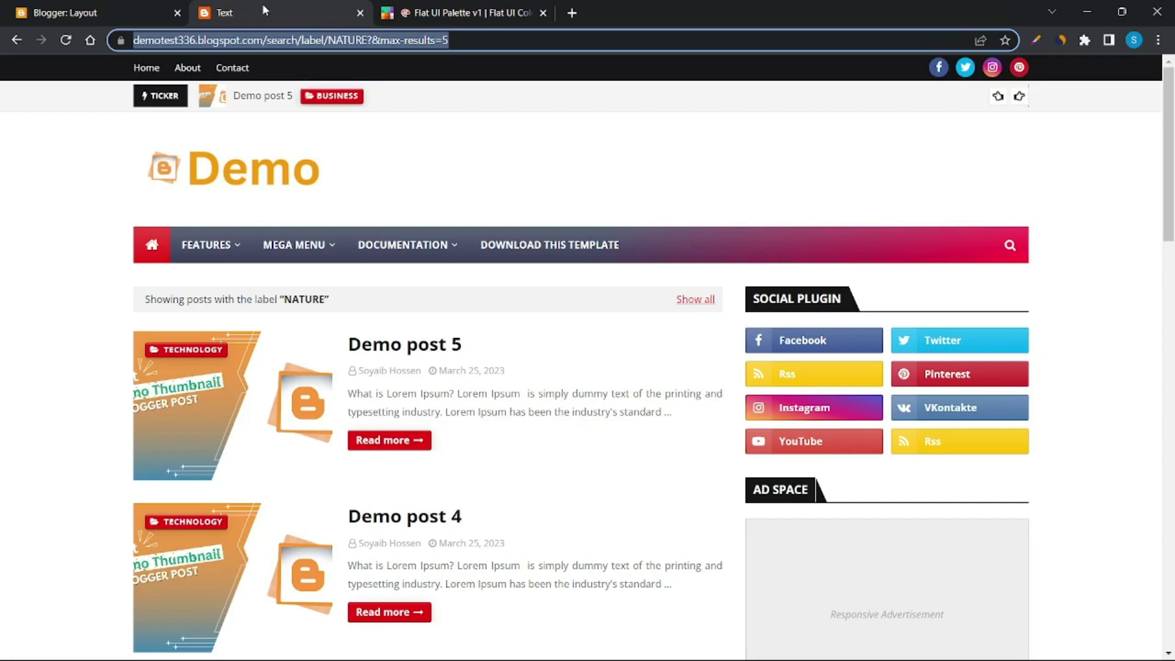
click(219, 168)
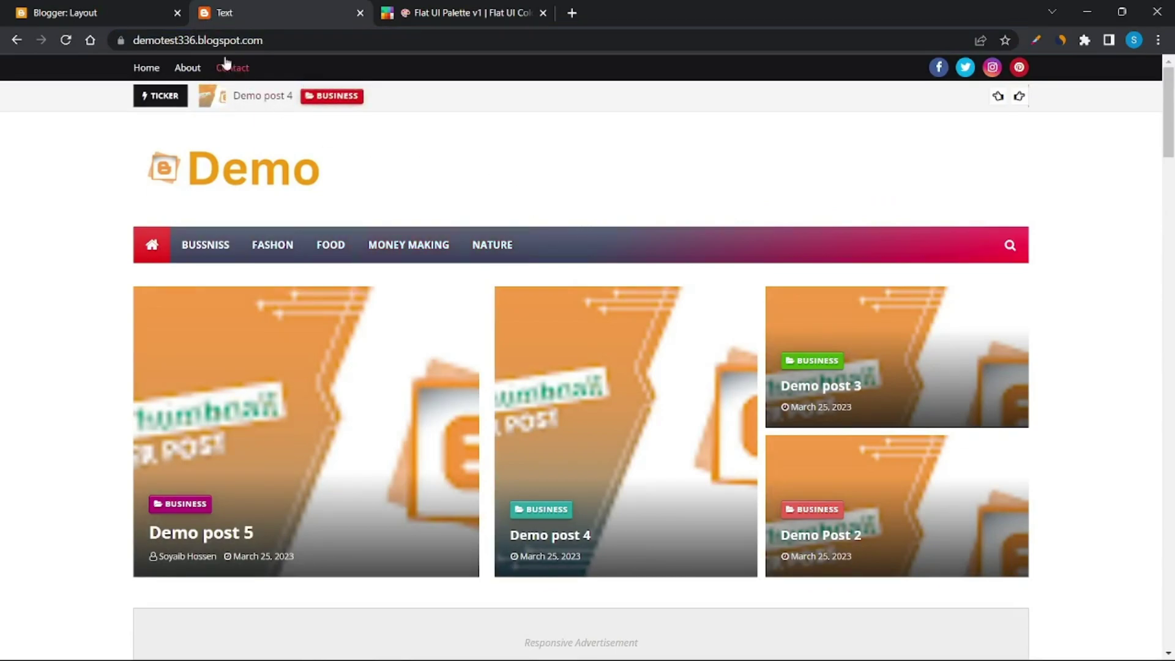
scroll(470, 259, down, 2)
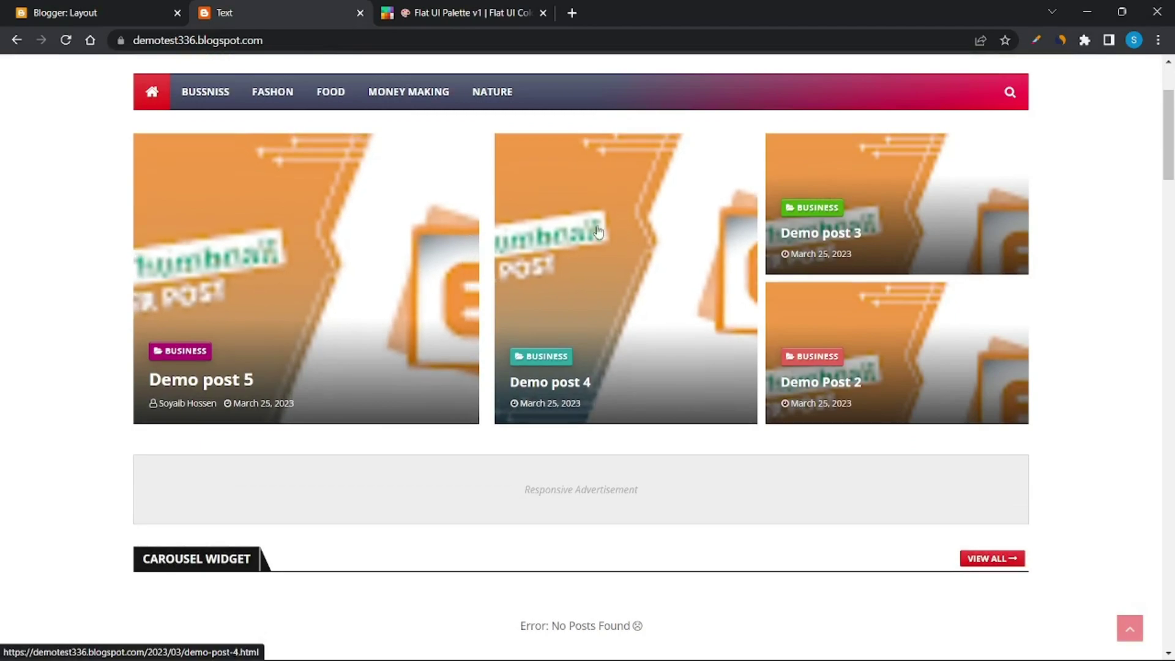
scroll(491, 311, down, 3)
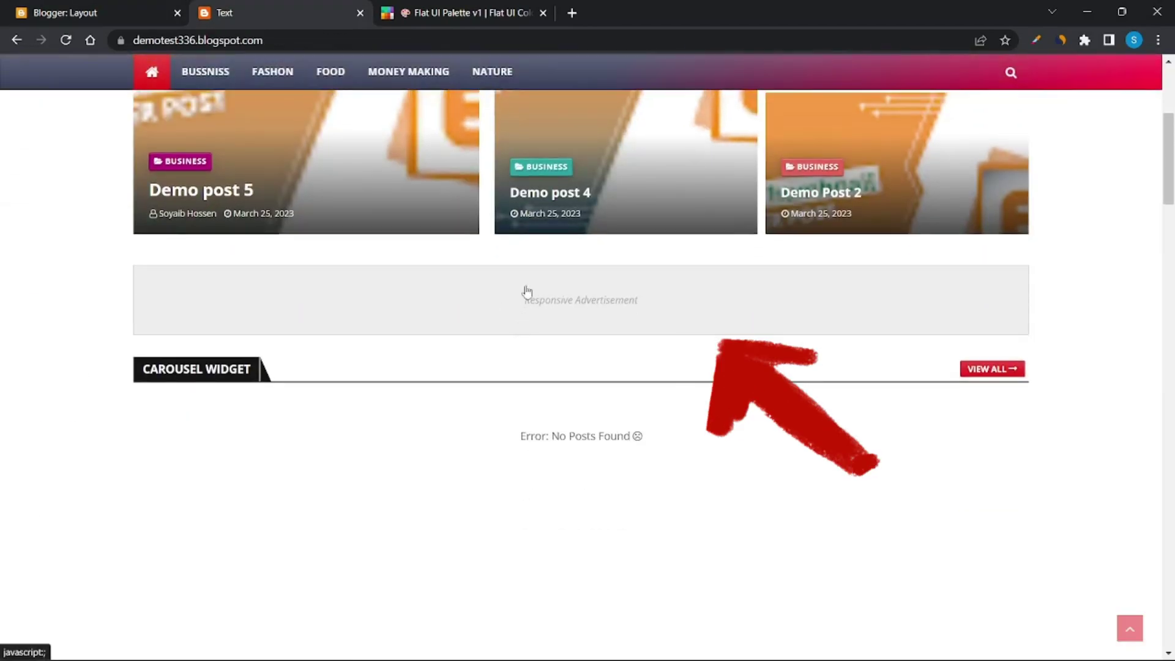
Hide the Ad Code widget in the layout's Home Ads Top section and save it.
key(ctrl+shift+Tab)
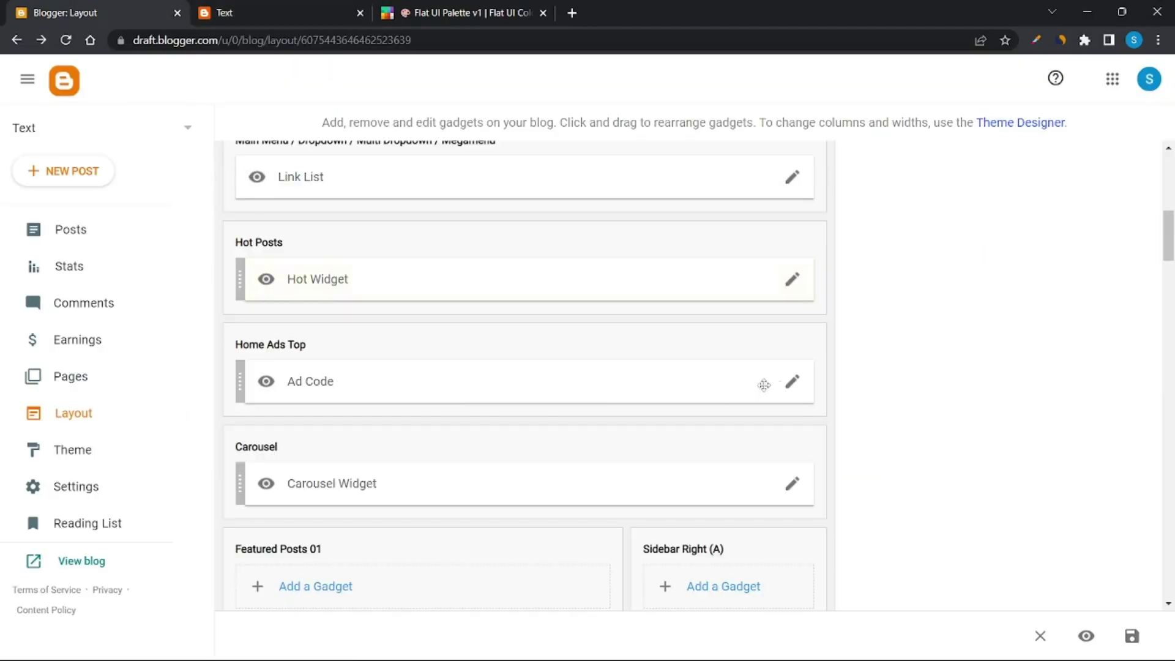
click(795, 385)
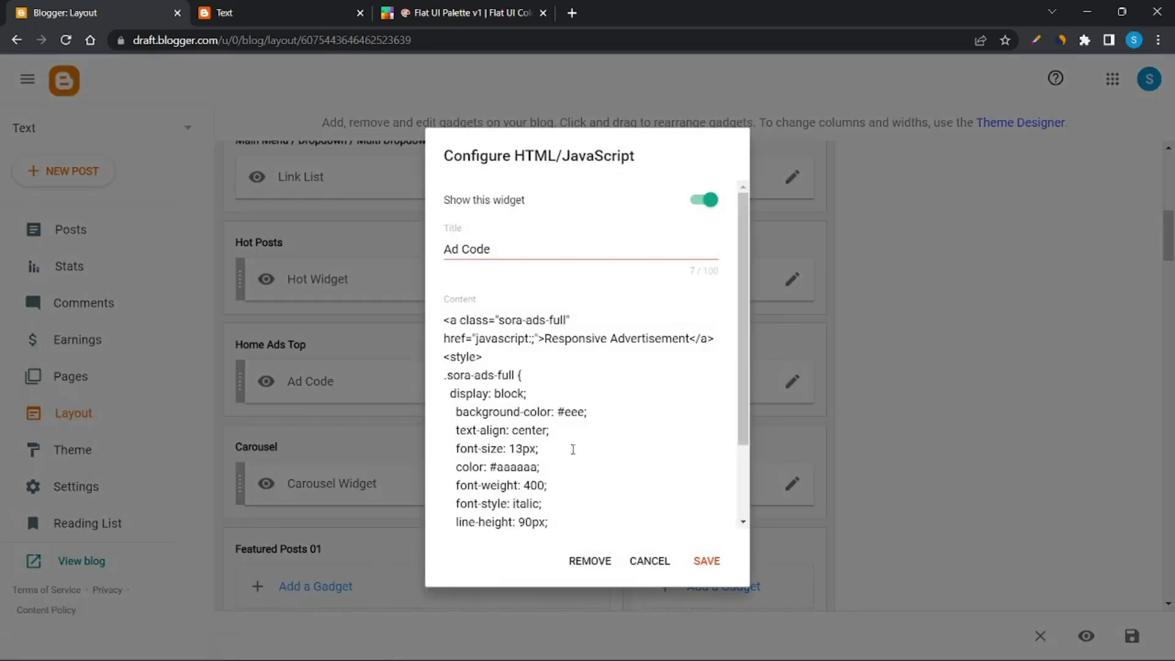
scroll(694, 278, down, 2)
scroll(708, 218, up, 2)
click(706, 201)
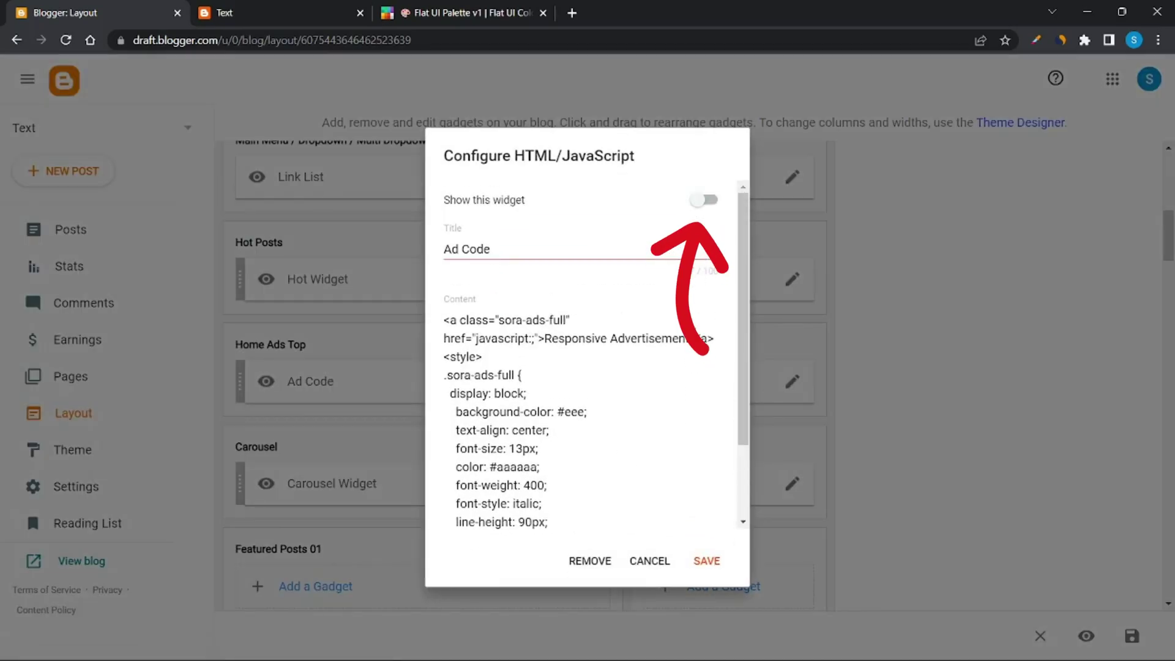
click(707, 561)
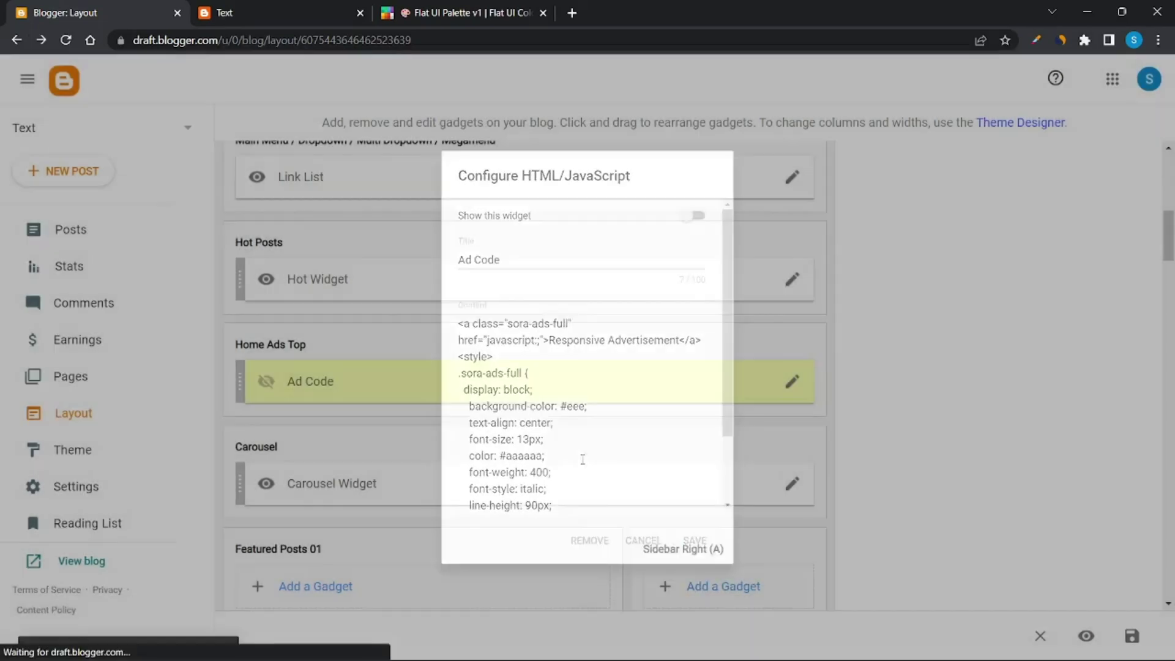
Reload the live blog's home page and check the area between the hot posts and the carousel section.
scroll(438, 343, down, 1)
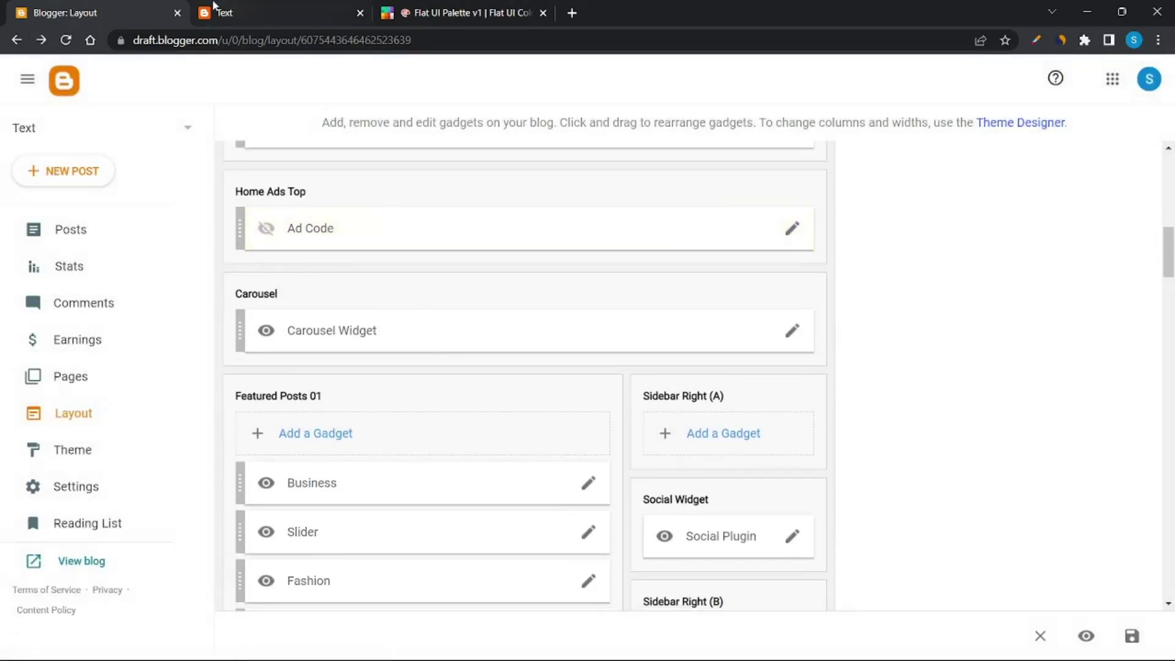
click(238, 10)
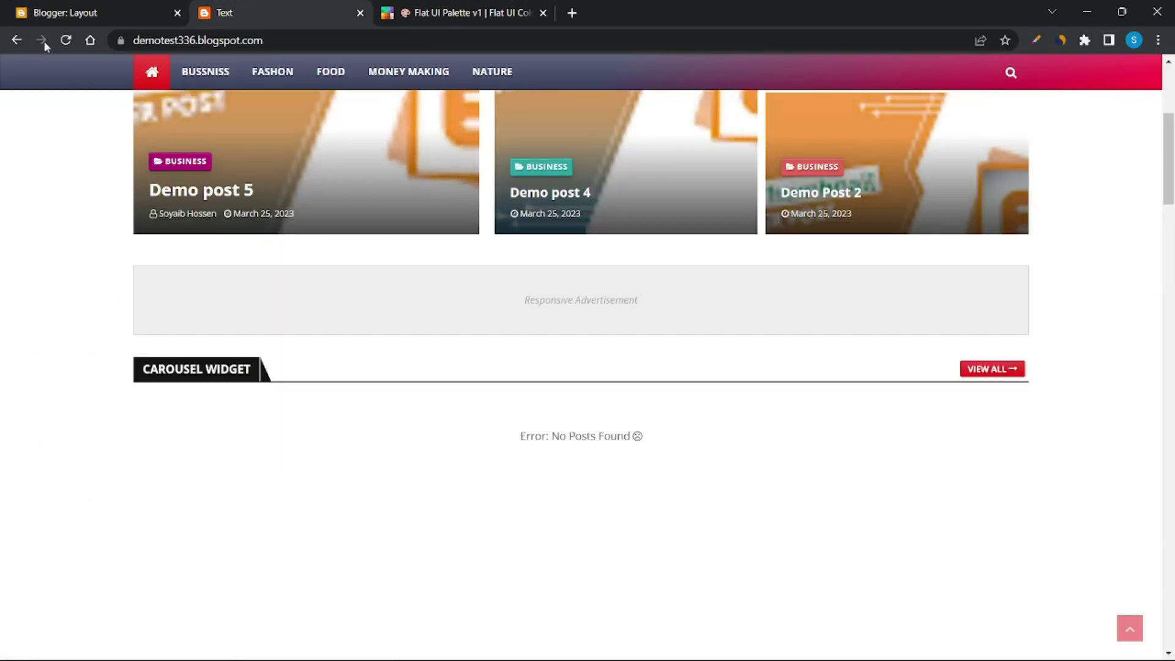
click(65, 40)
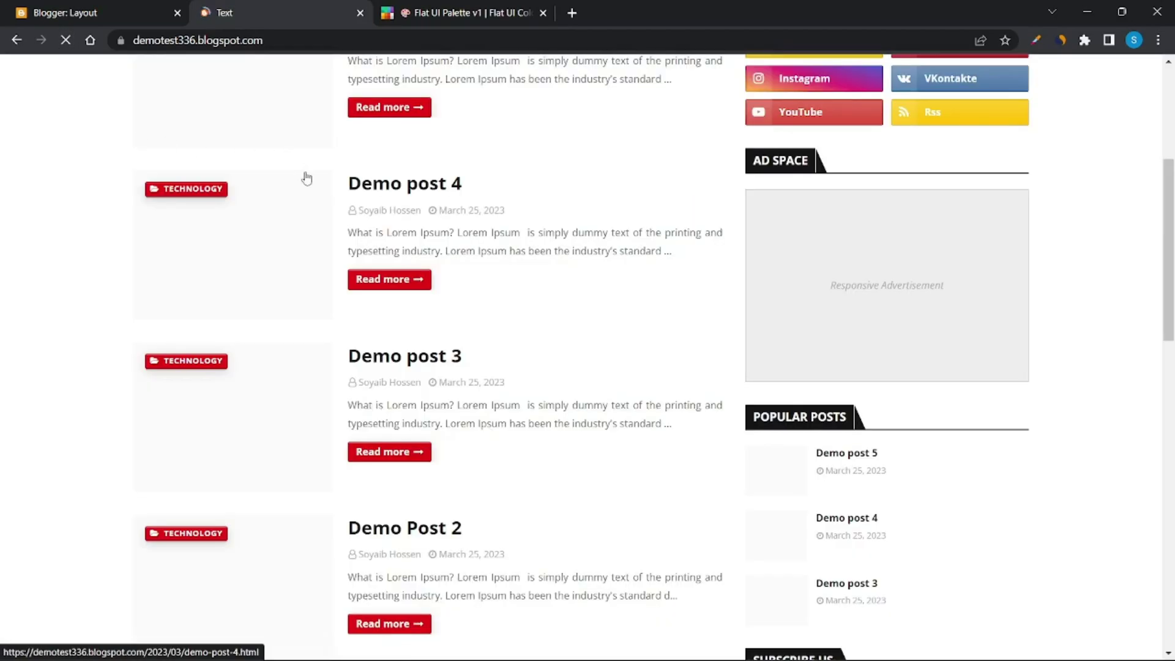
scroll(304, 178, up, 5)
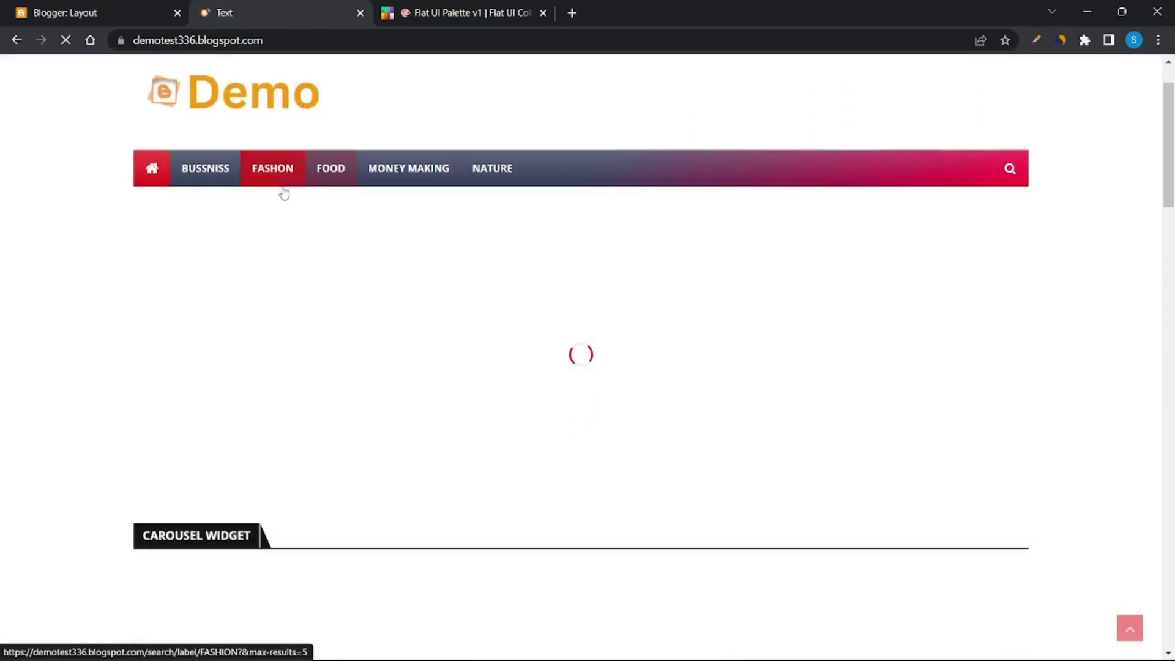
scroll(422, 238, down, 4)
scroll(380, 250, down, 1)
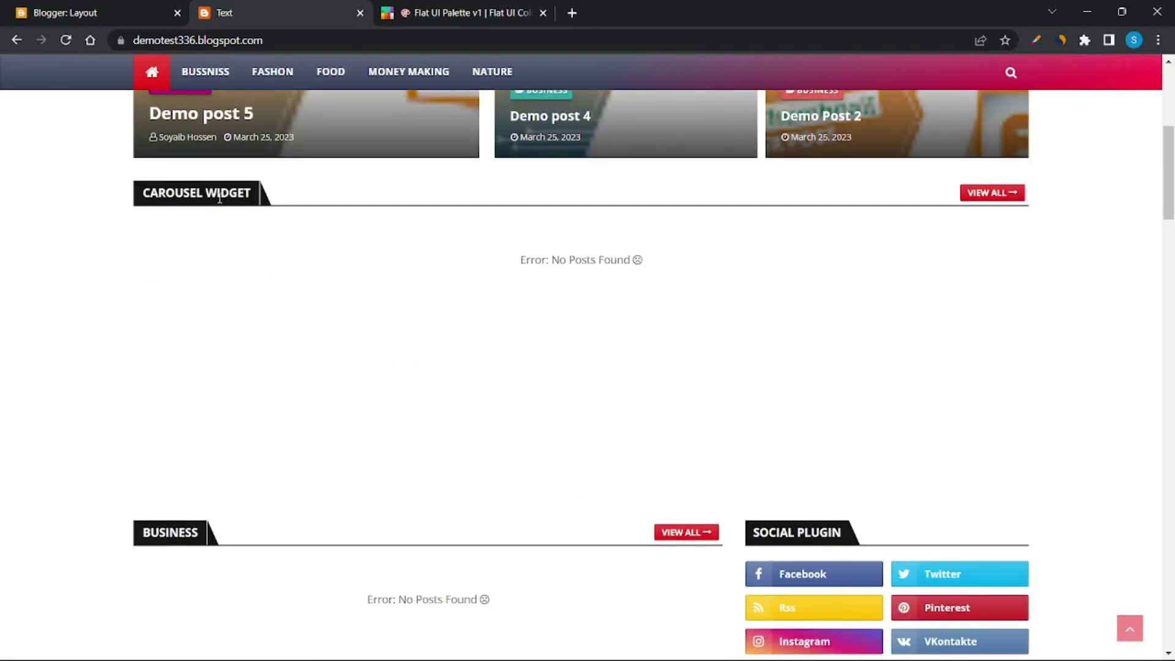
Set the Carousel Widget's content to 12/TECHNOLOGY/slide-posts and save it.
click(101, 7)
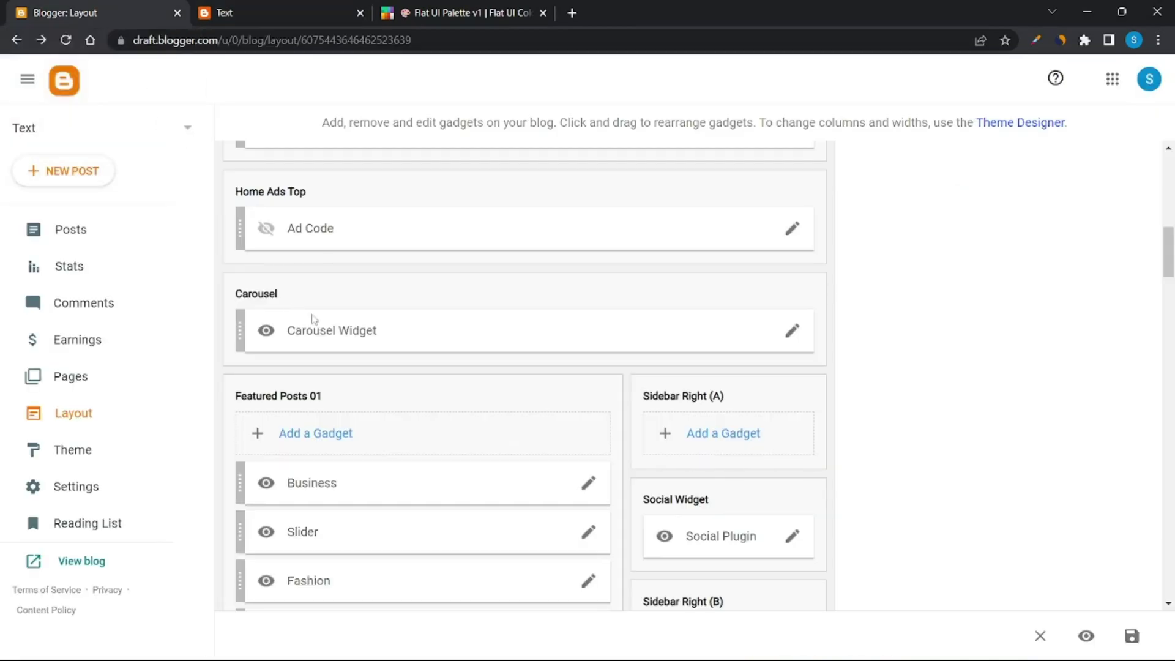
click(792, 337)
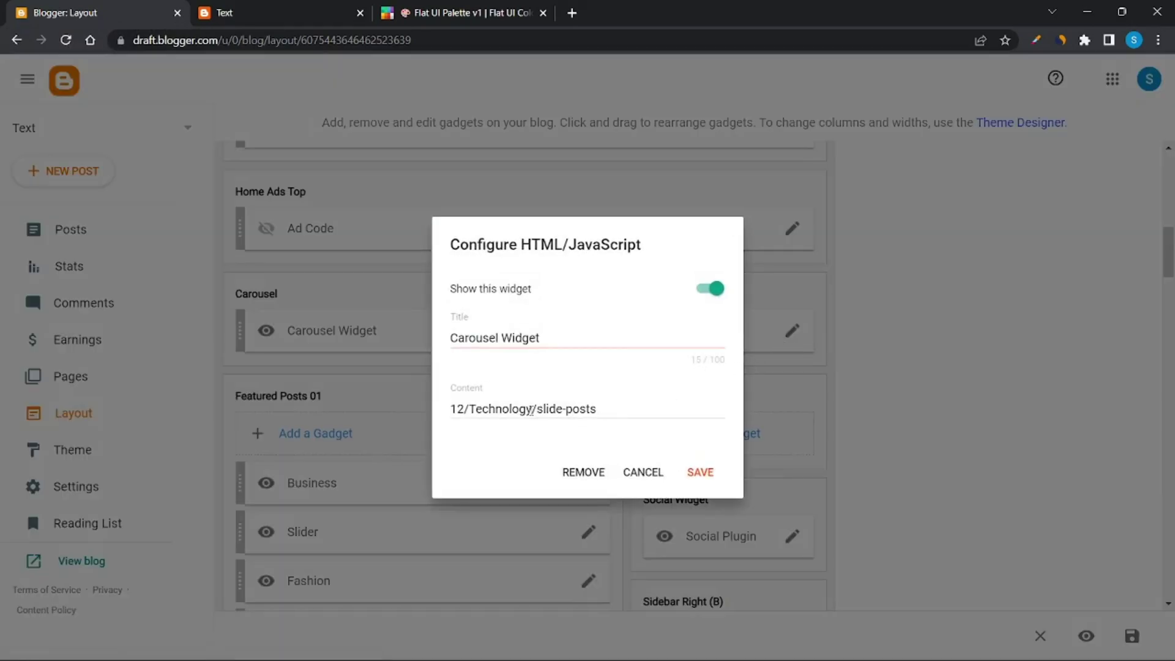
drag(532, 408, 478, 412)
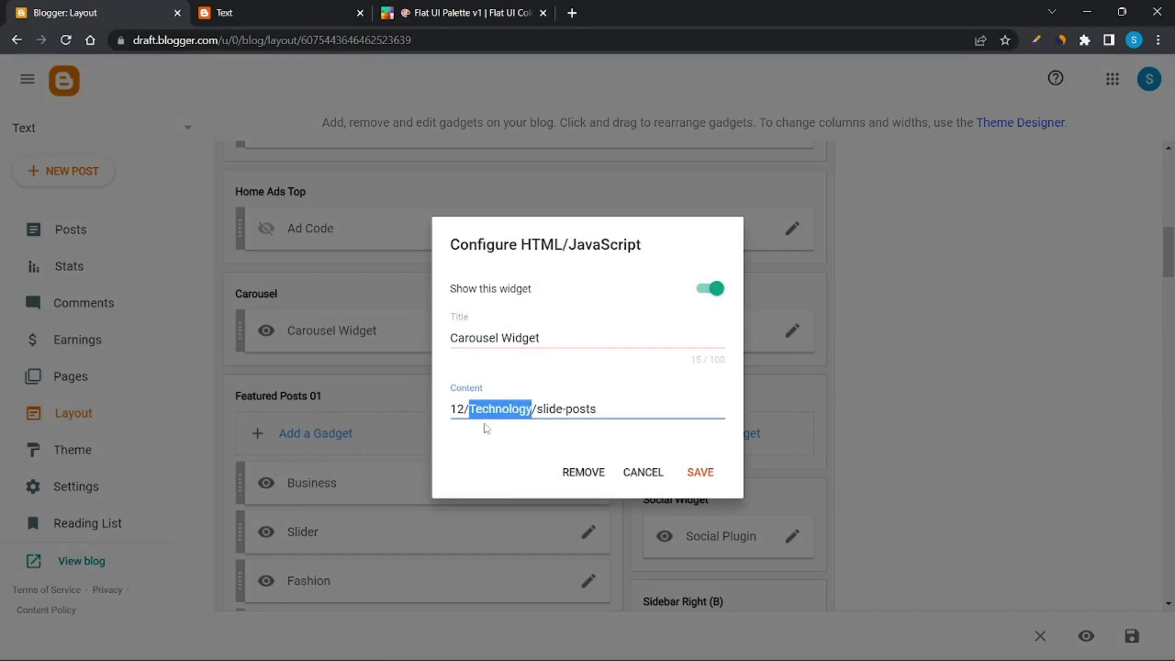
text(TECH)
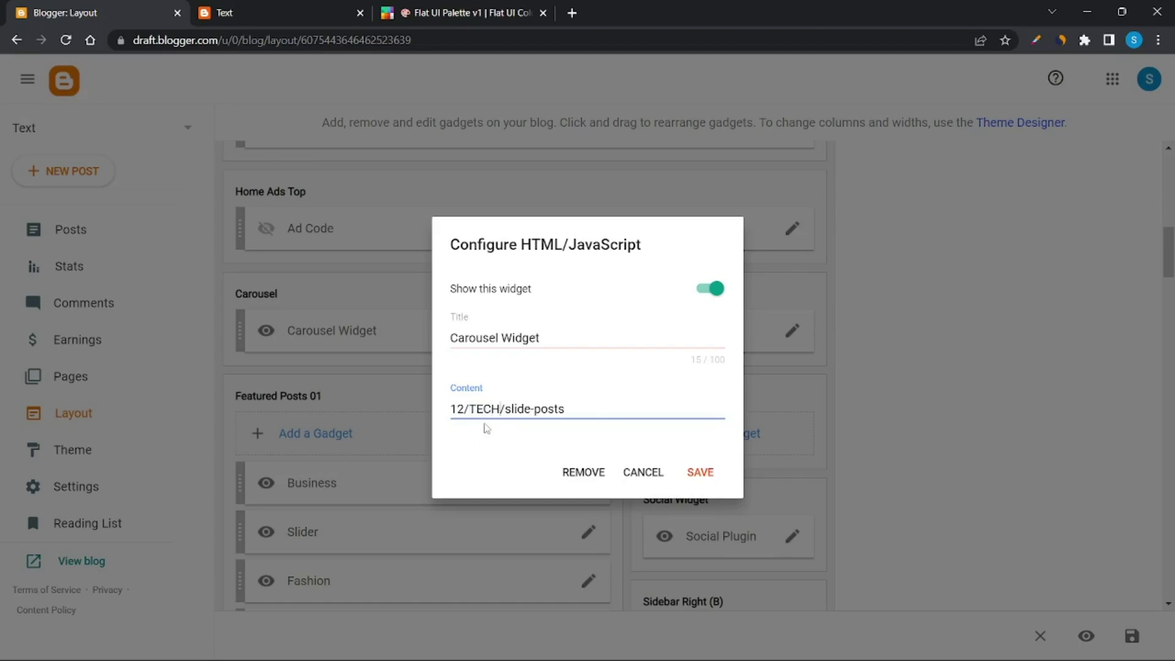
text(NOLOGY)
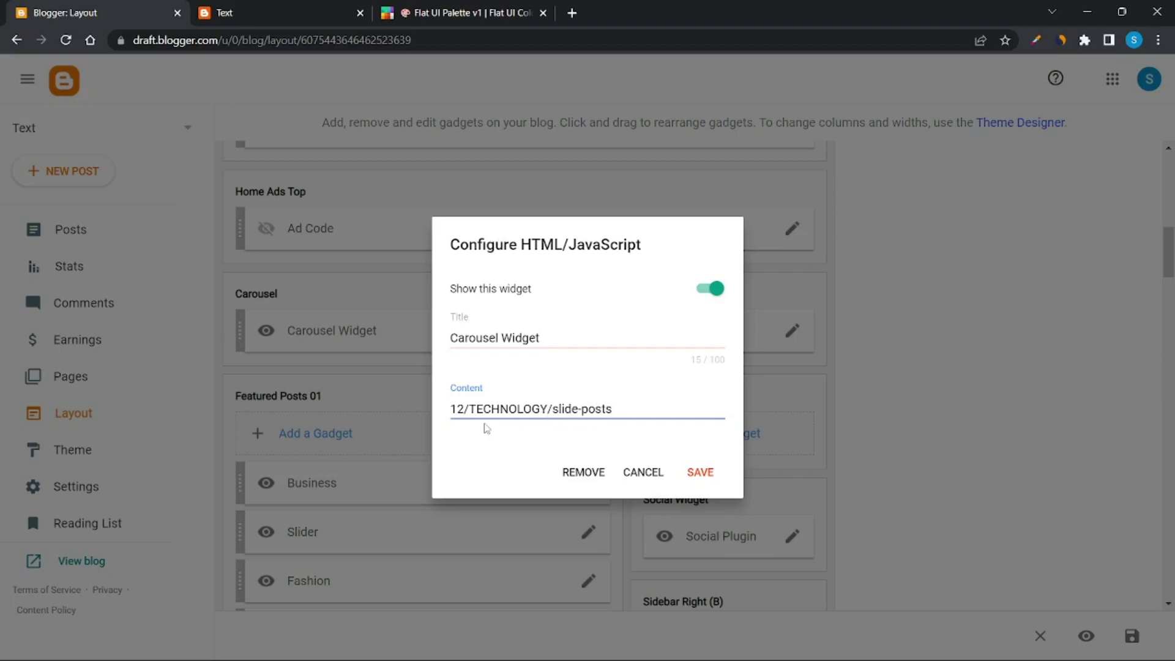
click(700, 472)
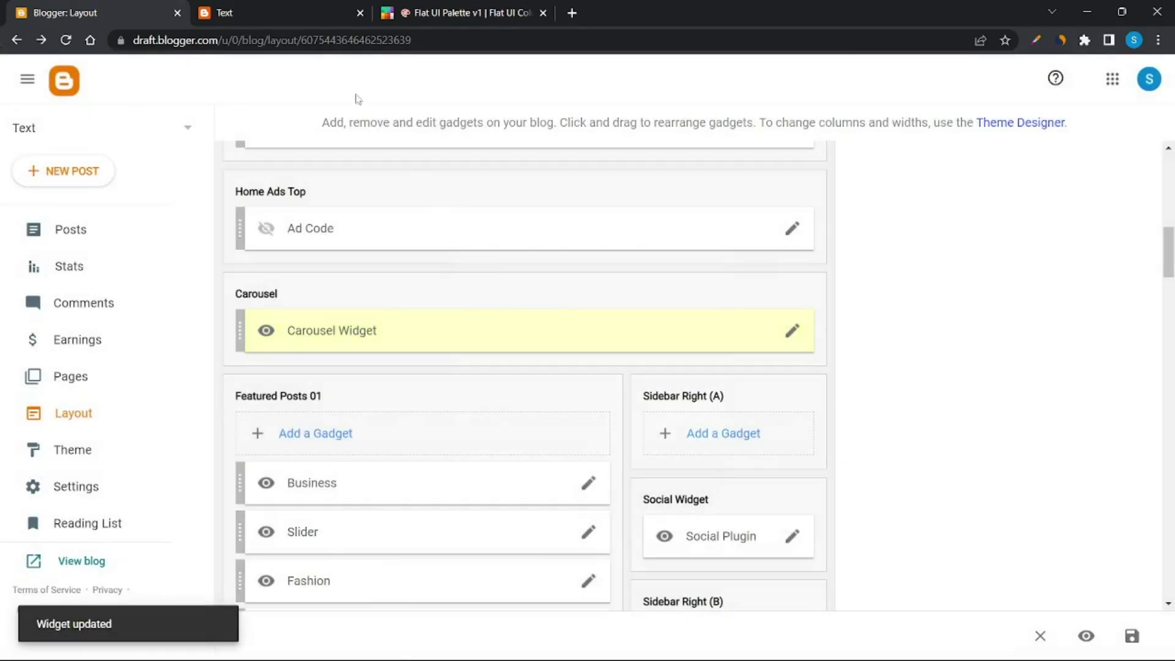
Reload the live blog and examine the carousel and the Business section below it.
click(291, 7)
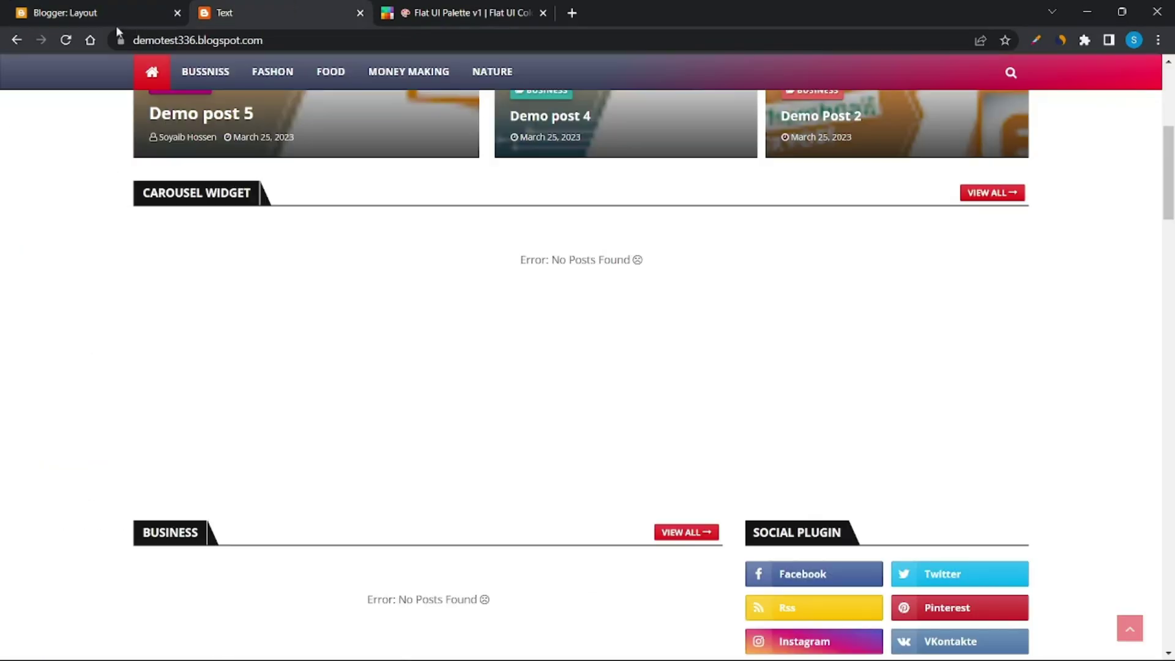
click(66, 40)
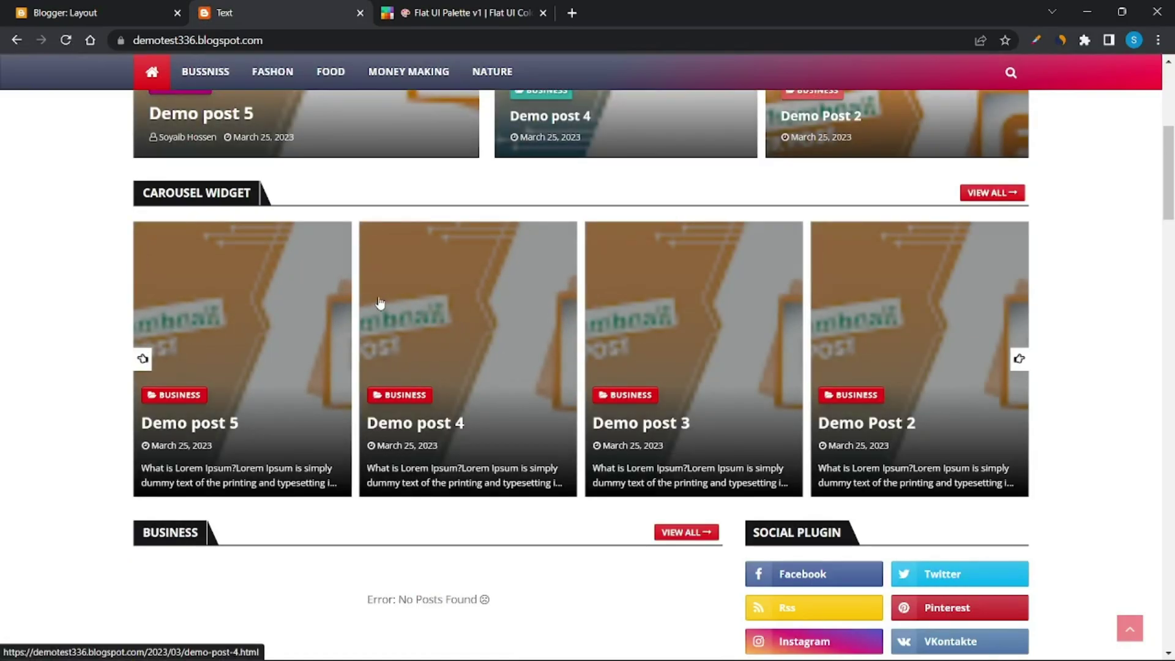
scroll(379, 303, down, 4)
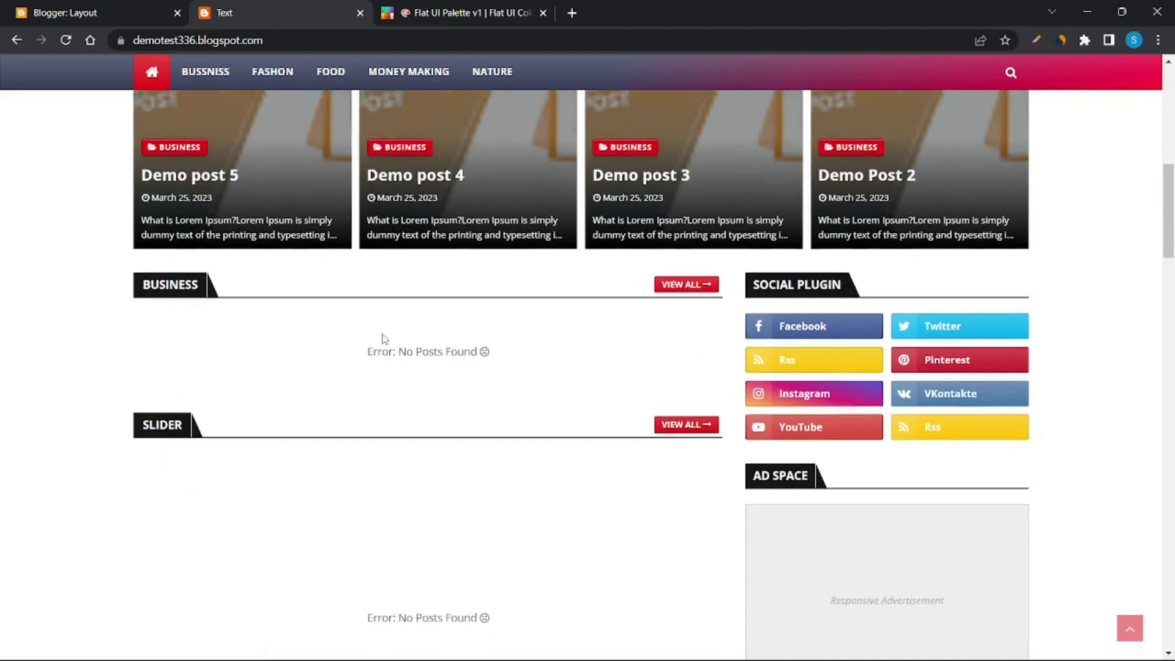
scroll(384, 339, down, 1)
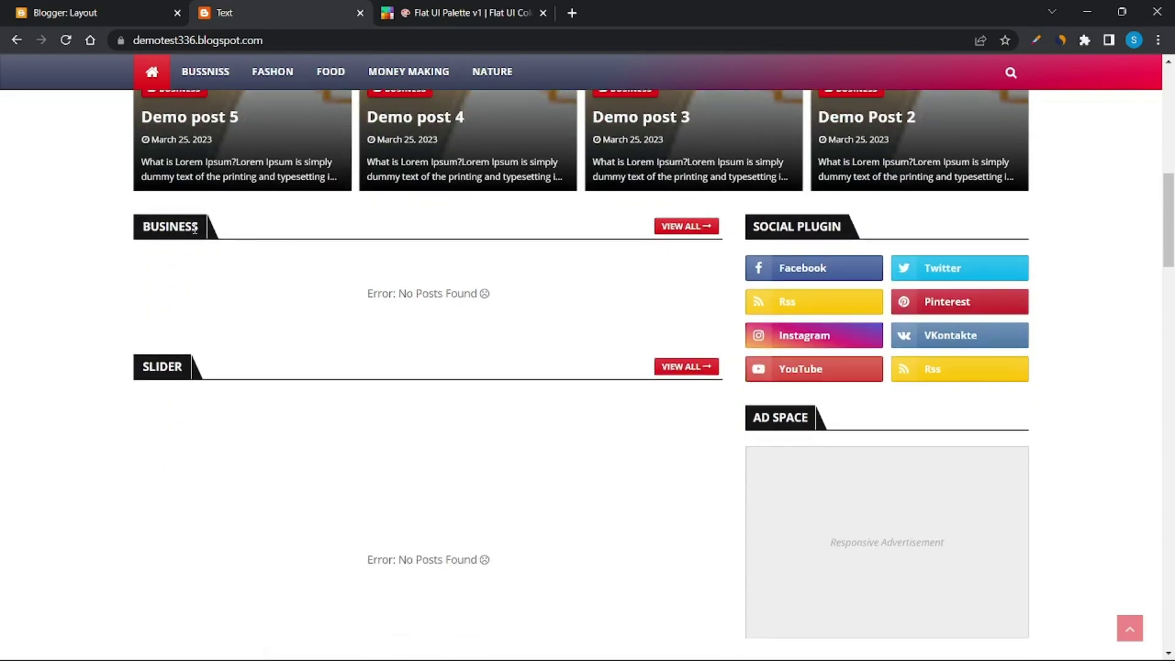
drag(194, 229, 142, 245)
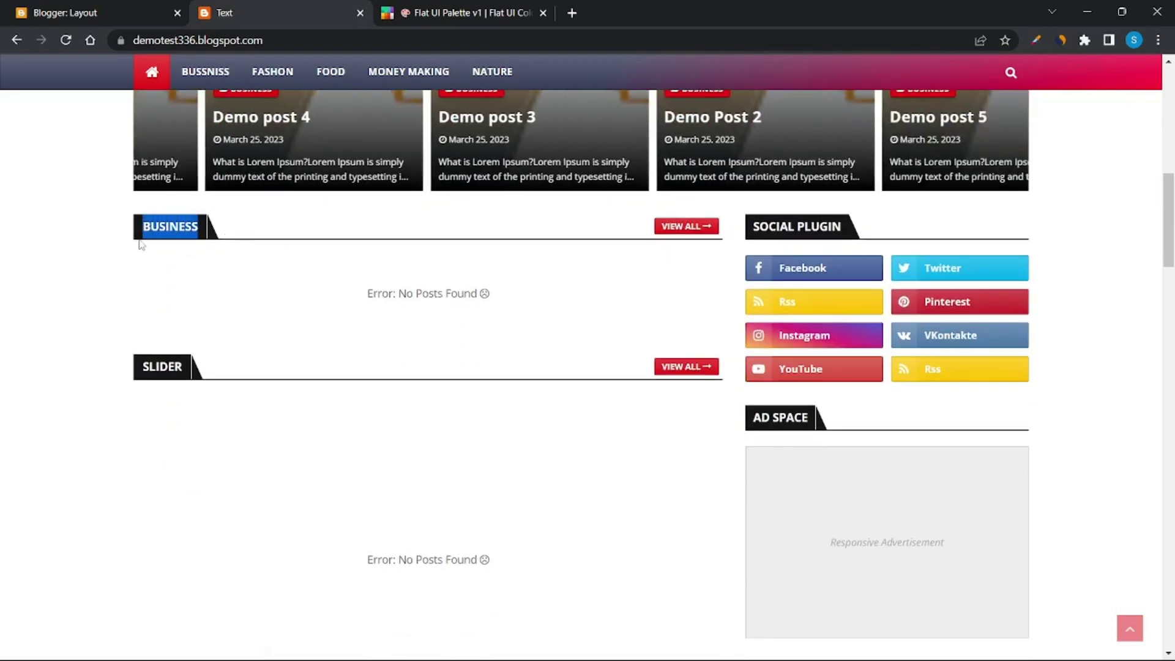
click(212, 256)
Open the Business widget under Featured Posts 01 in the blog layout for editing.
click(111, 11)
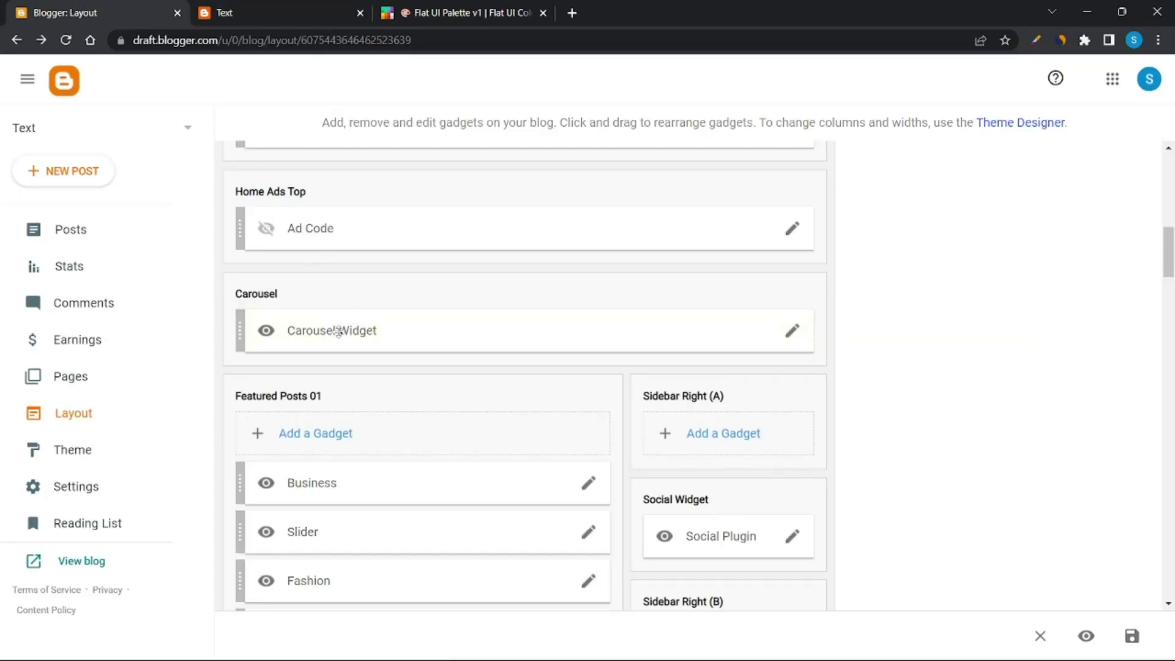
scroll(332, 333, down, 1)
scroll(418, 367, down, 1)
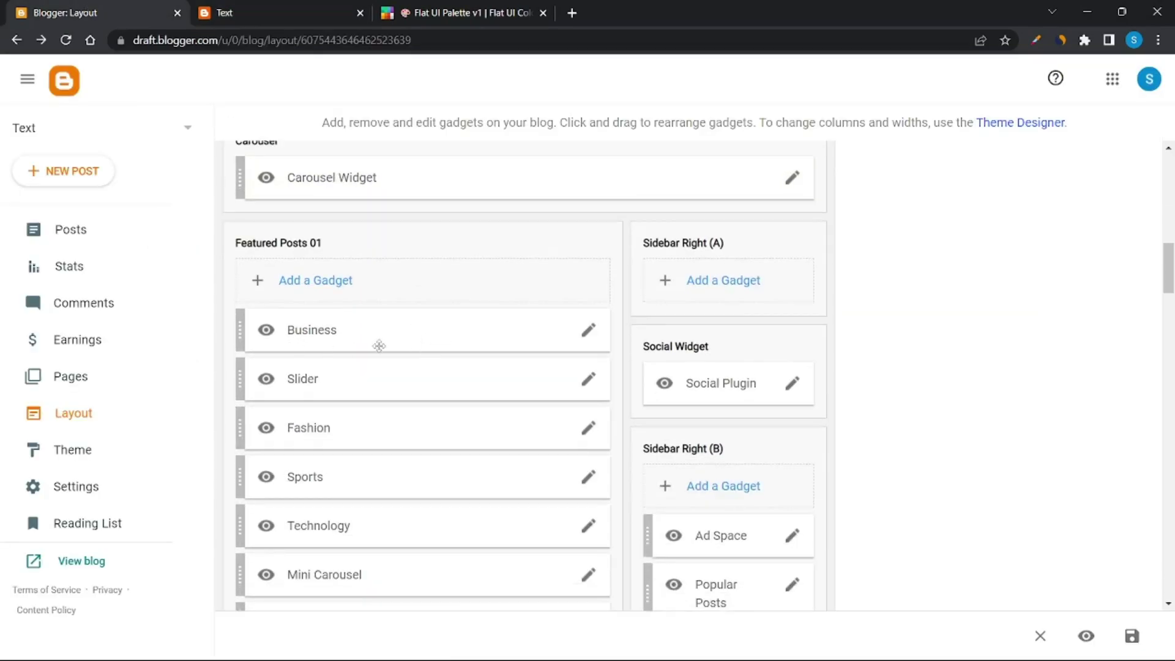
click(587, 337)
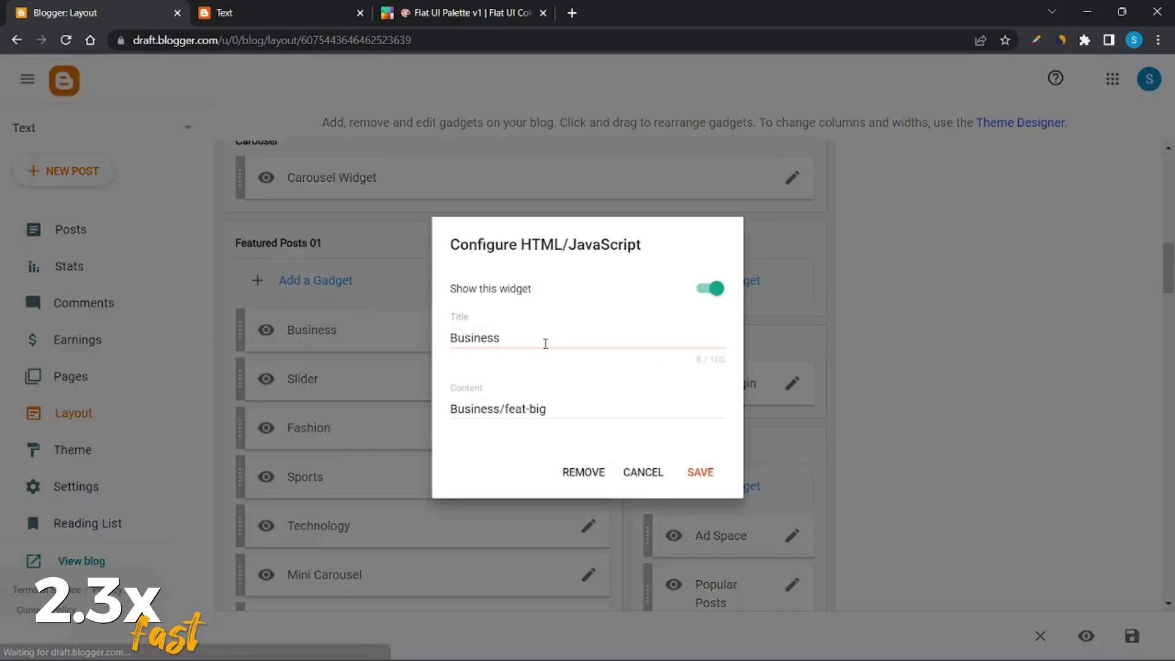
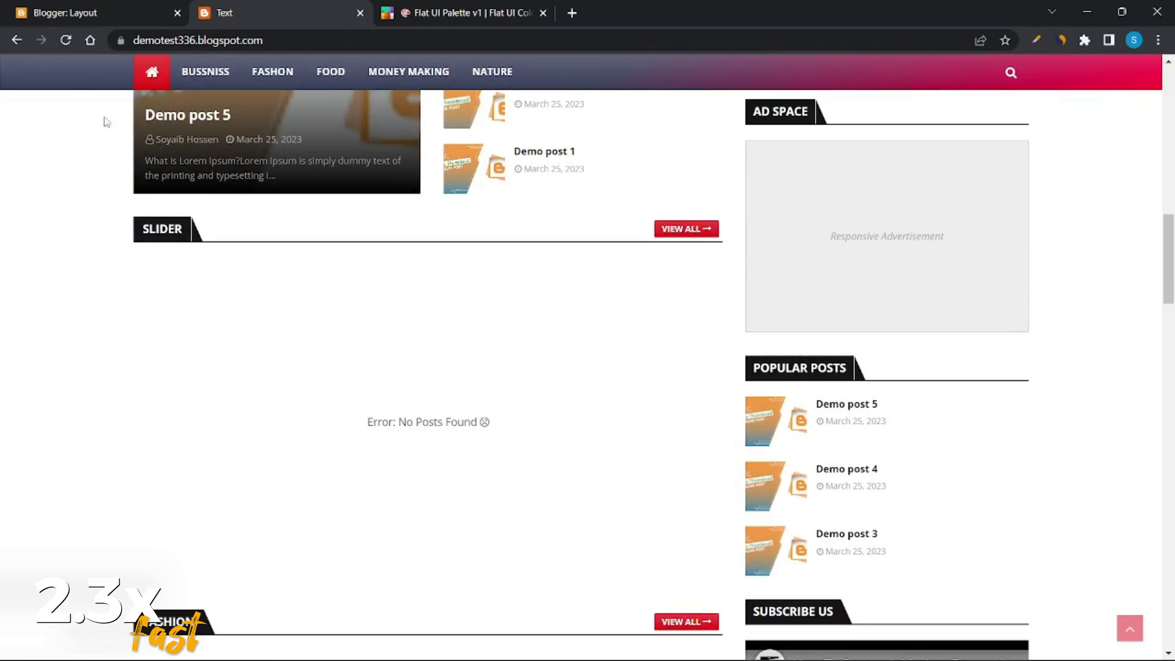
Retitle the Slider widget under Featured Posts 01 as "BUSINESS Slider", set its content to 5/BUSINESS/slider, and save it.
click(92, 12)
click(587, 382)
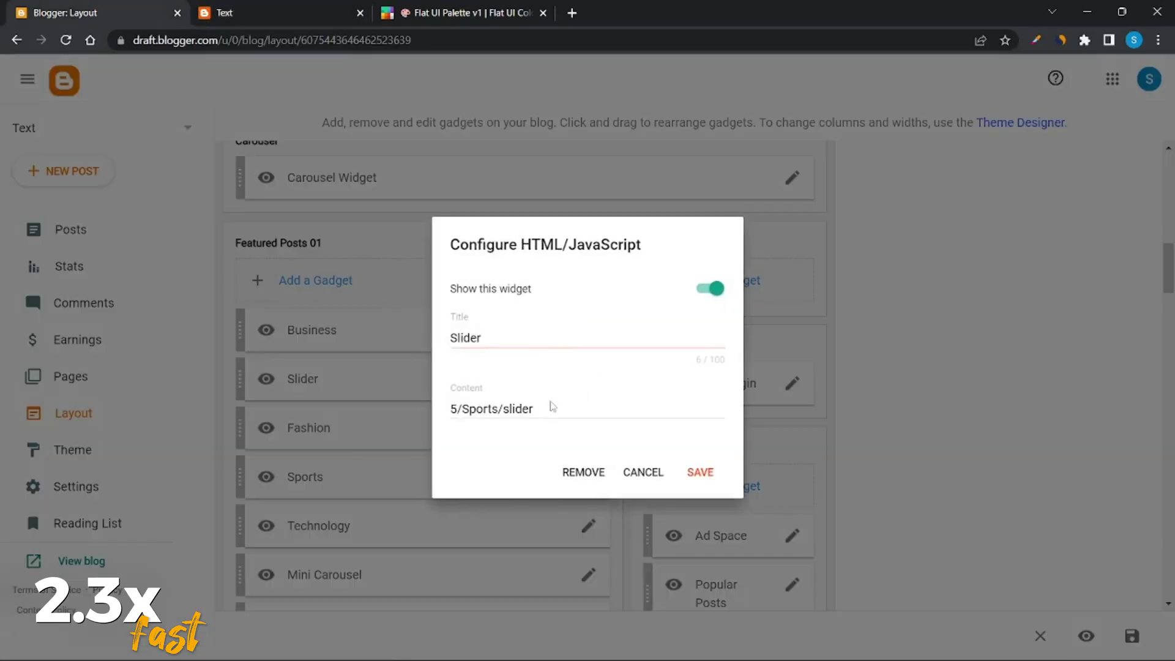
drag(497, 407, 470, 409)
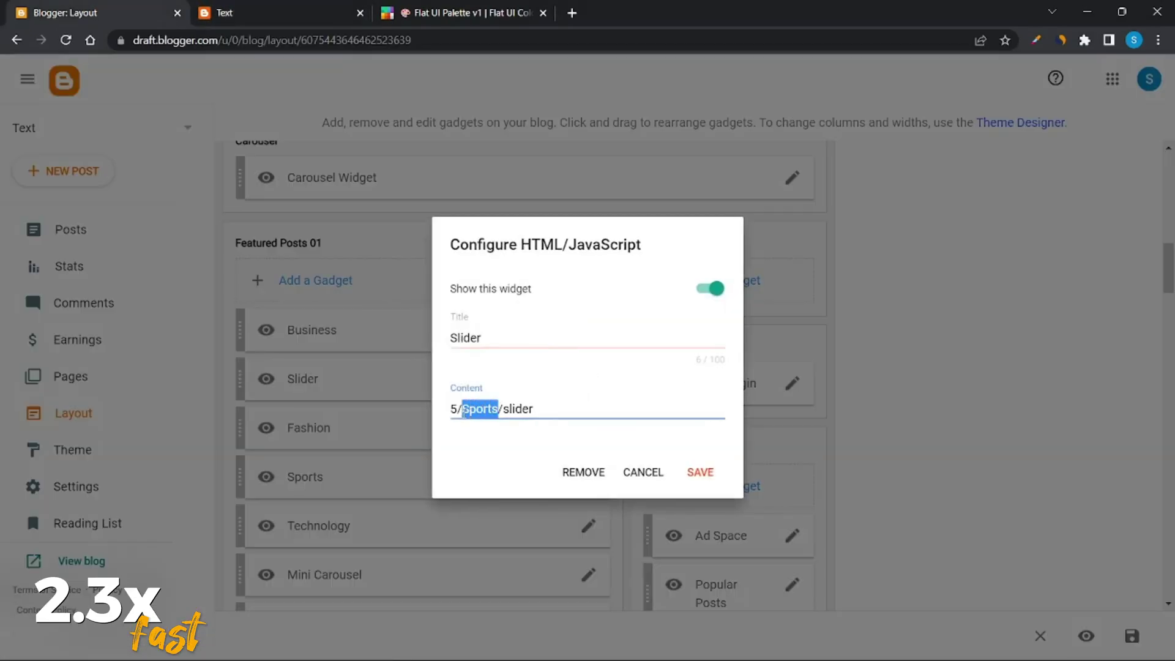
text(BUSINESS)
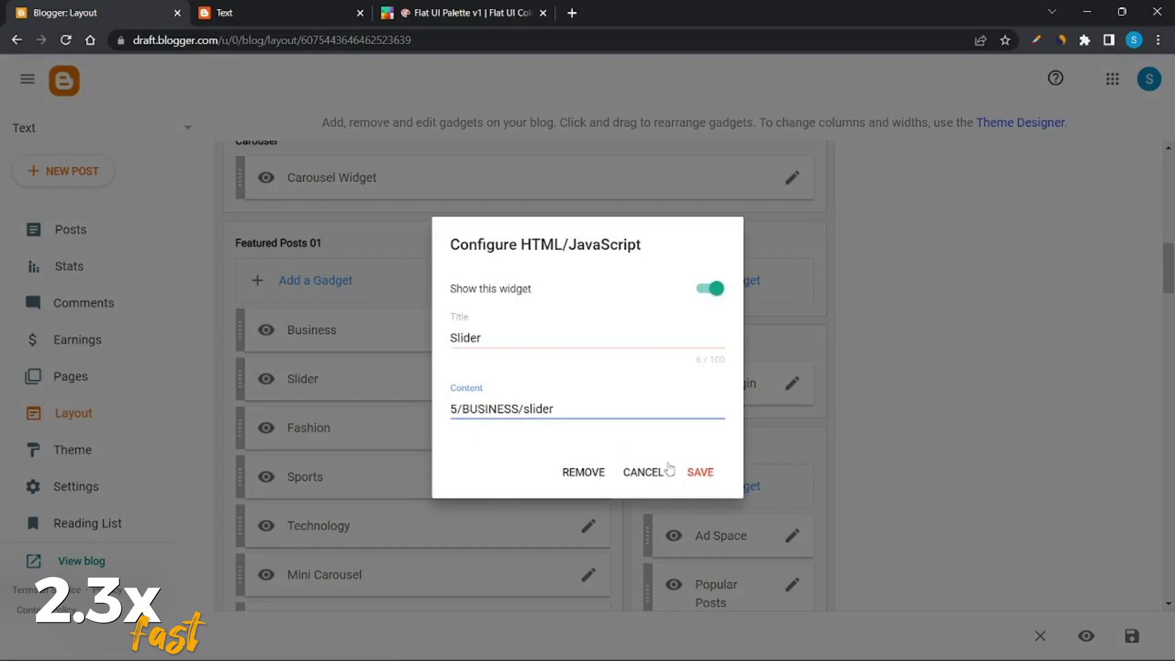
click(493, 339)
key(Home)
text(BUSINESS)
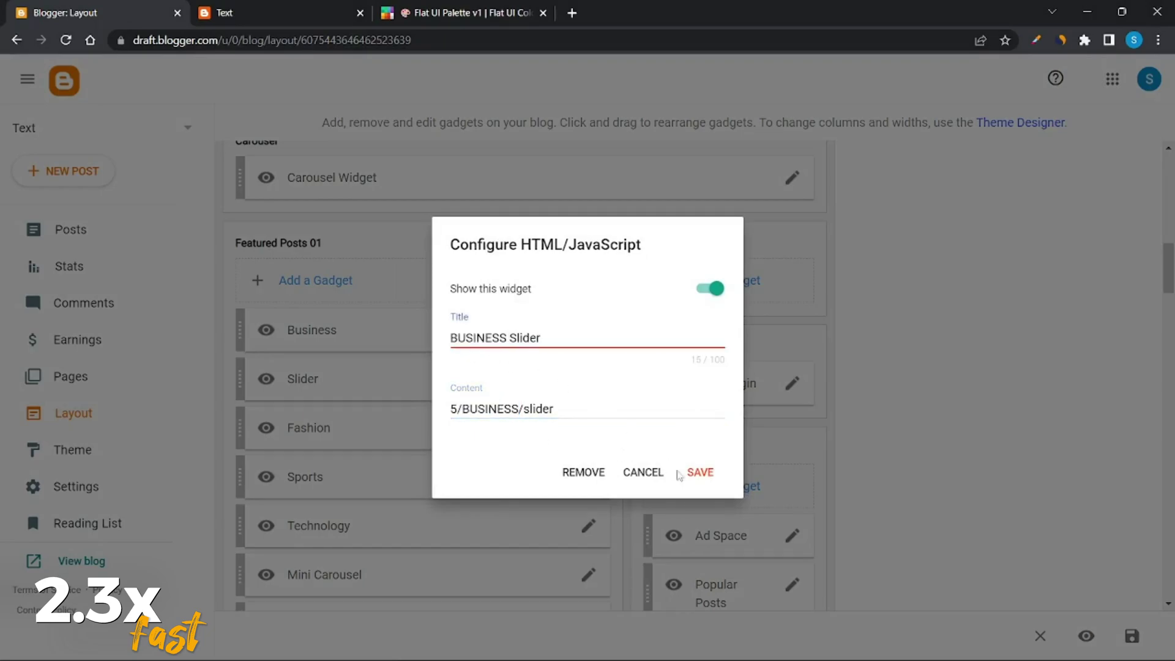
click(698, 472)
Reload the live blog and examine the Business Slider section and the featured sections below it.
click(225, 12)
key(F5)
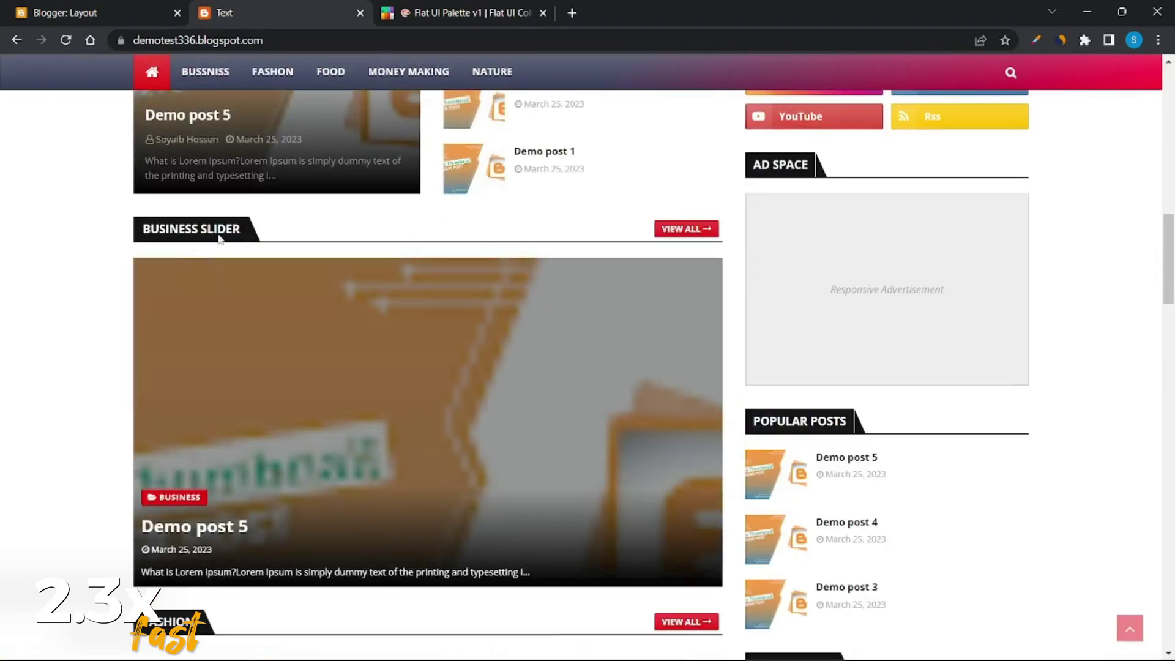
scroll(420, 295, down, 1)
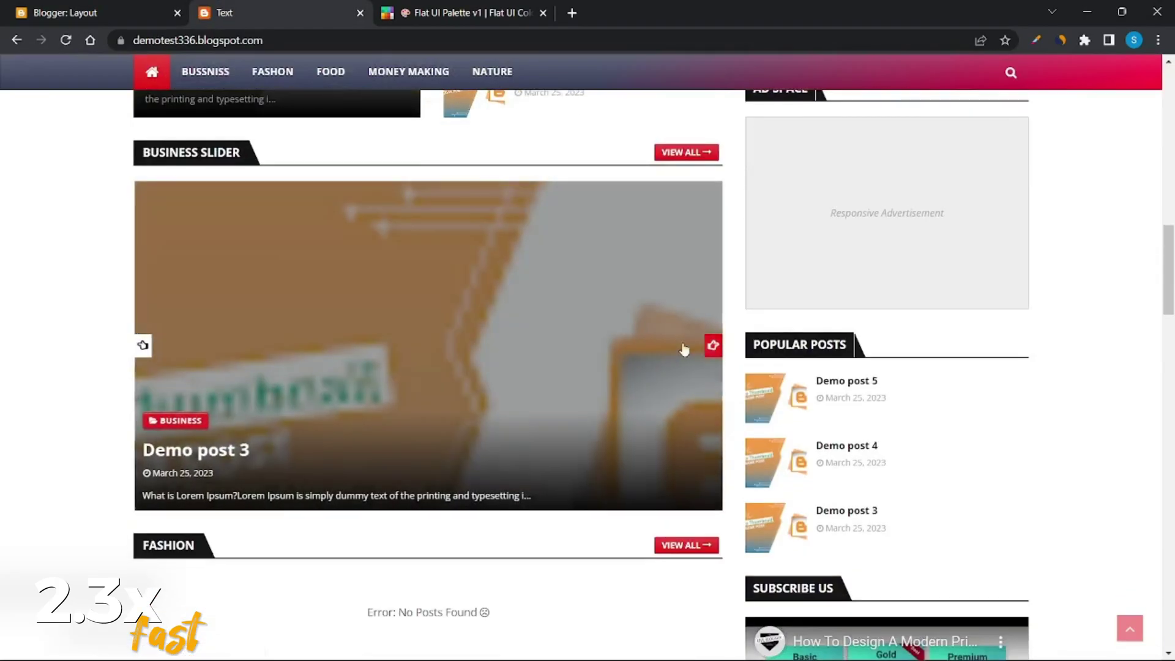
scroll(339, 302, down, 3)
scroll(339, 302, down, 2)
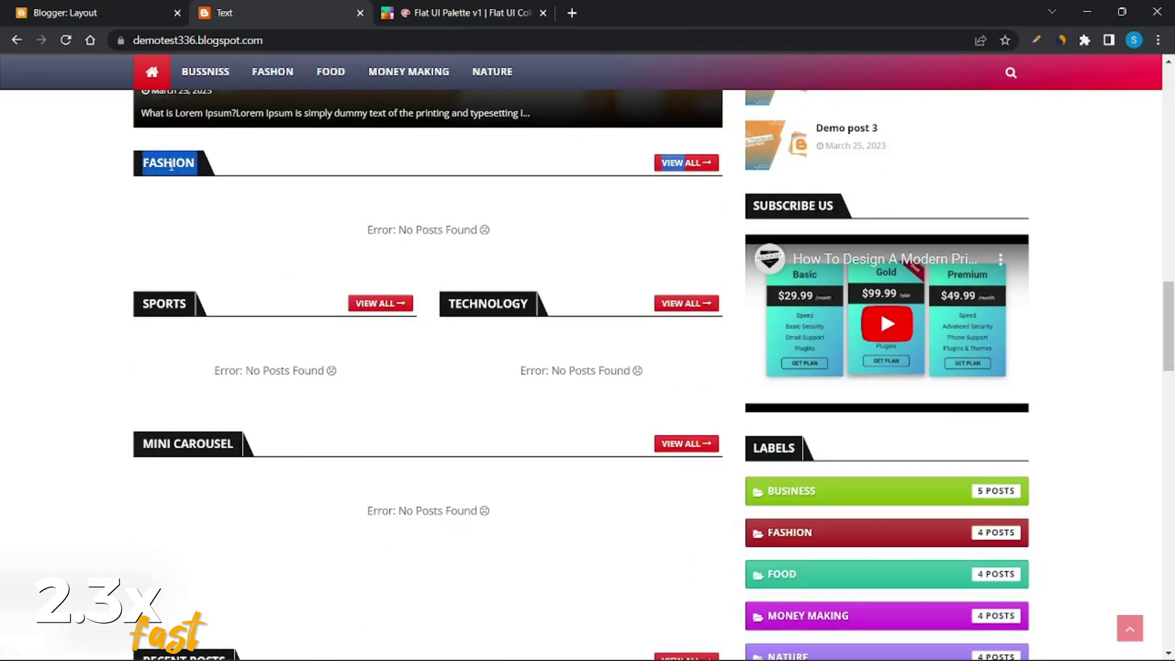
Set the content of the Fashion widget under Featured Posts 01 to 3/FASHION/grid-small and save it.
click(137, 12)
scroll(336, 393, down, 1)
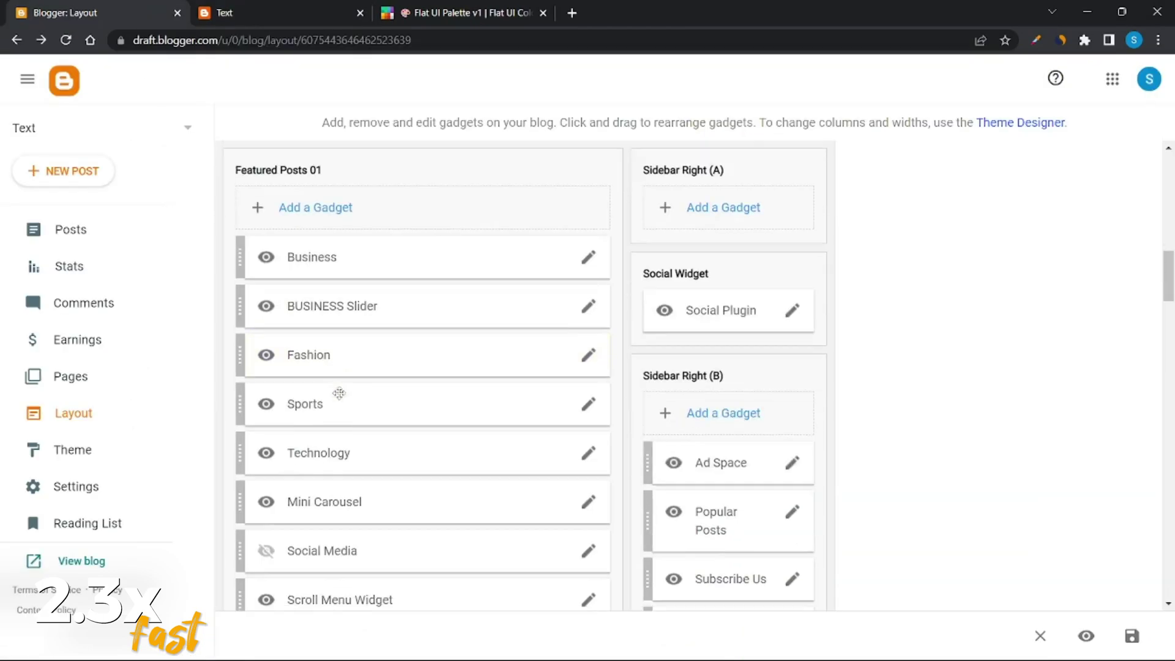
click(588, 355)
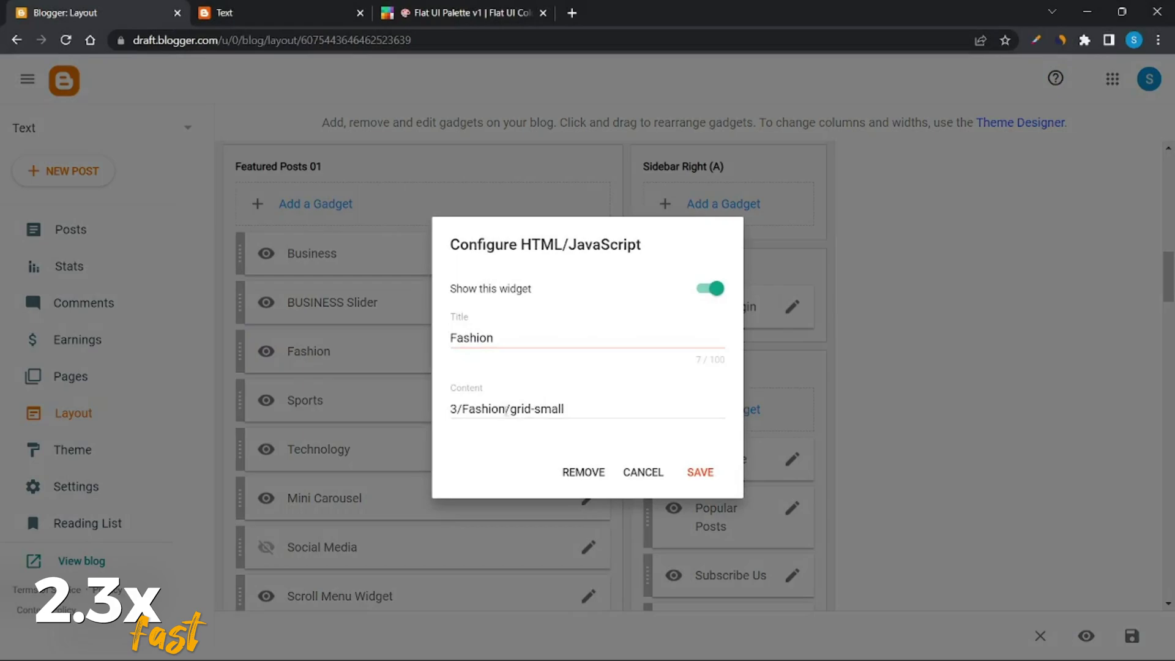
drag(469, 409, 505, 409)
text(FASHIONVIEW)
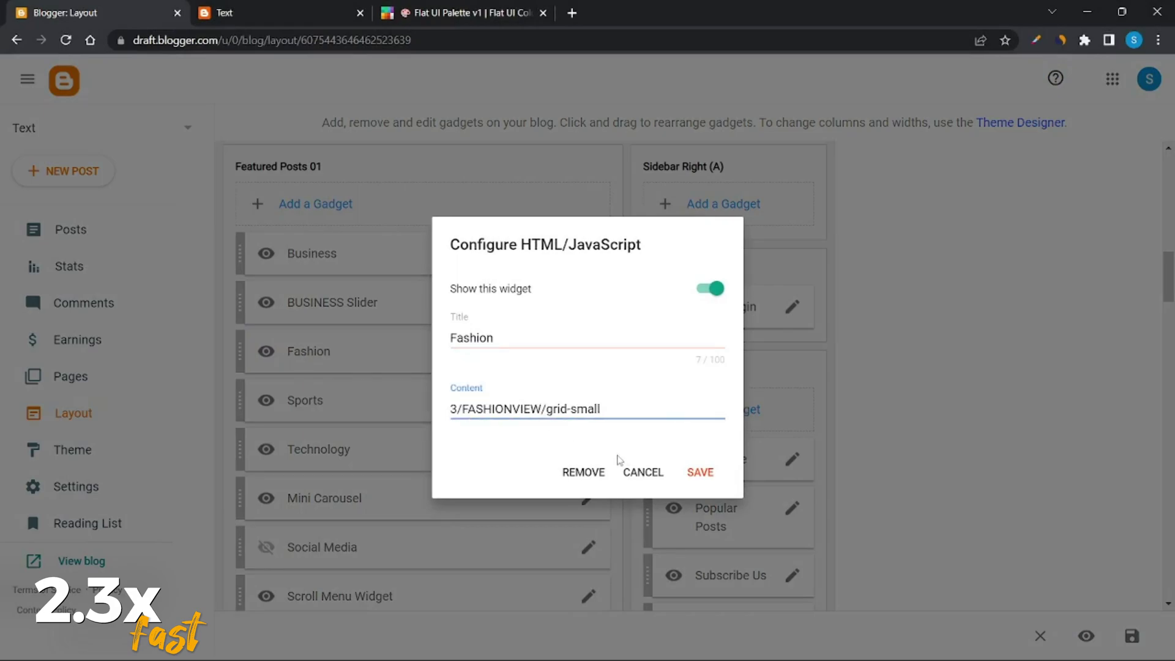
key(BackSpace)
key(BackSpace)
key(BackSpace)
key(BackSpace)
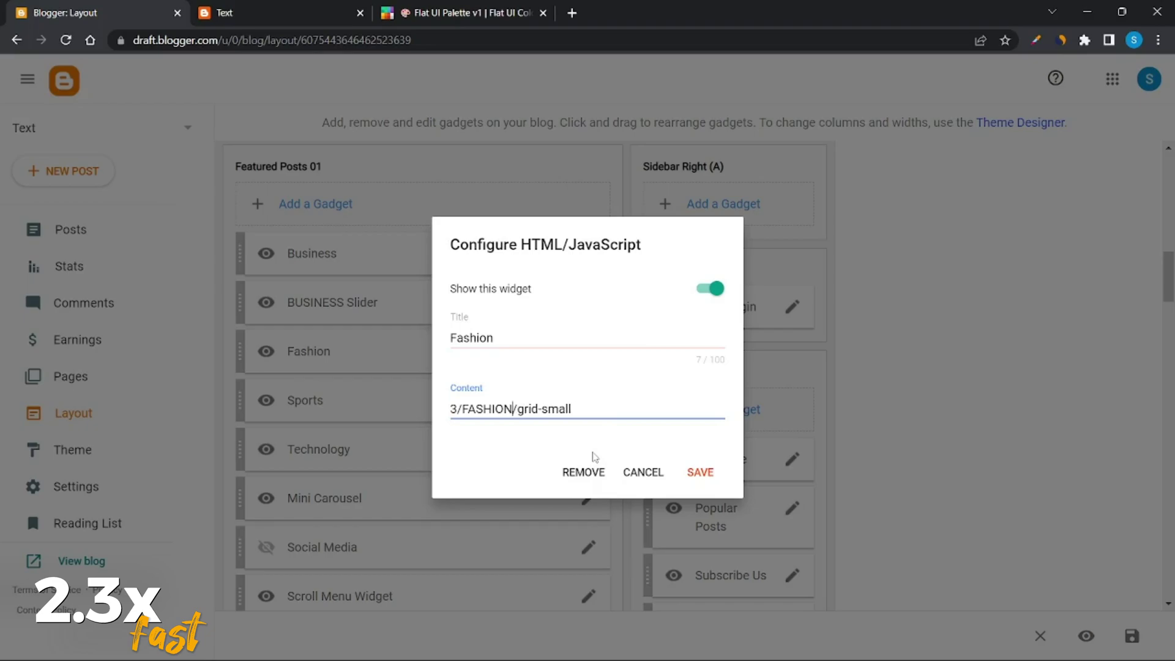
click(700, 472)
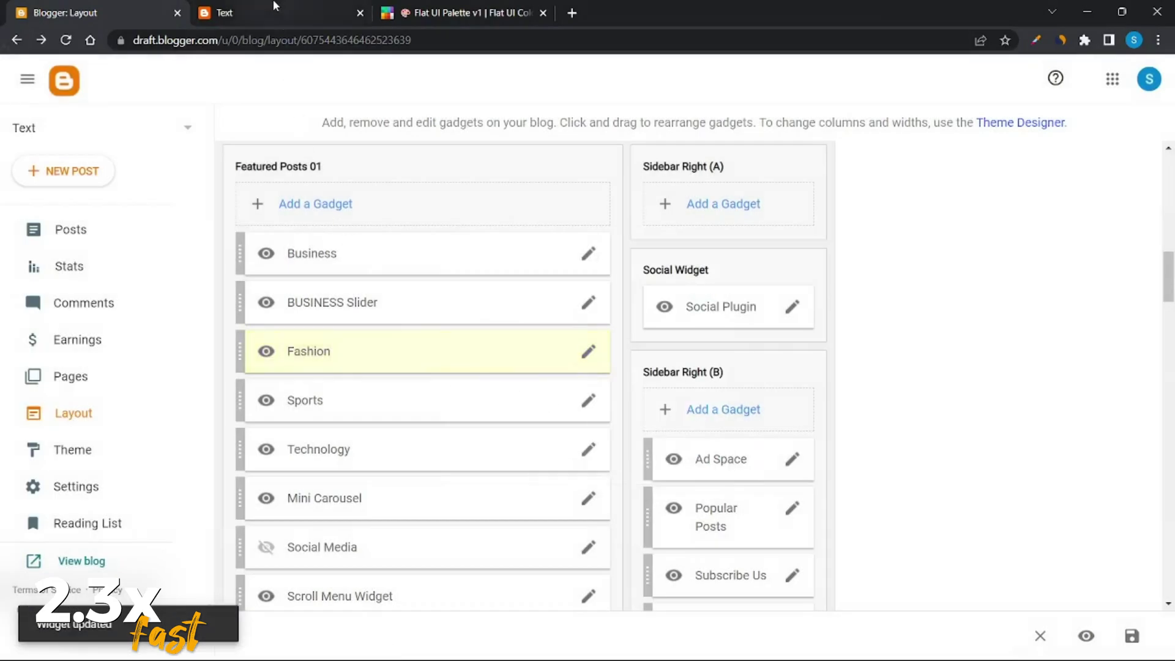
Reload the live blog and check the posts in the Fashion section.
click(257, 12)
click(66, 40)
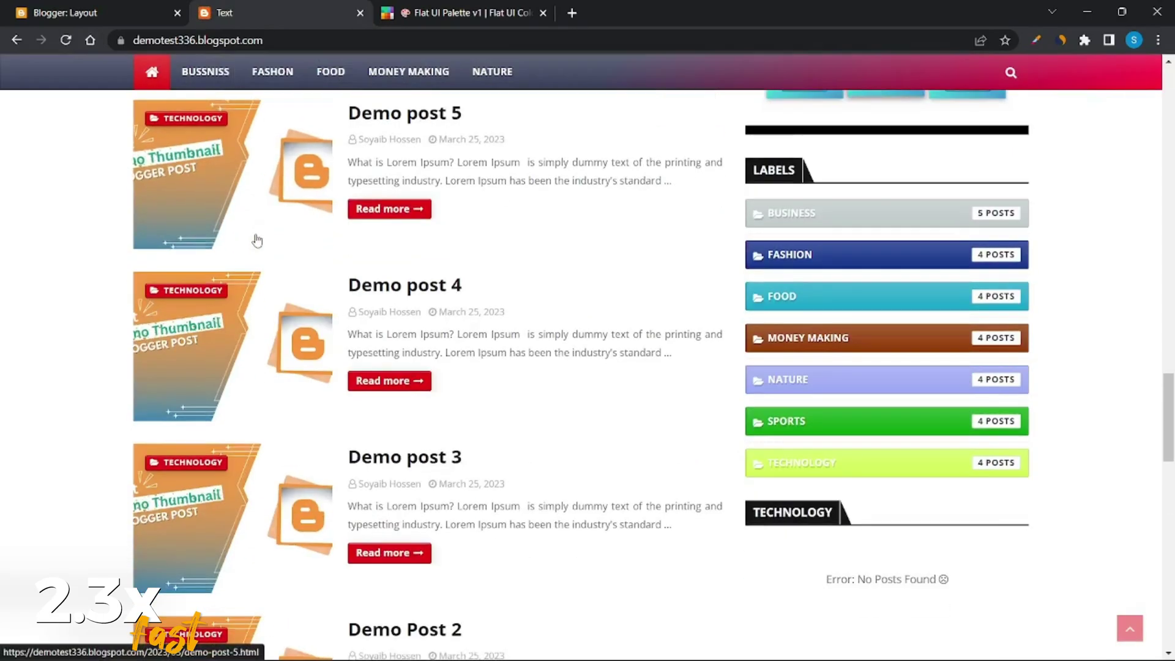
scroll(257, 240, up, 10)
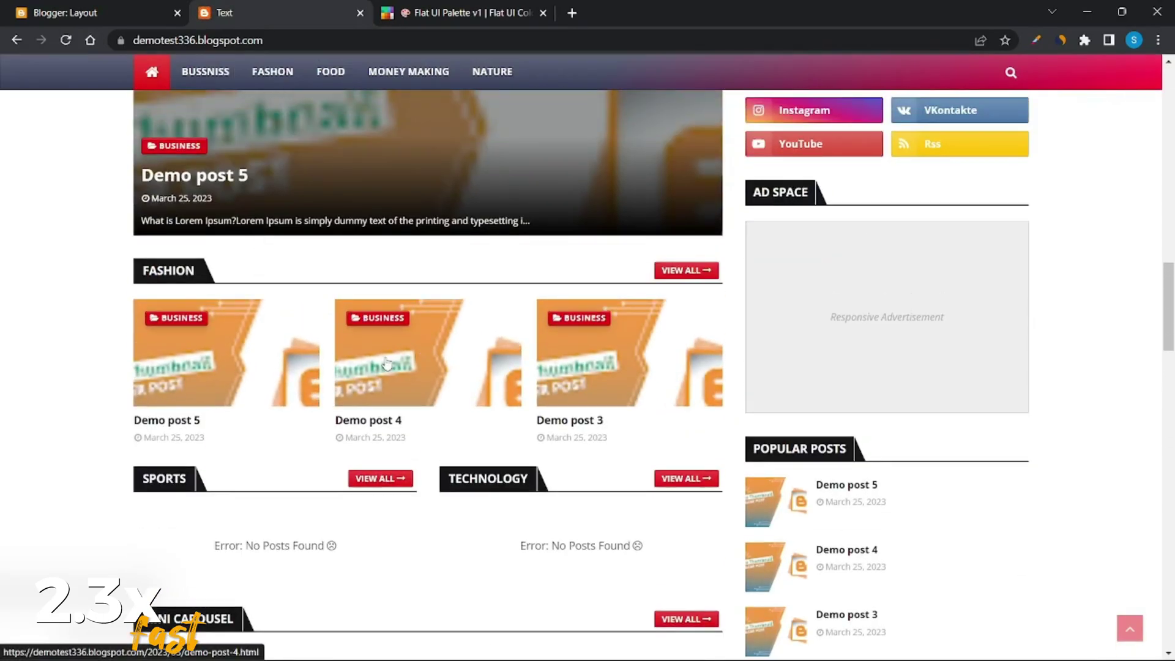
scroll(296, 353, down, 3)
Copy the SPORTS heading from the live blog, use it to set the Sports widget's content to 3/SPORTS/col-left, and save.
double_click(177, 327)
key(ctrl+c)
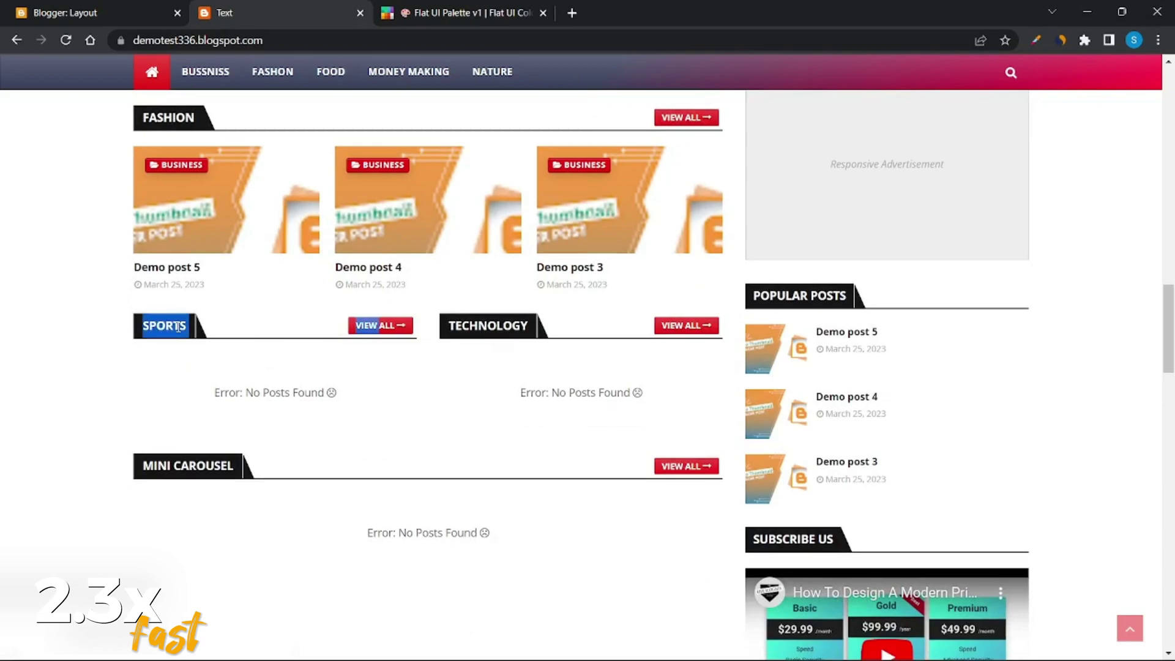
key(ctrl+1)
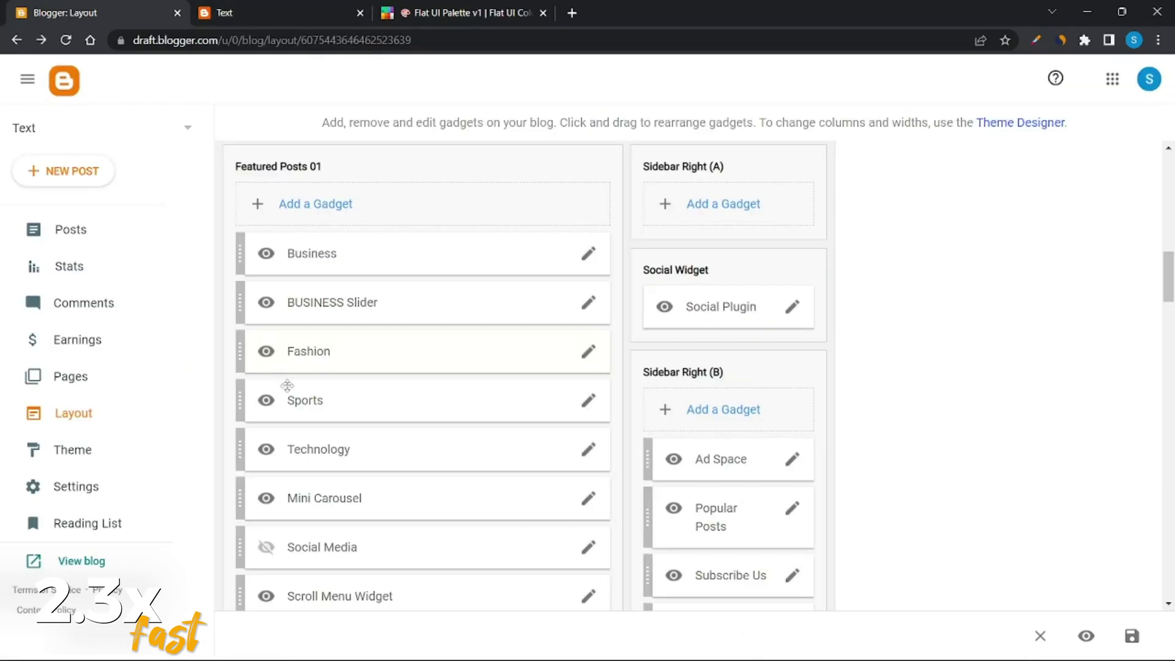
click(589, 401)
double_click(466, 410)
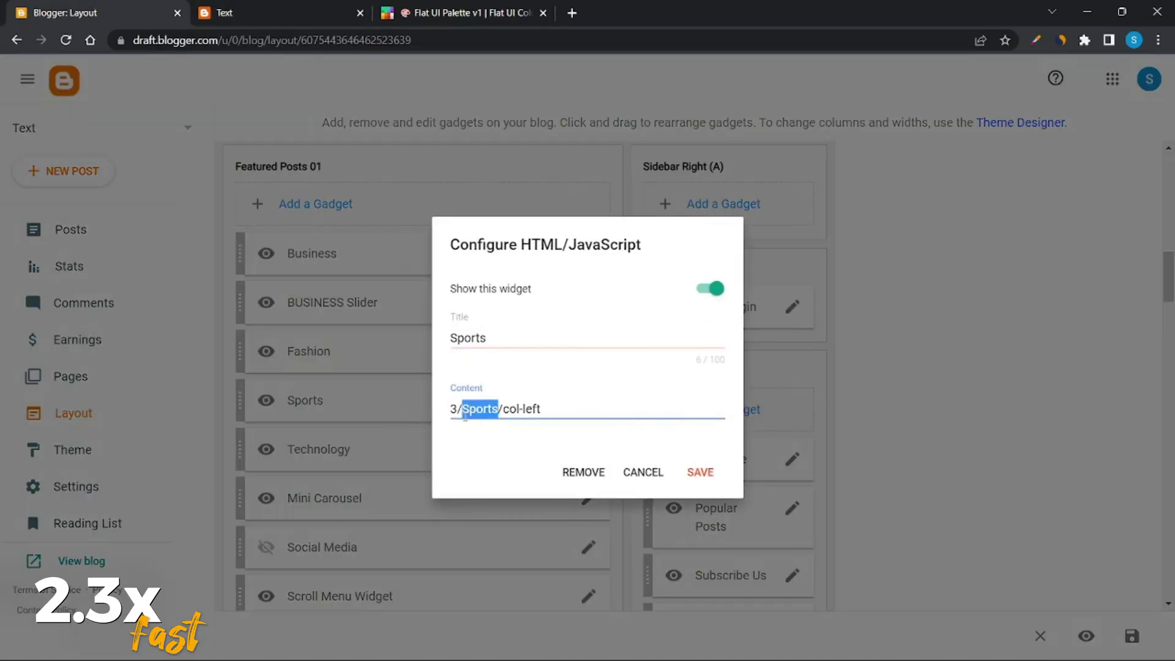
key(ctrl+v)
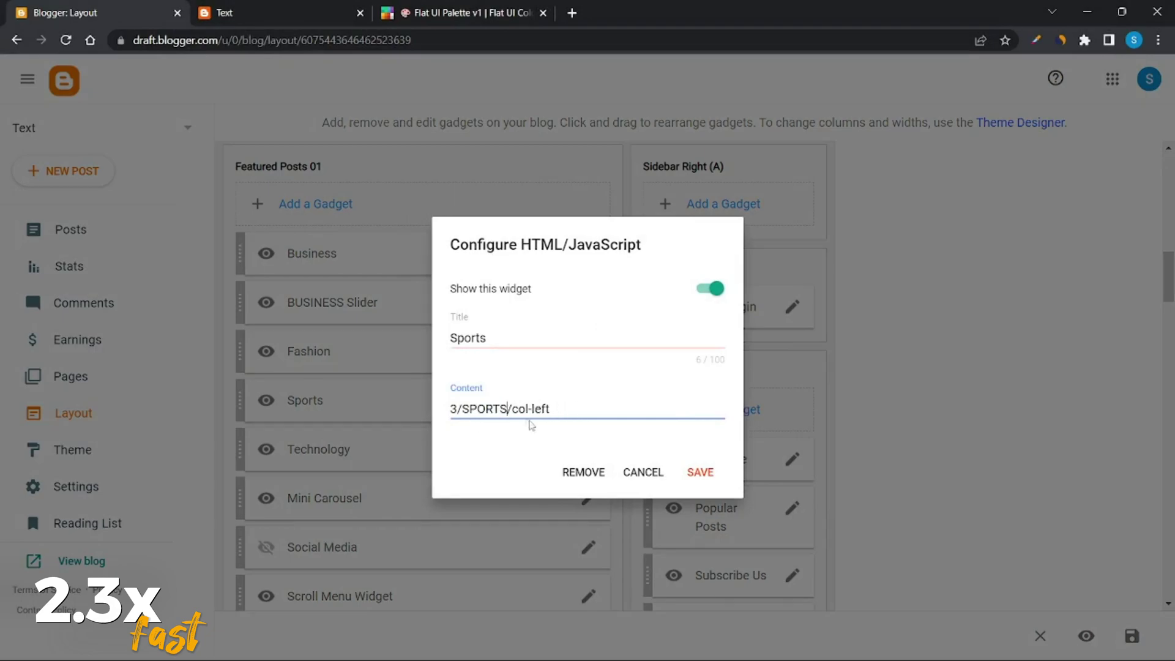
click(701, 475)
Set the content of the Technology widget under Featured Posts 01 to 3/TECHNOLOGY/col-right and save it.
click(586, 453)
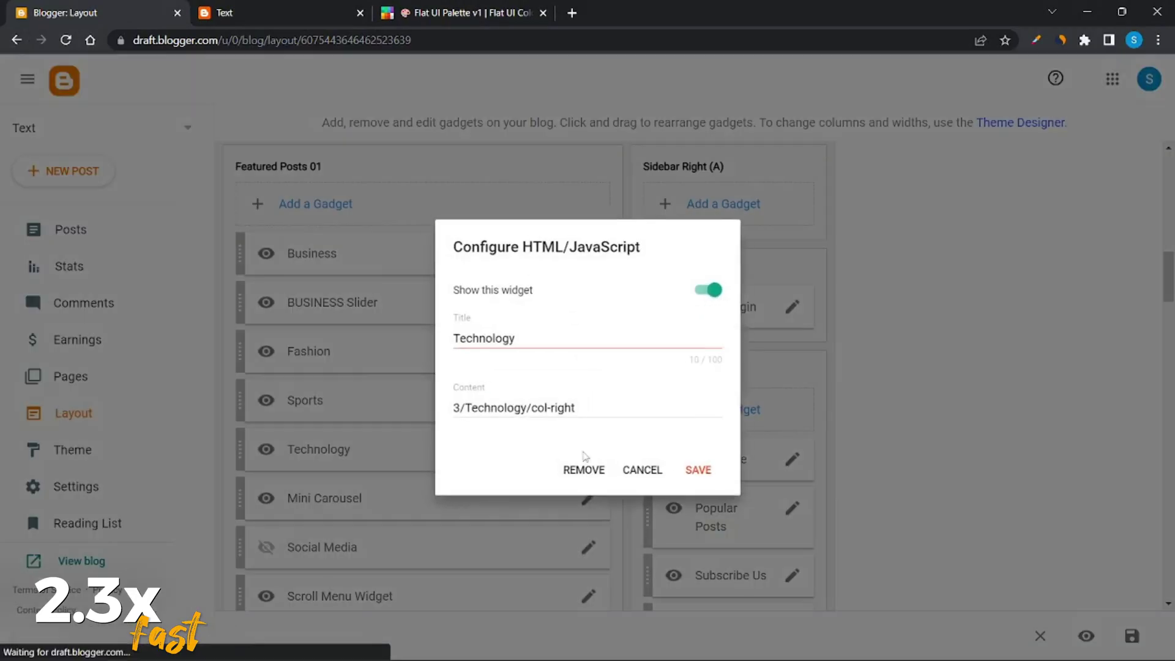
double_click(465, 410)
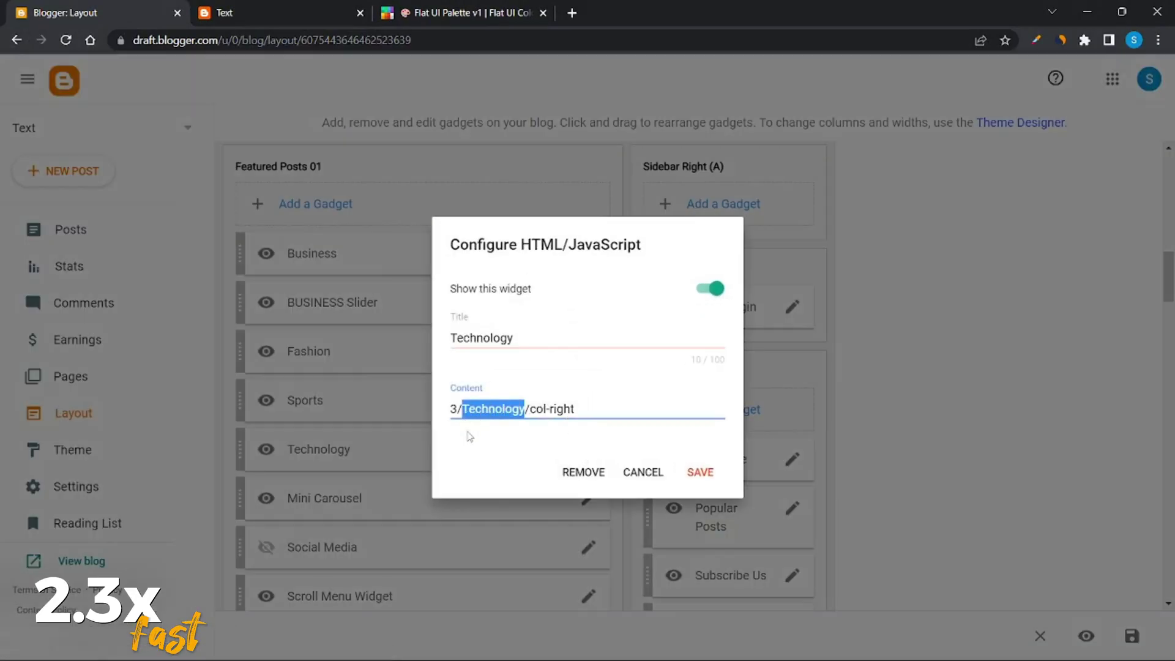
text(TECHNOLOGY)
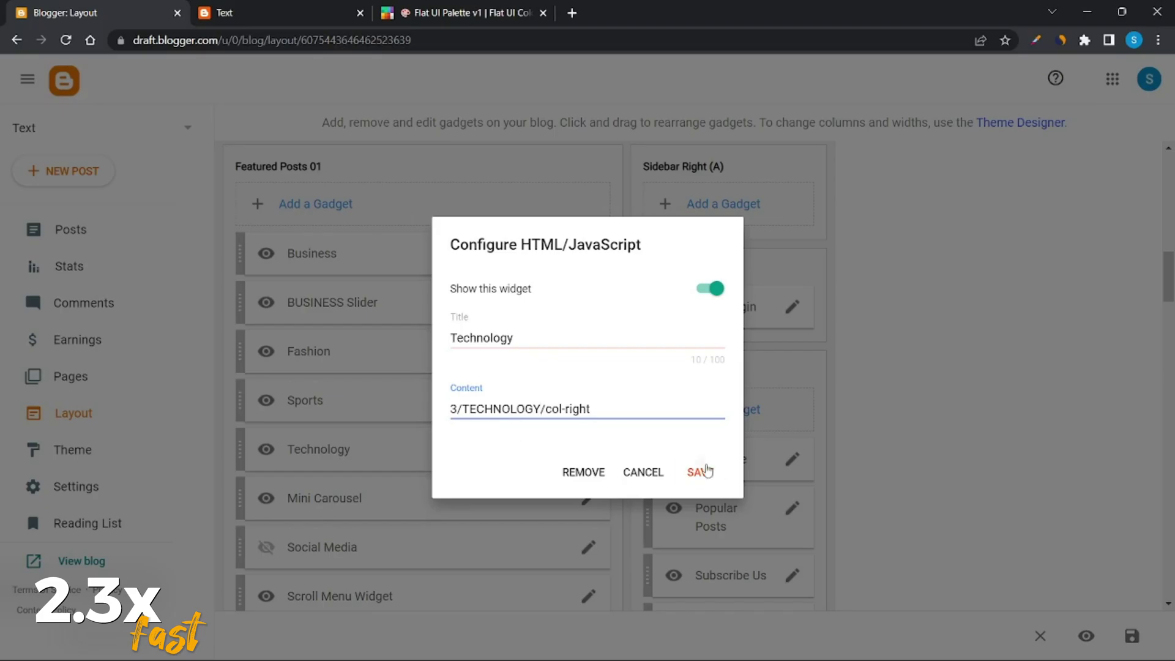
click(701, 472)
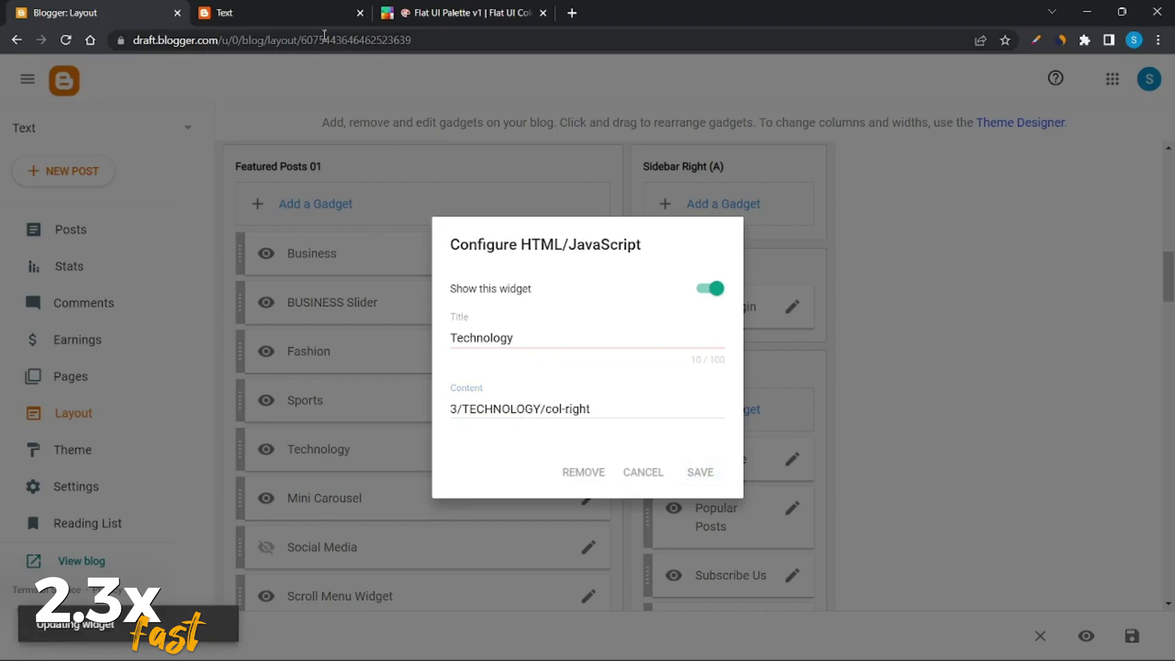
Reload the live blog and review the Sports and Technology columns and the remaining sections down to the lower Photography section.
click(225, 12)
key(F5)
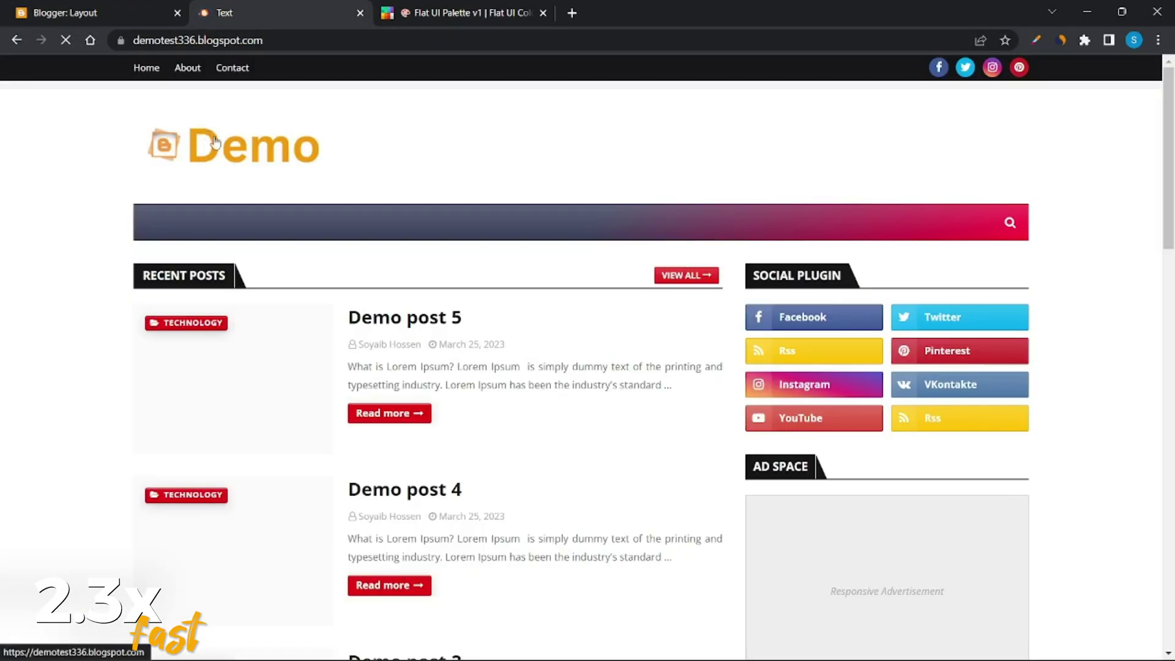
scroll(233, 147, down, 10)
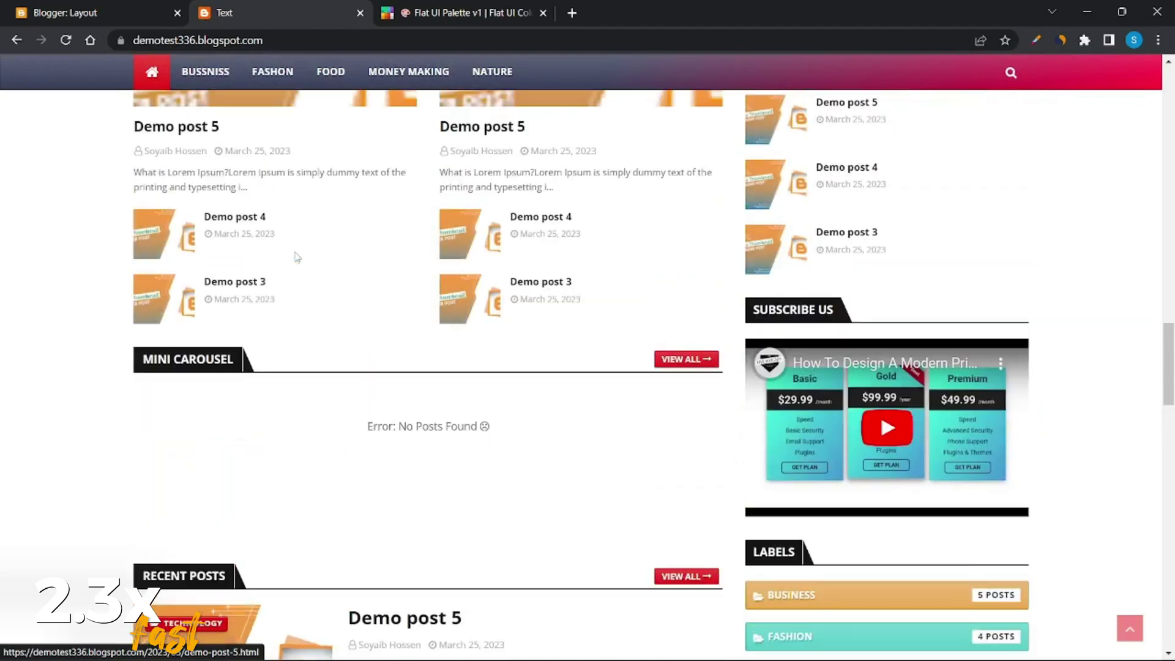
scroll(296, 259, down, 10)
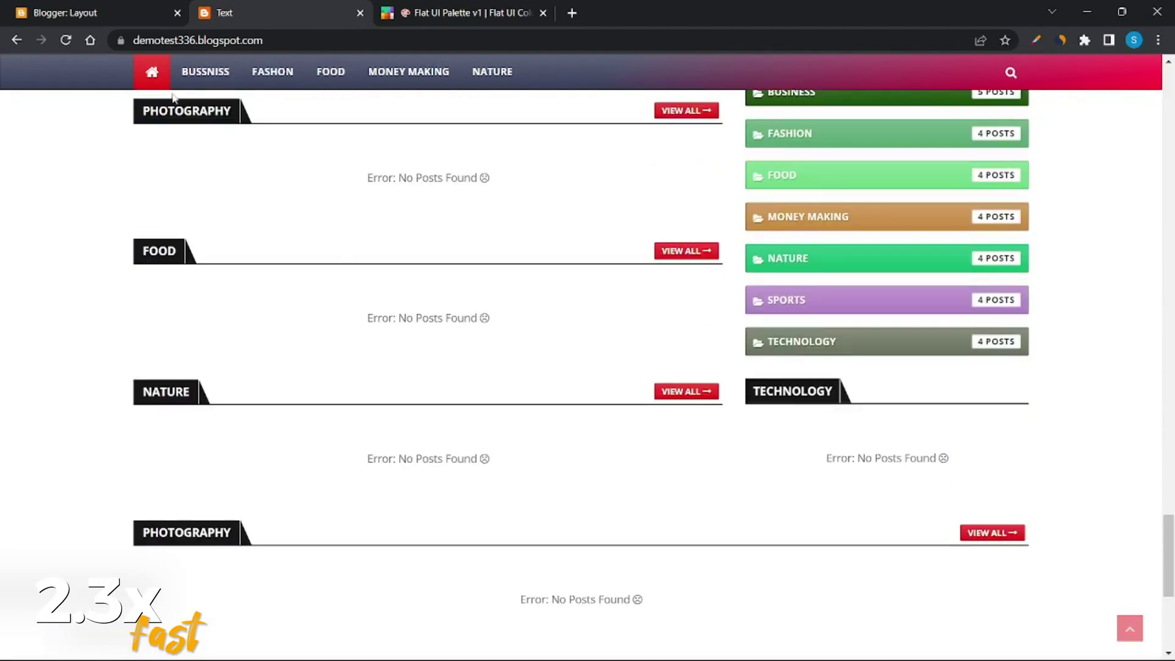
Retitle the Photography widget under Featured Posts 02 as FOOD, set its content to 2/FOOD/grid-big, and save it.
click(65, 12)
scroll(423, 312, down, 15)
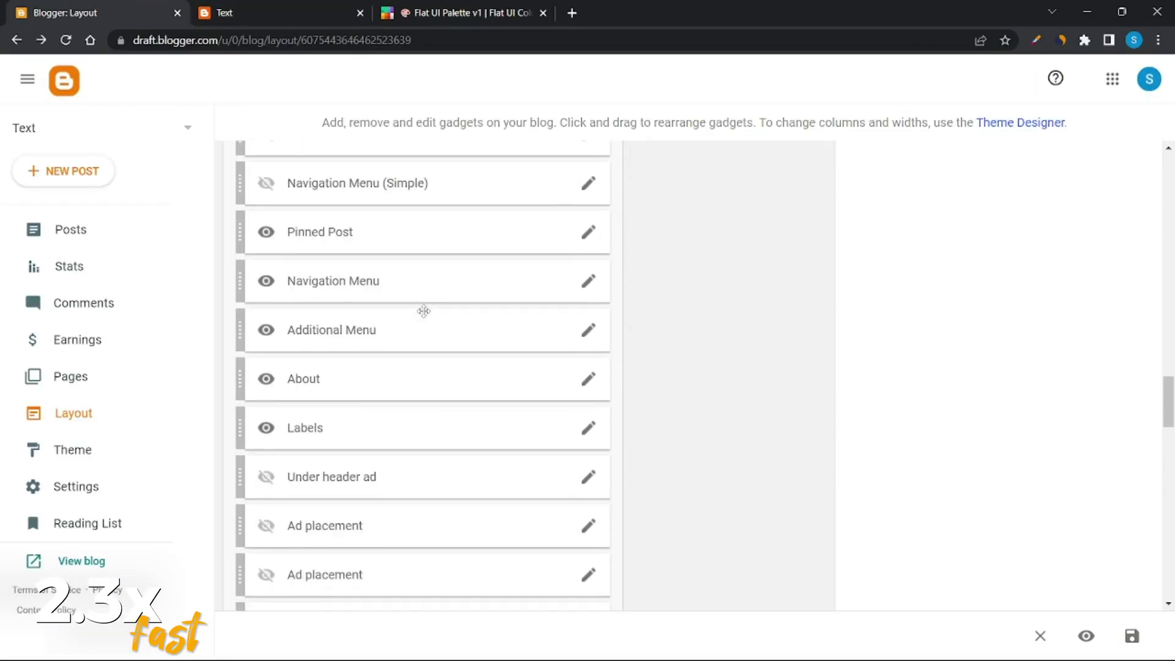
scroll(431, 317, down, 3)
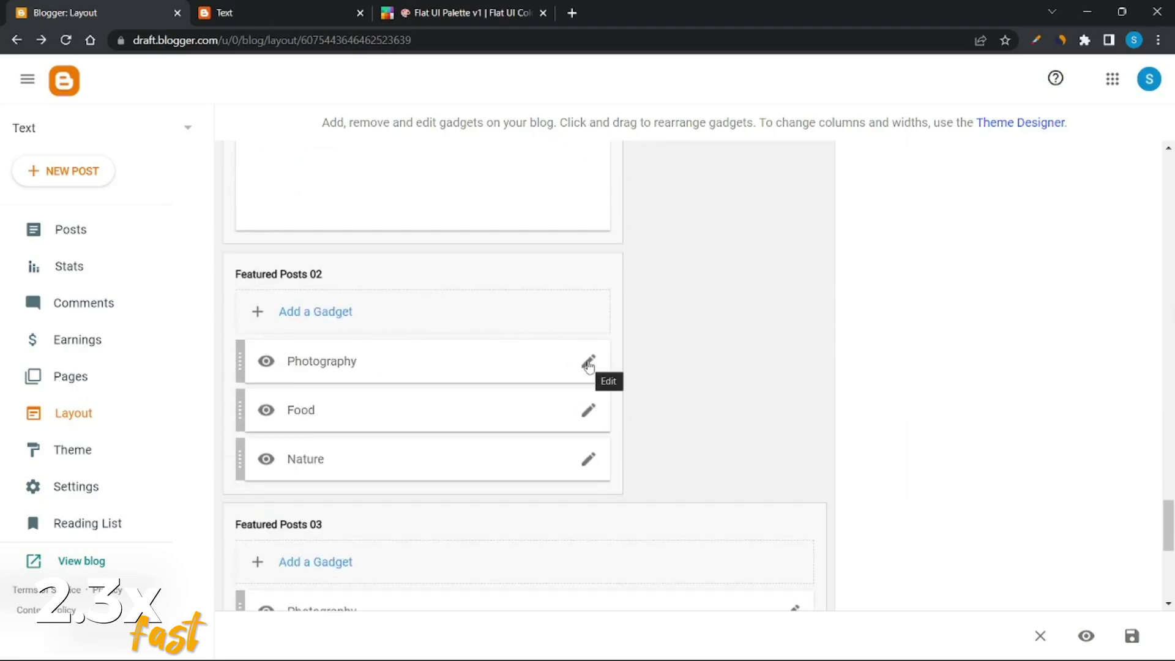
click(589, 362)
drag(519, 339, 444, 355)
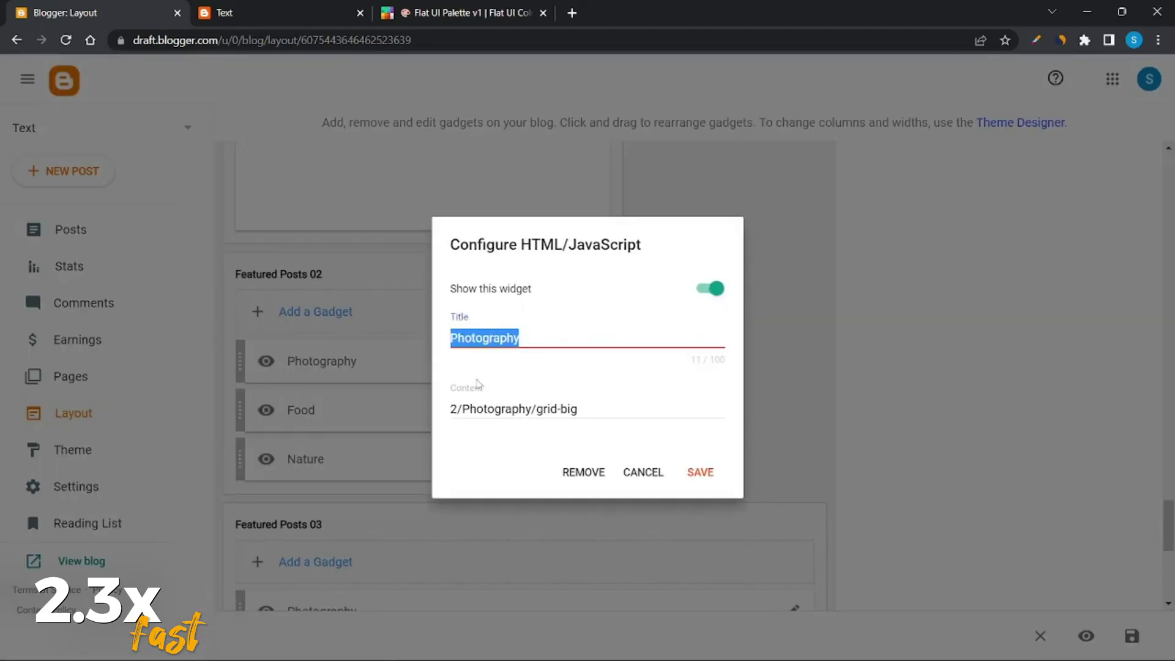
text(FOOD)
double_click(491, 410)
text(FOOD)
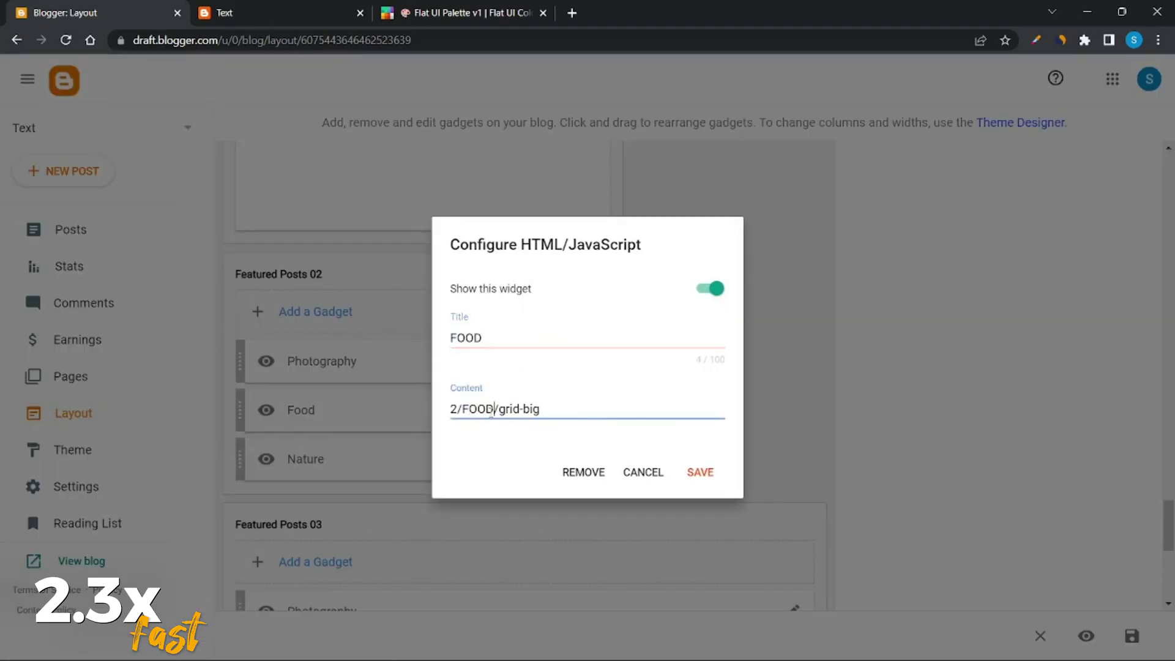
click(698, 472)
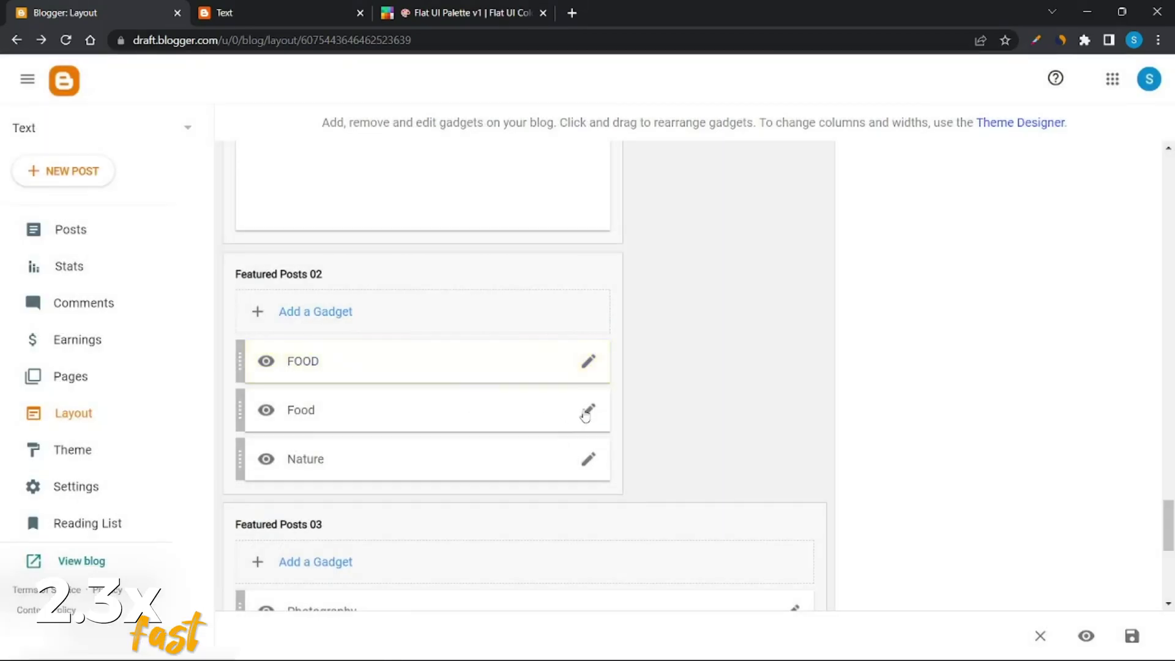
Retitle the original Food widget under Featured Posts 02 as TECHNOLOGY, set its content to 3/TECHNOLOGY/feat-list, and save it.
click(585, 410)
drag(480, 338, 445, 349)
text(TECHNOLOGY)
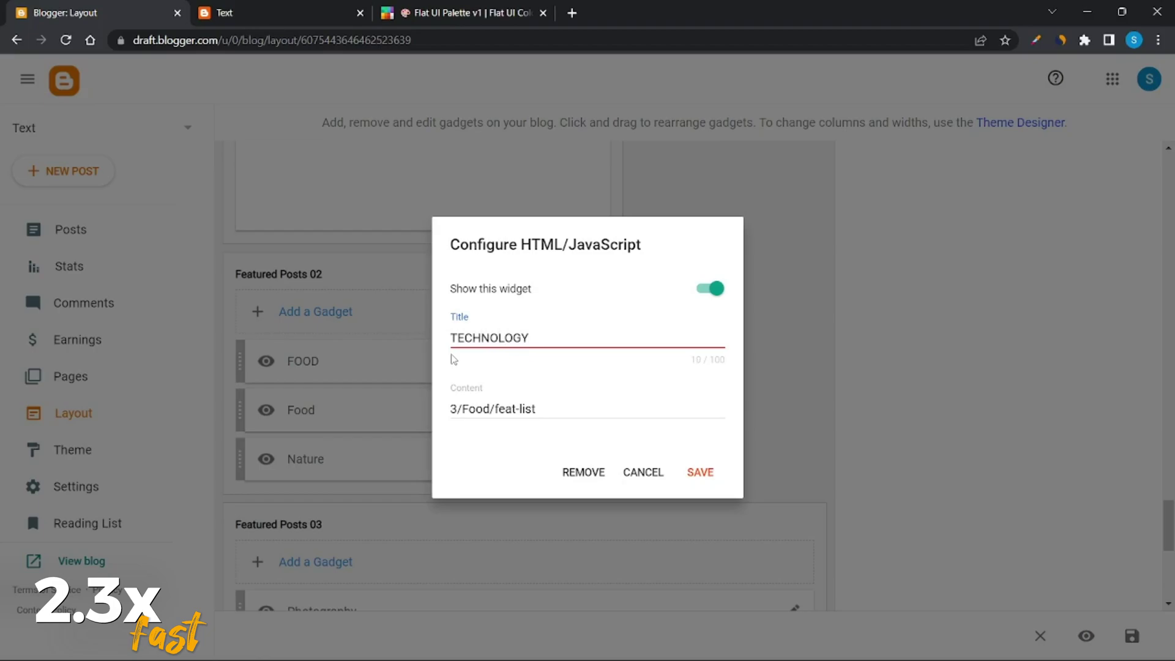
double_click(465, 409)
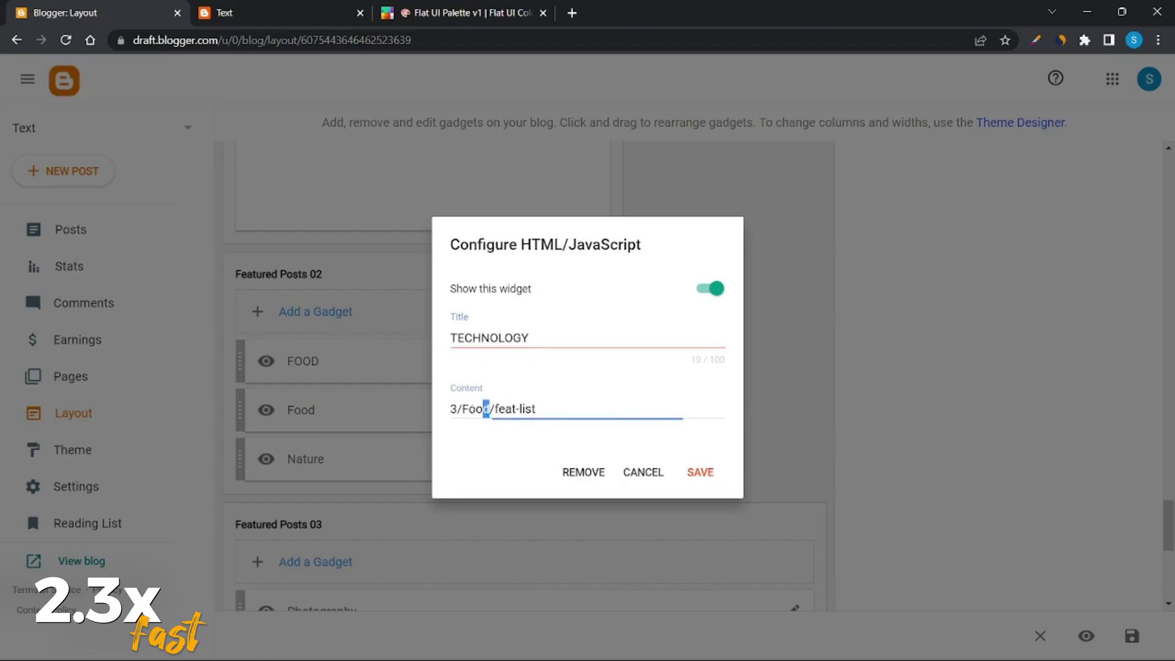
text(TECHNOLOGY)
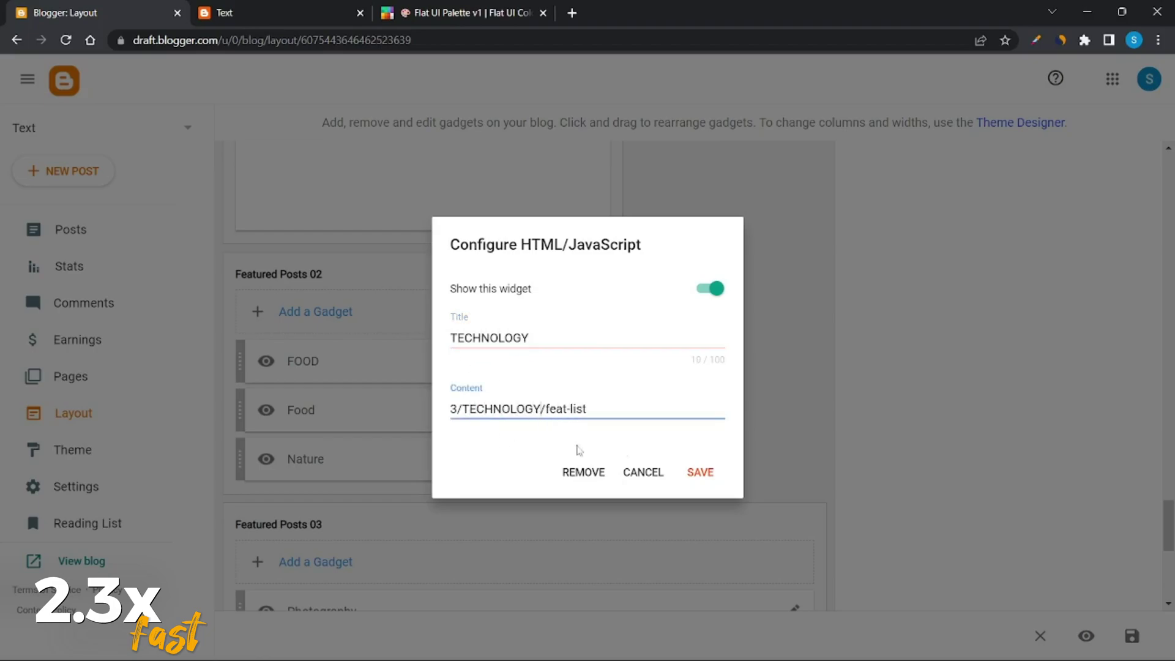
click(700, 472)
Reload the live blog and check the Featured Posts 02 sections near the end of the page.
click(220, 12)
click(65, 40)
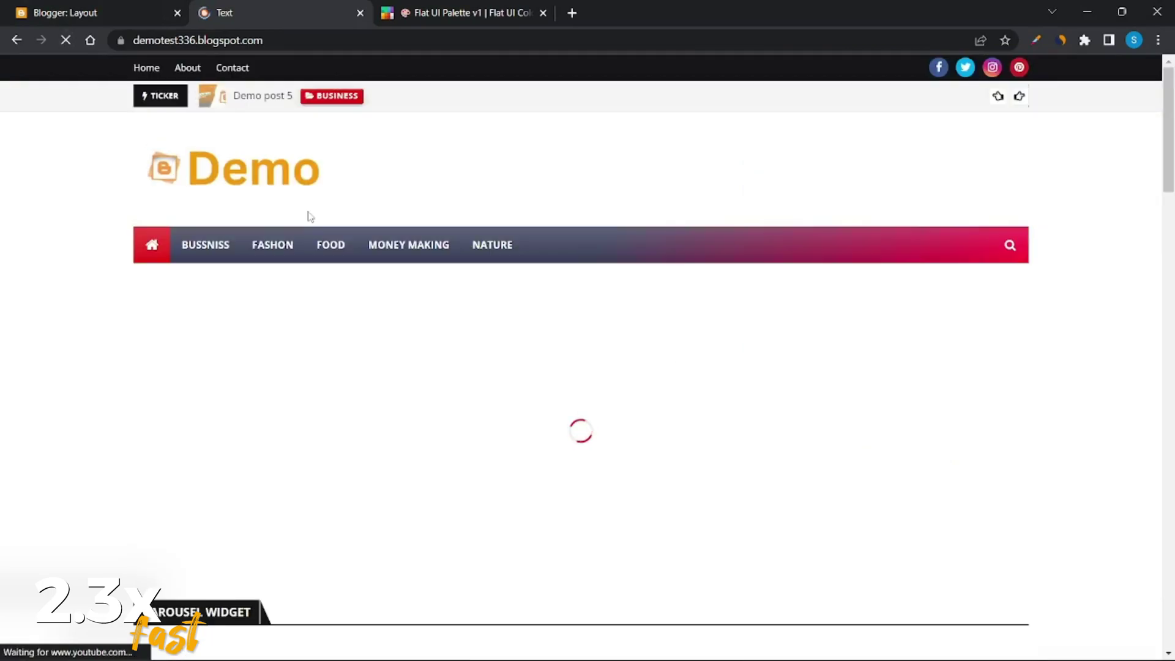
scroll(480, 204, down, 10)
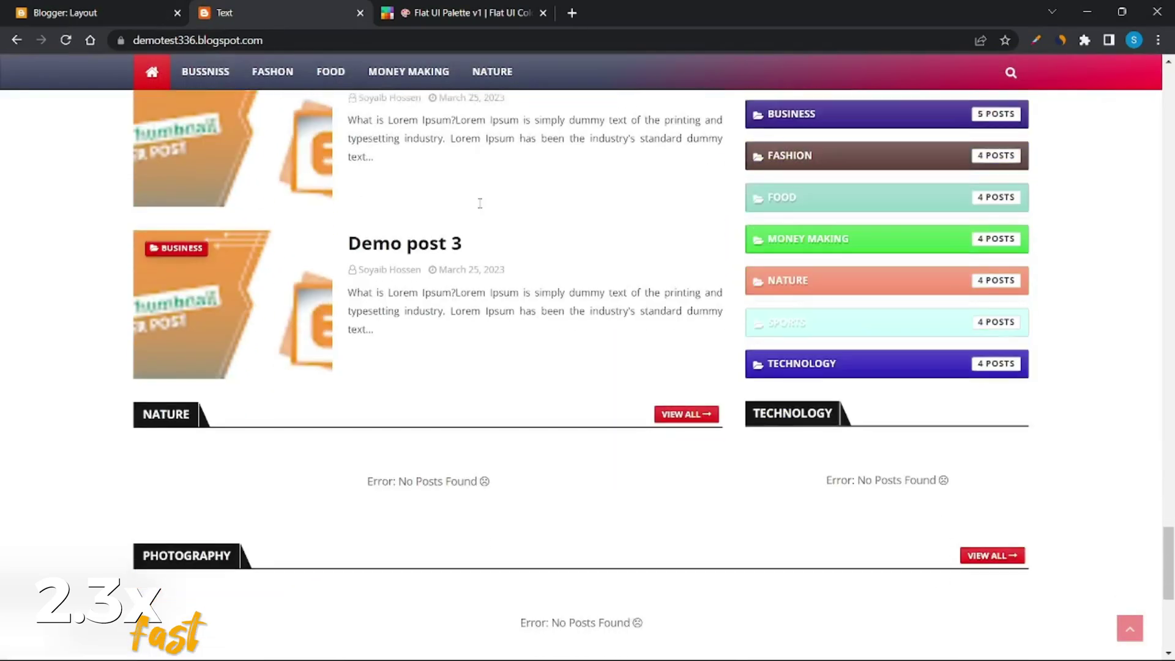
Retitle the Nature widget under Featured Posts 02 as MONEY MAKING, set its content to 3/MONEY MAKING/grid-small, and save it.
mouse_move(797, 644)
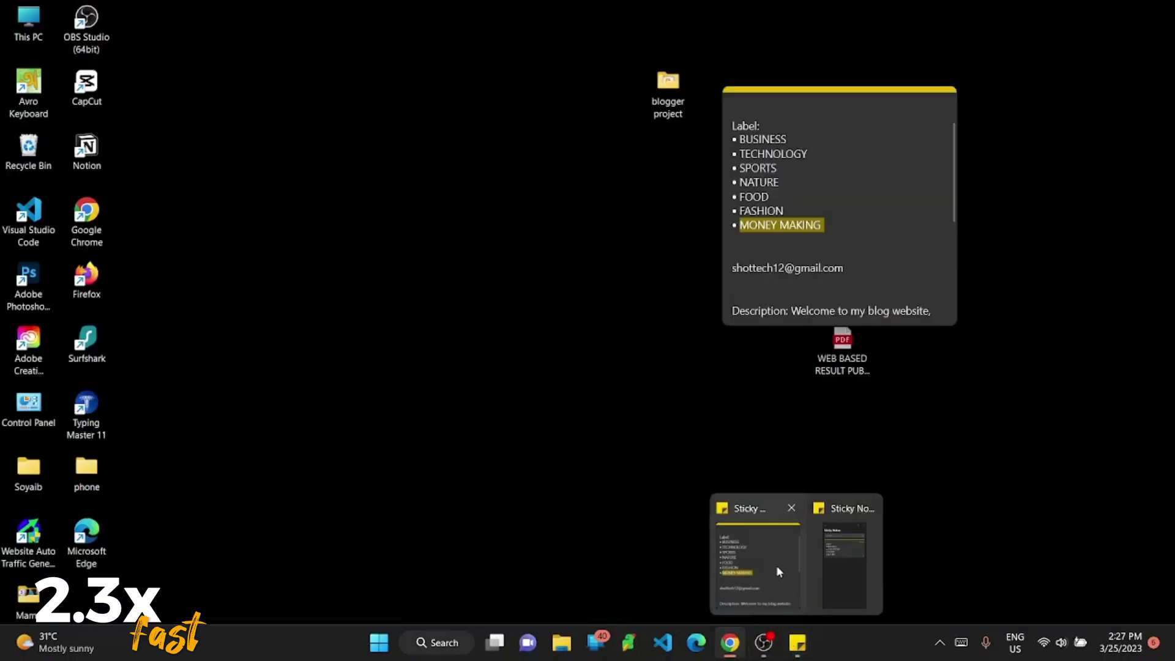
click(753, 557)
click(72, 8)
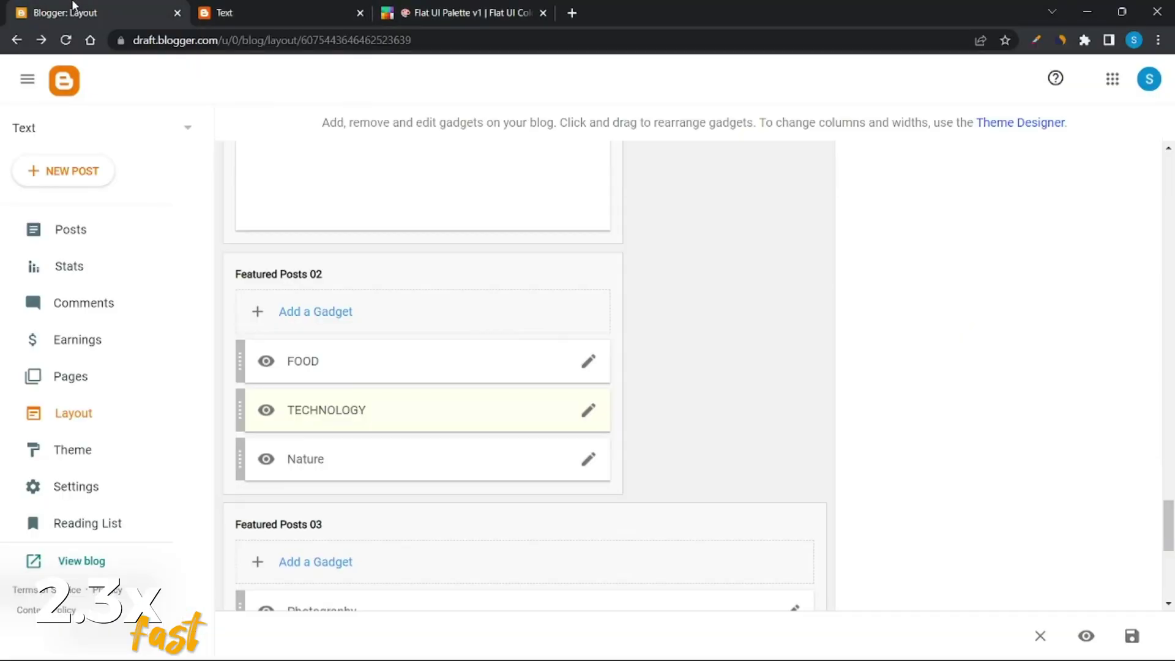
click(575, 462)
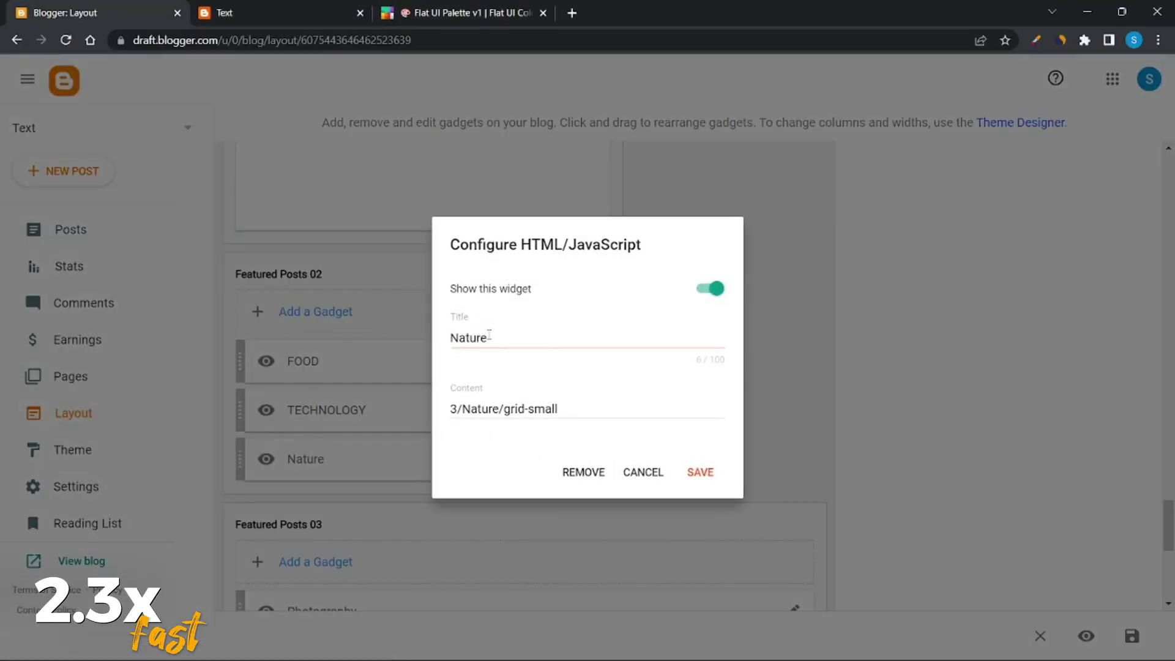
click(497, 339)
drag(498, 339, 442, 350)
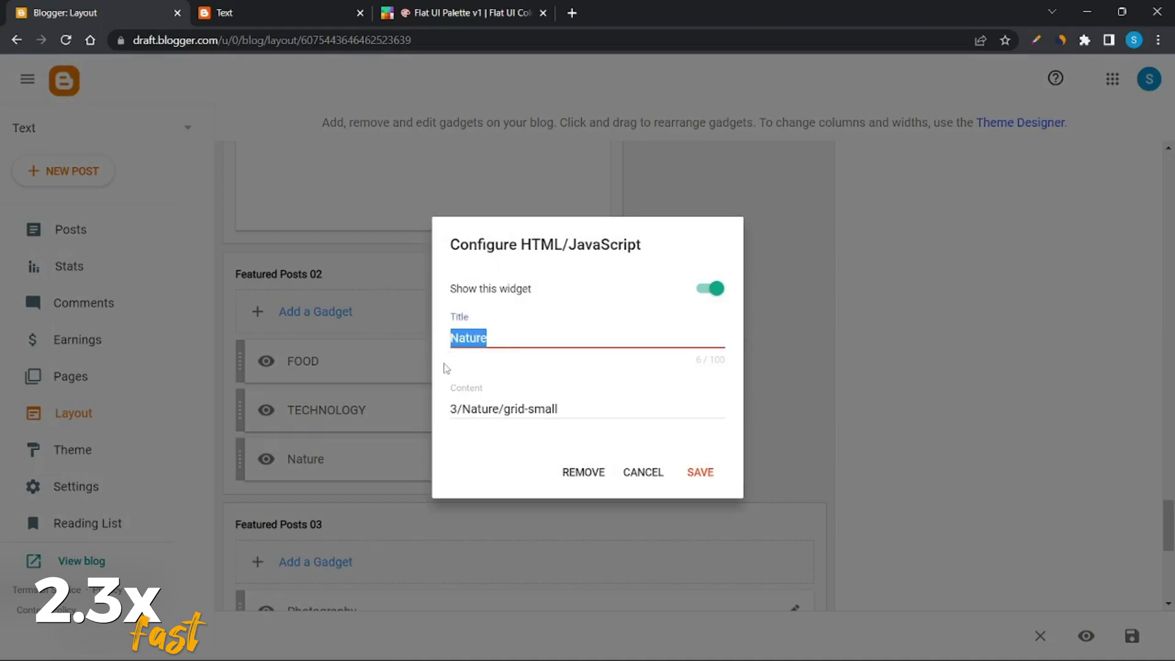
text(MONEY MAKING)
drag(504, 409, 460, 418)
text(MONEY MAKING)
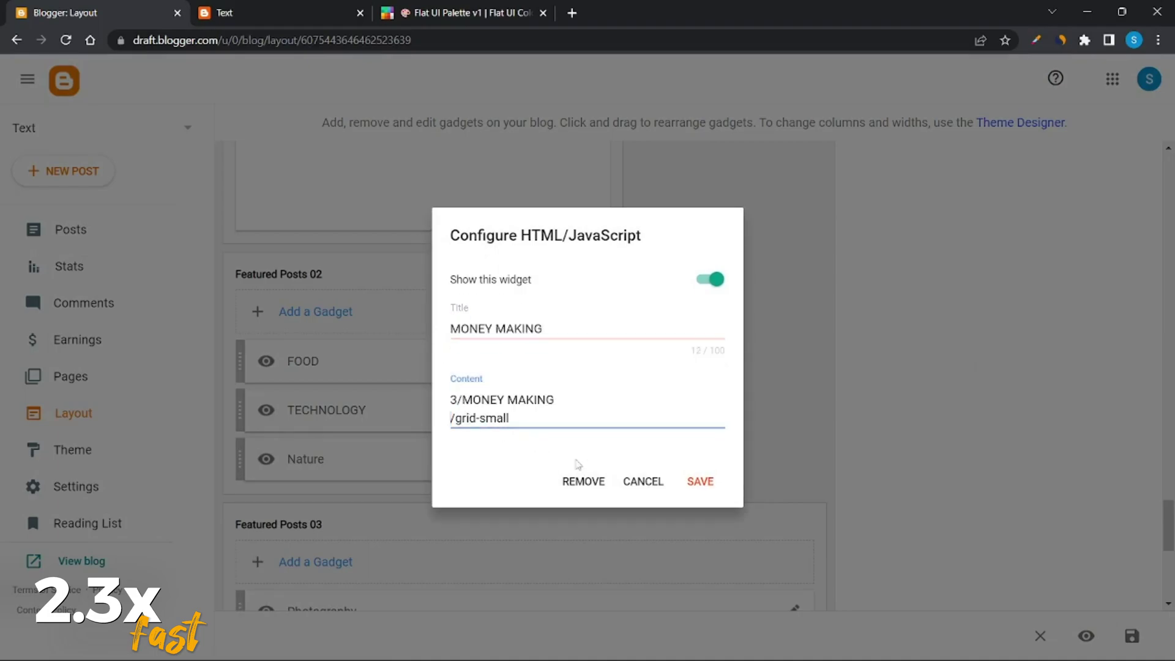
click(700, 481)
Reload the live blog and check the Money Making section and the Photography section beneath it.
click(233, 12)
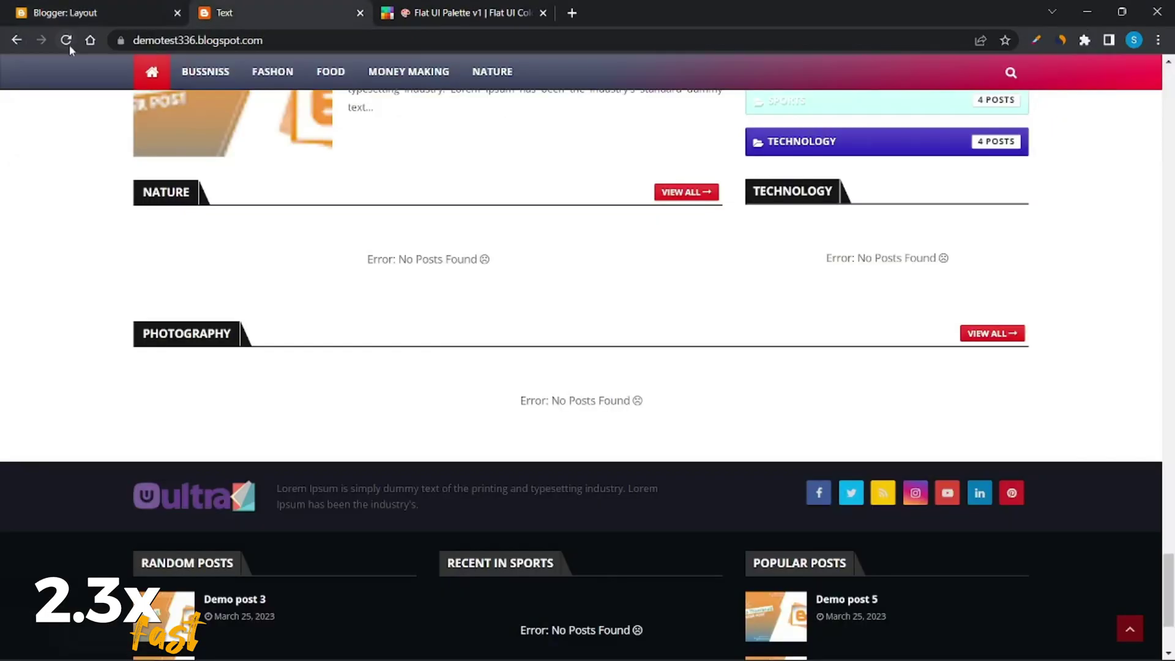
click(69, 46)
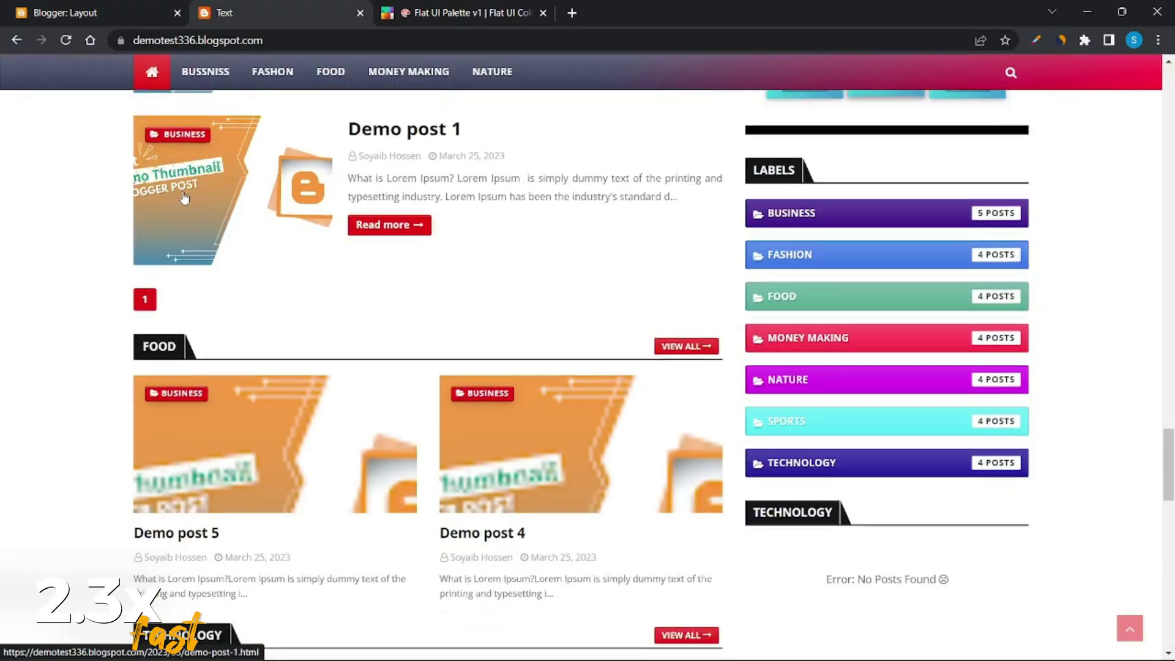
scroll(184, 197, down, 5)
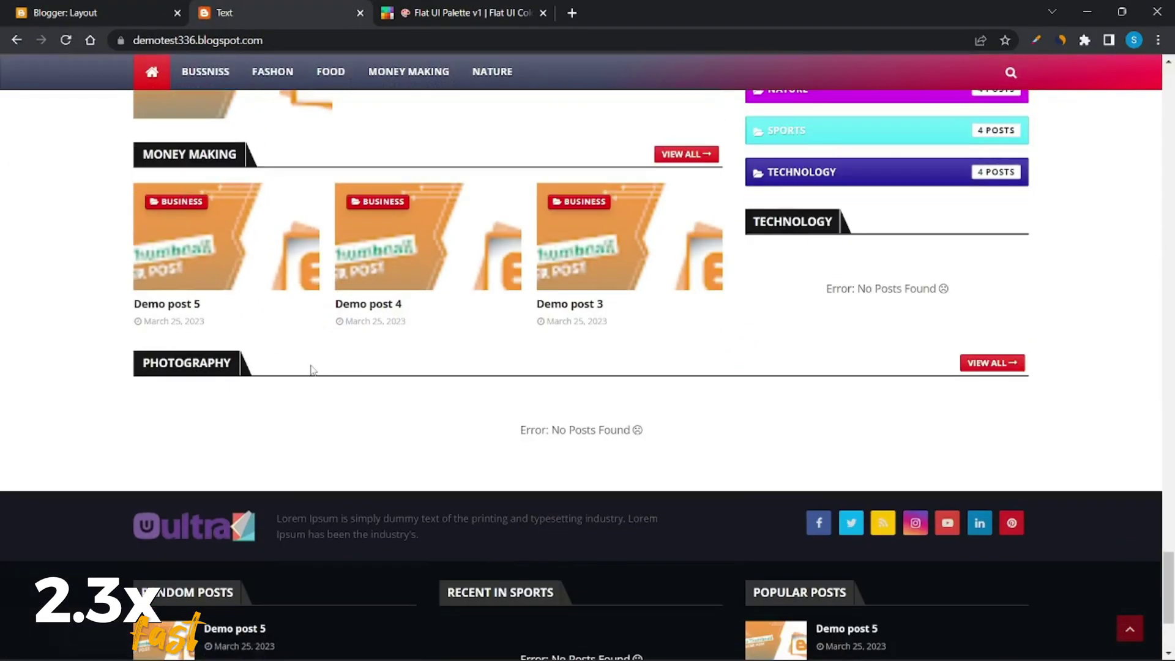
Copy the FASHION label from the sticky note, use it as the Photography widget's title with content 8/FASHION/grid-big under Featured Posts 03, and save.
click(797, 644)
double_click(748, 211)
key(ctrl+c)
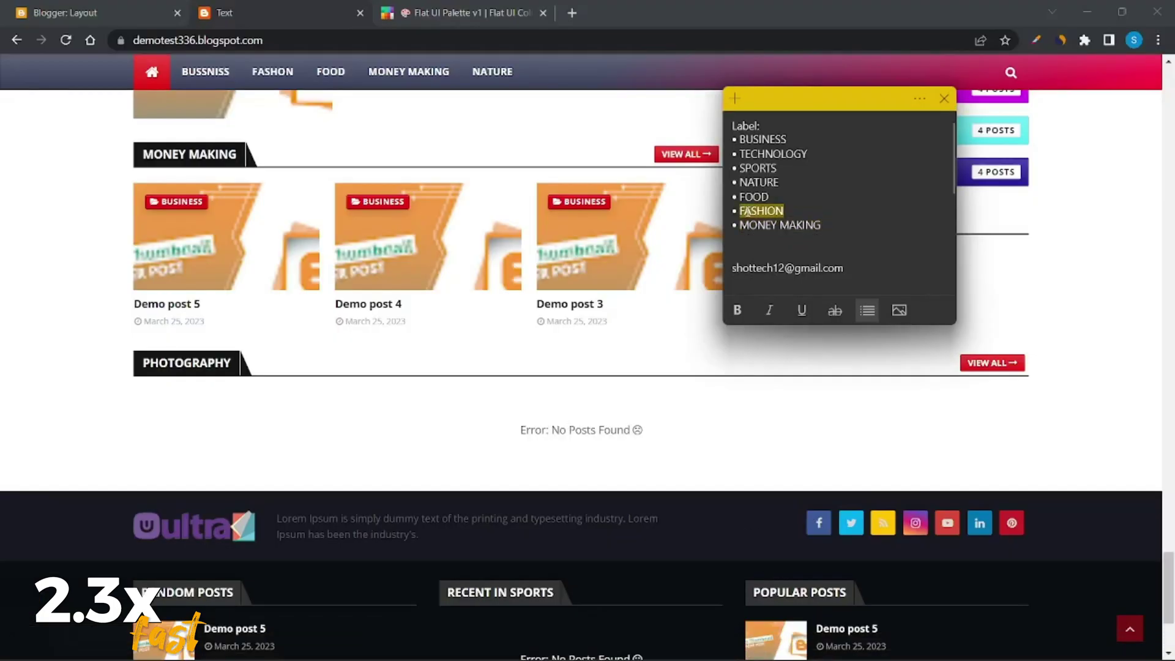
click(514, 405)
key(ctrl+1)
scroll(447, 459, down, 3)
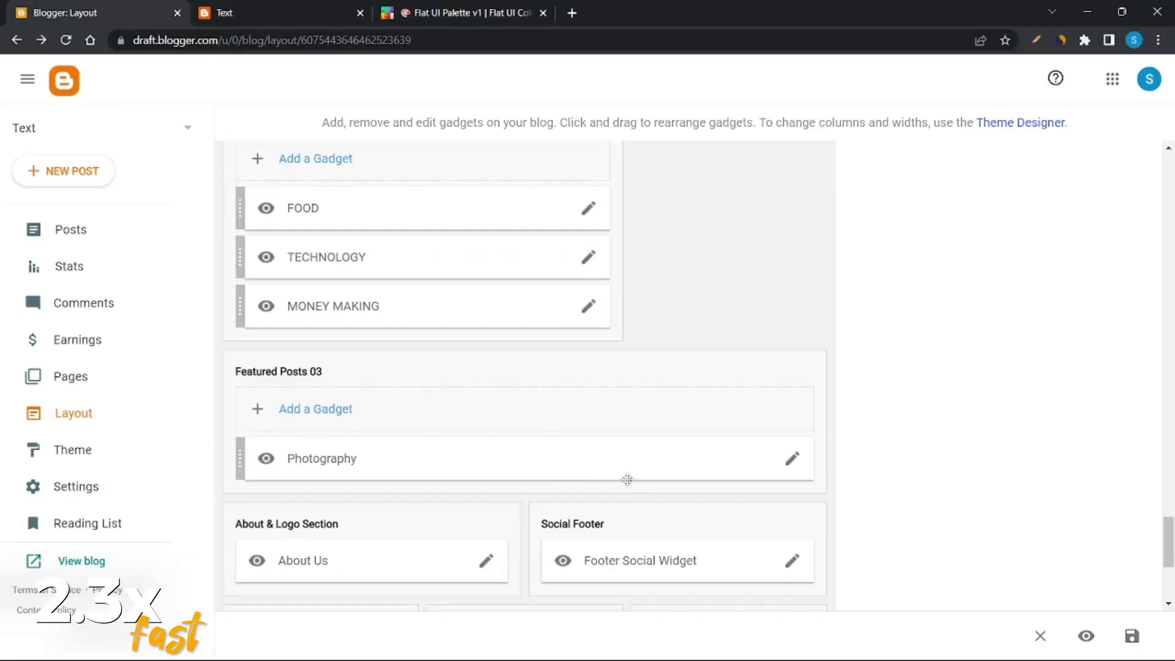
click(792, 458)
double_click(506, 409)
key(ctrl+v)
double_click(483, 338)
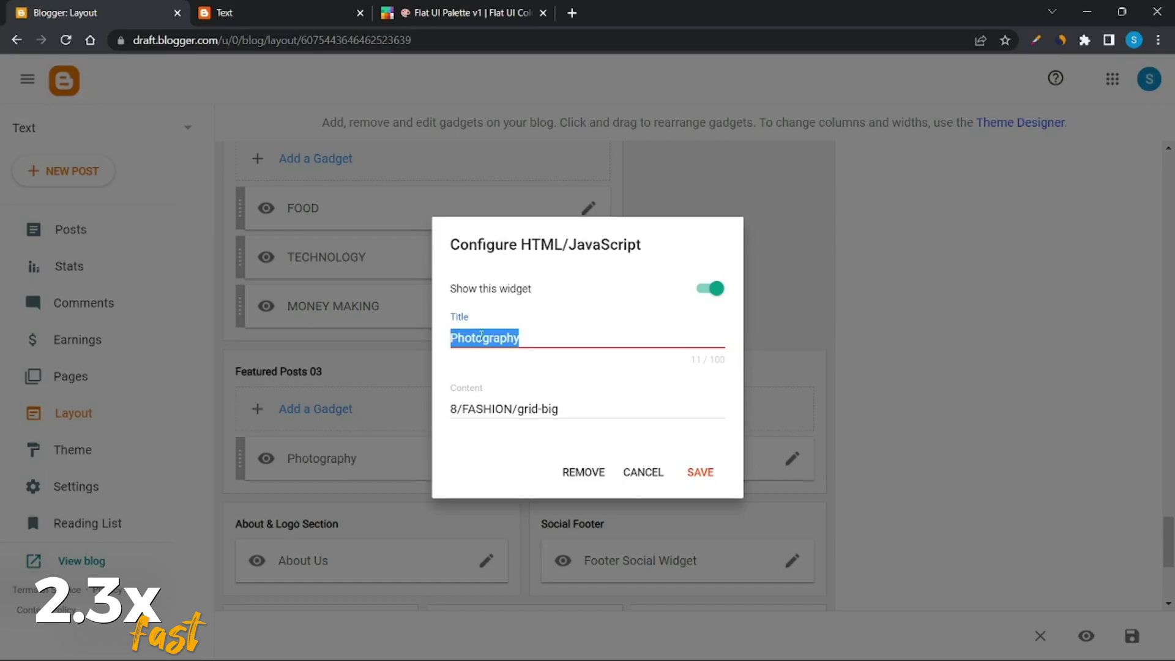
key(ctrl+v)
click(703, 472)
Reload the live blog and review the Fashion section, the main columns, and the sidebar's social and ad widgets.
key(ctrl+2)
key(F5)
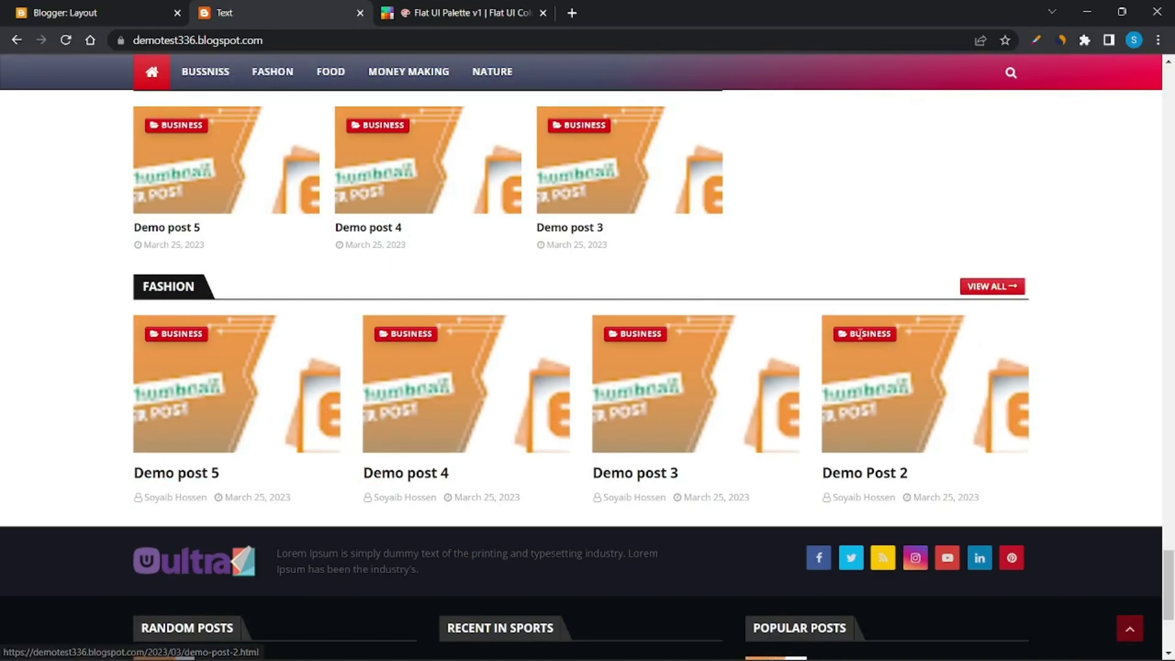
scroll(840, 333, up, 20)
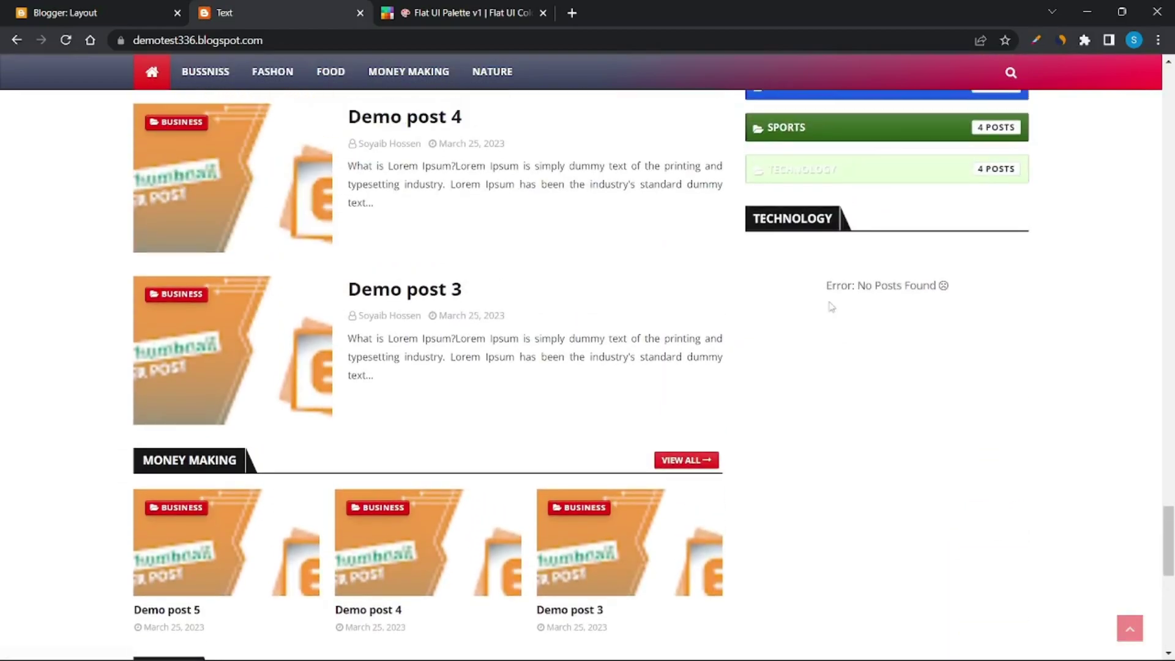
scroll(825, 315, up, 15)
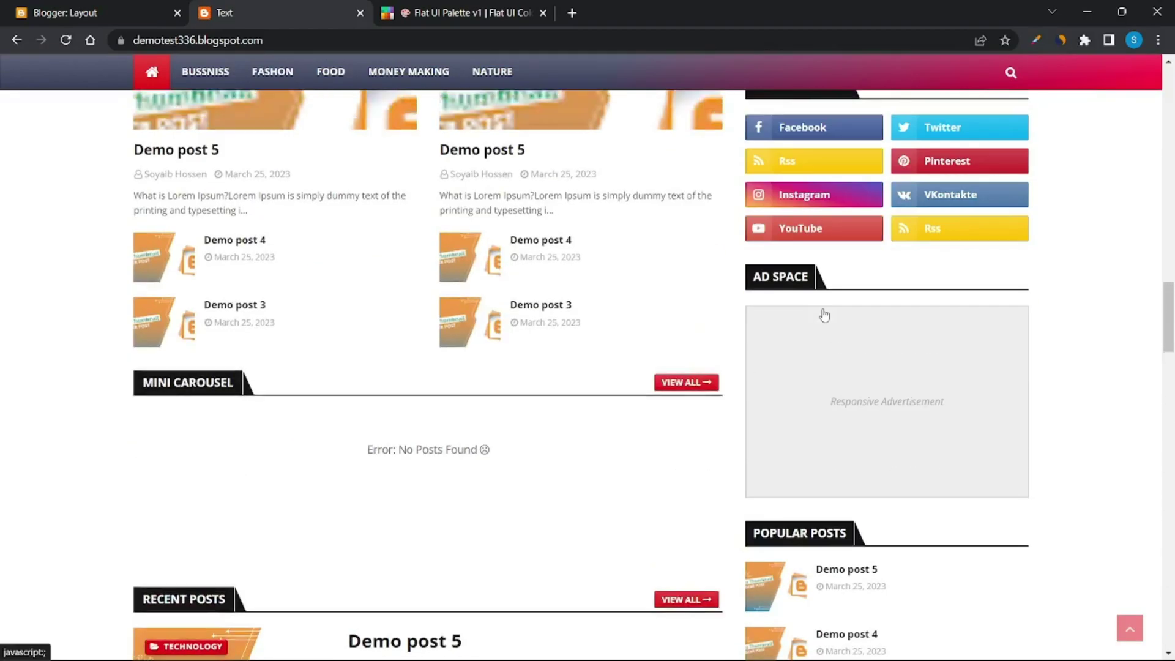
scroll(807, 305, down, 5)
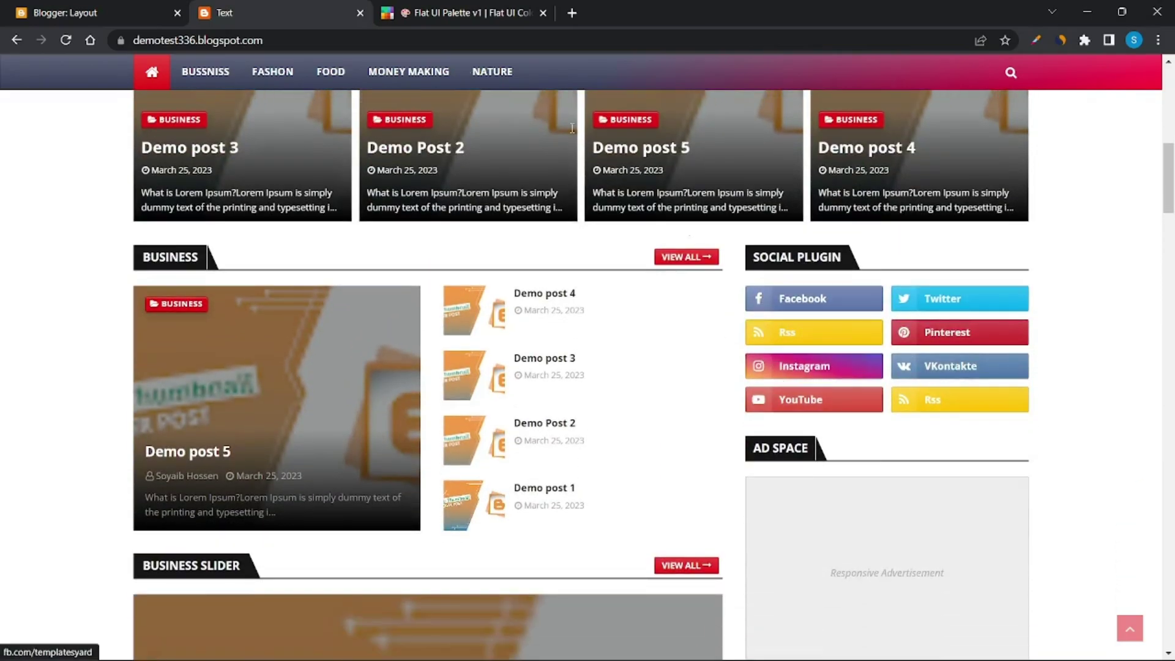
Set the facebook link's site URL to / in the Social Plugin widget's link list and save the widget.
click(117, 12)
scroll(716, 361, up, 6)
scroll(725, 364, up, 20)
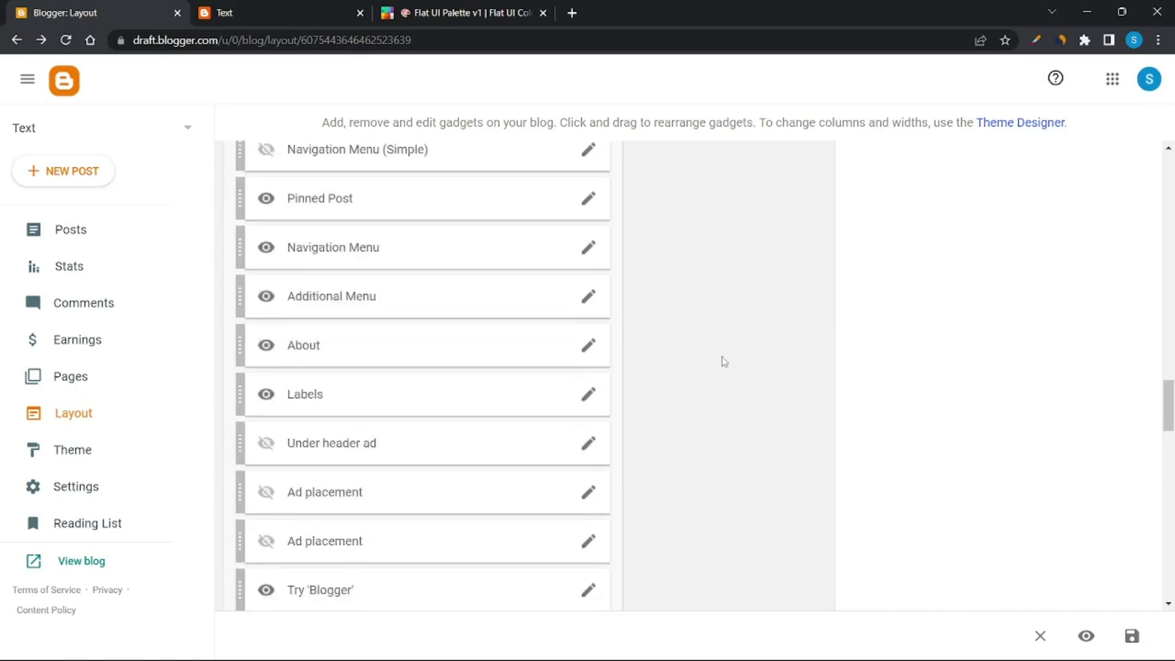
scroll(768, 346, up, 2)
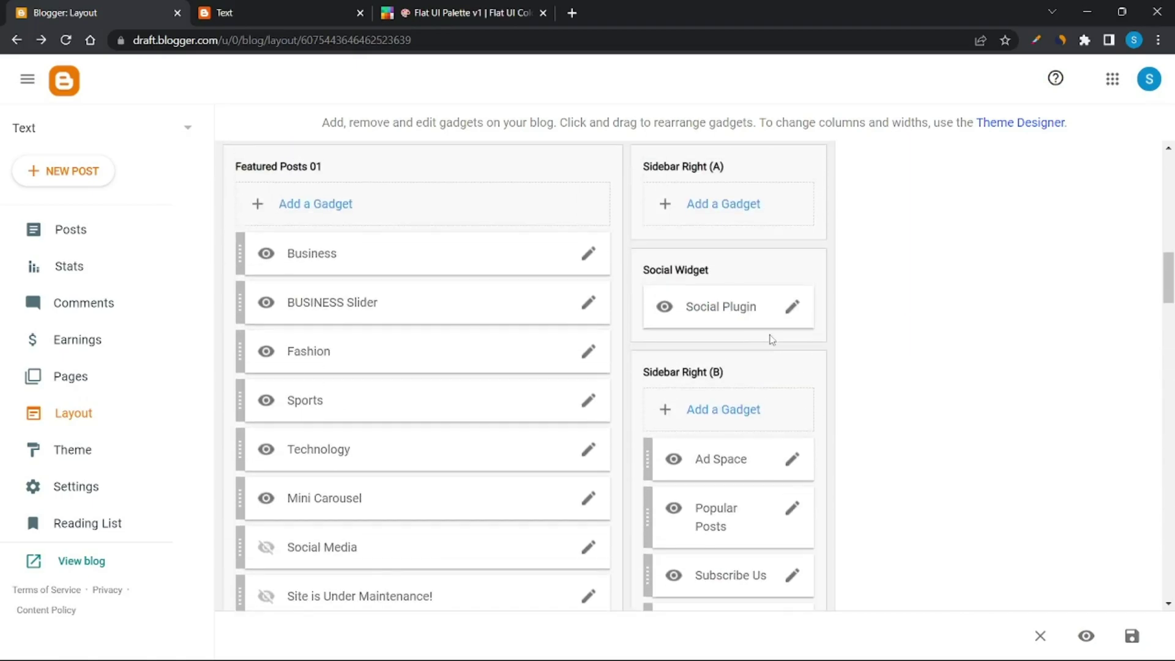
click(793, 308)
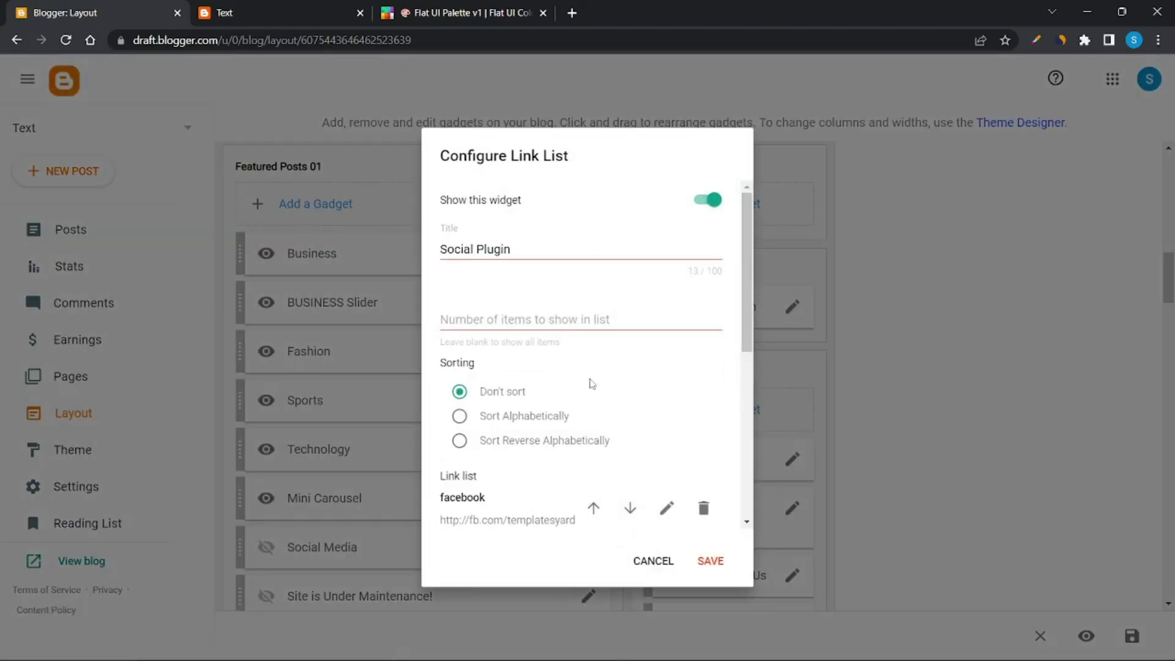
scroll(582, 385, down, 3)
click(666, 355)
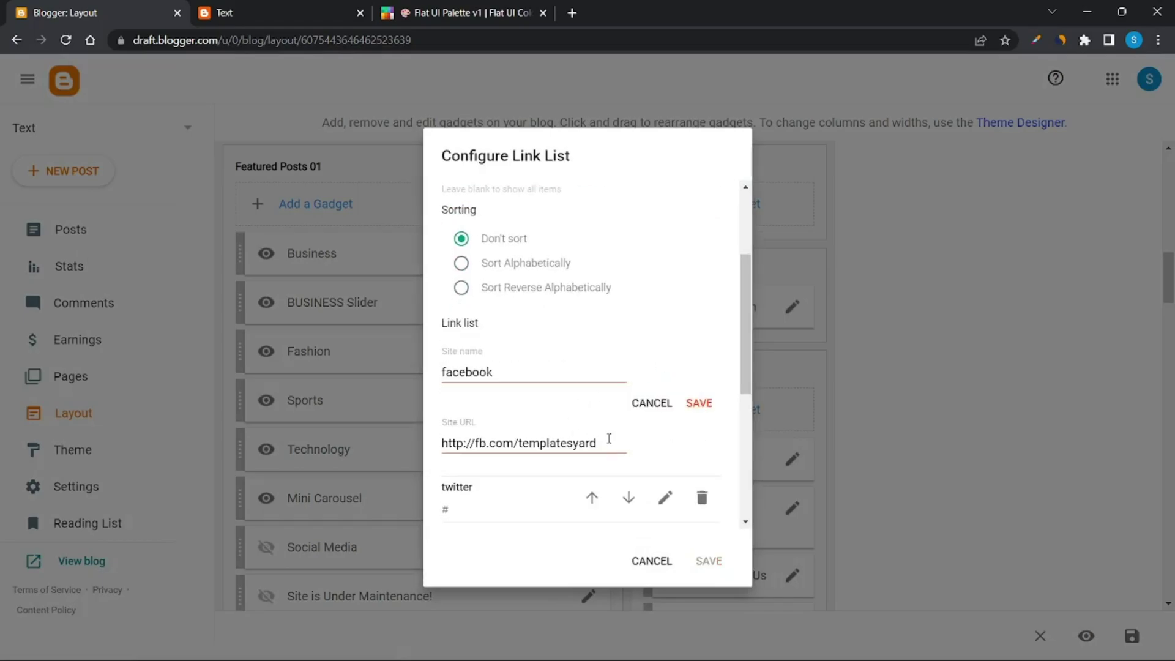
drag(609, 442, 409, 467)
text(/)
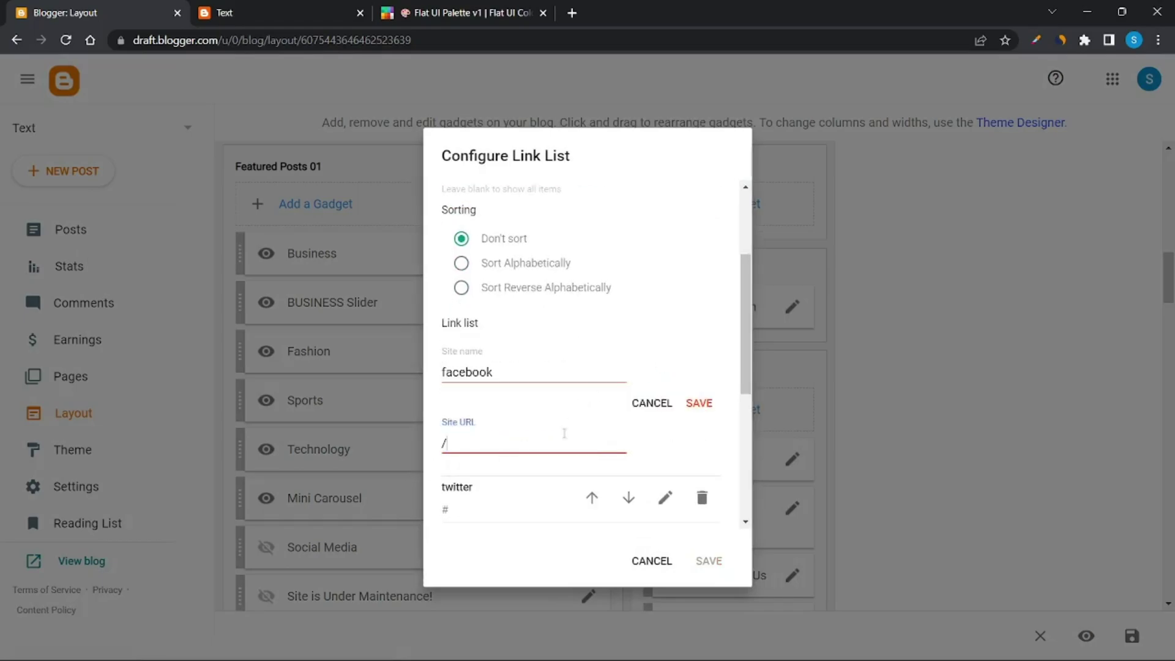
click(697, 403)
scroll(541, 475, down, 3)
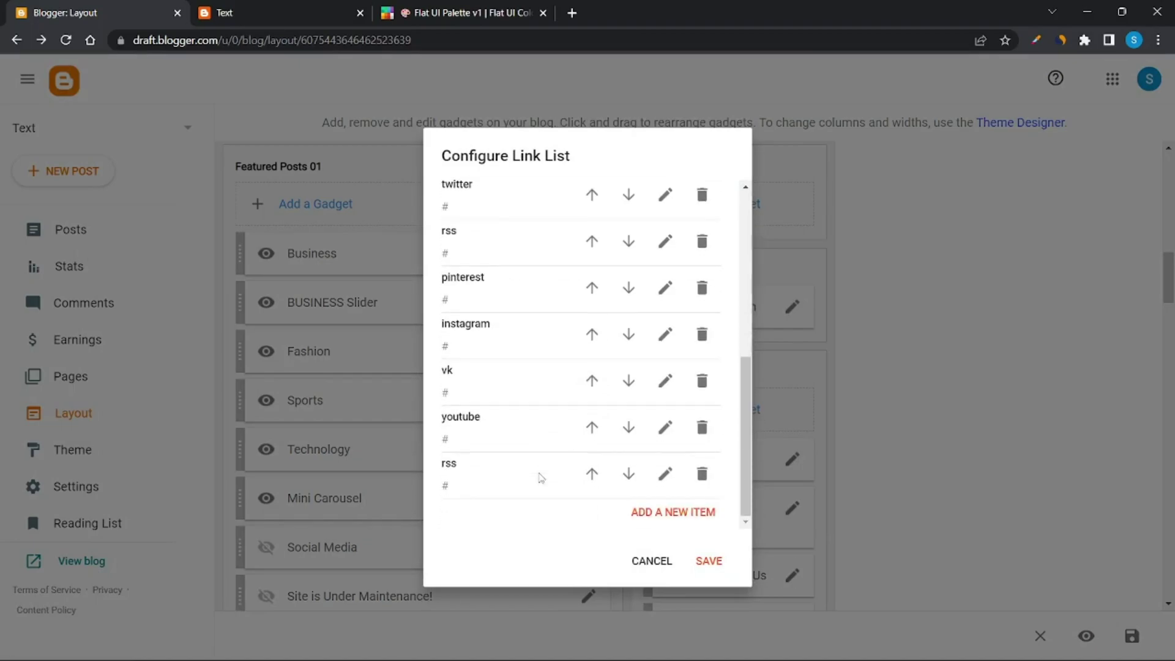
click(709, 561)
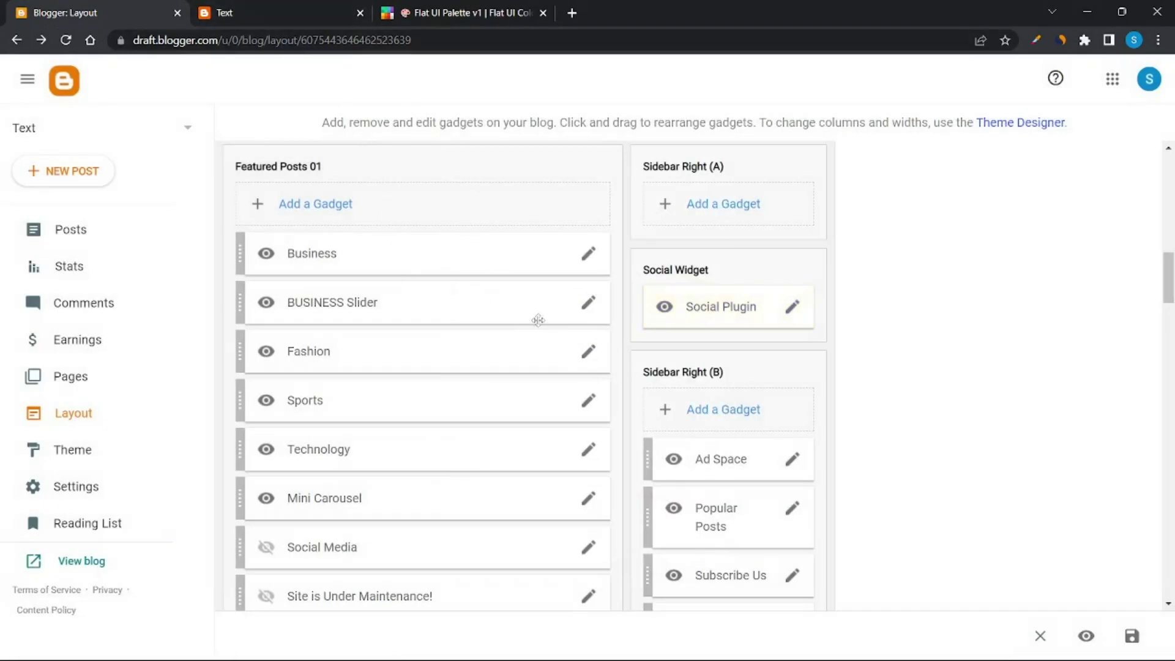
Hide the Ad Space widget in Sidebar Right (B), save it, and check the sidebar on the reloaded live blog.
key(ctrl+Tab)
scroll(784, 378, down, 2)
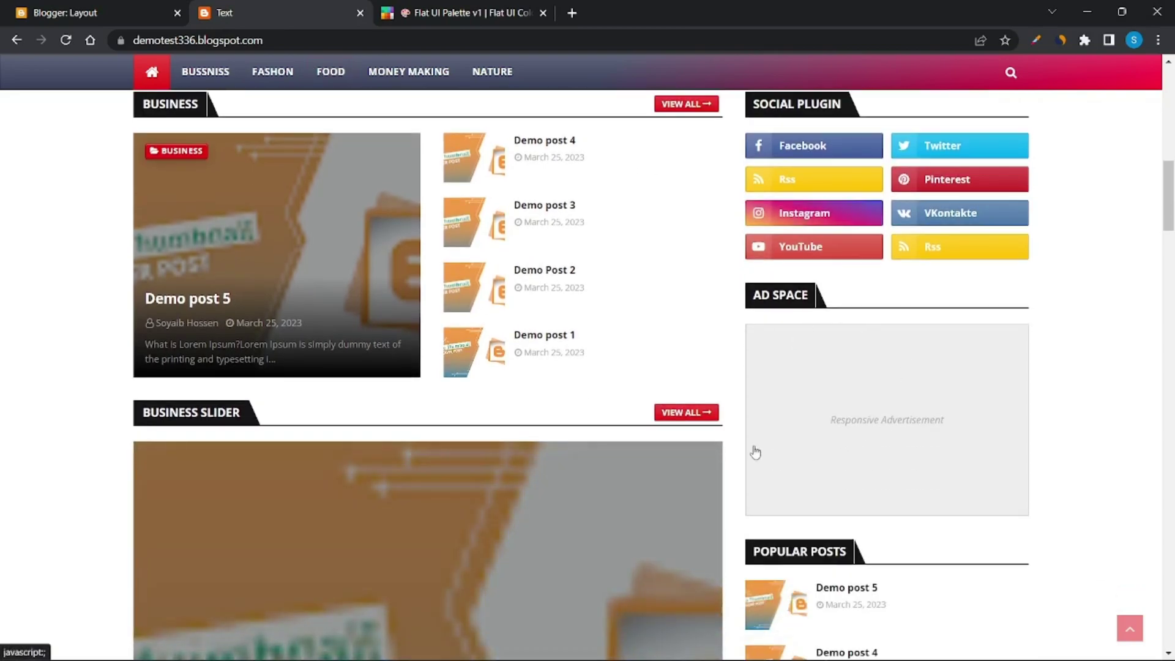
click(137, 7)
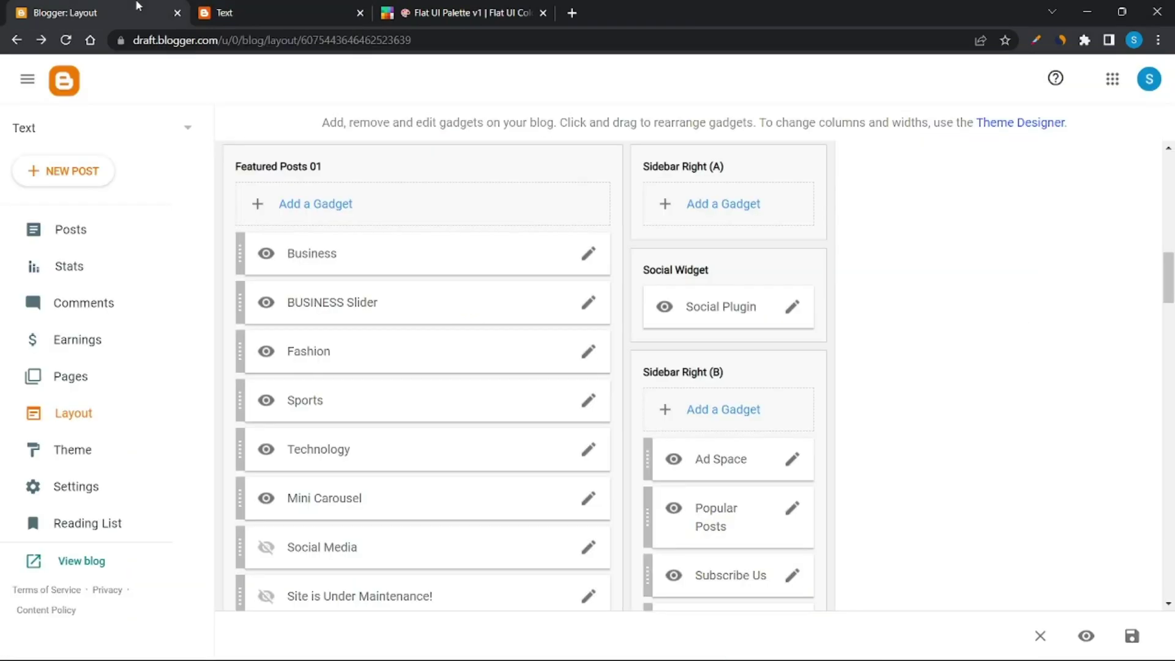
click(791, 459)
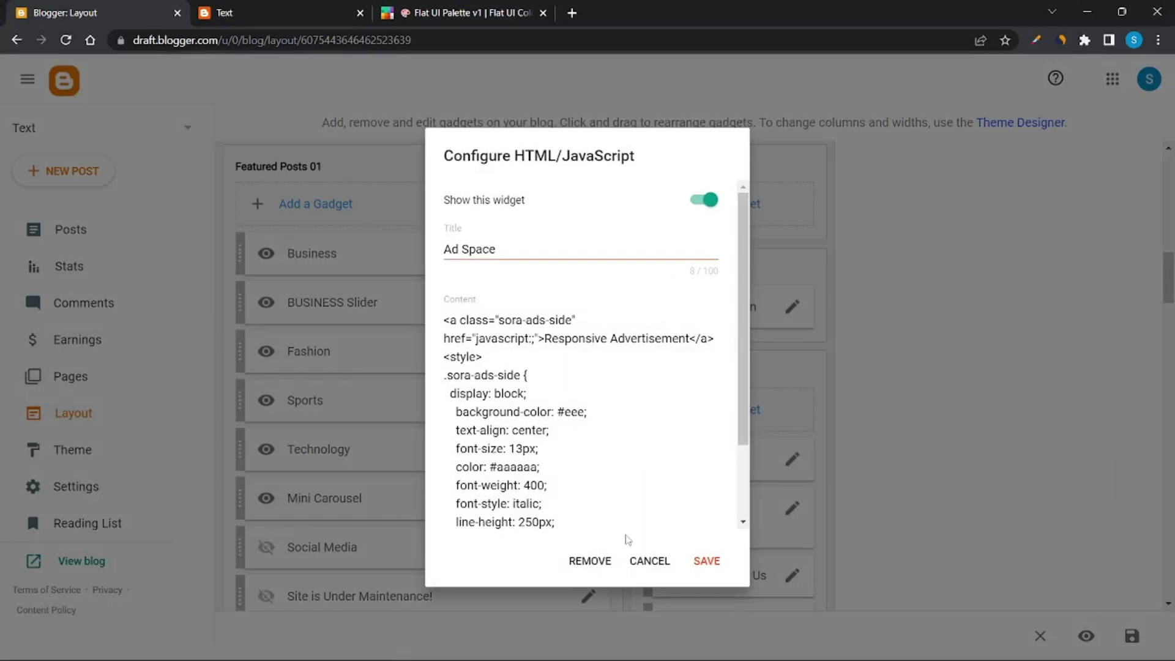
click(713, 205)
click(715, 562)
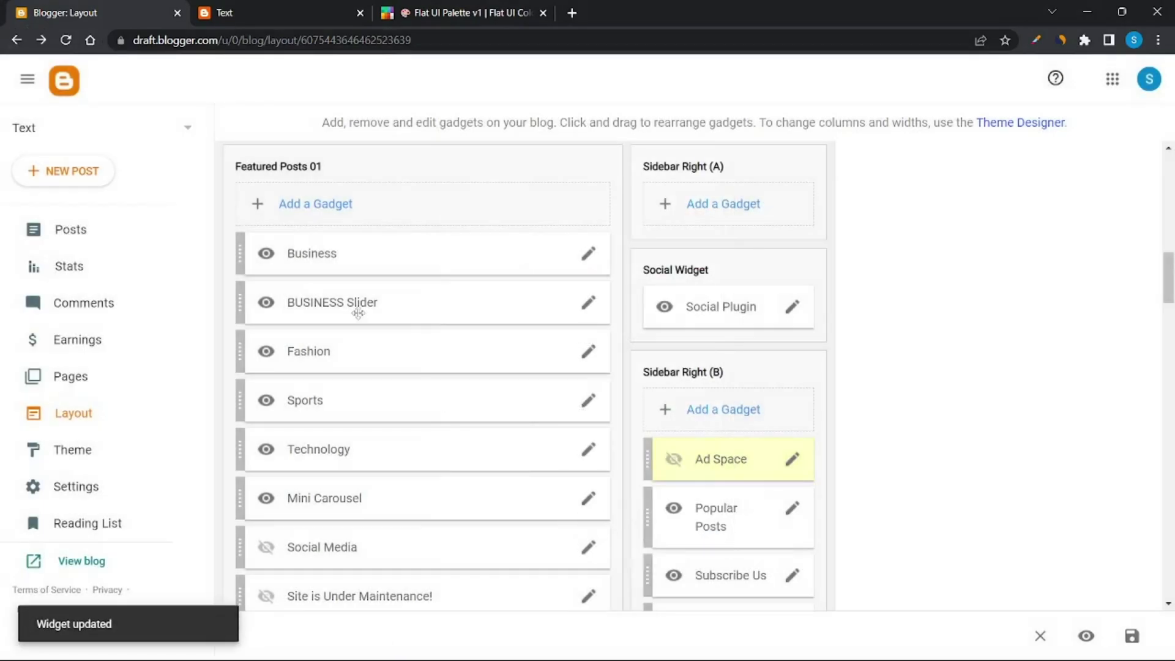
click(263, 22)
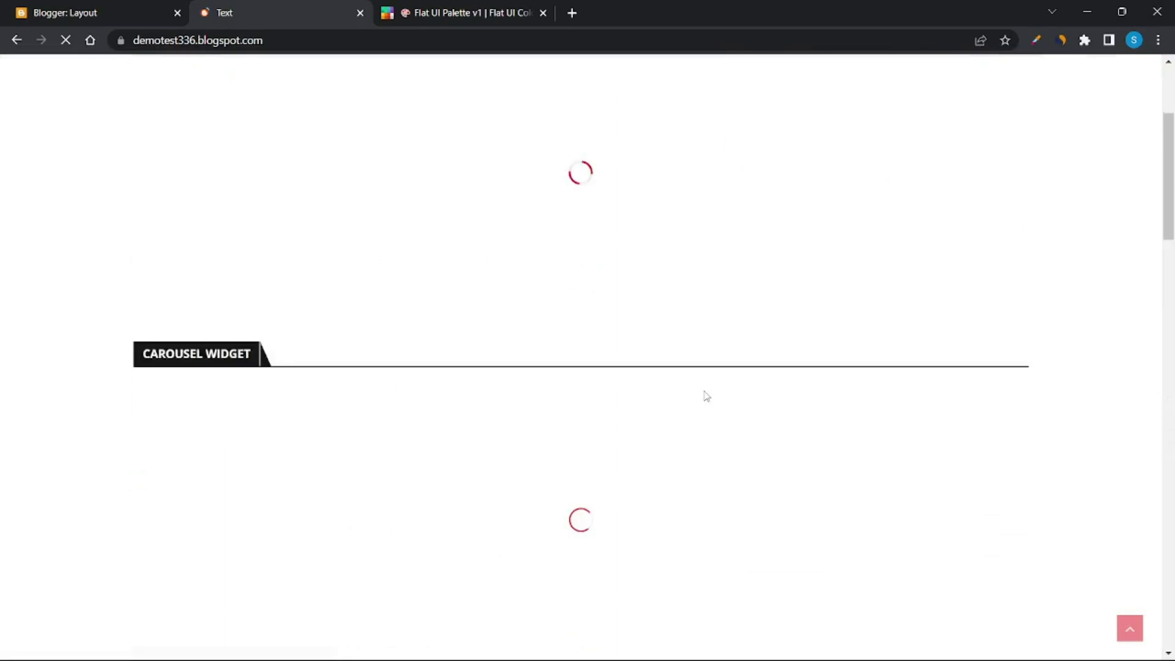
scroll(698, 388, down, 3)
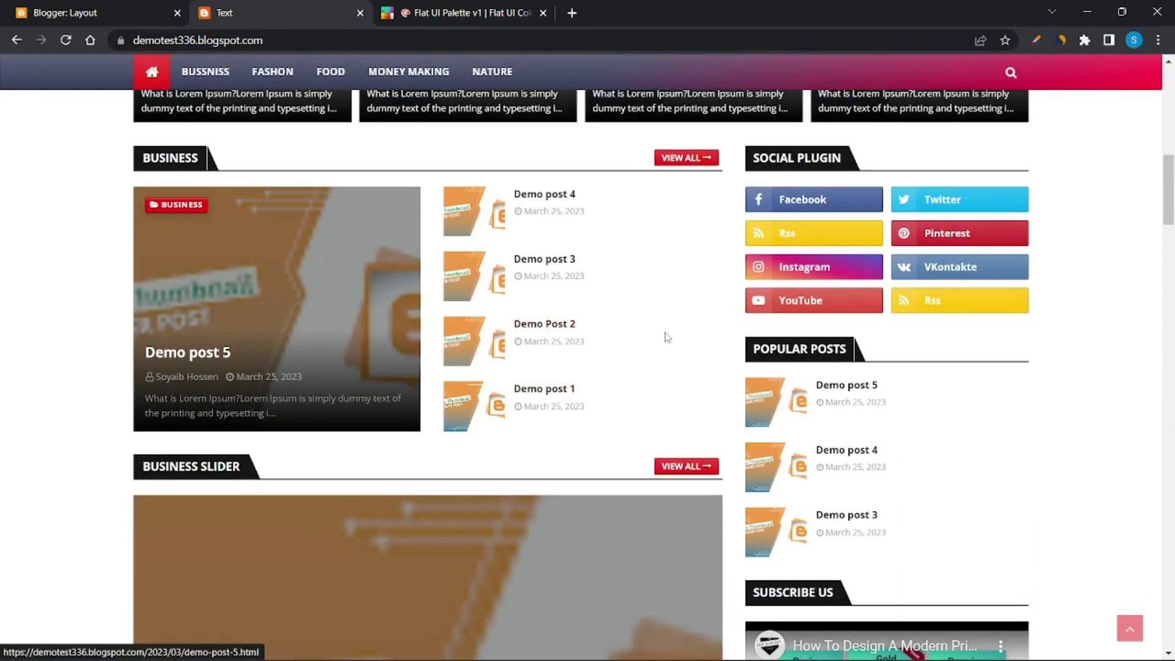
Set the Popular Posts widget's most viewed range to All time, choose its maximum number of shown posts, and save it.
click(86, 12)
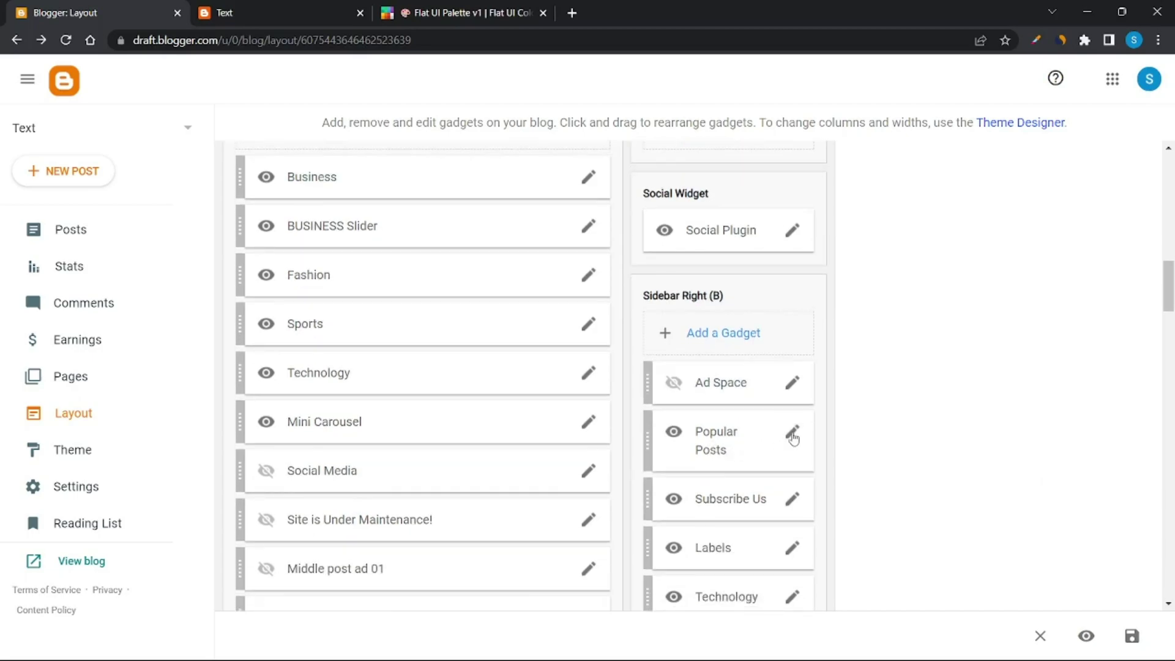
click(792, 434)
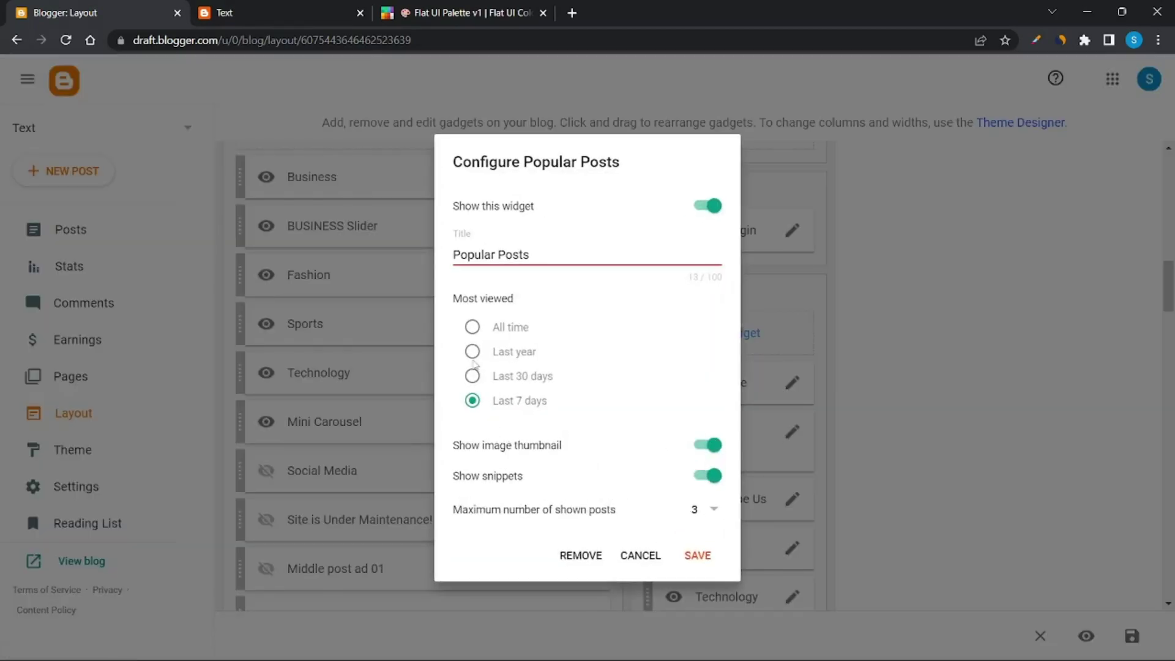
click(472, 330)
click(694, 511)
click(696, 467)
click(698, 555)
Hide the Subscribe Us video widget in Sidebar Right (B), save it, and check the sidebar on the reloaded live blog.
click(245, 12)
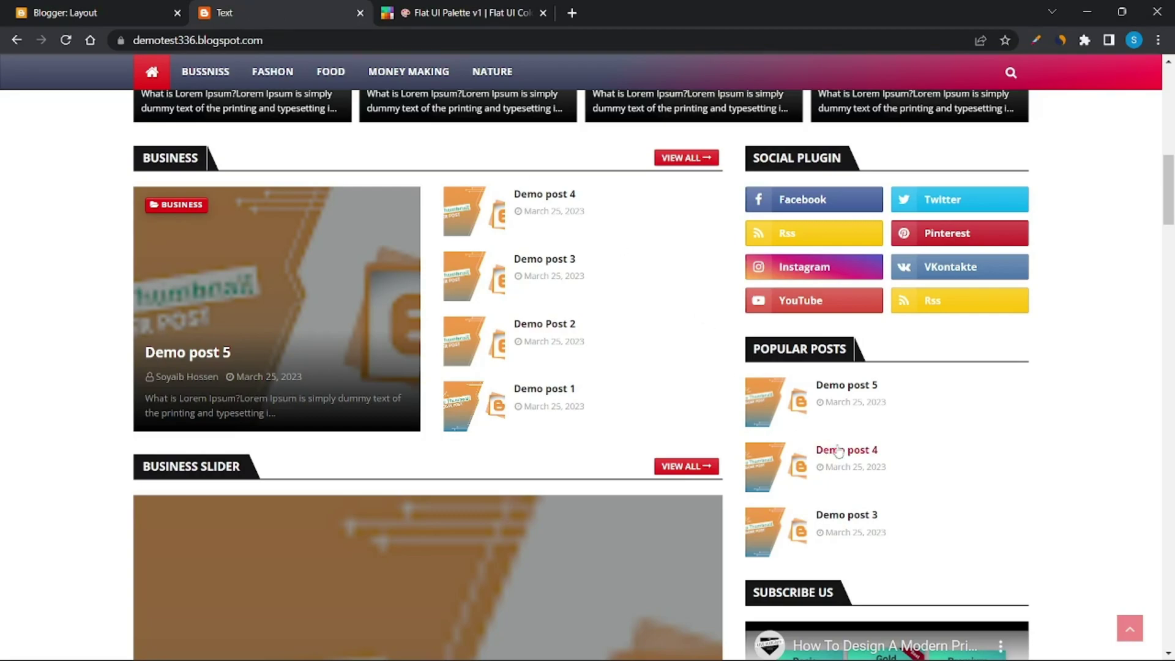
scroll(812, 480, down, 5)
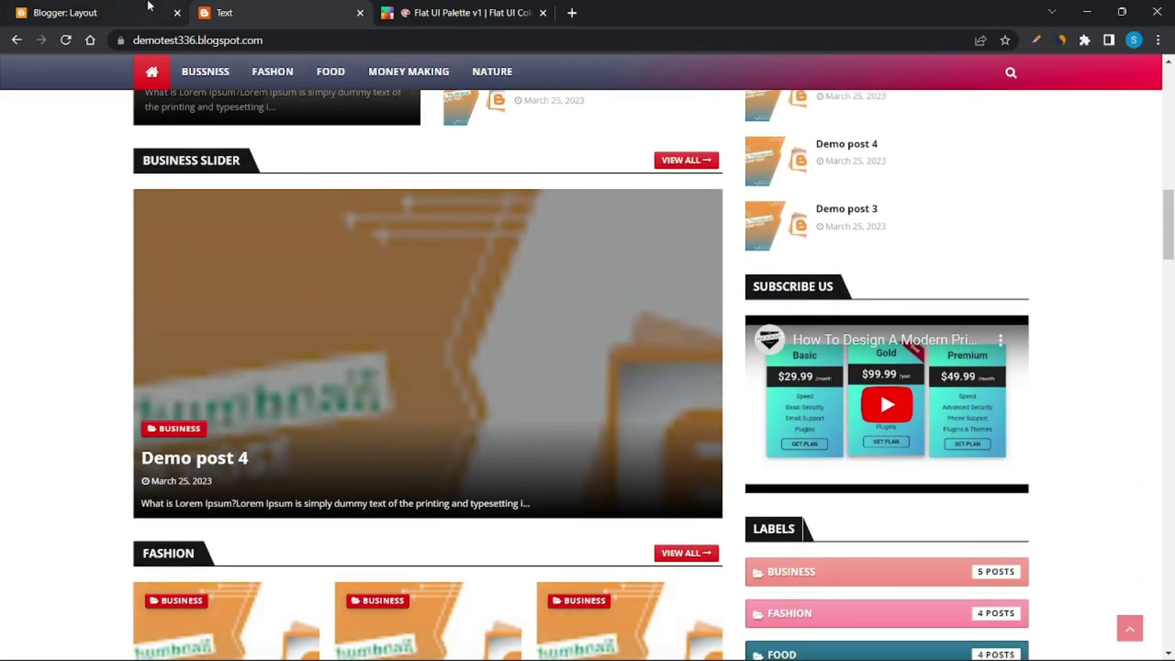
click(136, 7)
click(792, 501)
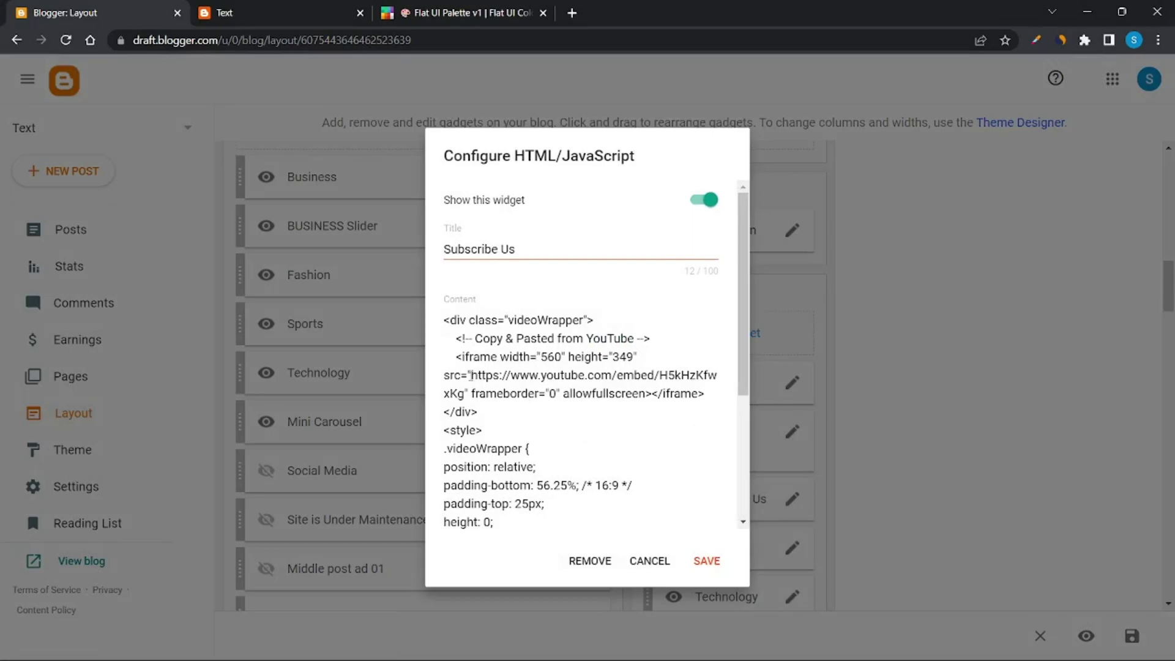
mouse_move(471, 375)
mouse_down()
mouse_move(536, 376)
mouse_move(465, 393)
mouse_up()
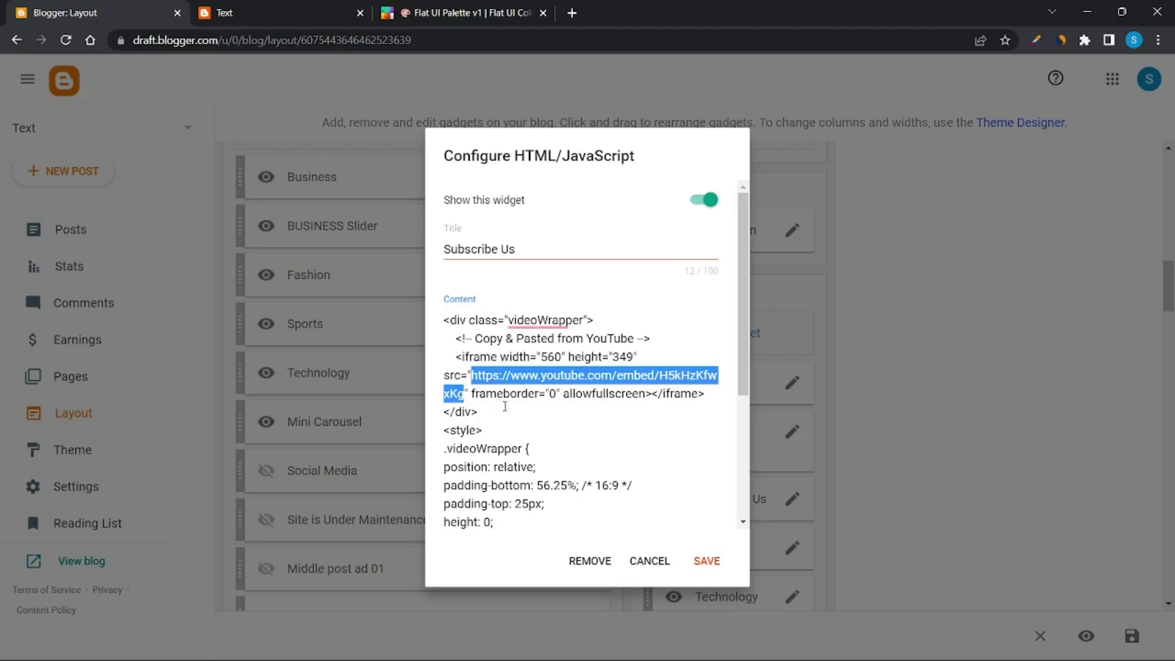
click(703, 205)
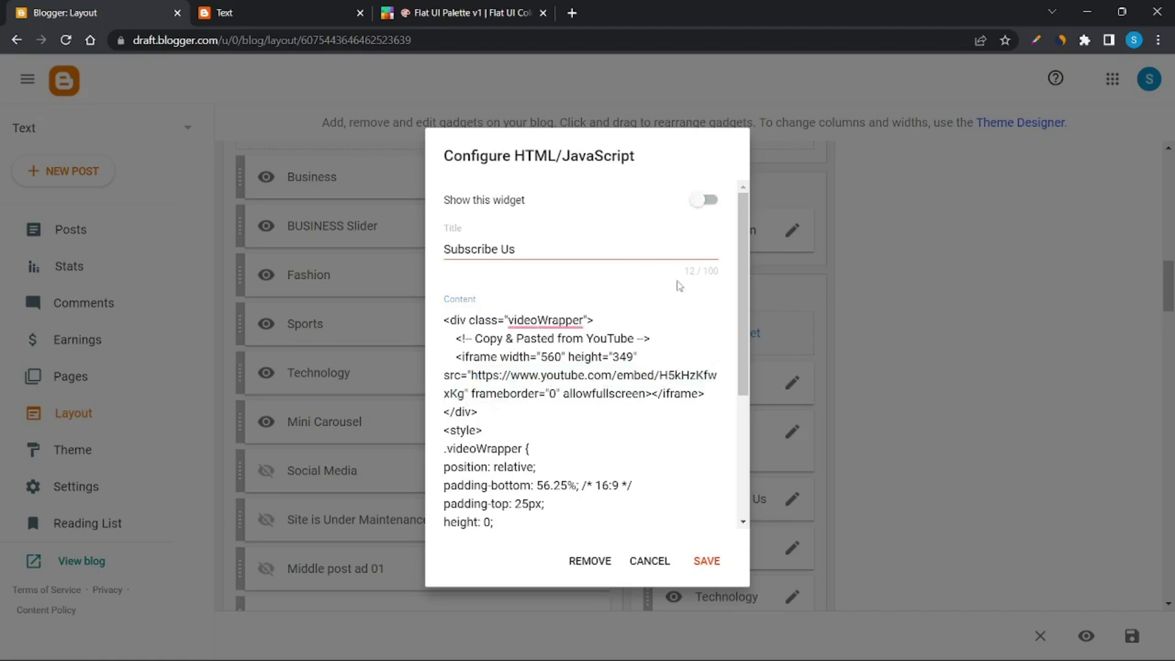
click(707, 561)
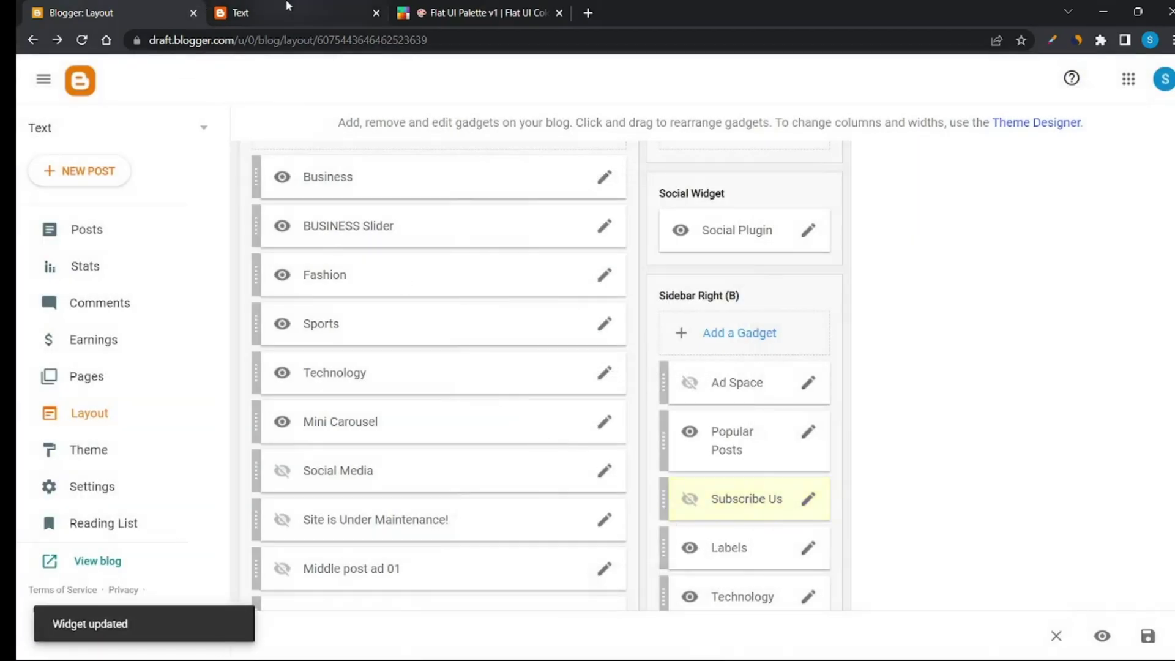
click(288, 8)
click(84, 40)
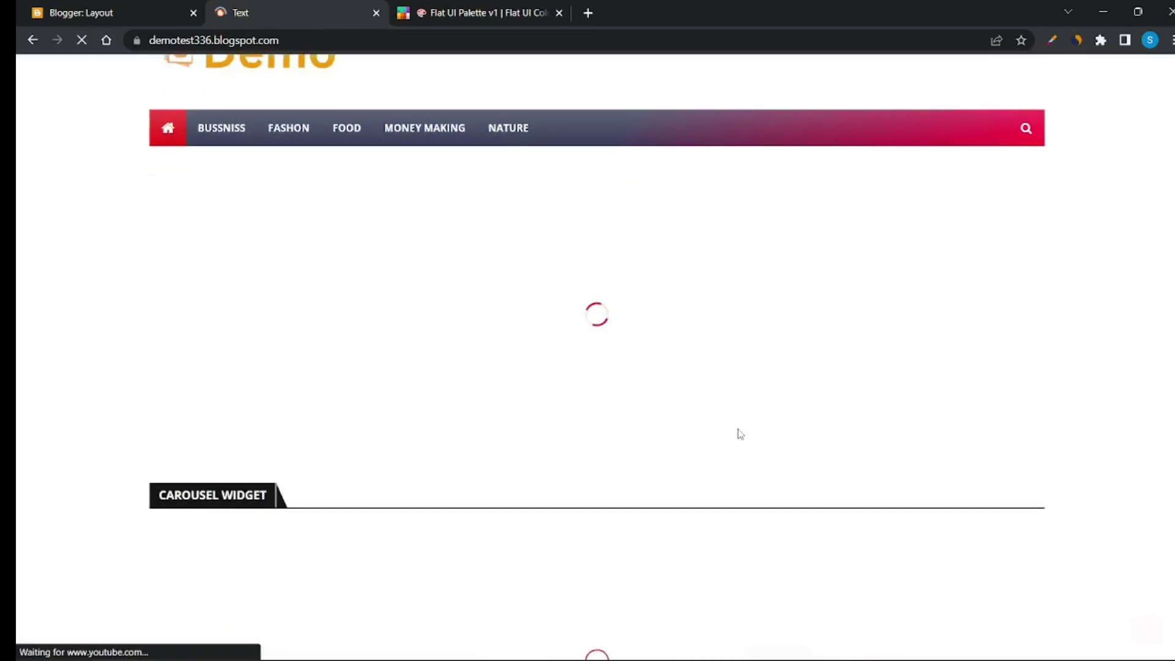
scroll(737, 432, down, 18)
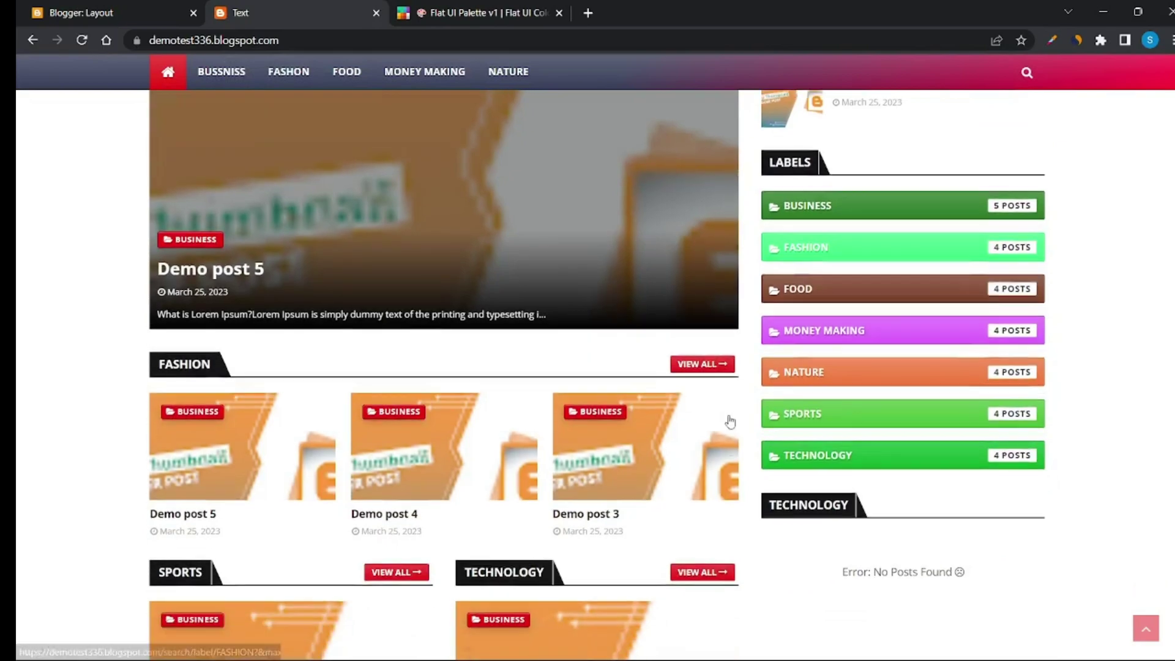
scroll(730, 421, down, 5)
scroll(730, 422, up, 2)
Set the Labels widget in Sidebar Right (B) to the Cloud display and save it.
click(92, 8)
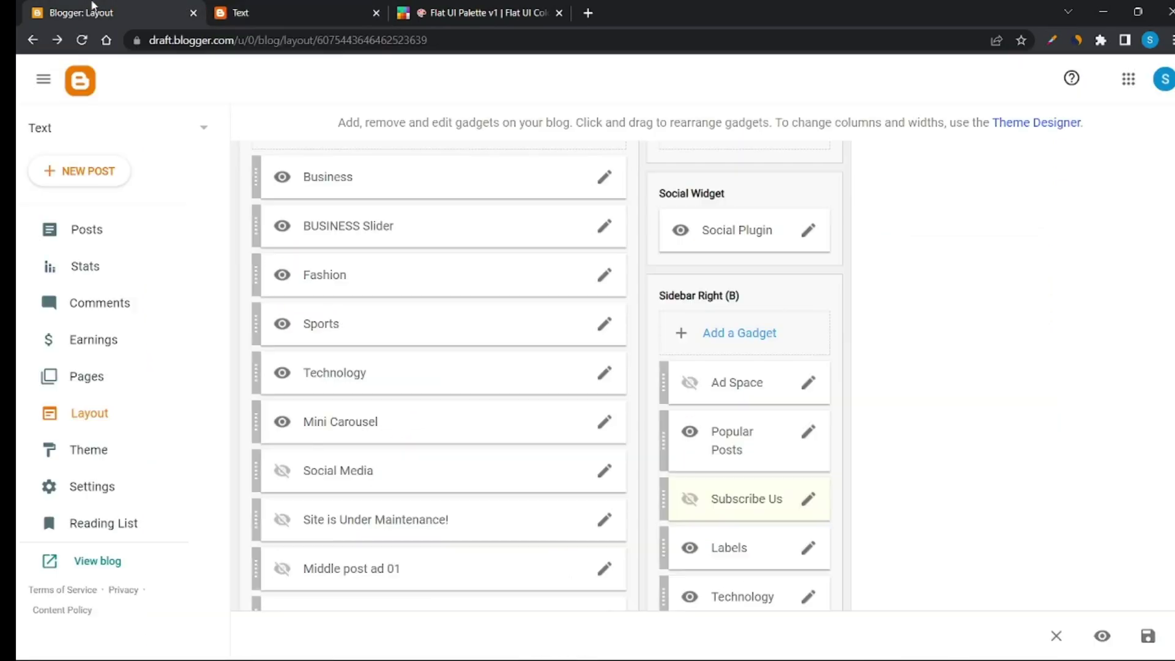
scroll(668, 460, down, 3)
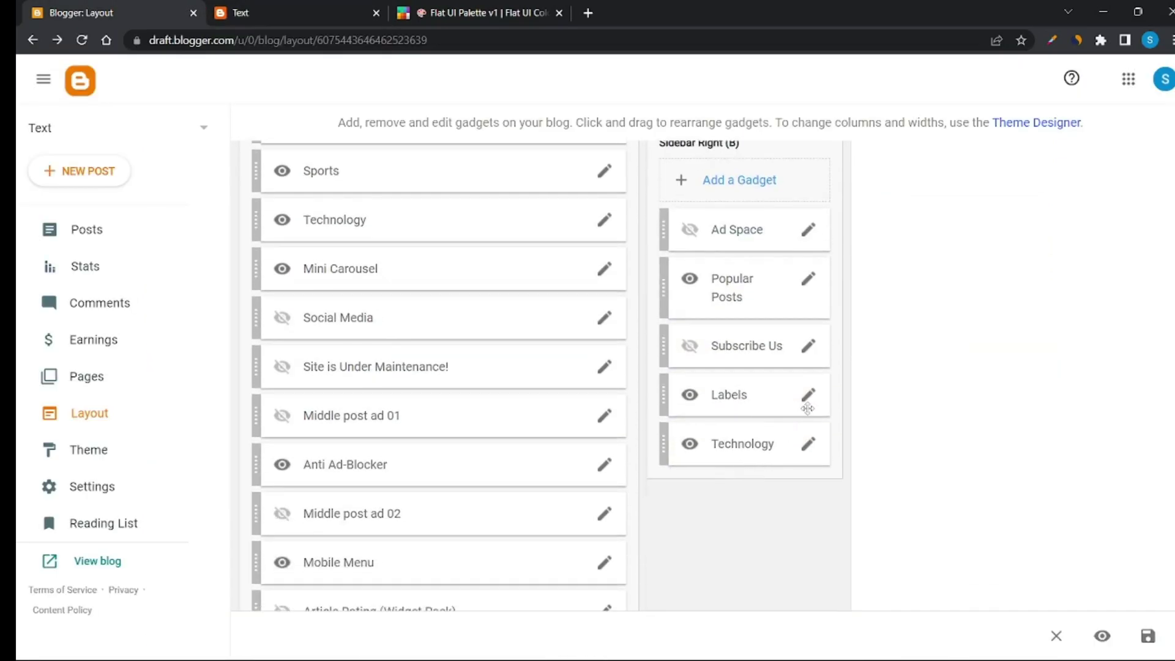
click(808, 396)
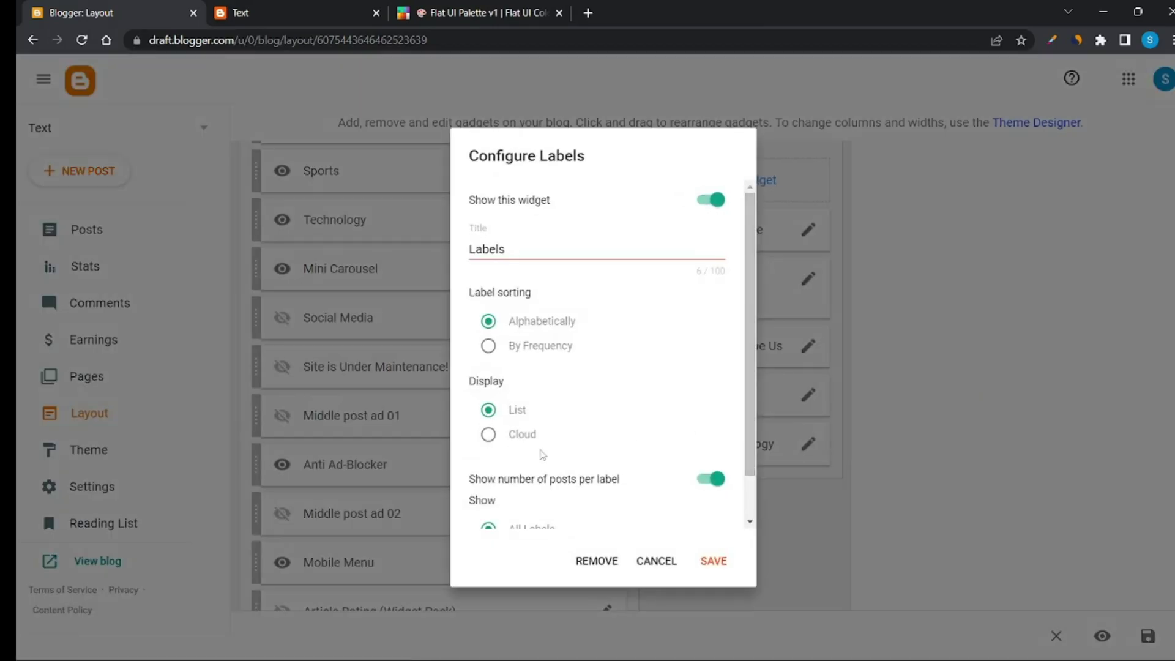
scroll(541, 456, down, 1)
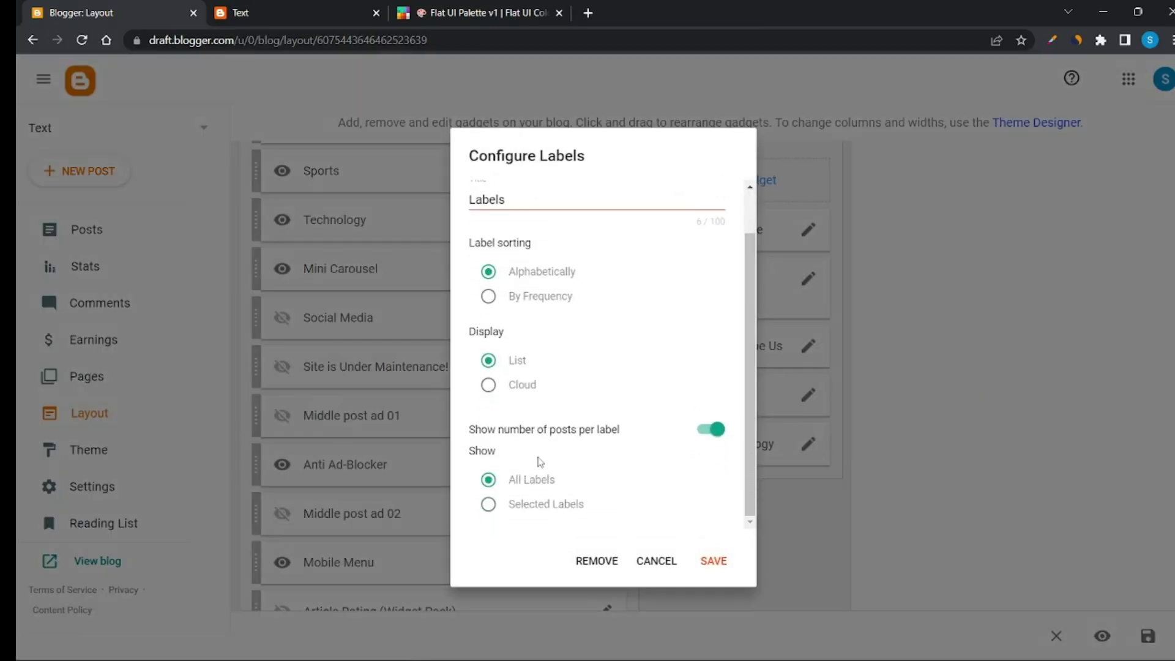
click(487, 392)
click(716, 562)
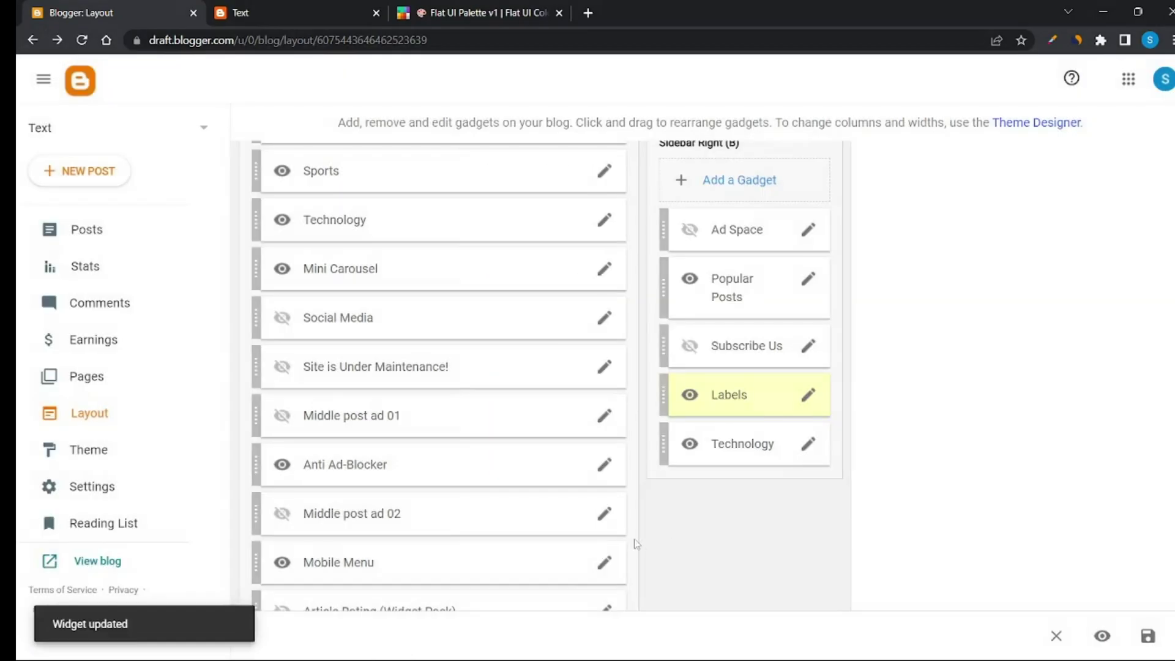
Change the content of the Technology widget in Sidebar Right (B) to 3/TECHNOLOGY/post-list and save it.
click(809, 448)
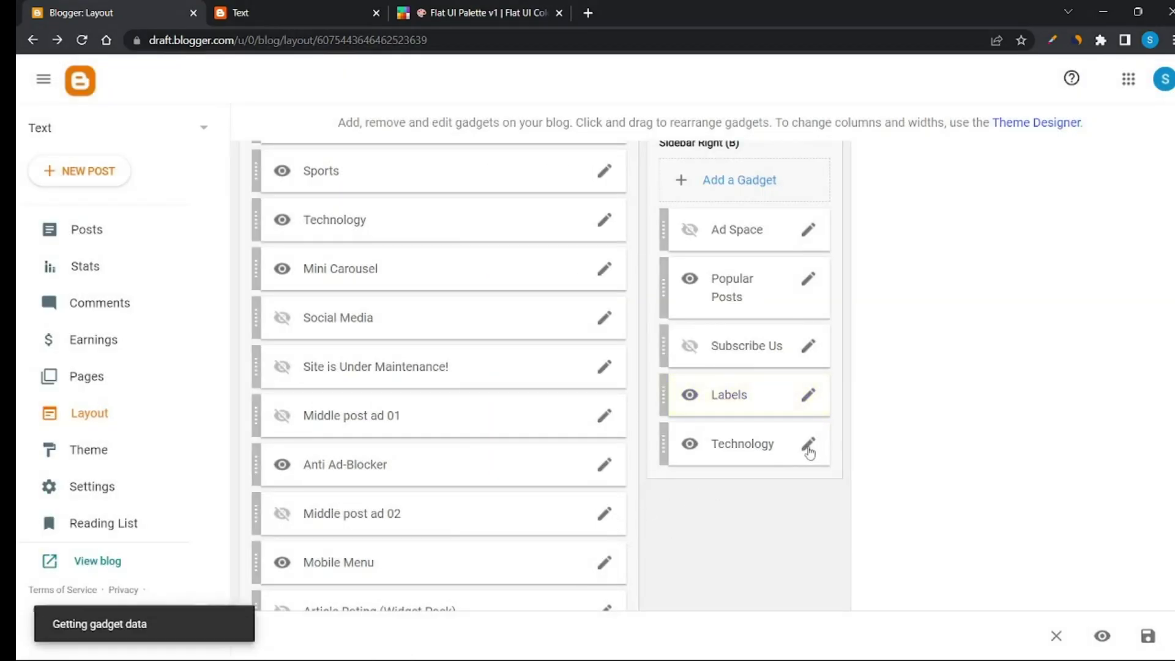
drag(542, 409, 490, 424)
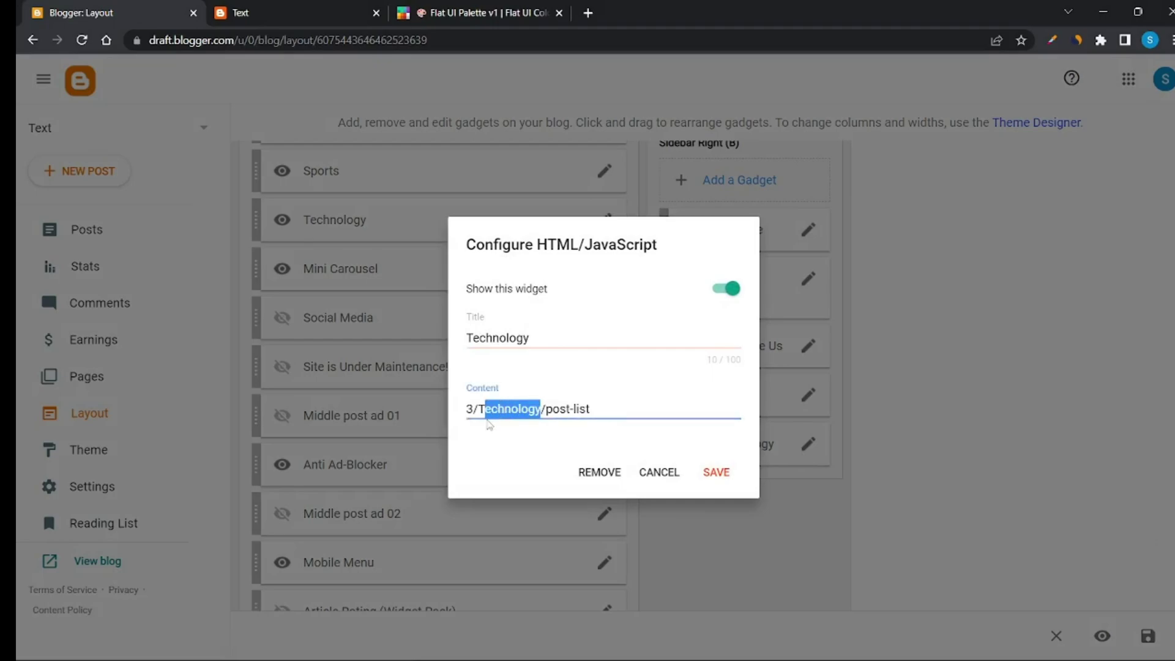
text(TECH)
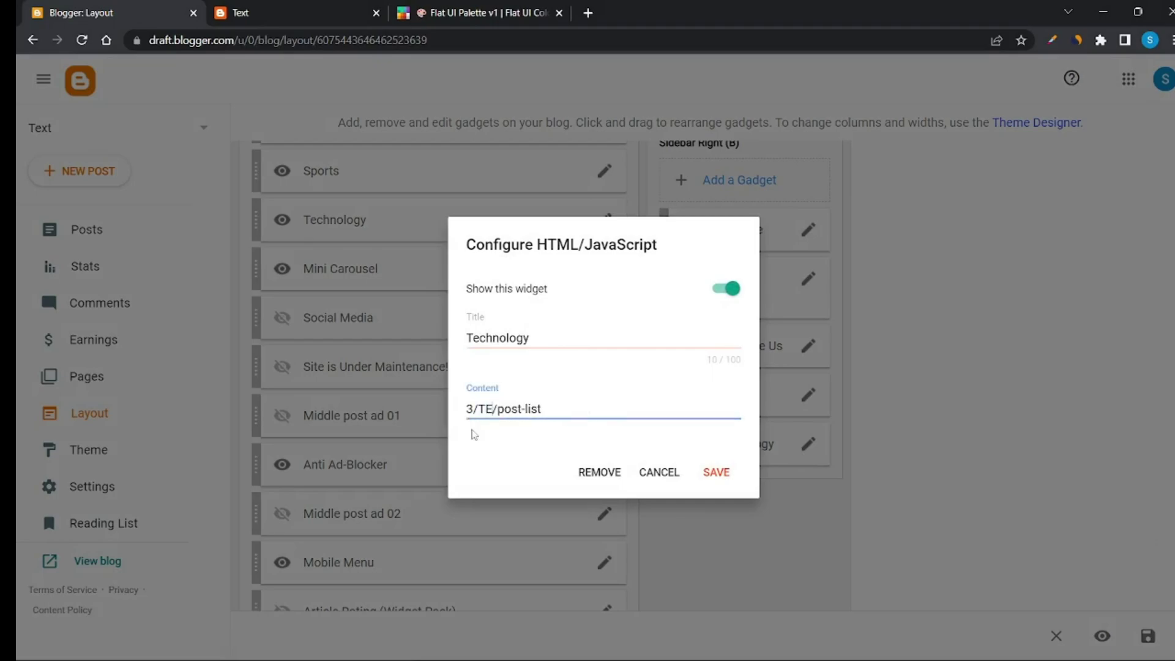
text(NOLOGY)
click(717, 471)
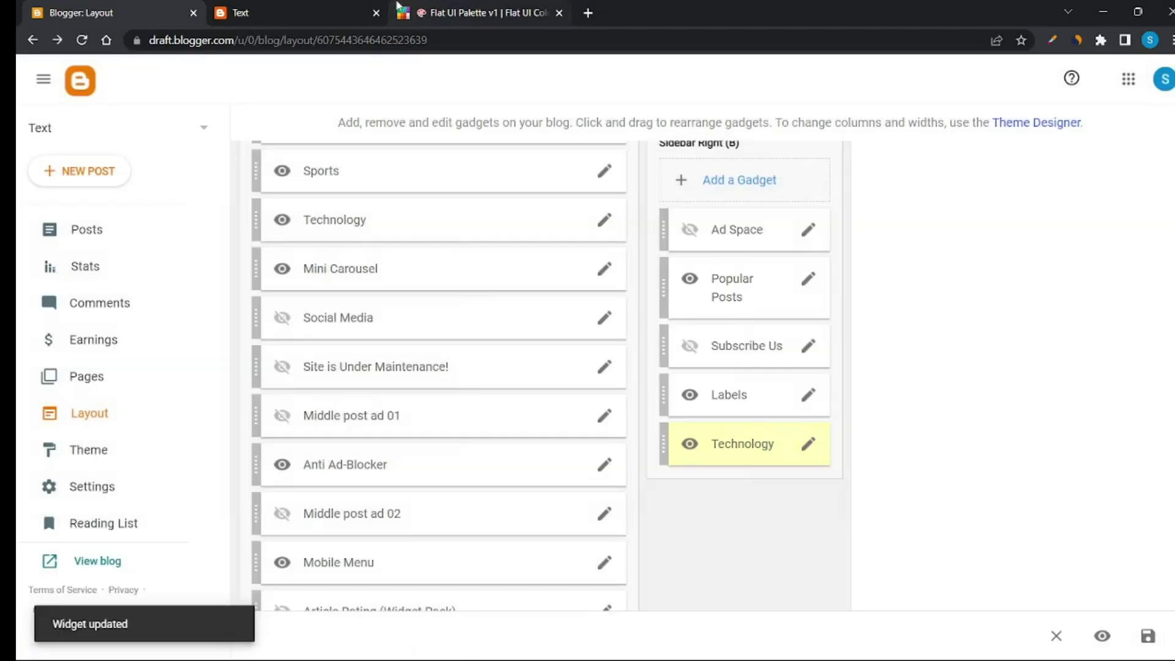
Reload the live blog and review the sidebar's Labels and Technology widgets and the post sections over the whole page.
click(321, 7)
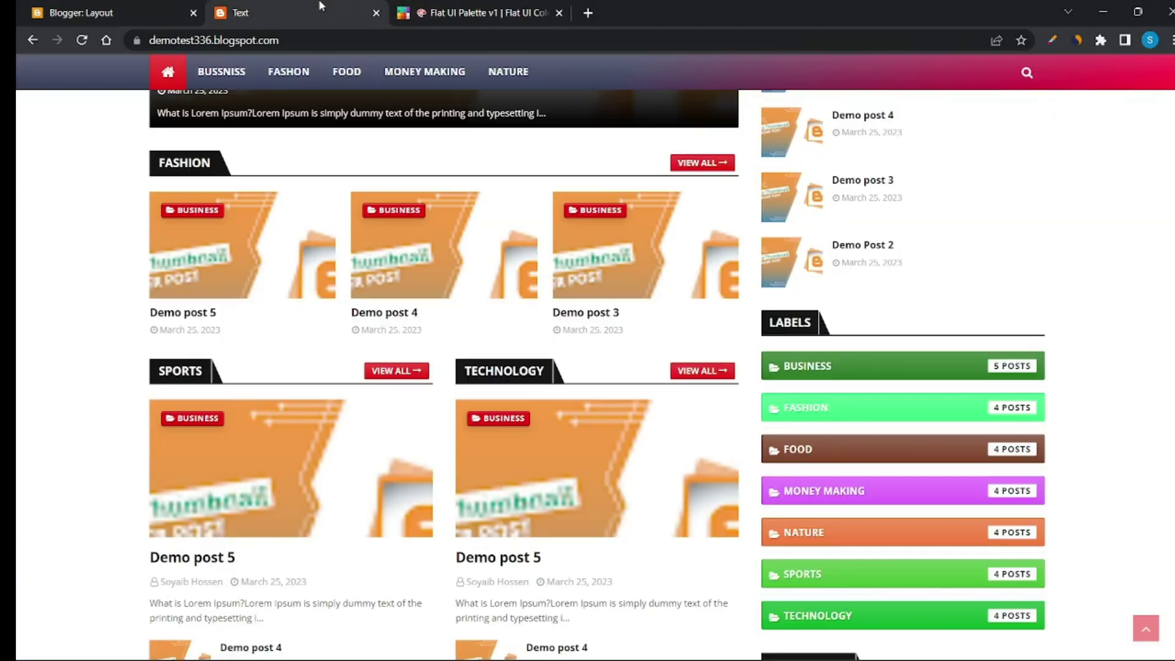
click(82, 40)
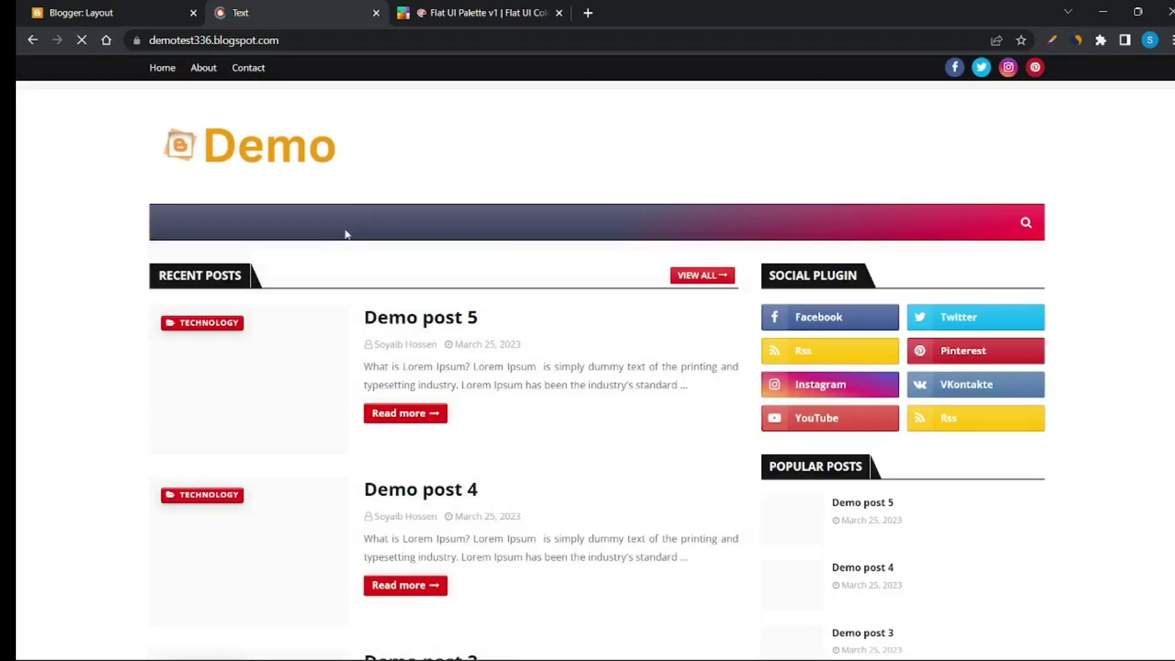
scroll(863, 325, down, 5)
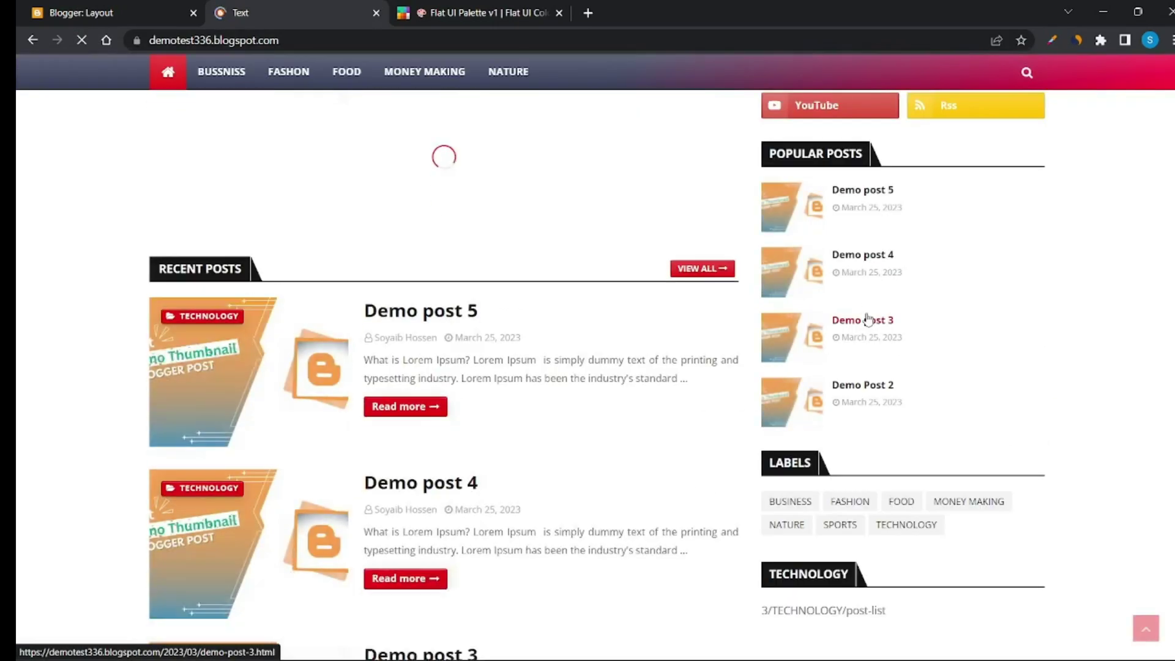
scroll(868, 319, down, 3)
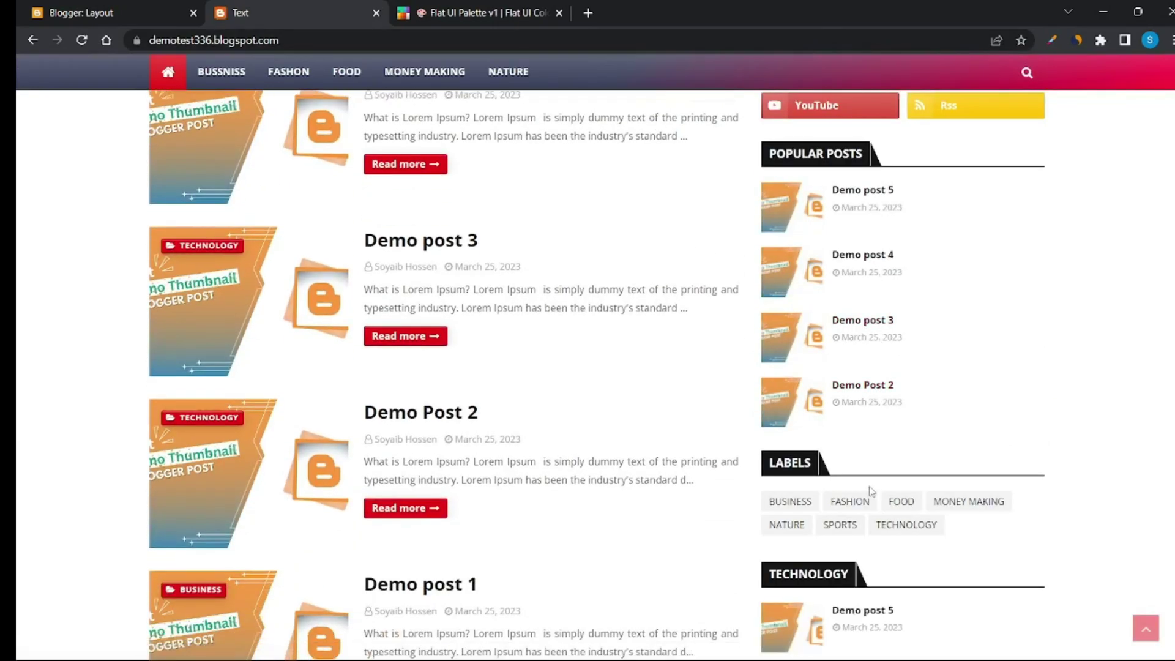
scroll(845, 482, down, 3)
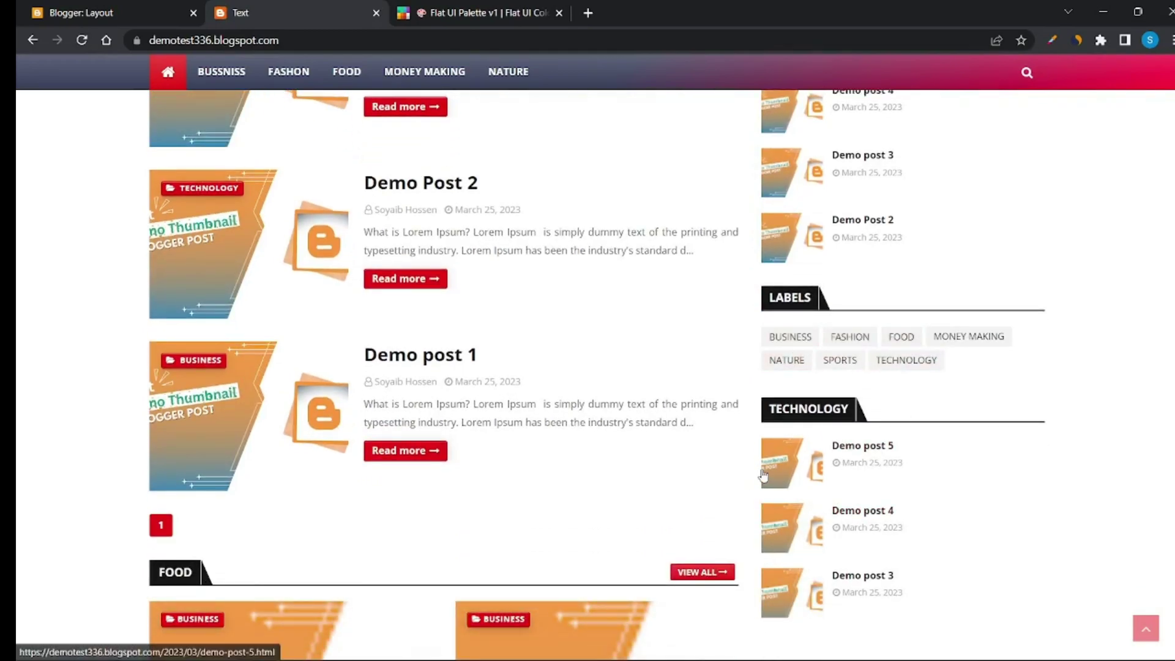
scroll(707, 477, down, 7)
scroll(710, 484, down, 15)
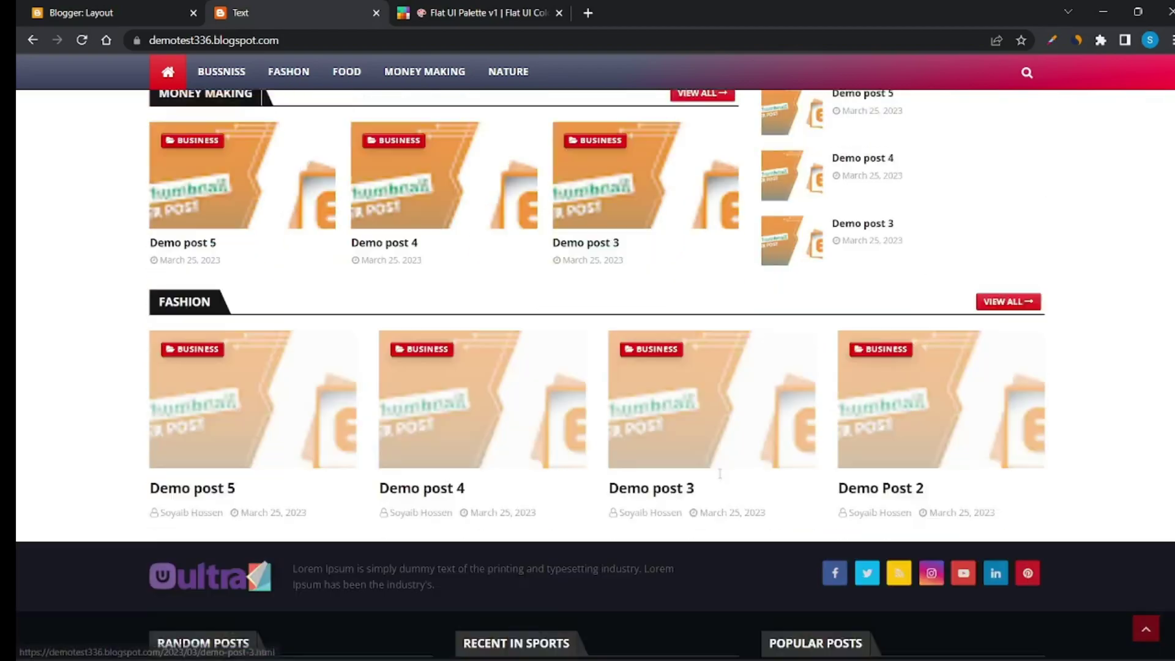
scroll(721, 471, up, 20)
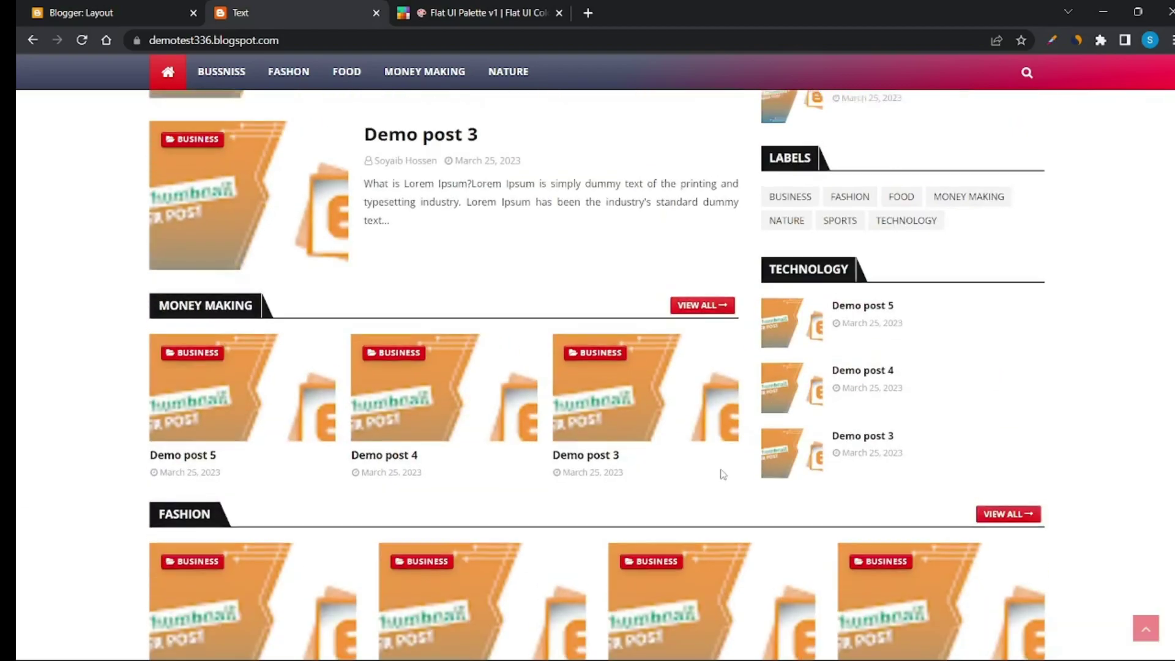
scroll(719, 462, up, 20)
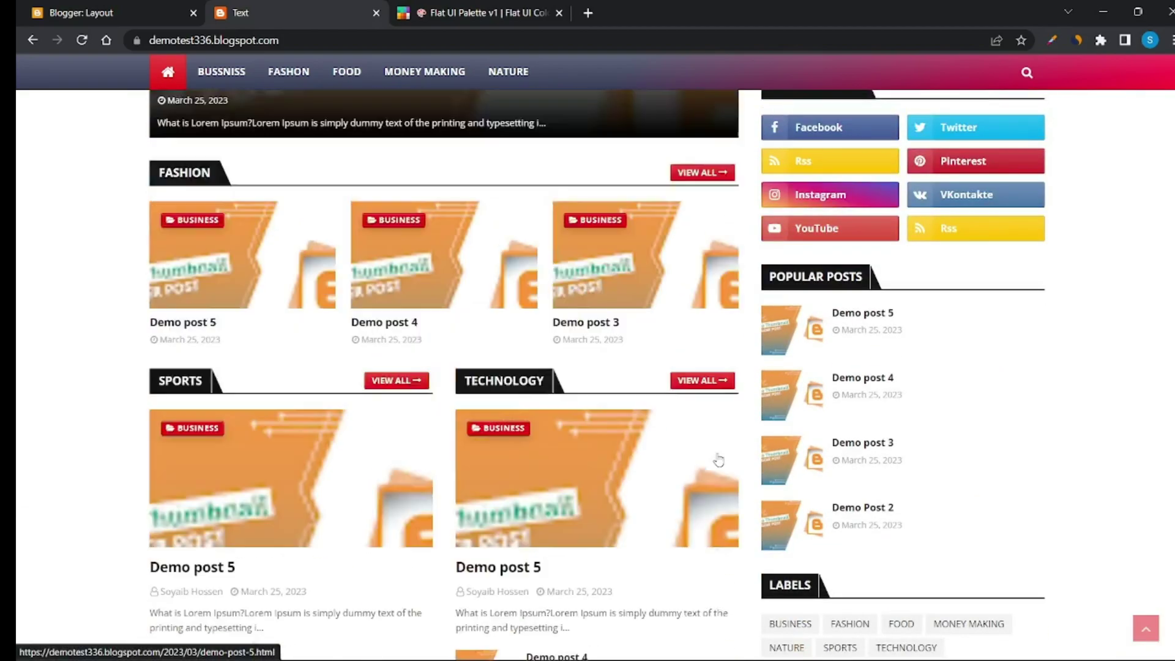
scroll(710, 447, up, 3)
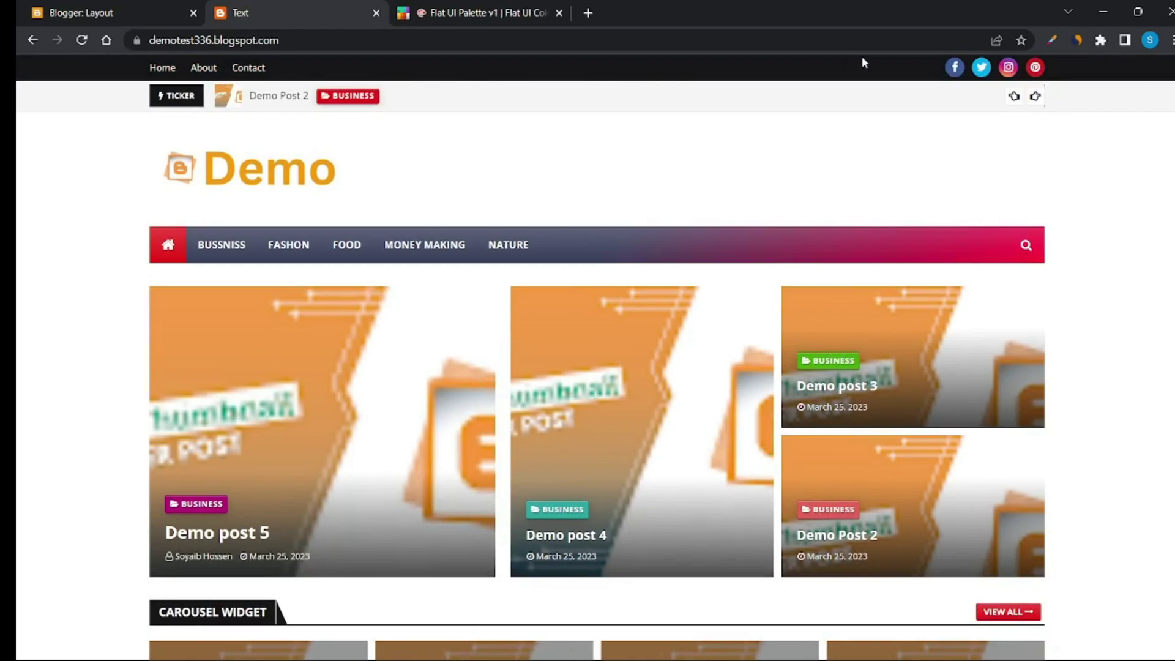
Set the About link's site URL to / in the Top Navigation link list and save the item.
click(95, 7)
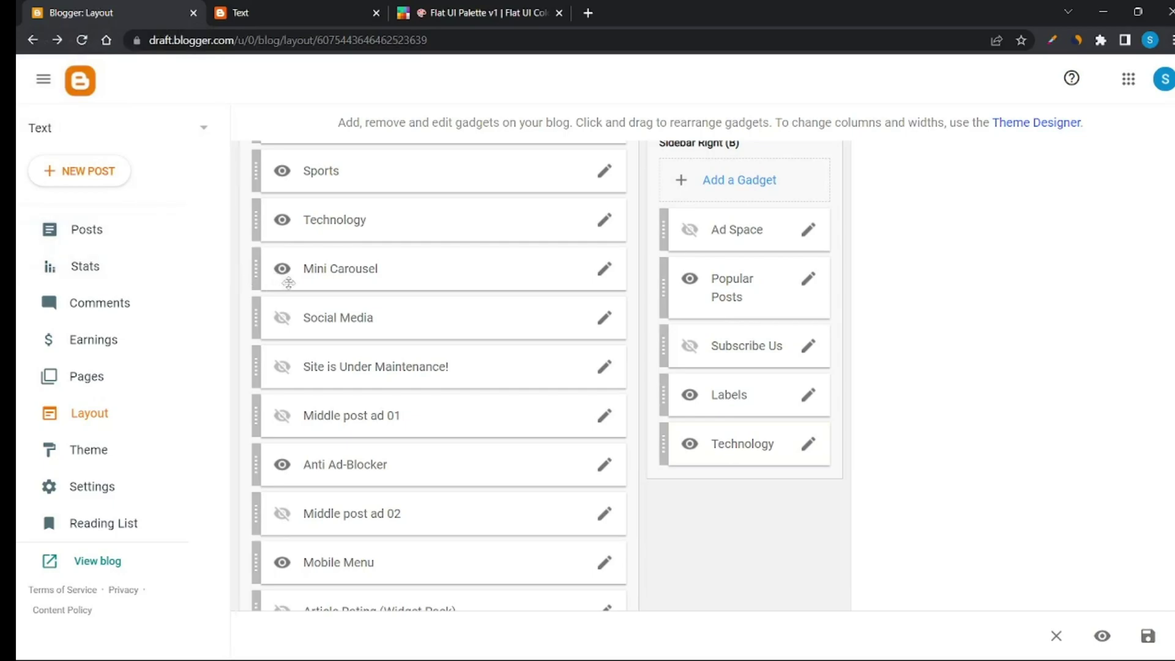
scroll(348, 298, up, 10)
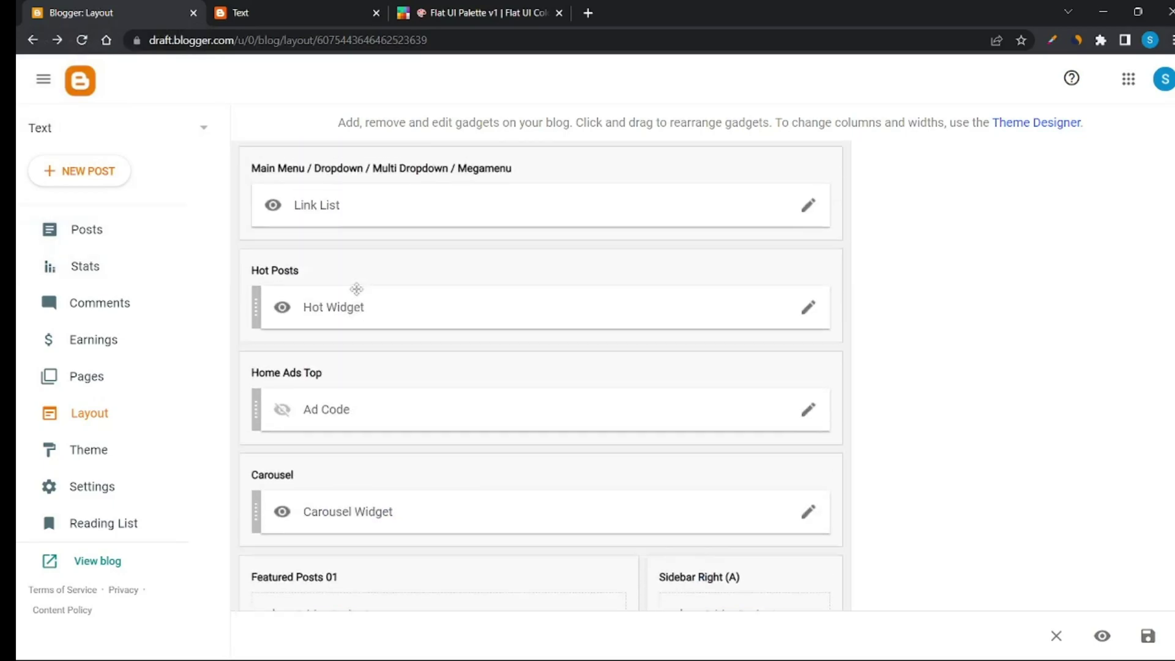
scroll(357, 289, up, 3)
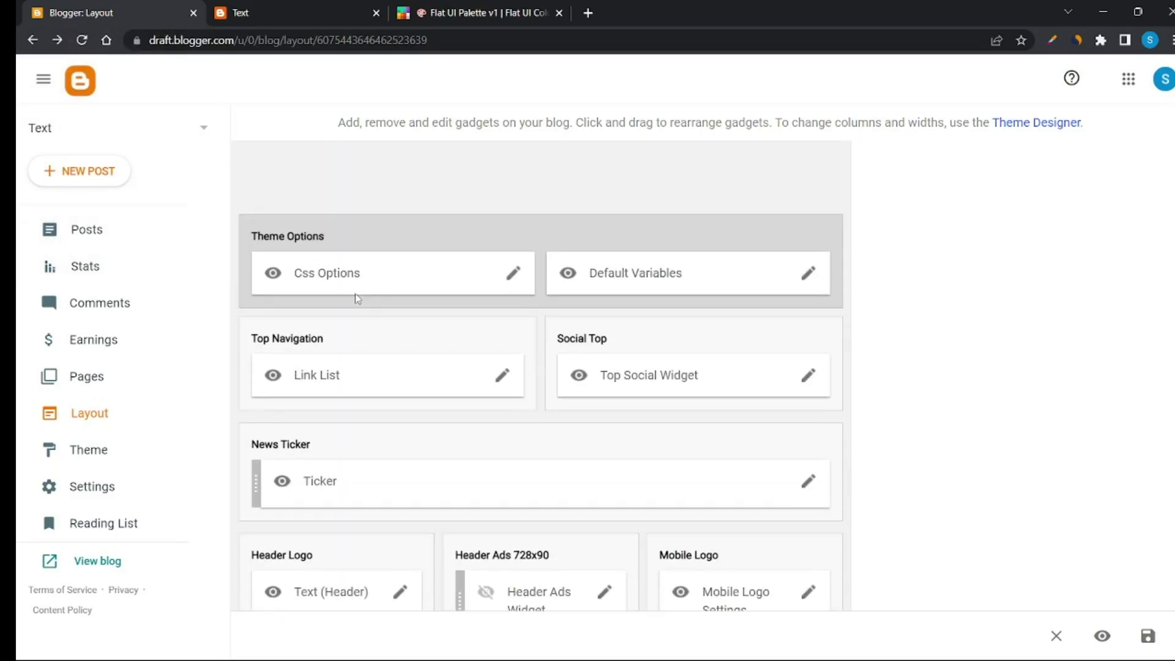
click(503, 376)
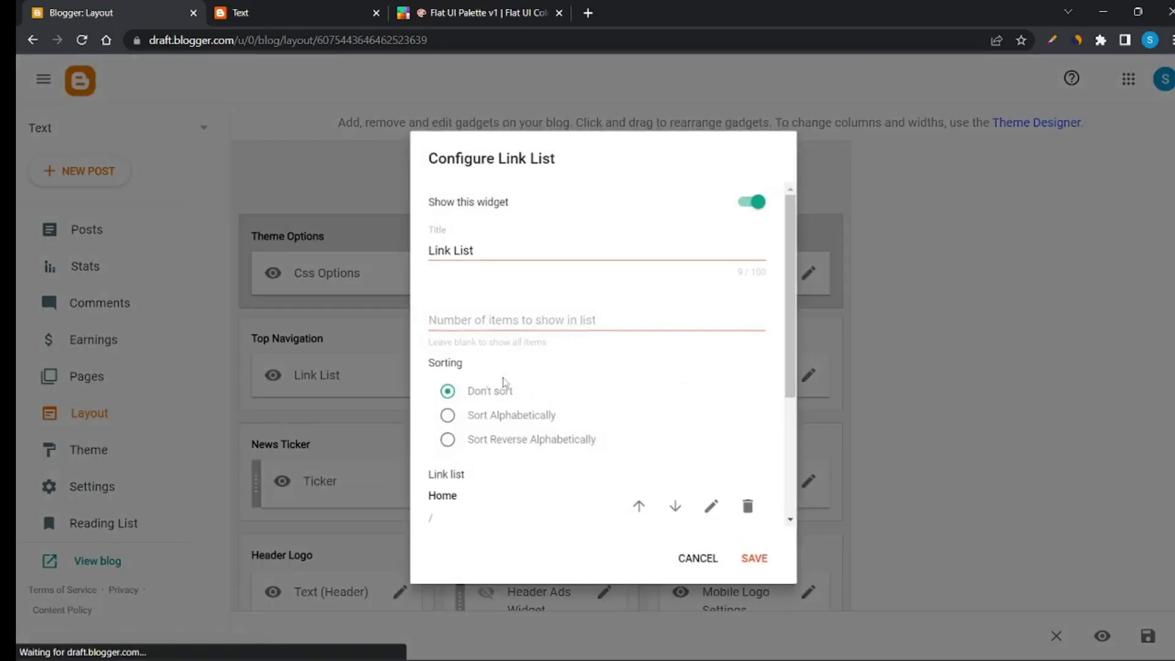
scroll(499, 399, down, 3)
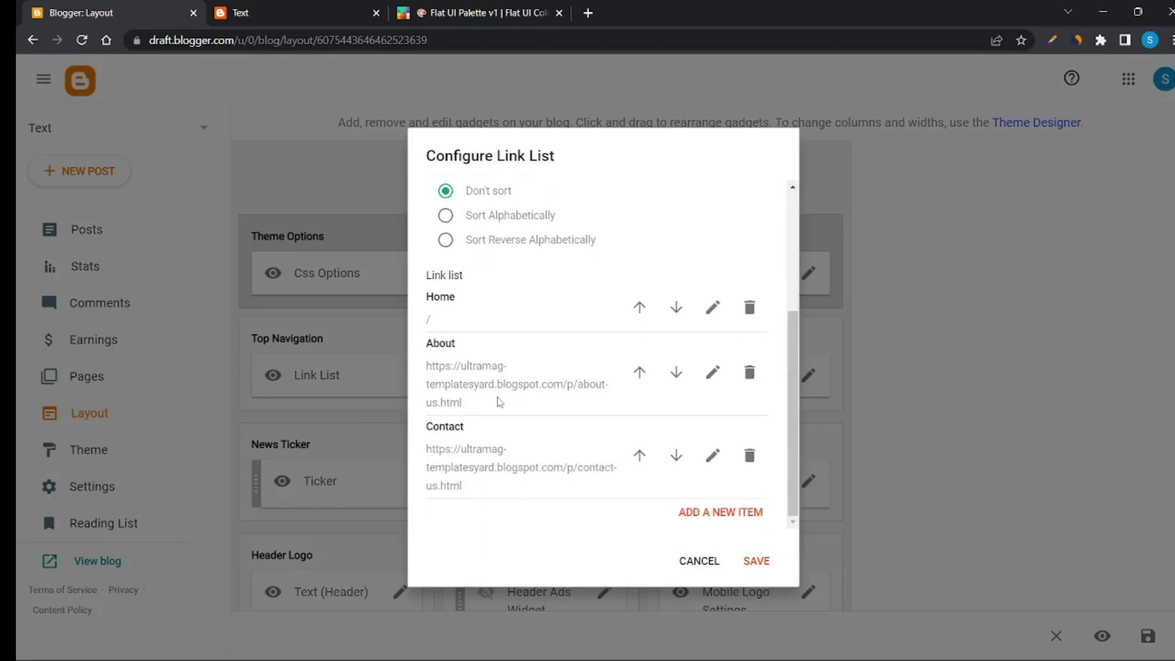
click(712, 372)
triple_click(560, 434)
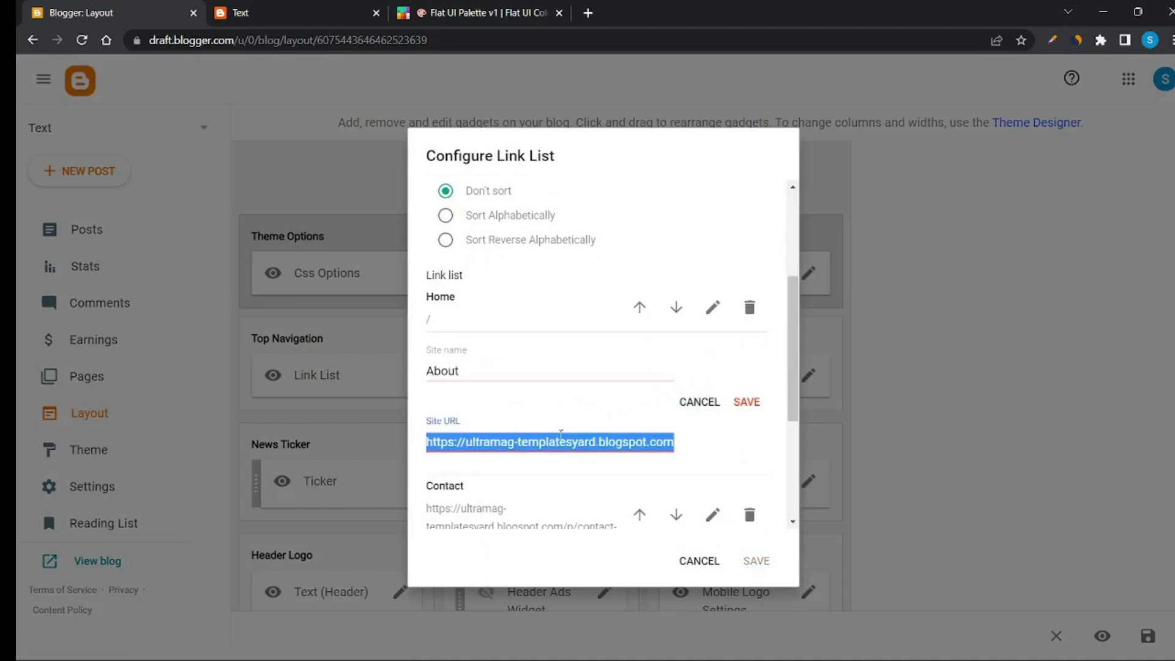
text(/)
click(746, 401)
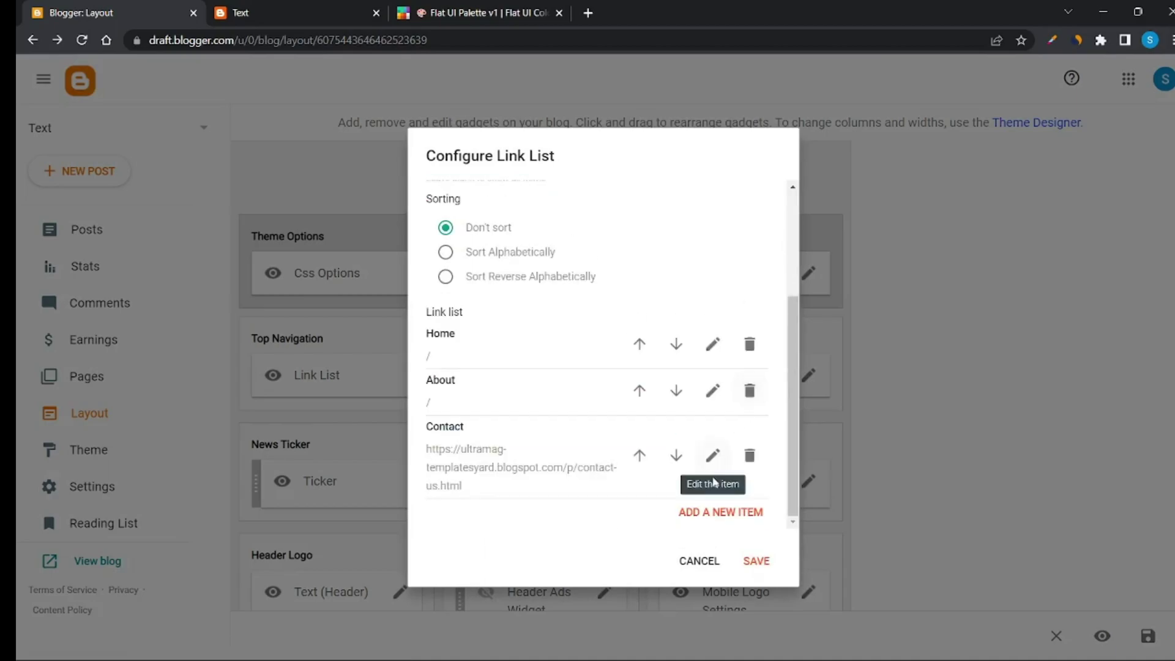
Set the Contact link's site URL to / in the Top Navigation link list and save the widget.
click(711, 456)
triple_click(579, 450)
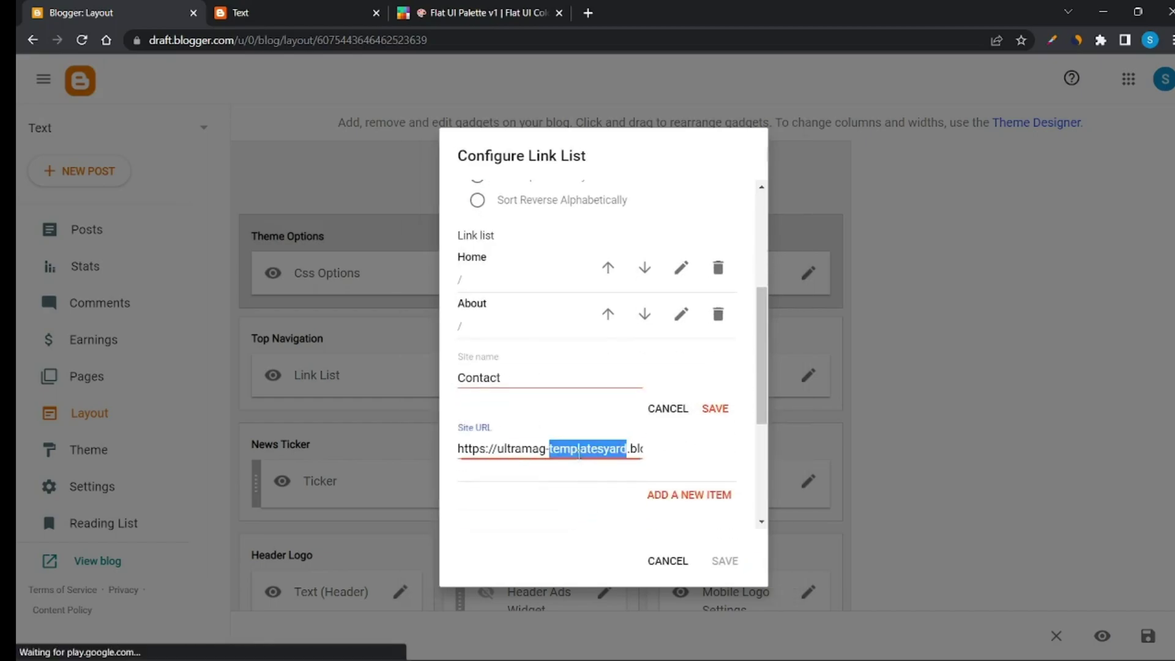
text(/)
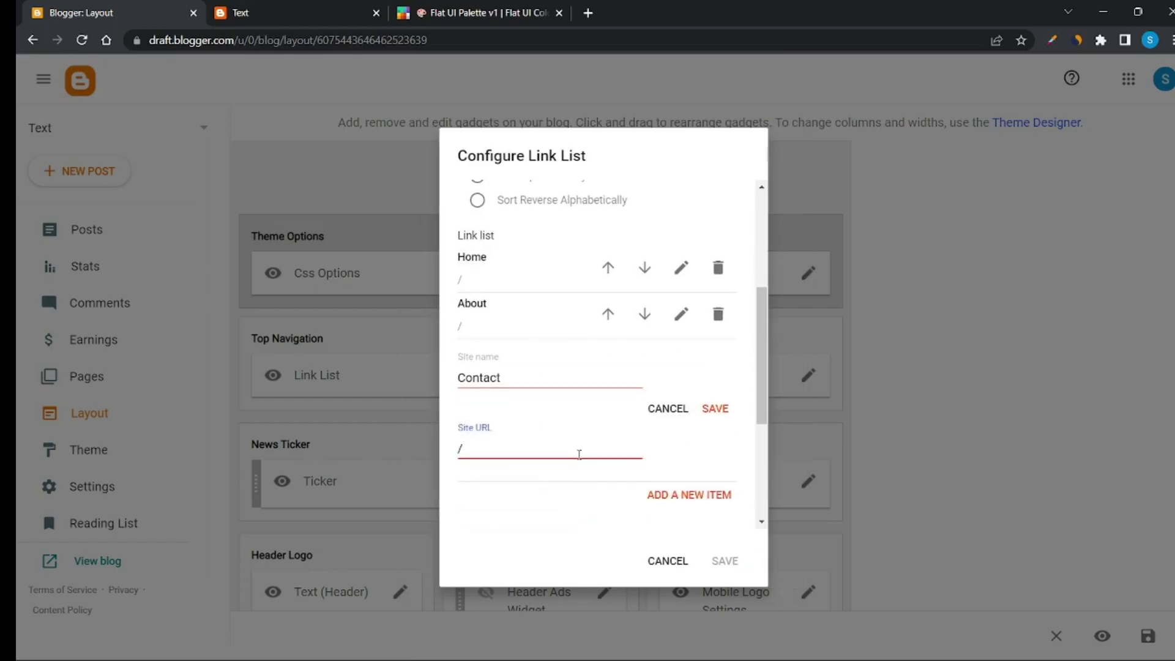
click(715, 408)
click(723, 559)
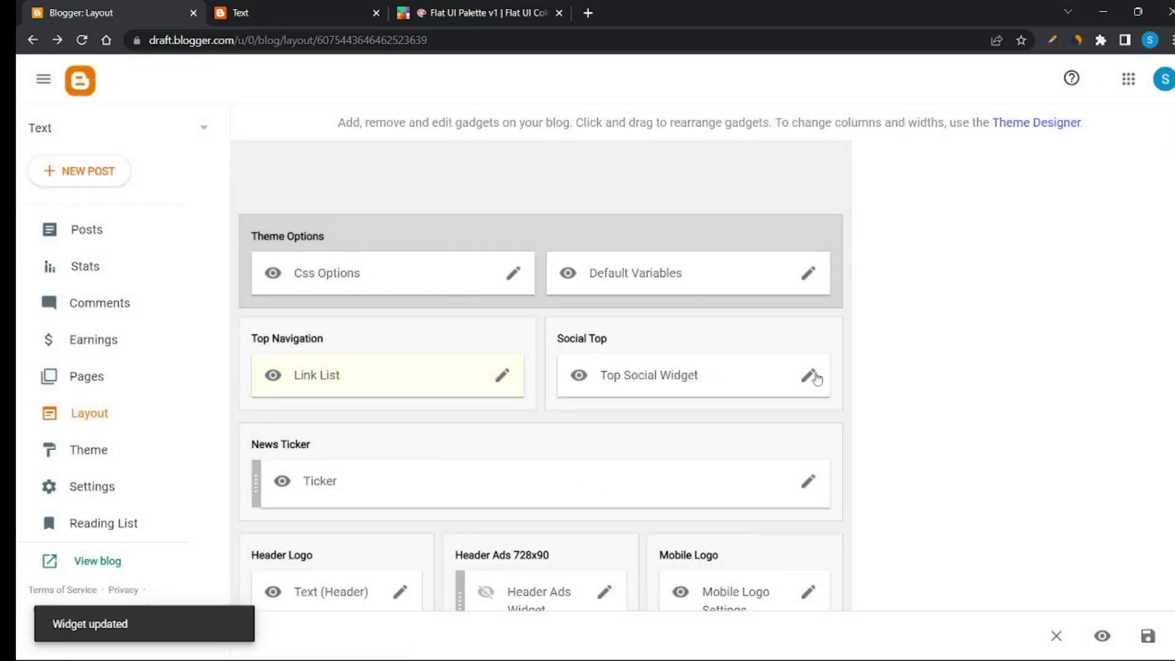
Set the facebook link's site URL to / in the Top Social Widget and save the widget.
click(809, 376)
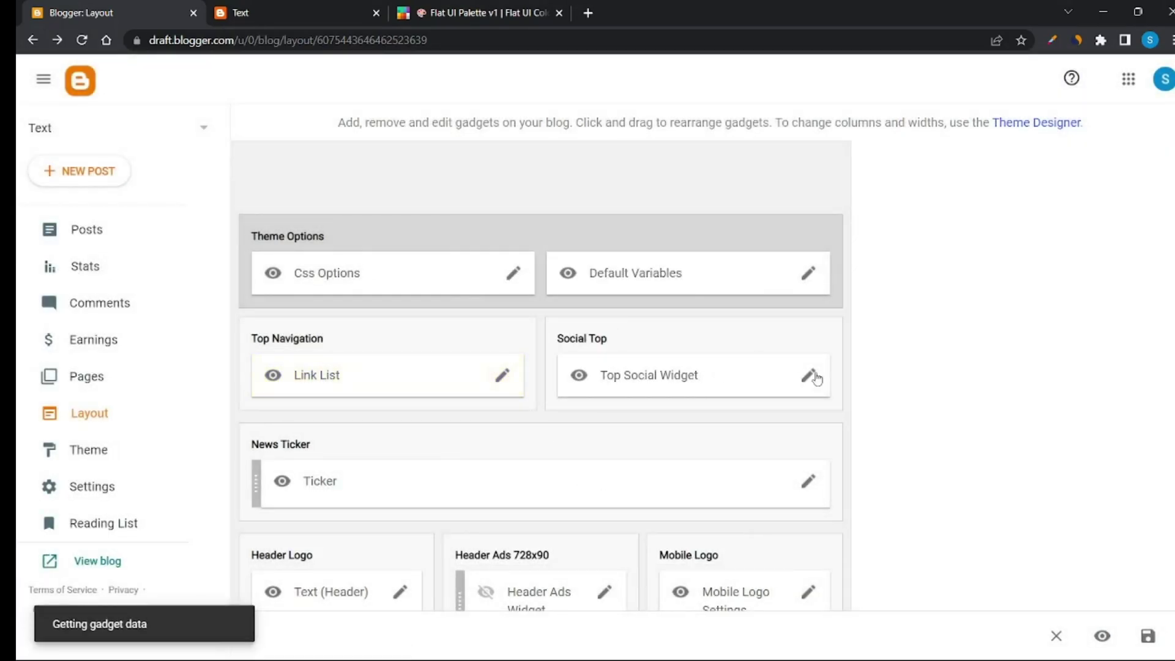
scroll(541, 459, down, 1)
click(685, 432)
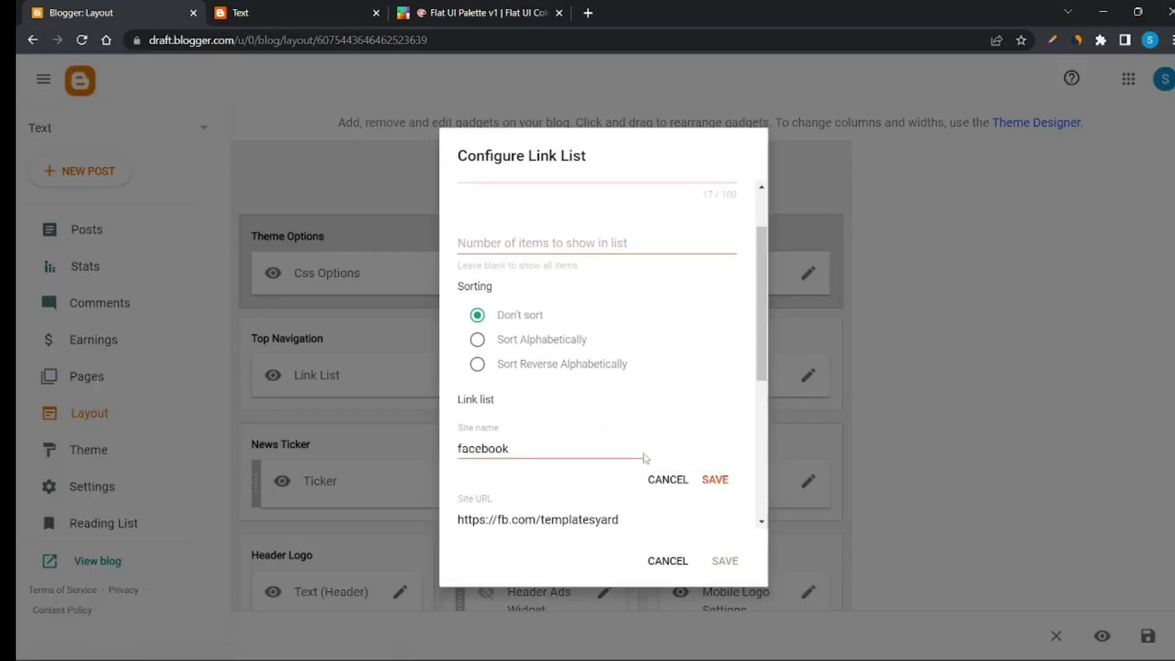
triple_click(557, 520)
text(/)
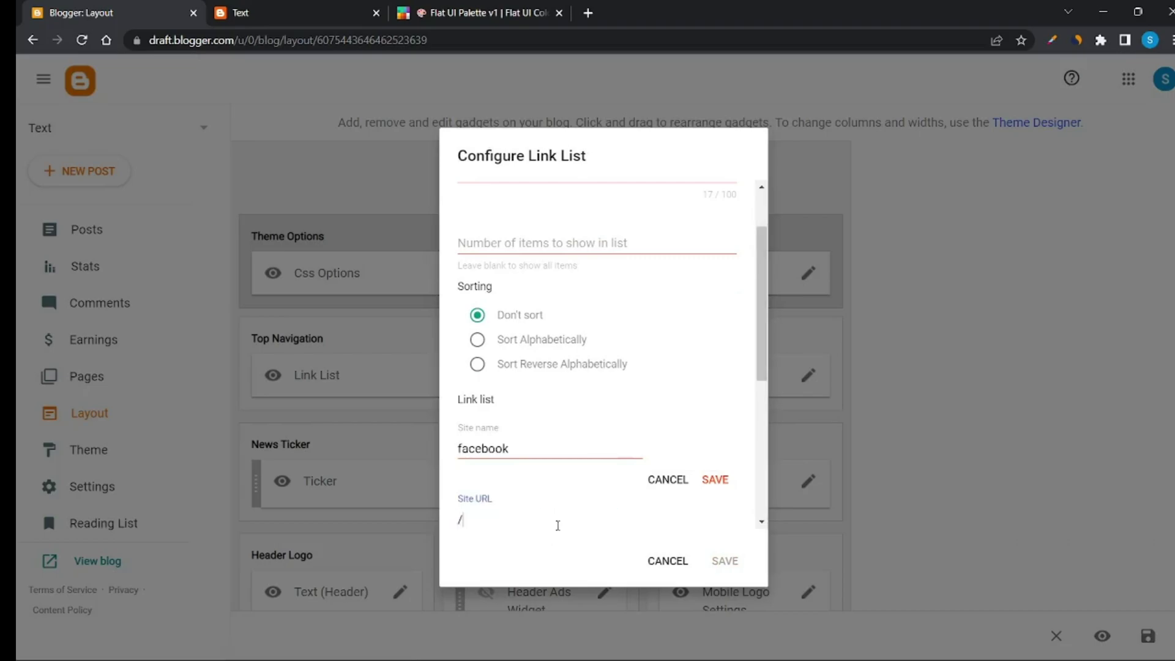
click(716, 490)
scroll(572, 486, down, 2)
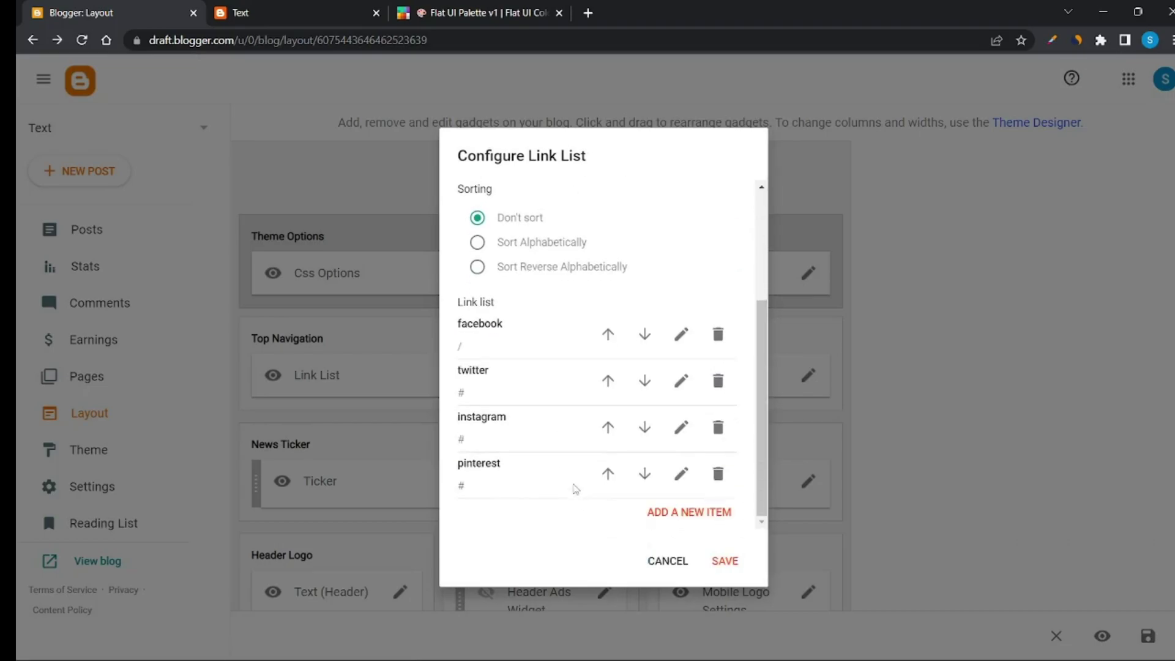
click(726, 561)
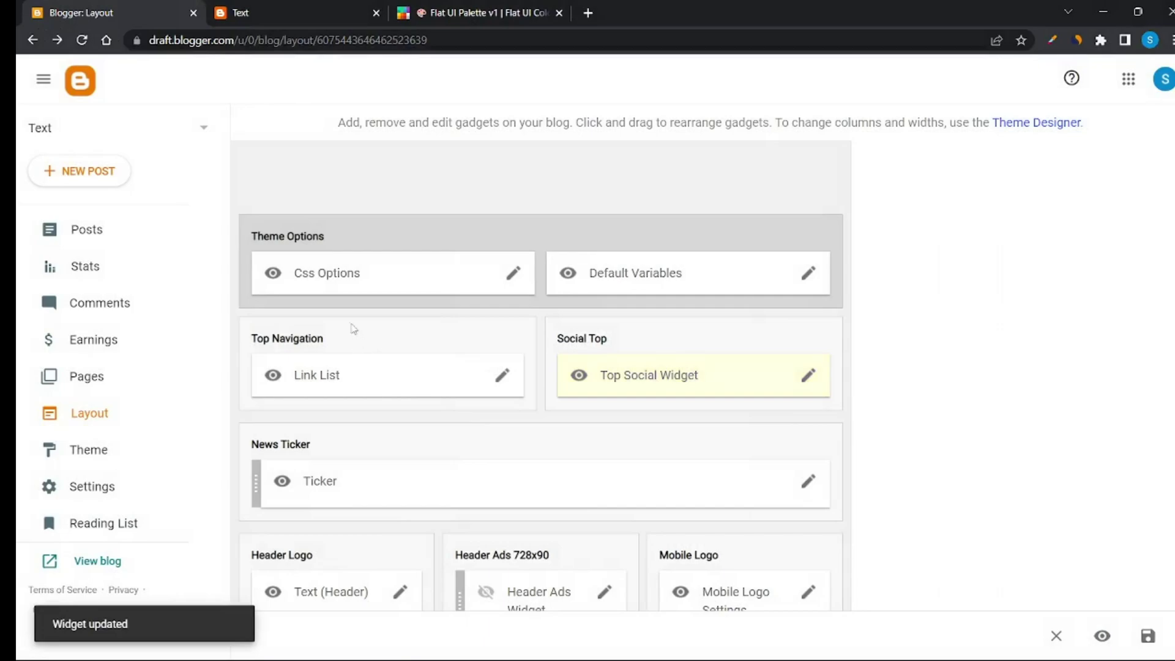
Open the blog's list of pages.
click(128, 384)
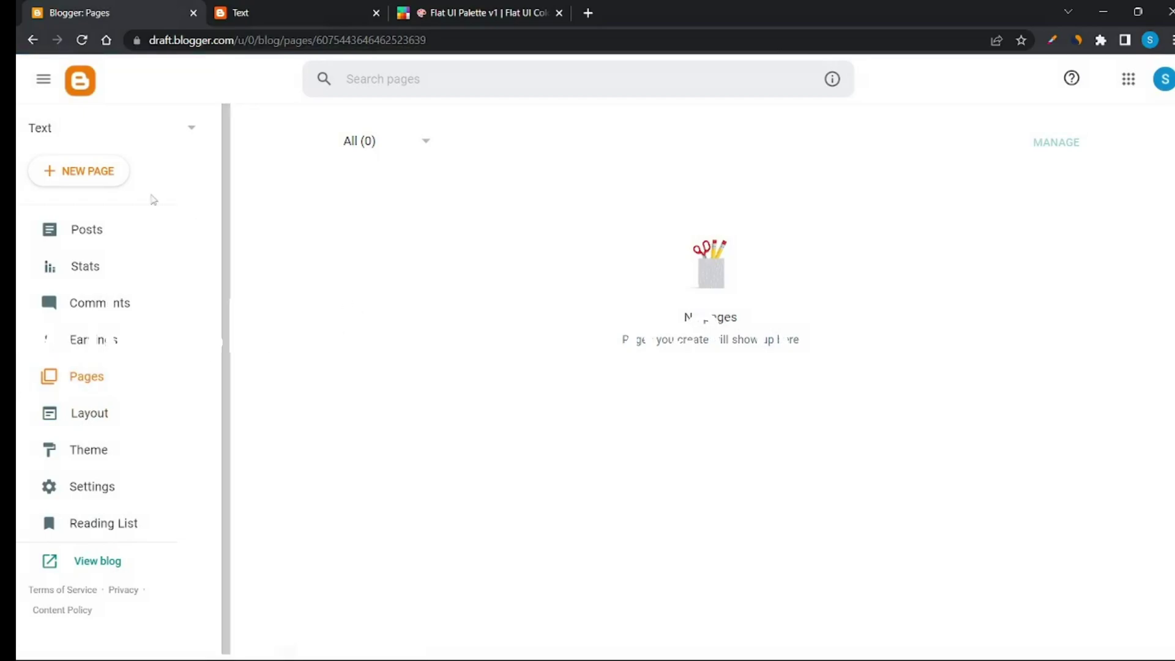
Create a new blog page and ask ChatGPT to "write about us page for my newspaper website".
click(103, 174)
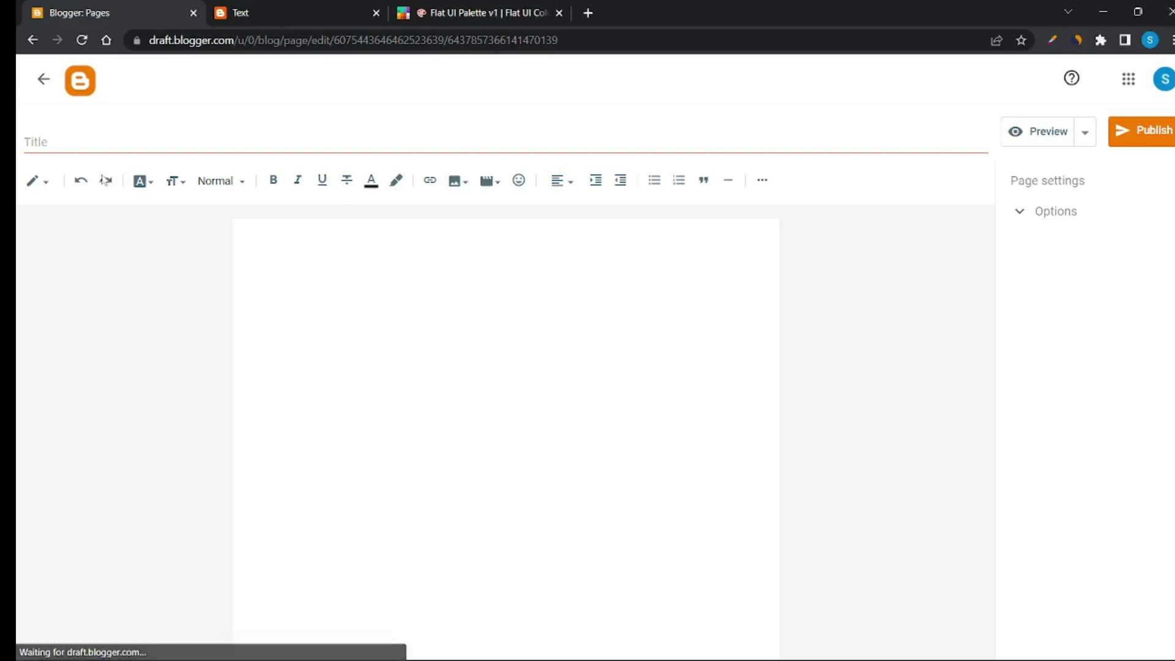
key(ctrl+t)
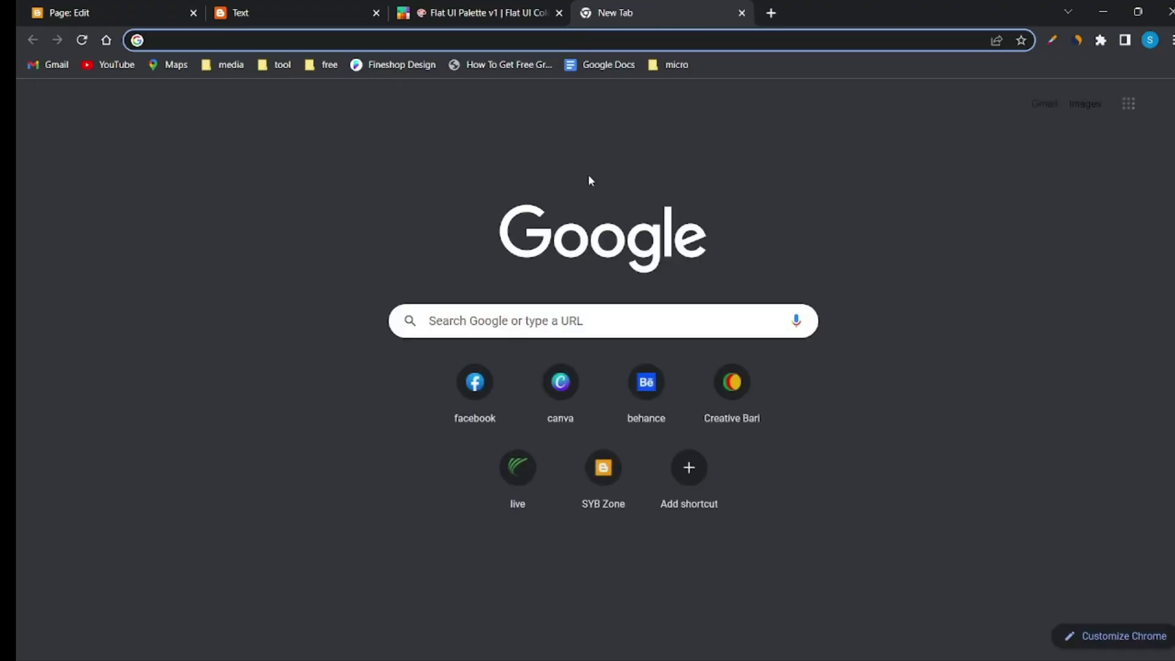
text(chat)
key(Return)
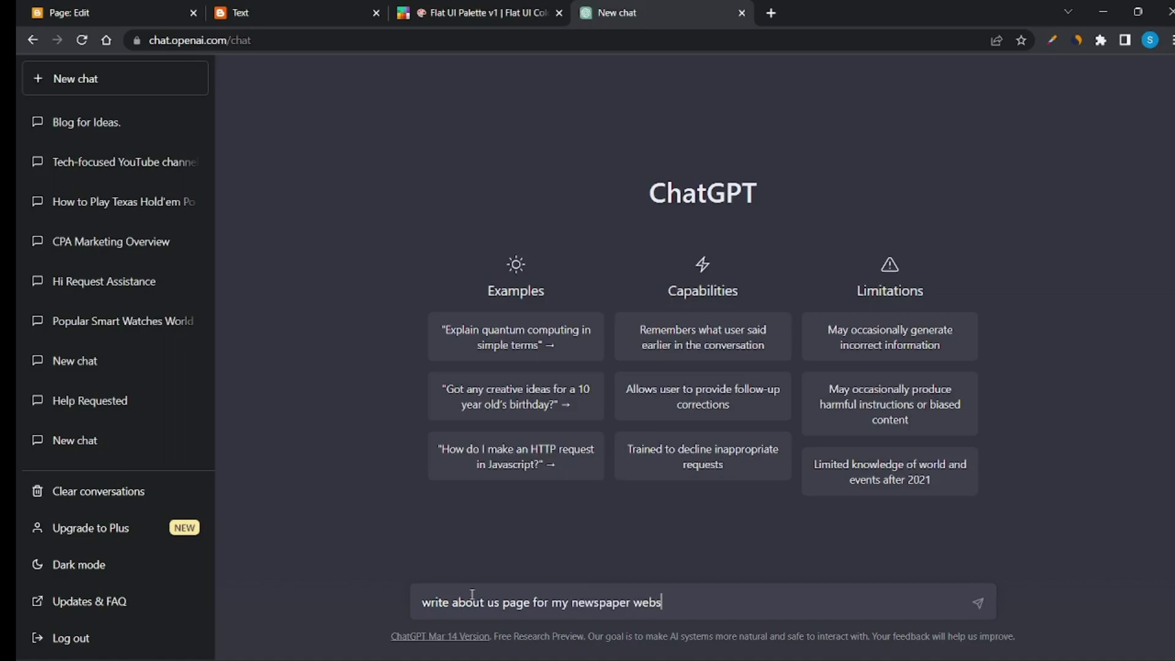
key(Return)
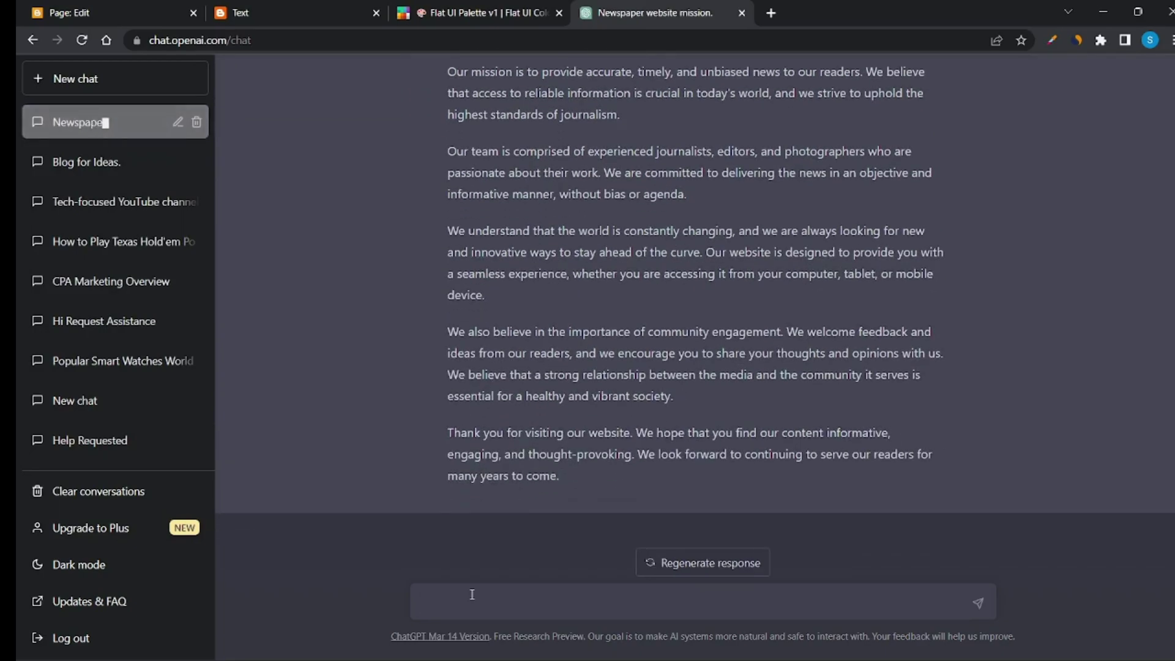
Copy ChatGPT's full about-us text into the body of the About page in Blogger.
mouse_move(589, 488)
mouse_down()
mouse_move(554, 392)
mouse_move(574, 388)
mouse_move(449, 151)
mouse_up()
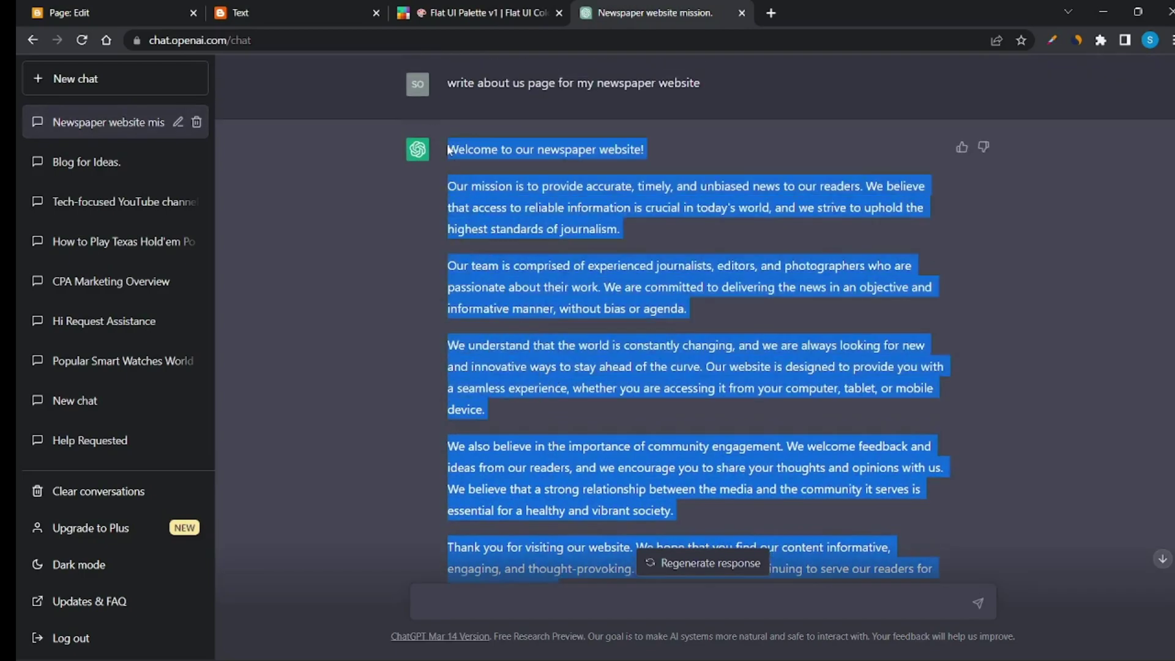
right_click(557, 226)
click(597, 216)
click(110, 13)
right_click(301, 260)
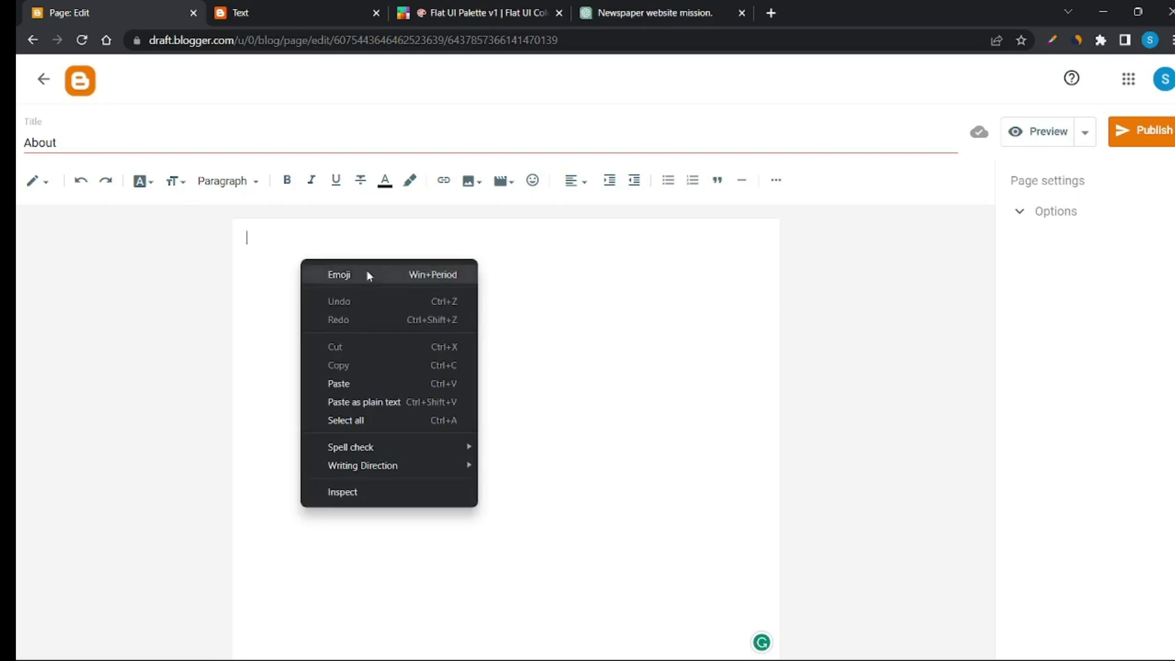
click(379, 385)
Strip the formatting and leading blank line from the pasted text, and publish the About page.
drag(244, 237, 514, 622)
click(776, 180)
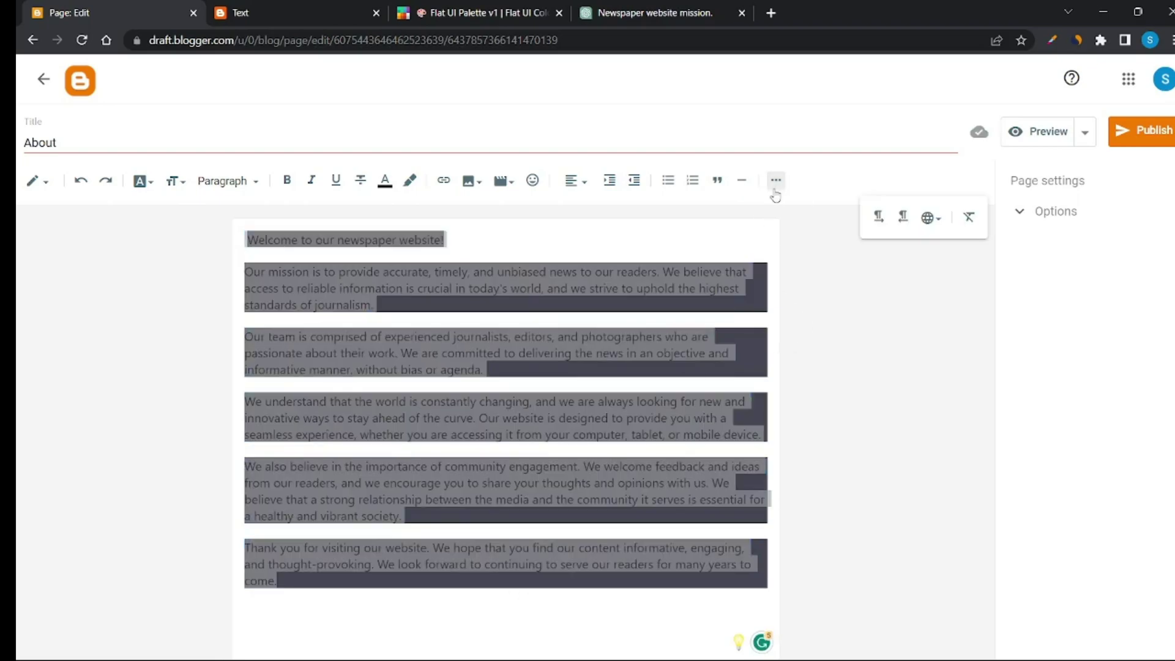
click(968, 216)
click(271, 266)
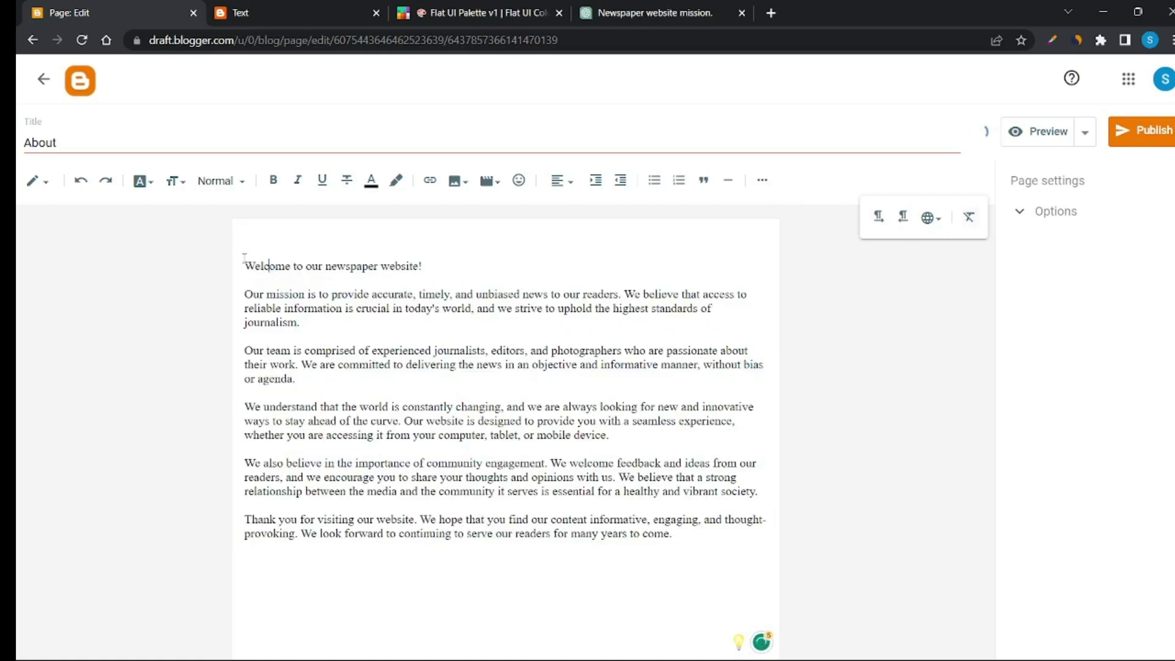
scroll(257, 267, down, 1)
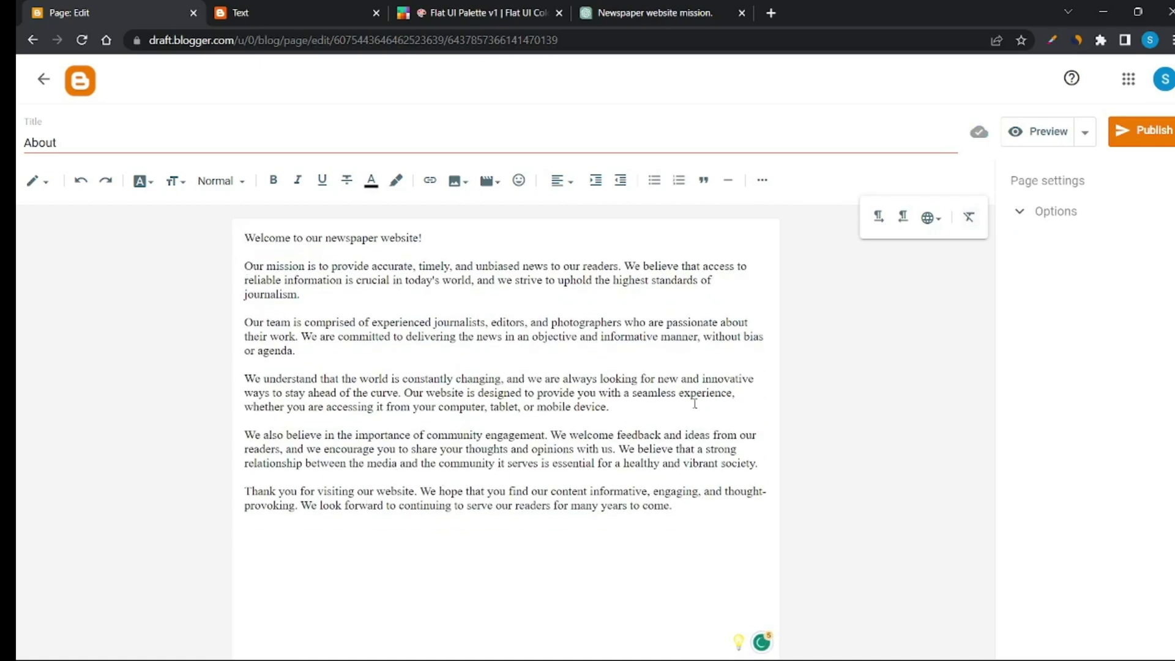
click(1144, 131)
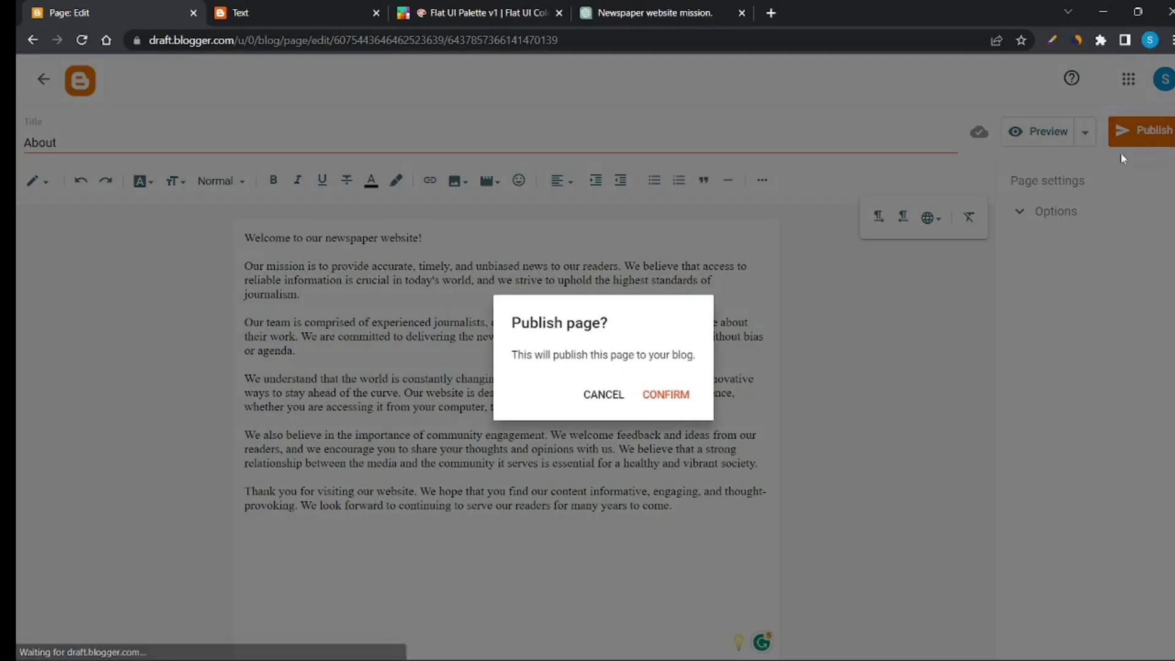
click(720, 394)
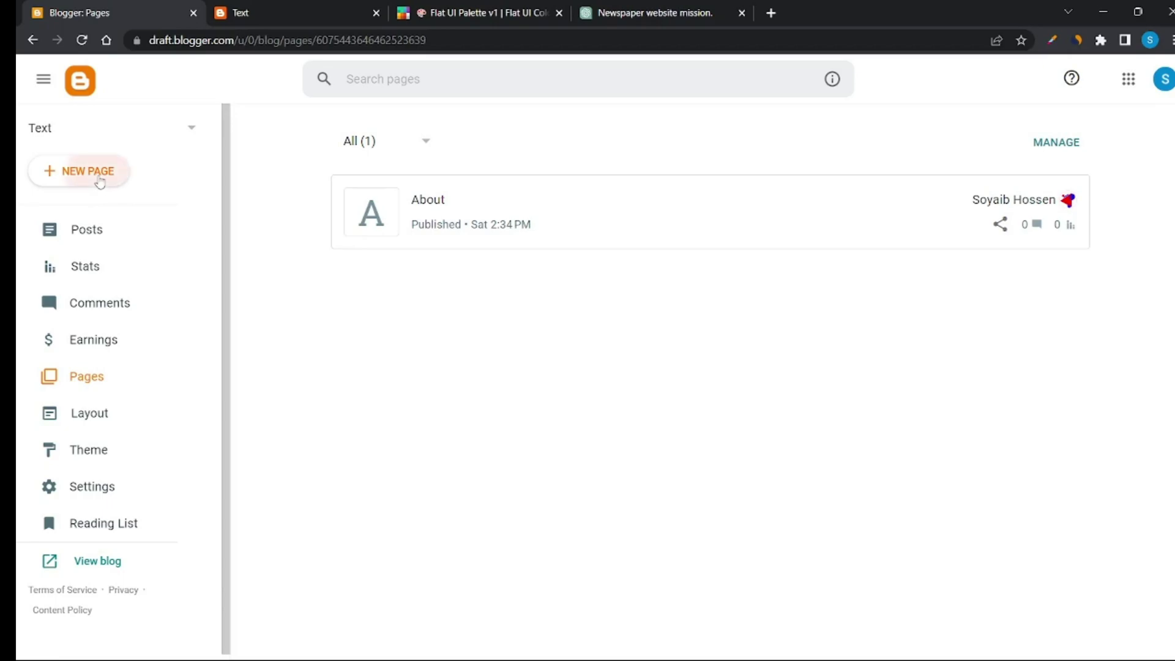
Create another blog page and open the privacypolicygenerator.info site from a web search for "privacy policy generator".
click(99, 179)
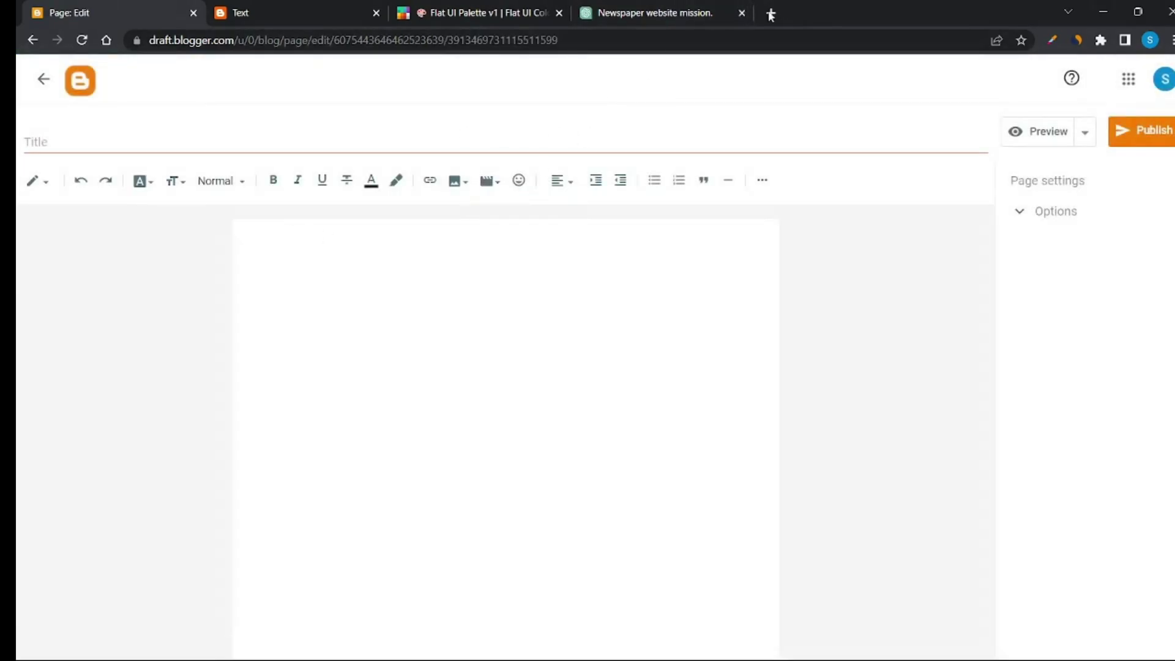
click(742, 13)
click(590, 14)
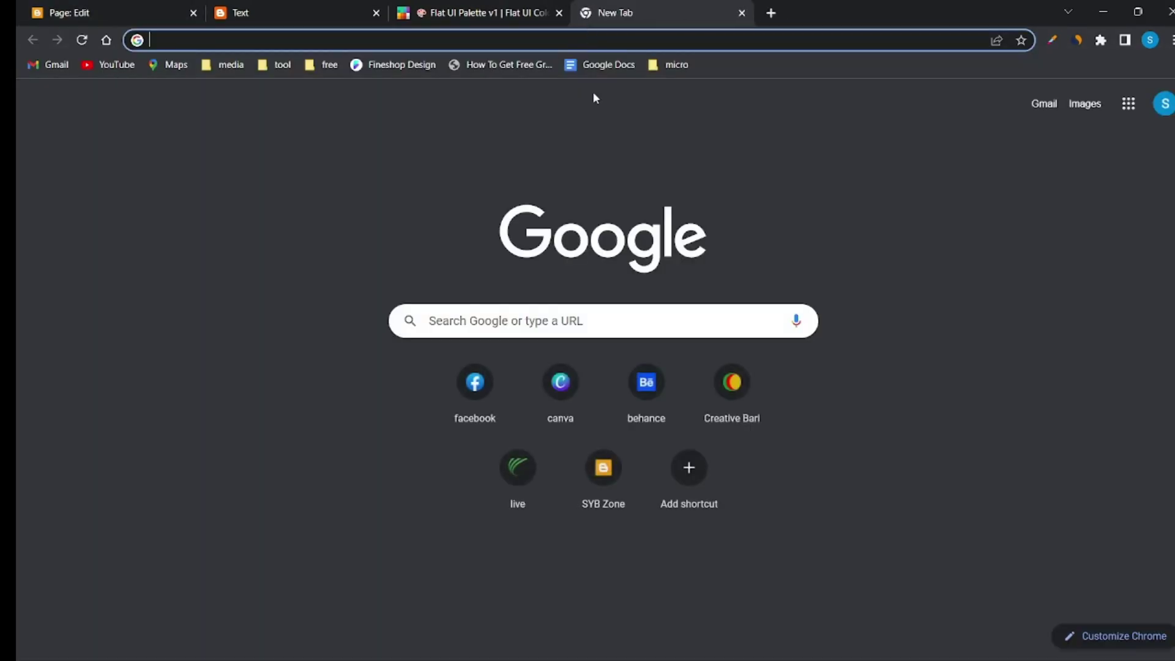
text(priva)
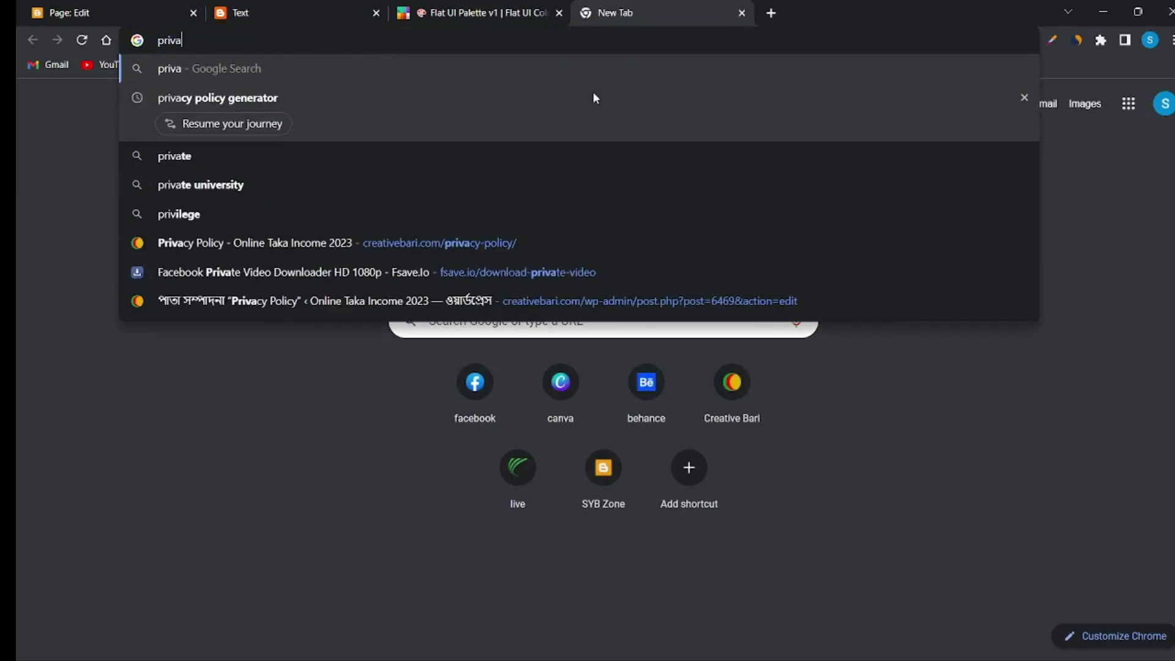
text(c)
click(593, 94)
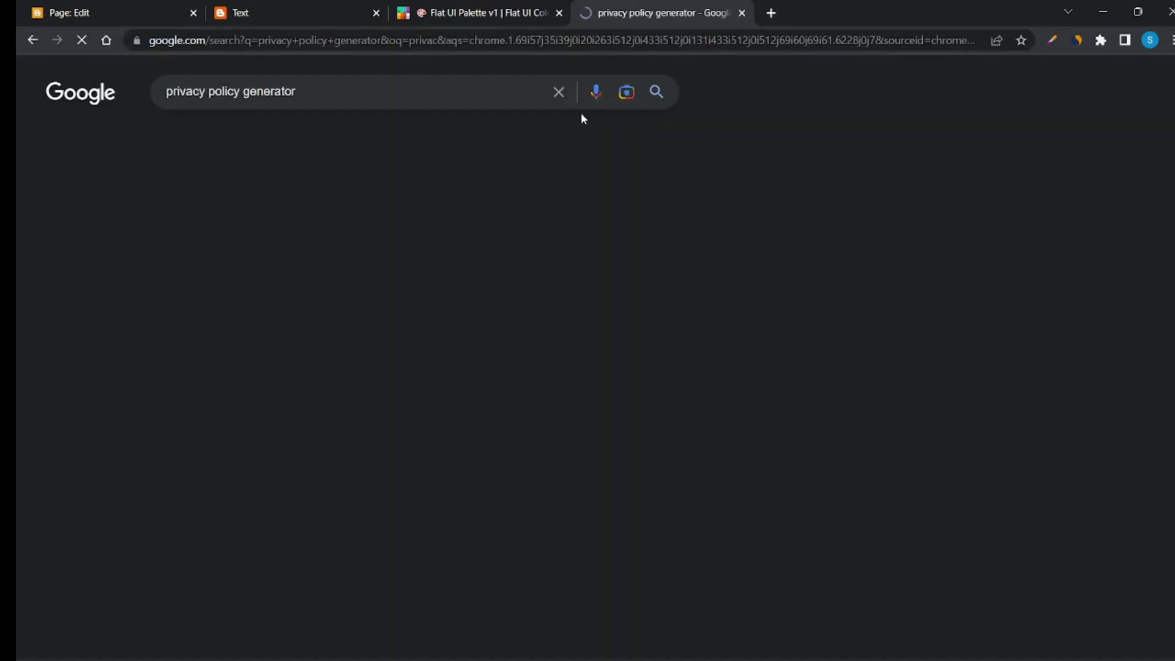
click(337, 233)
Consult the saved note in Sticky Notes and fill in "shot Tech" as the company name and "Demo" as the website name.
click(820, 262)
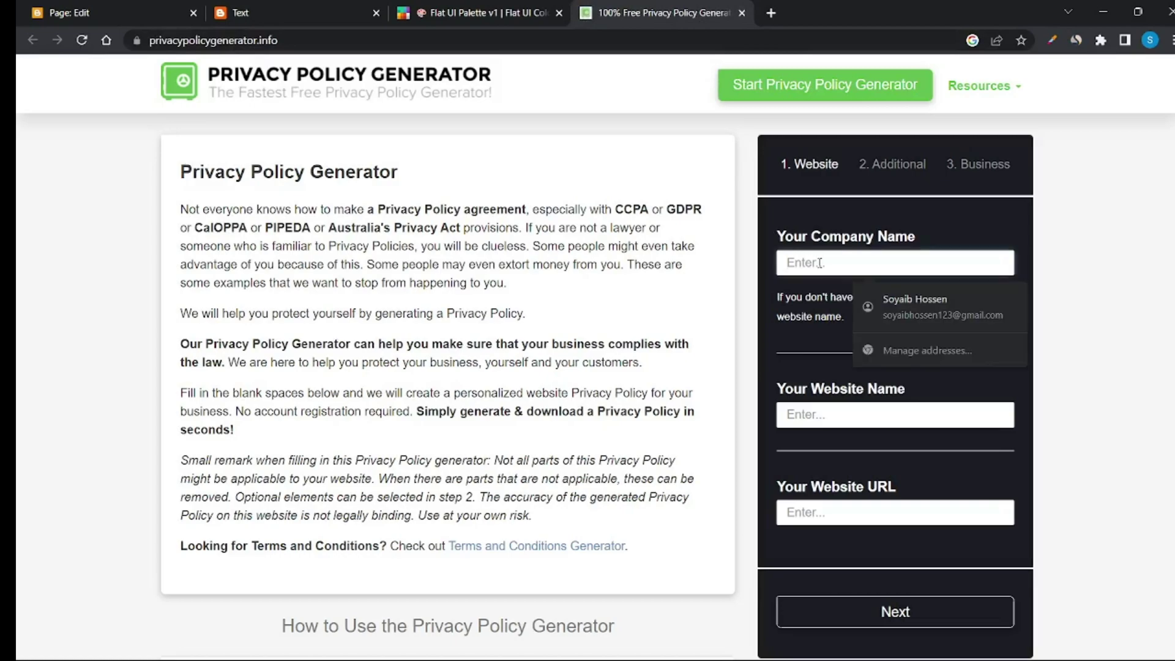
click(814, 643)
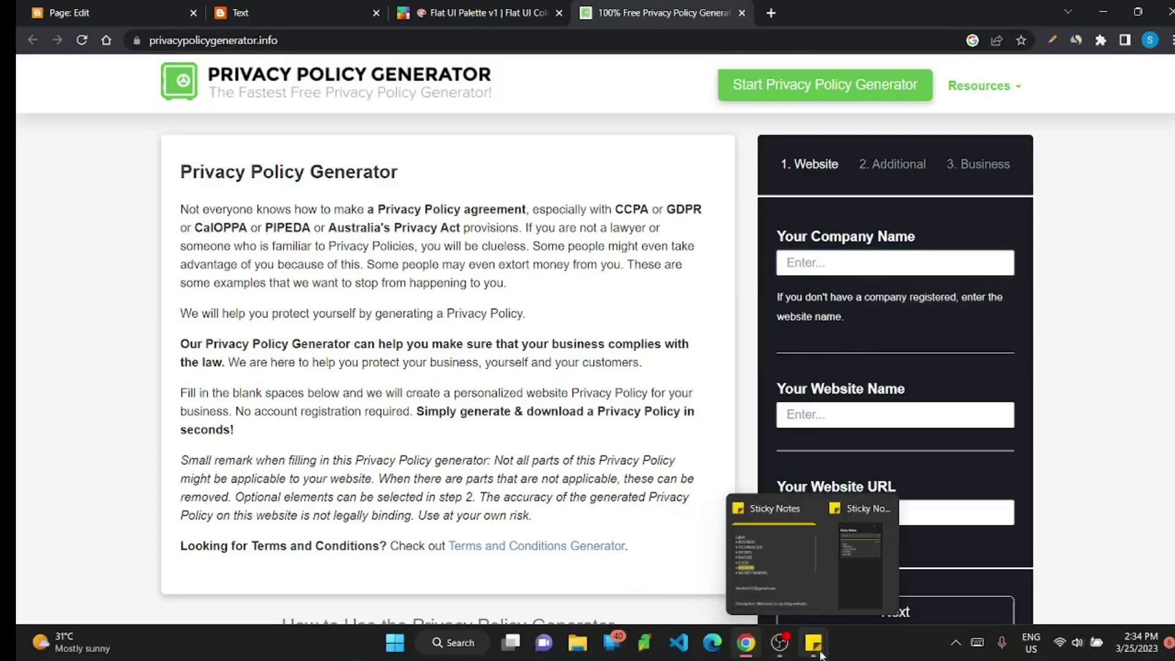
click(838, 557)
triple_click(792, 269)
key(alt+Tab)
click(827, 263)
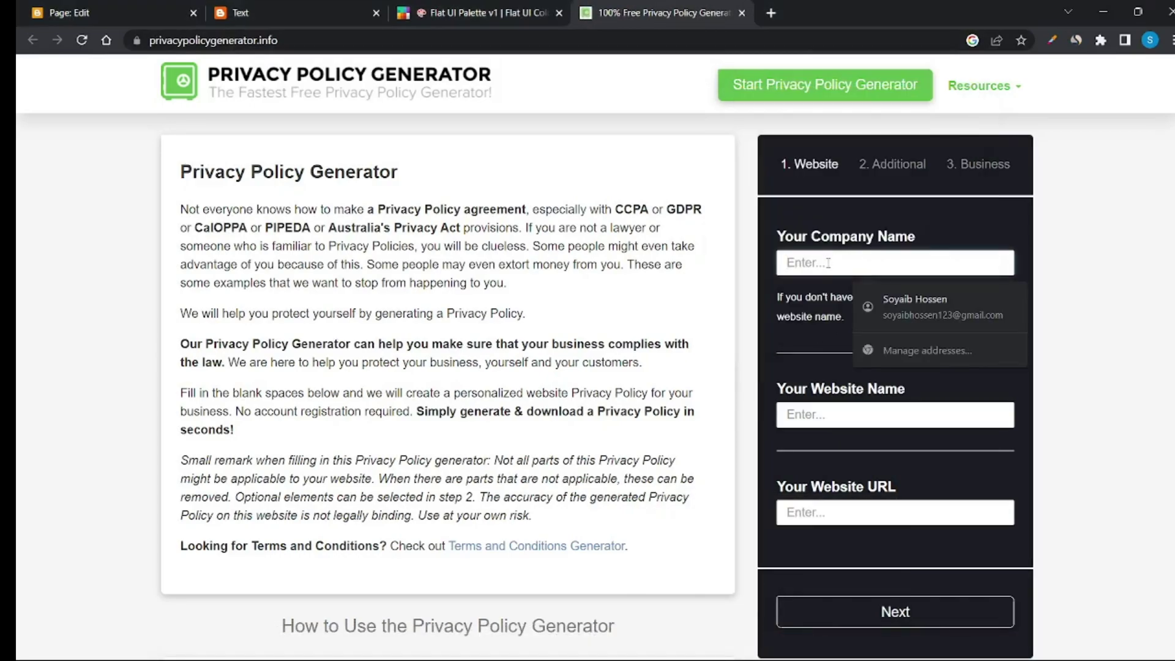
text(D)
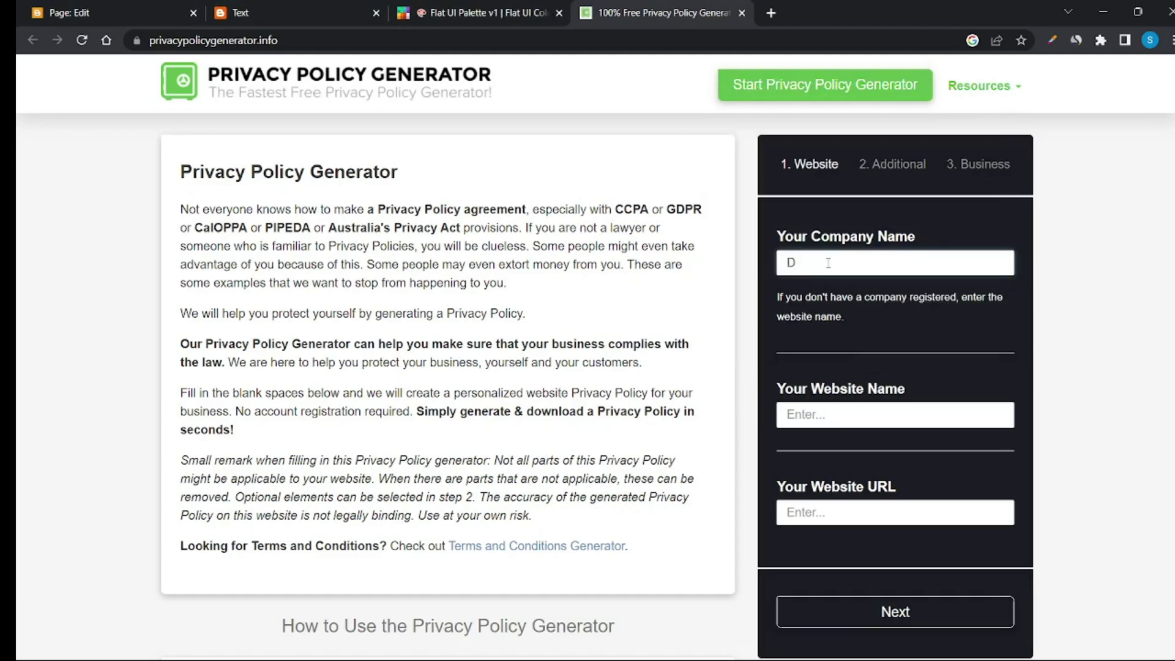
text(shot Tech)
click(852, 412)
text(Demo)
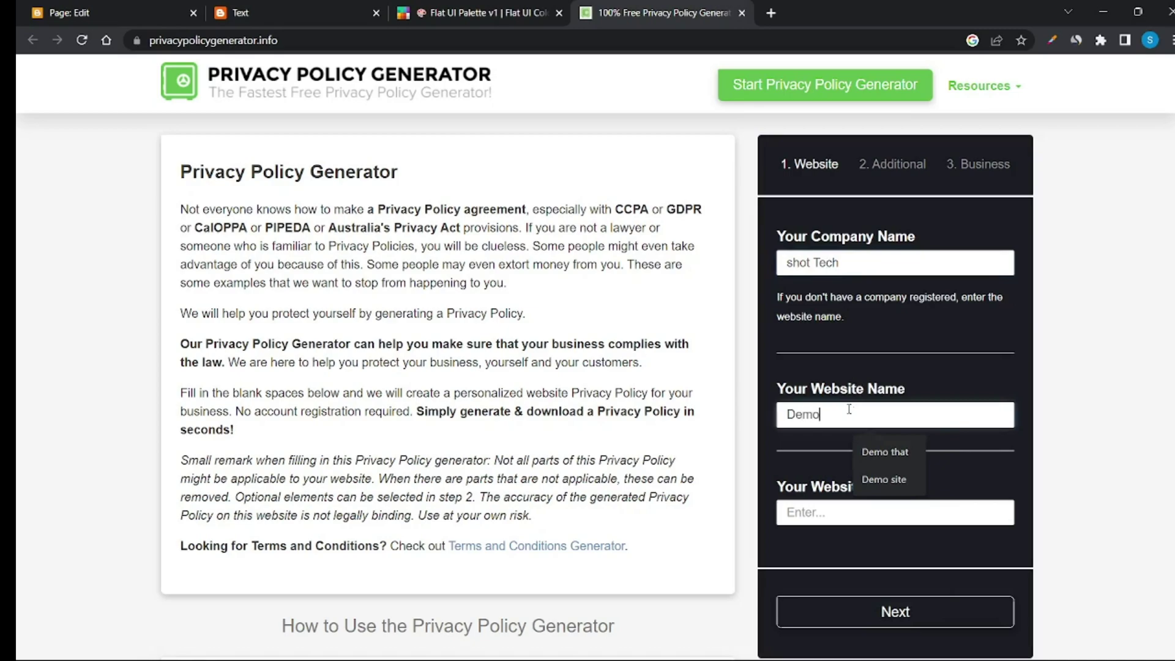
scroll(805, 472, down, 1)
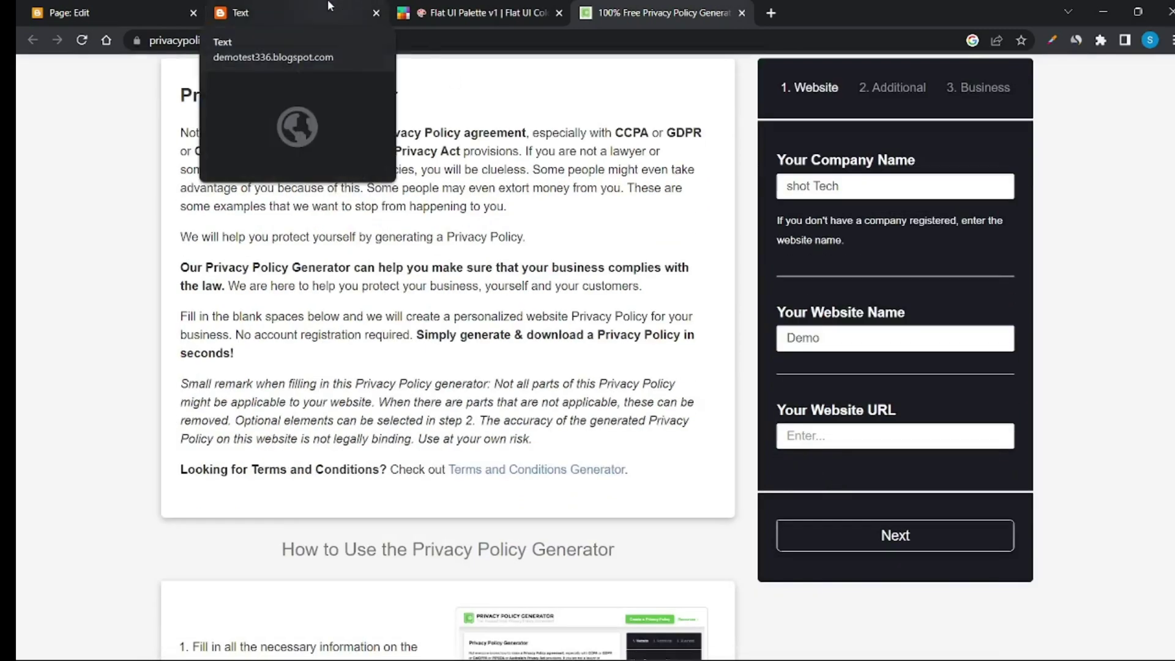
click(288, 13)
click(282, 43)
key(ctrl+c)
click(661, 13)
click(894, 435)
key(ctrl+v)
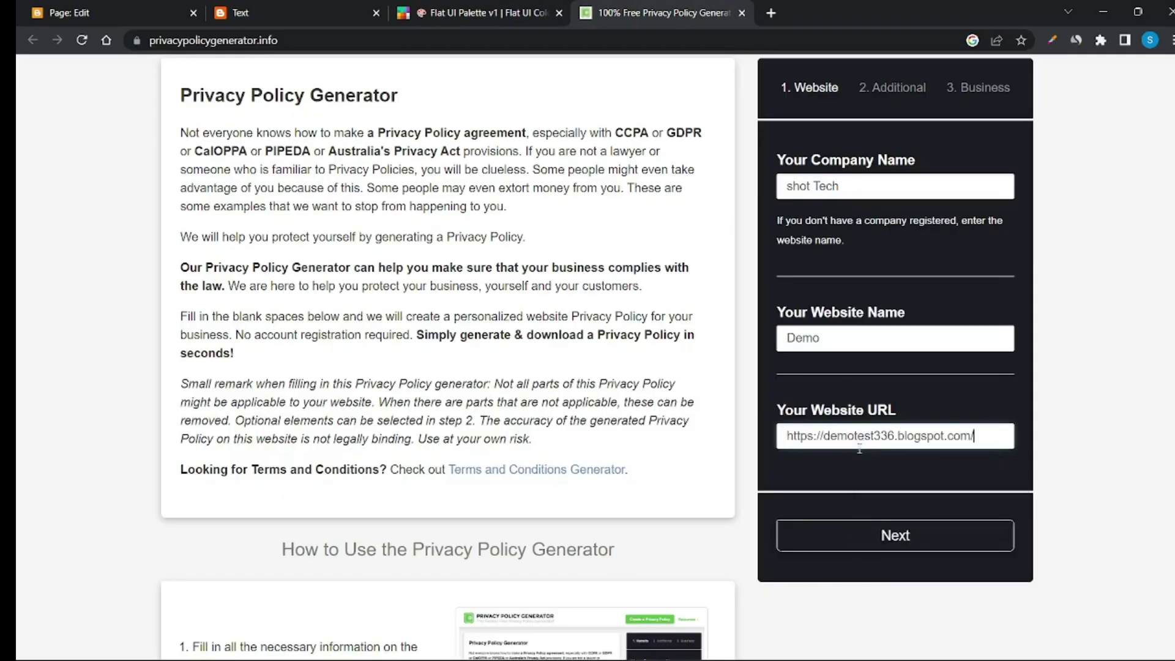
click(895, 535)
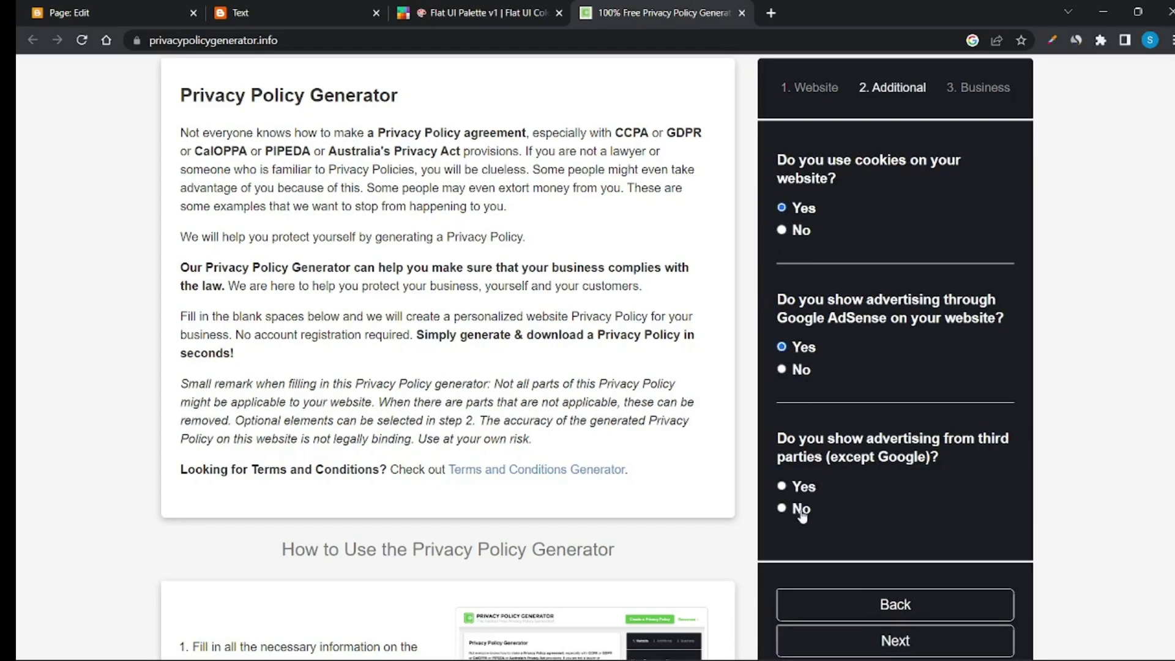
Proceed past the additional questions and set the business country to United States.
scroll(802, 516, down, 2)
click(897, 488)
click(848, 193)
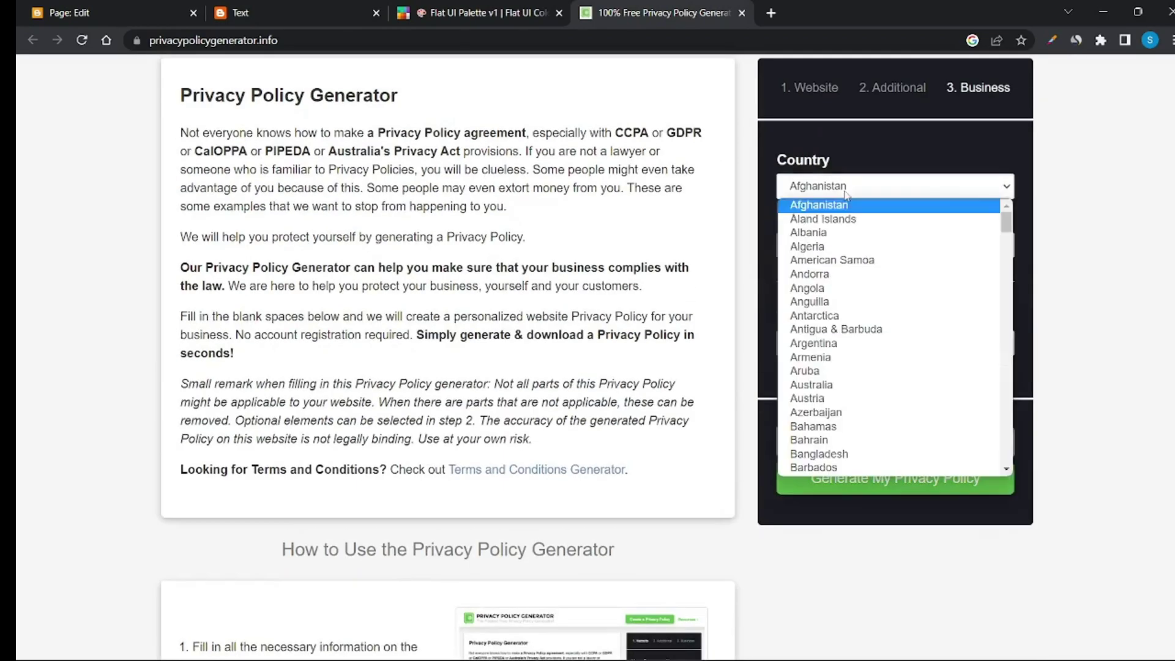
scroll(853, 320, down, 20)
click(847, 318)
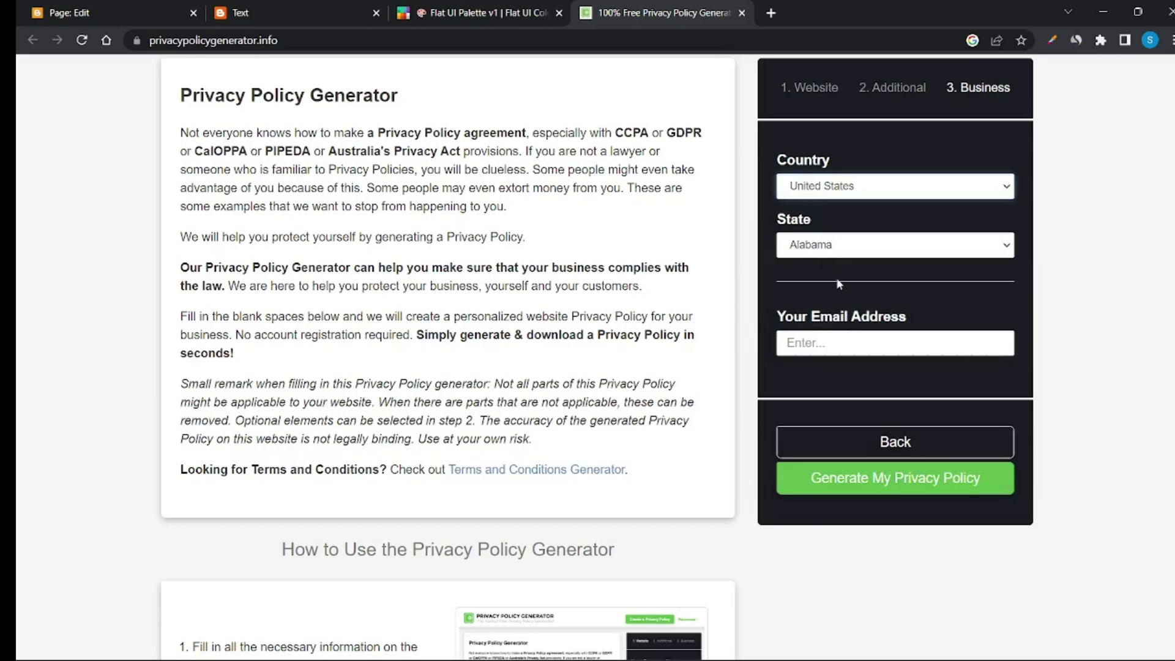
Fill in the contact e-mail address from the clipboard history and generate the privacy policy.
click(847, 340)
key(super+v)
click(869, 536)
click(904, 405)
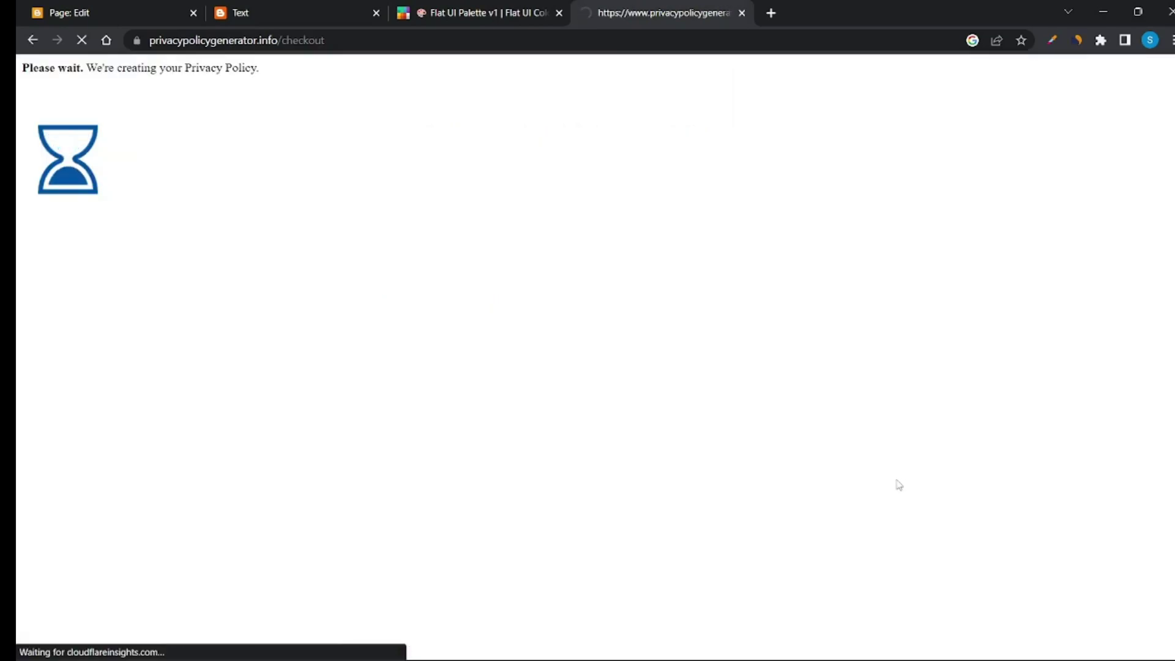
Copy the whole generated privacy policy into the body of the new Blogger page.
drag(185, 231, 361, 549)
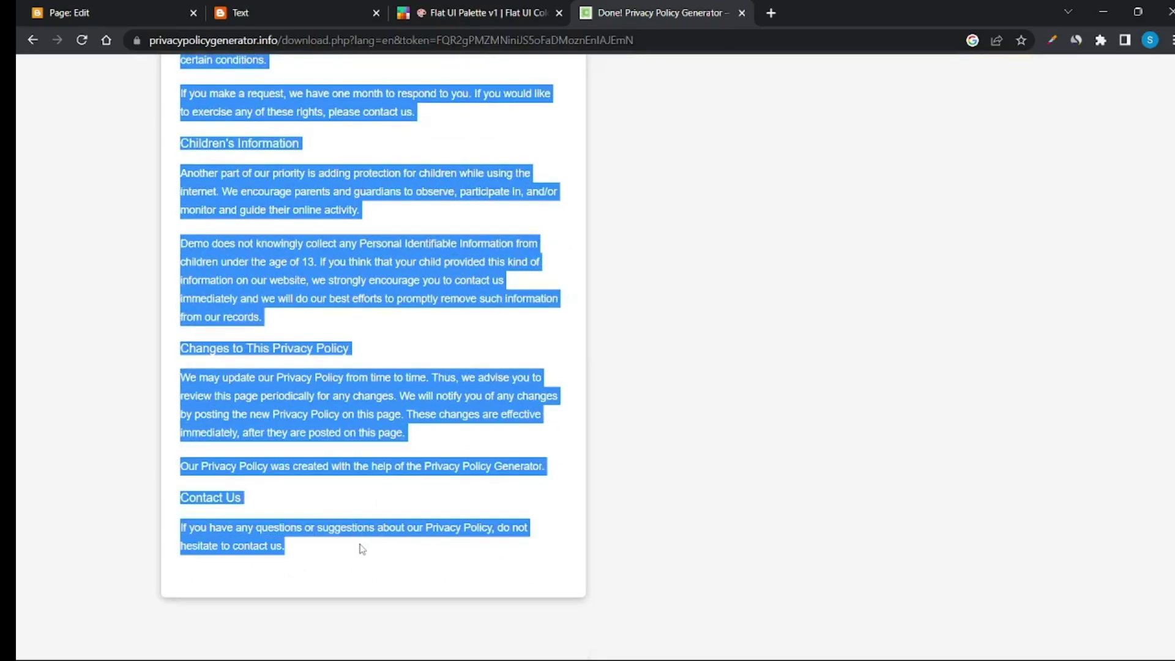
key(ctrl+c)
click(145, 8)
click(294, 244)
key(ctrl+v)
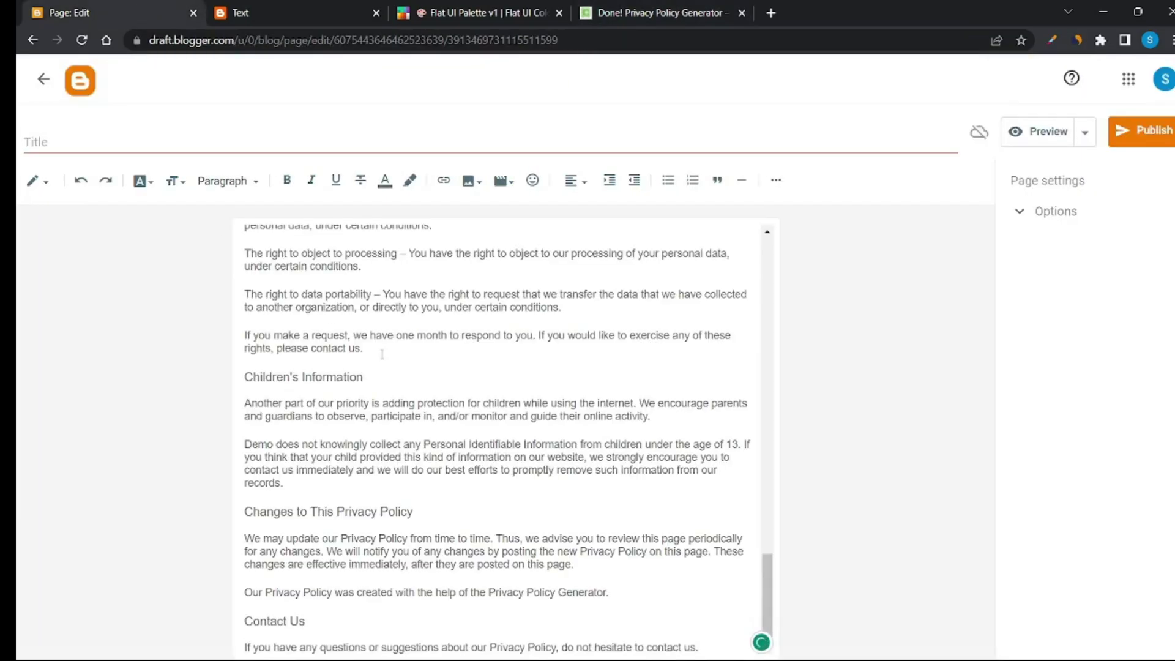
Title the page "Privacy Policy" and publish it to the blog.
scroll(382, 347, up, 4)
click(128, 144)
text(Privacy Policy)
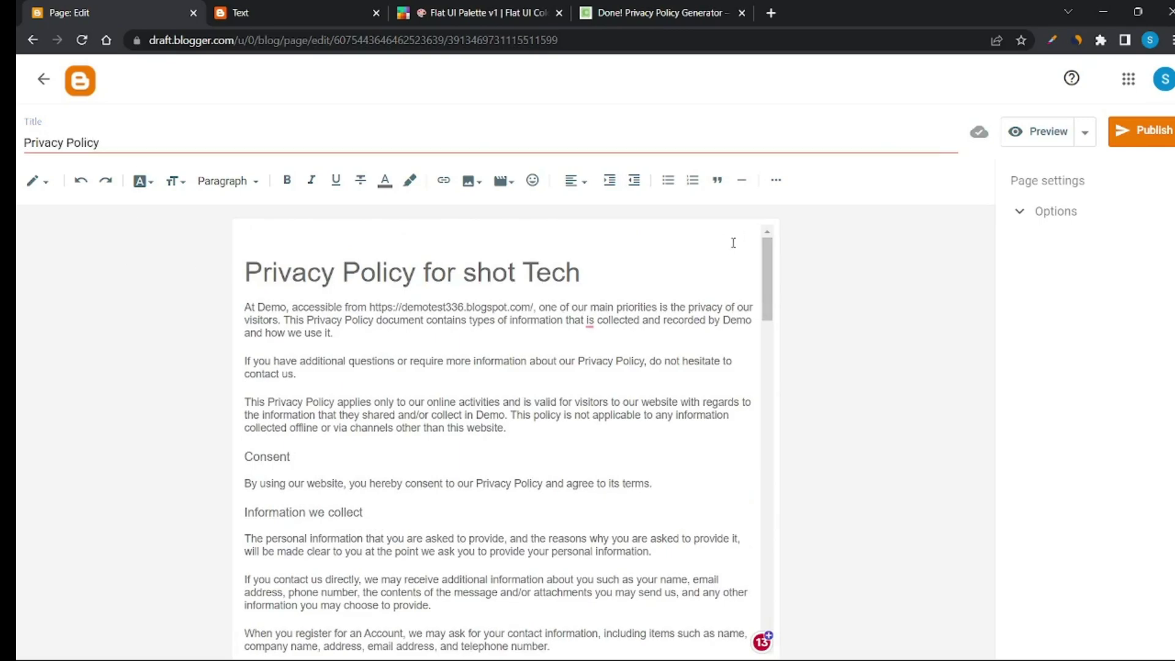
click(1141, 130)
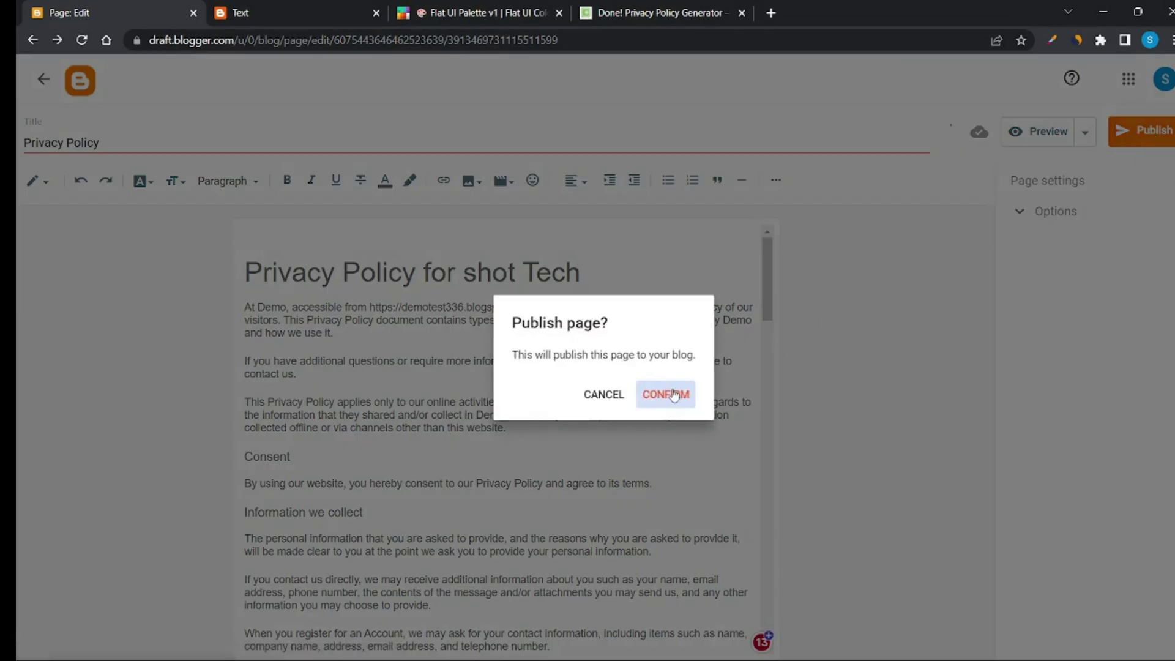
click(664, 318)
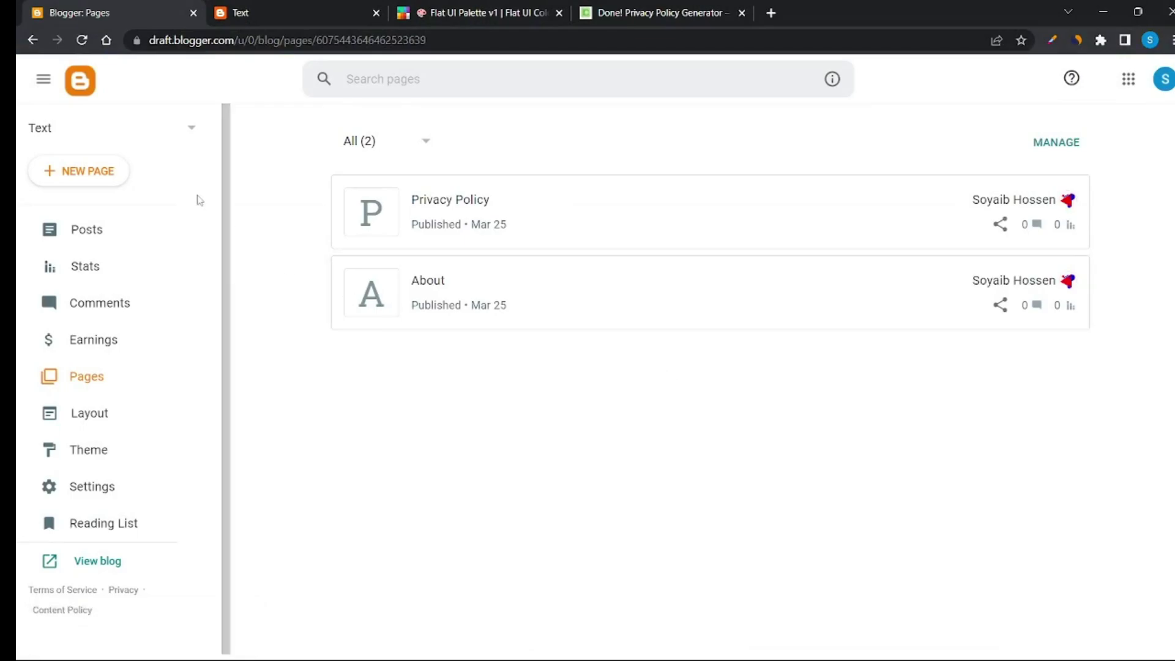
Create a third blog page titled "Contact" and place the cursor in its empty body.
click(83, 175)
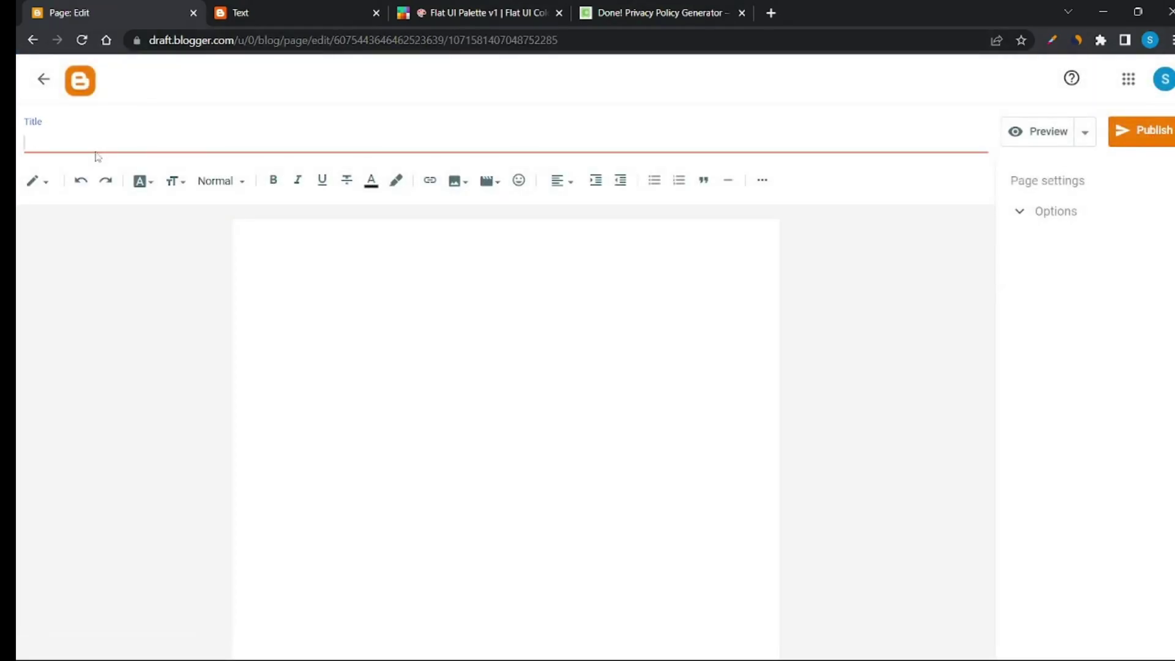
text(Contact)
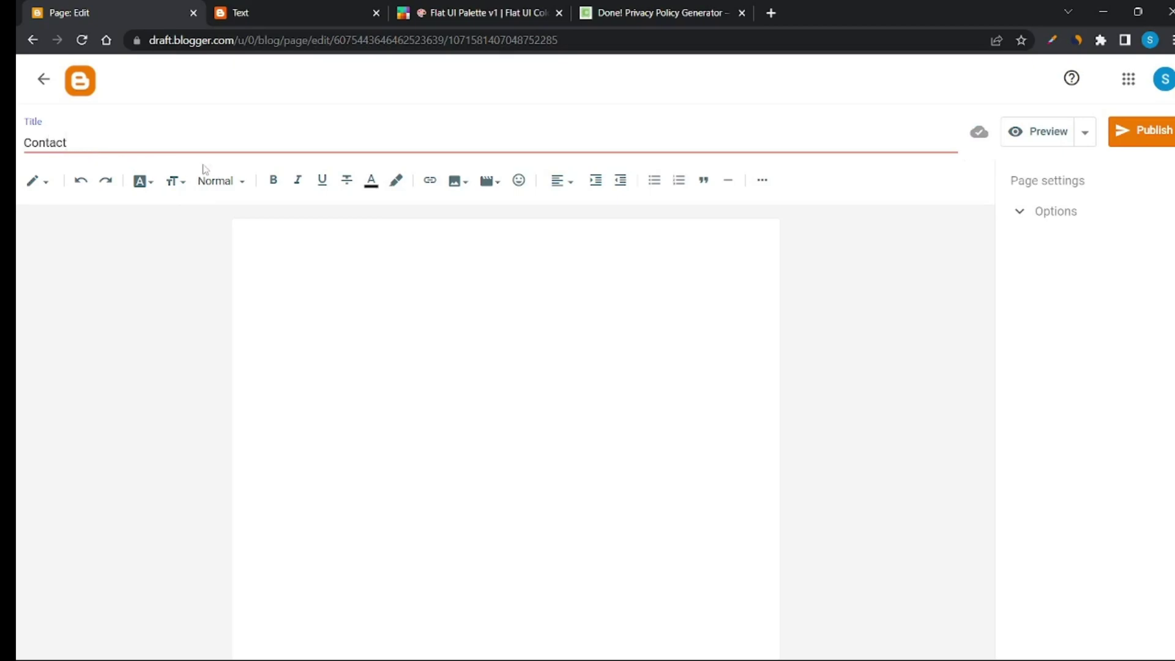
click(279, 265)
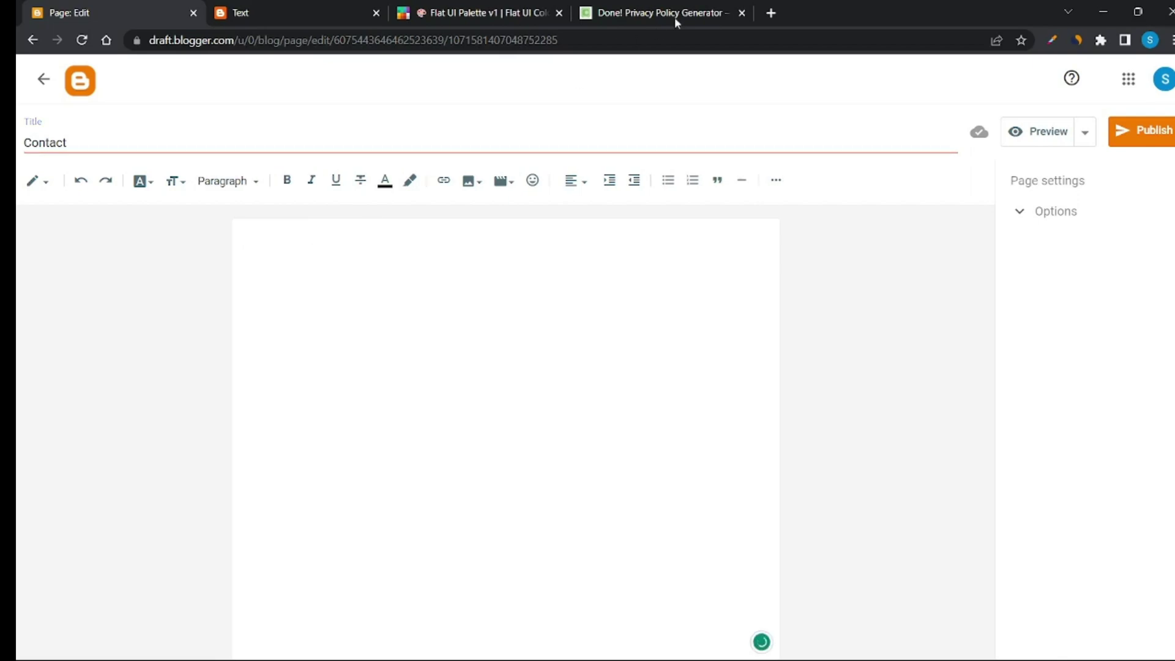
Close the privacy policy generator and open Google Drive in a new browser tab.
click(742, 13)
click(588, 13)
click(1128, 103)
click(1063, 137)
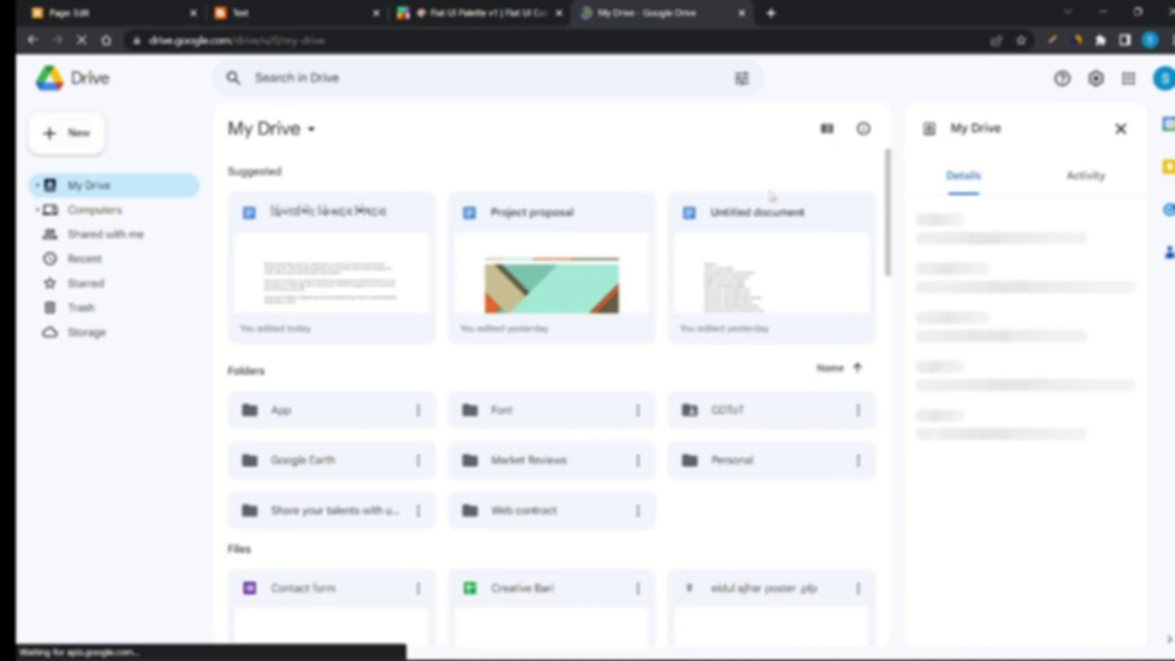
Open the existing Contact form from Google Drive in Google Forms and copy its HTML embed code.
scroll(708, 367, down, 6)
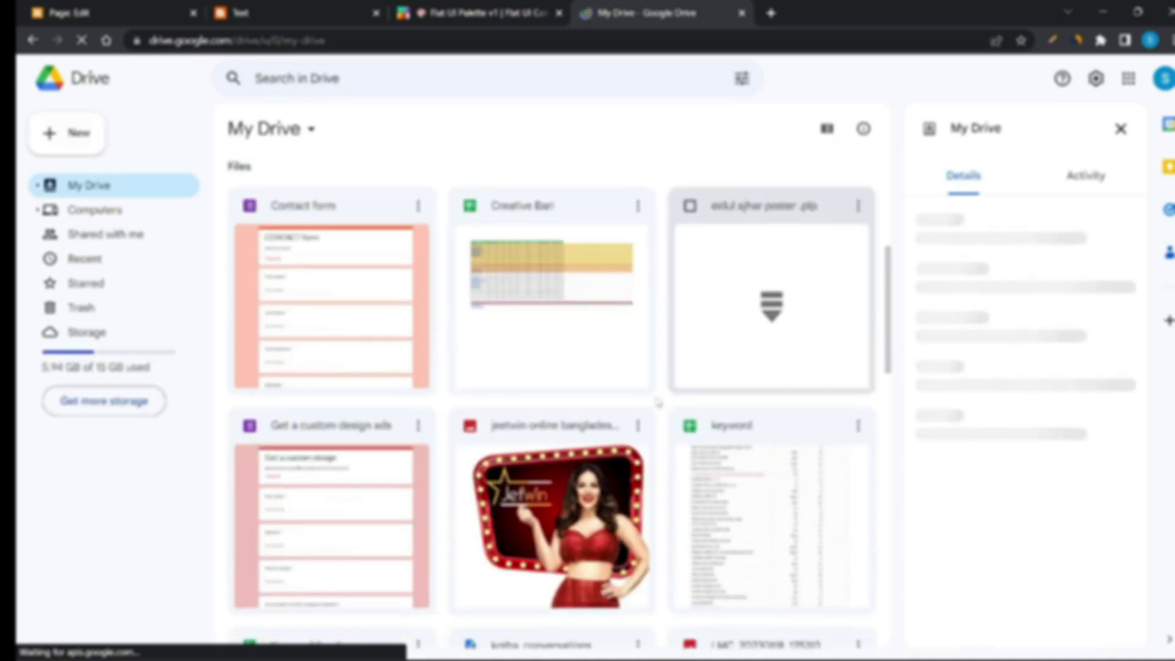
click(350, 324)
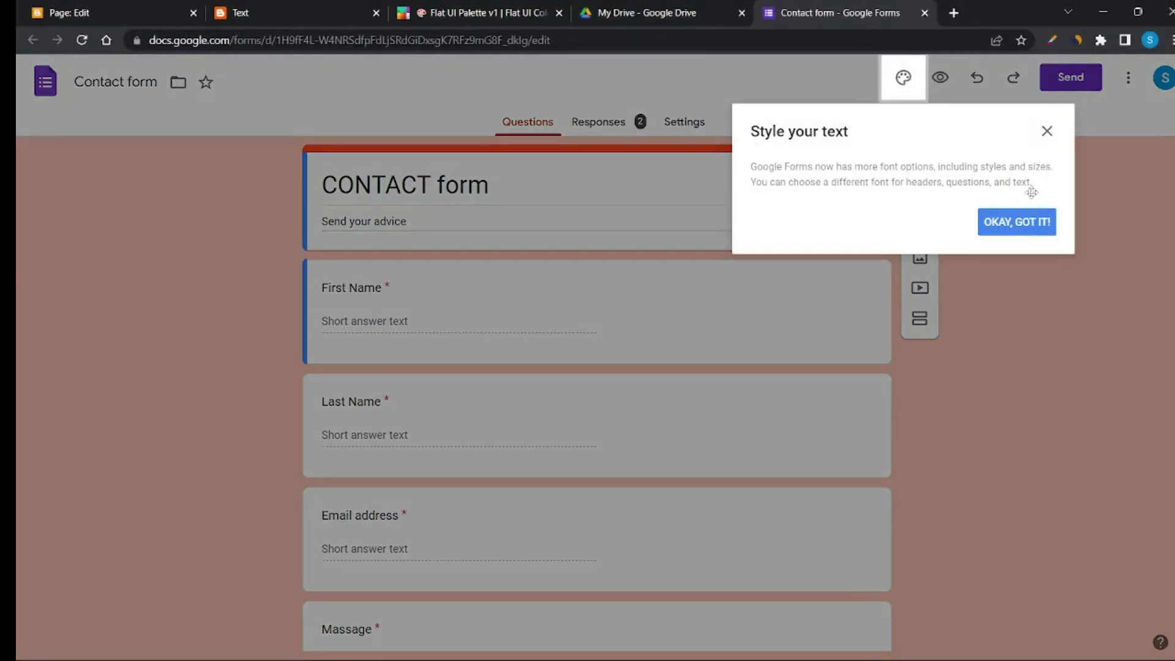
click(1027, 220)
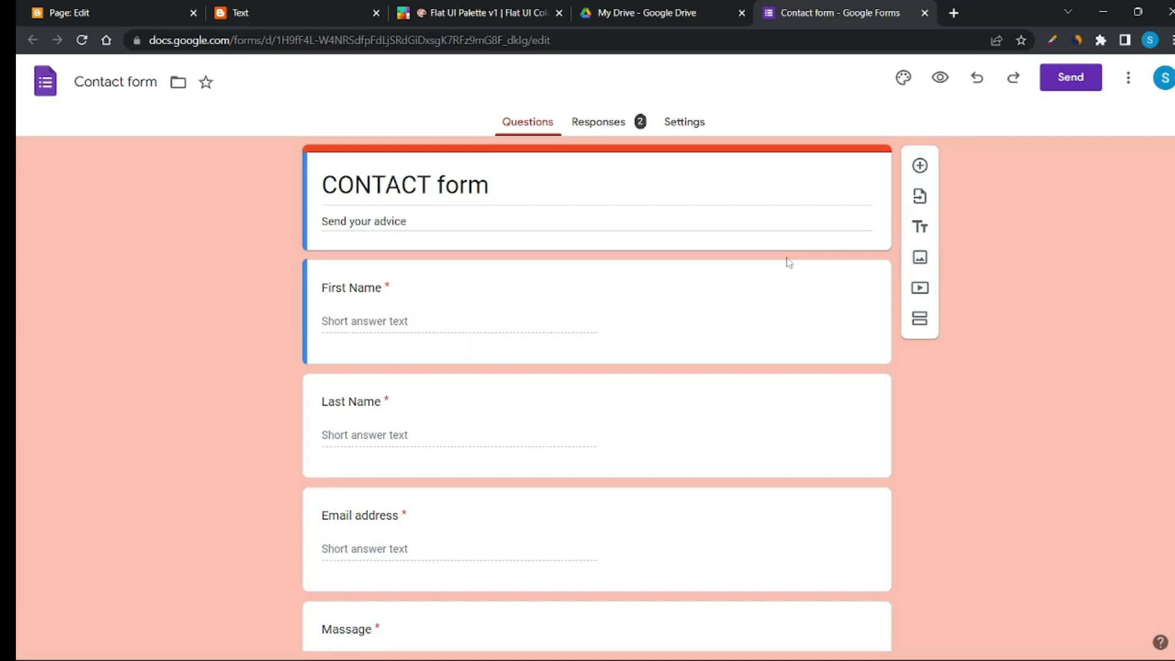
click(1071, 77)
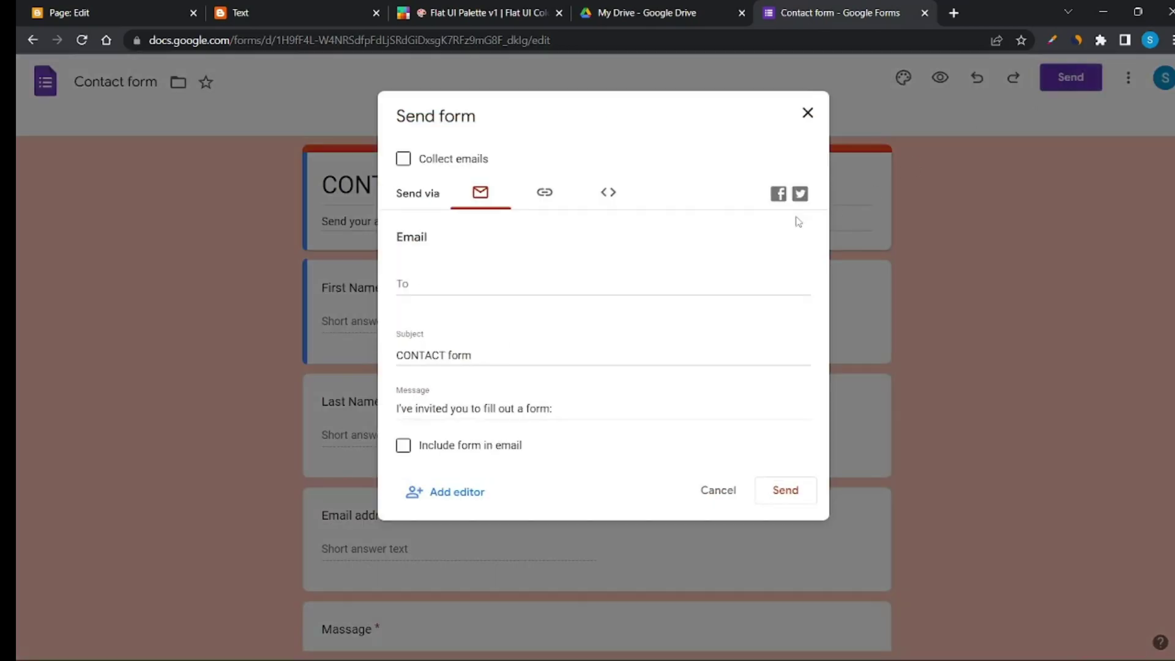
click(604, 193)
click(538, 271)
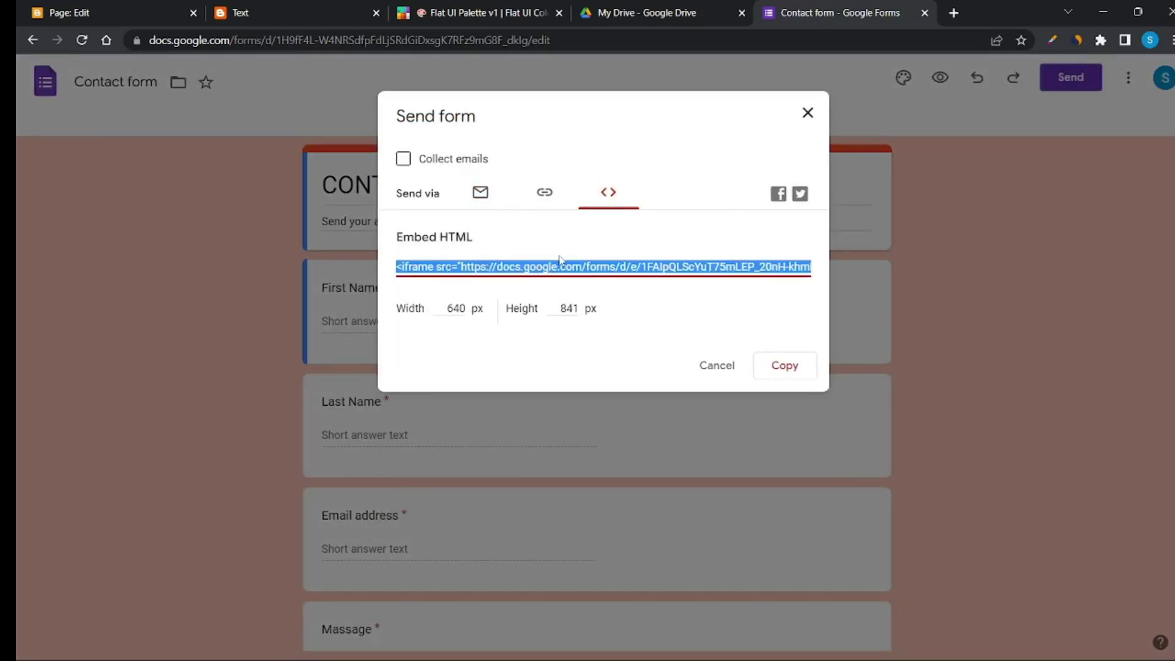
Replace the Blogger Contact page's HTML content with the form's embed code and publish the page.
click(104, 12)
click(43, 181)
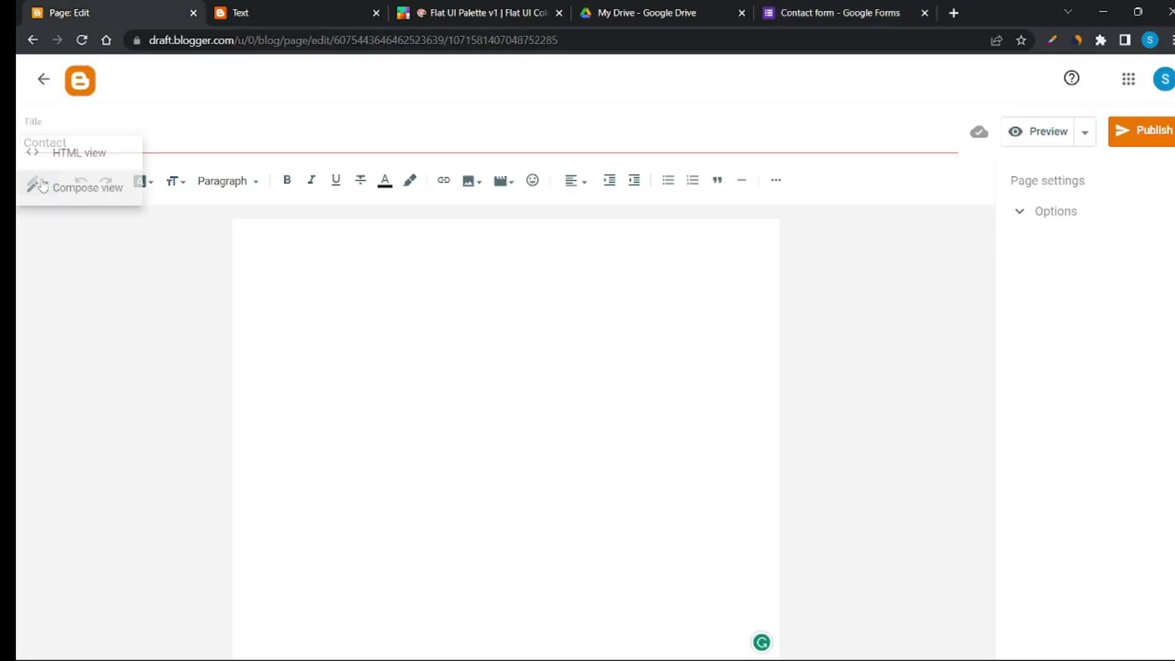
click(53, 158)
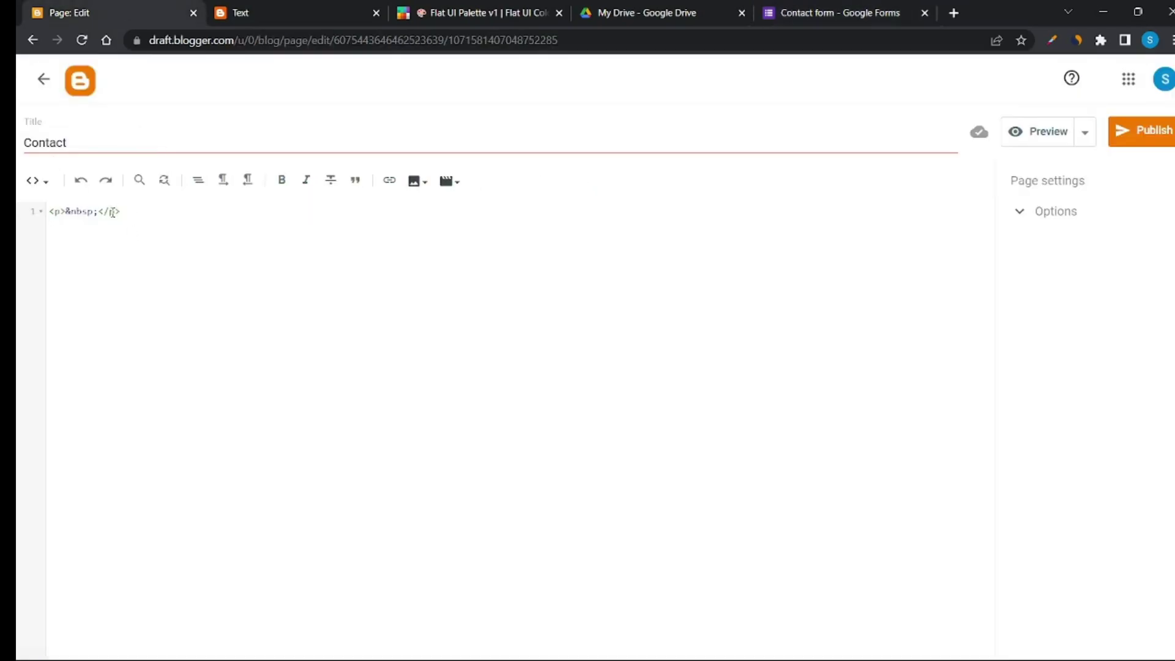
key(ctrl+a)
key(ctrl+v)
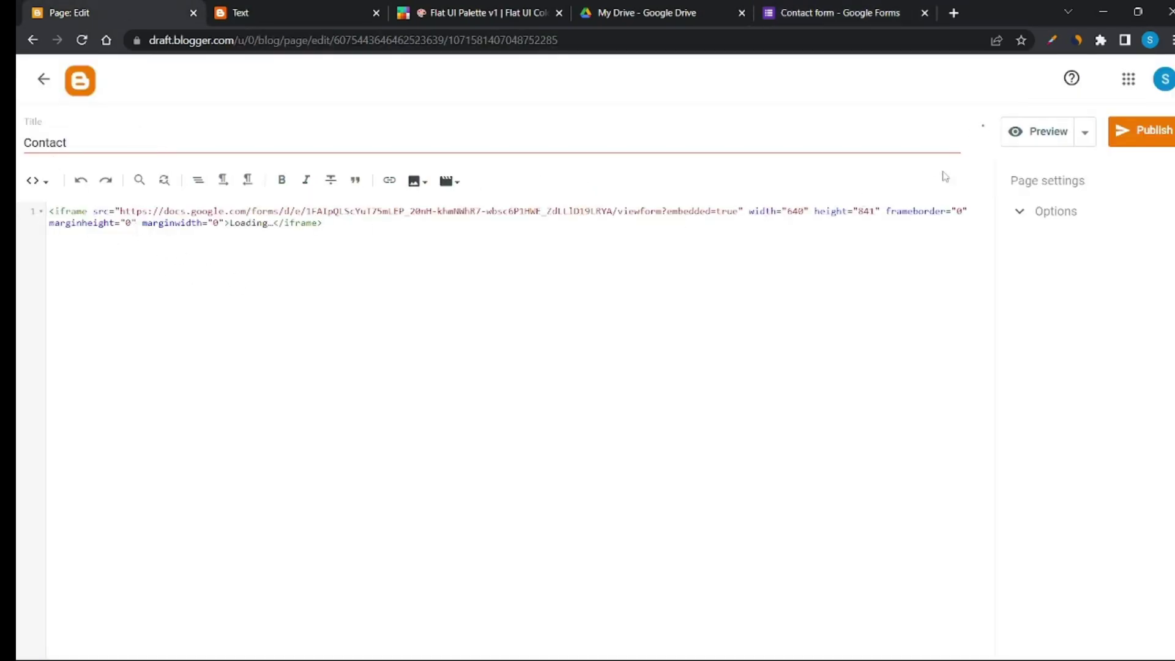
click(1144, 134)
click(674, 394)
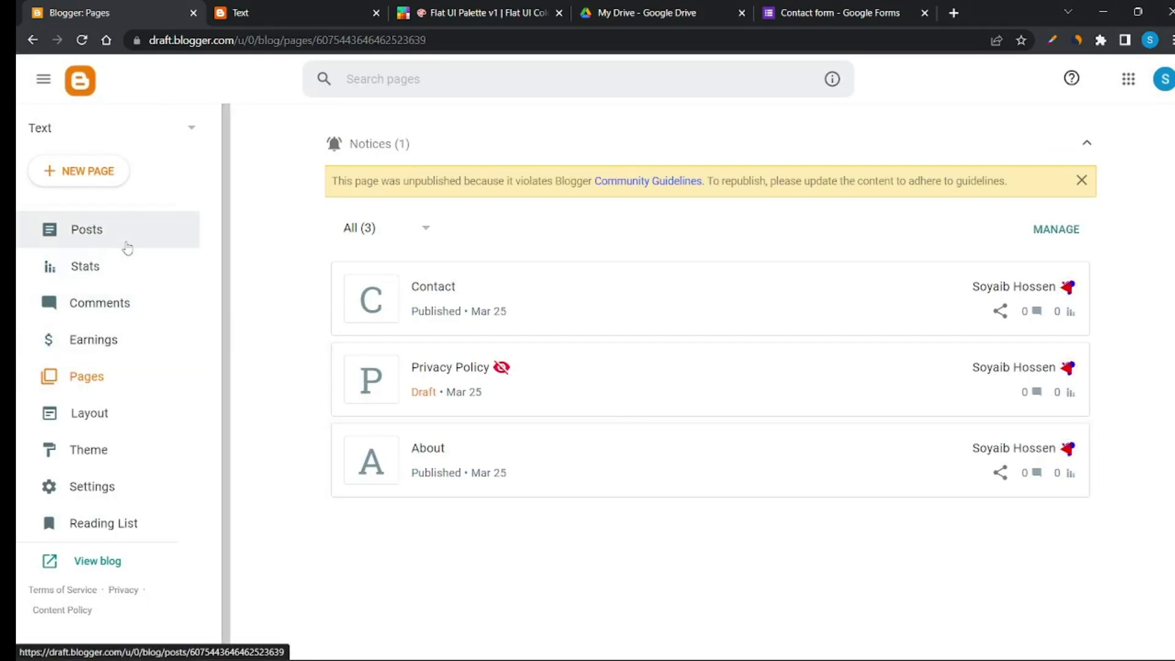
Examine the live blog from the header down to its footer.
key(ctrl+Tab)
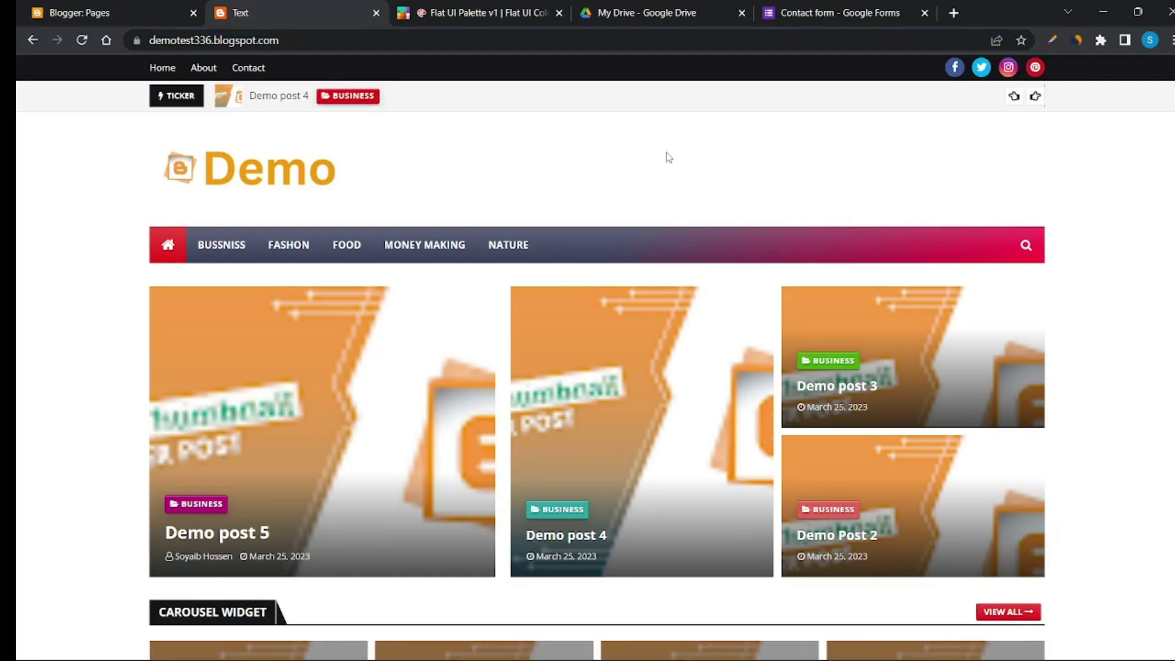
scroll(669, 158, down, 20)
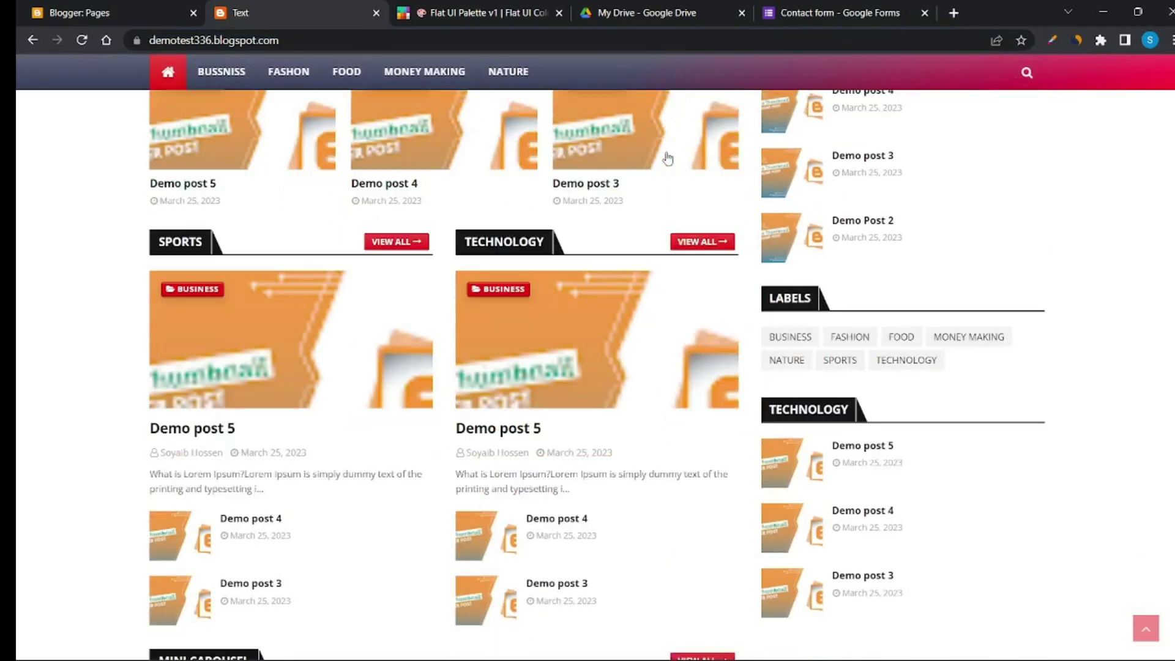
scroll(670, 159, down, 20)
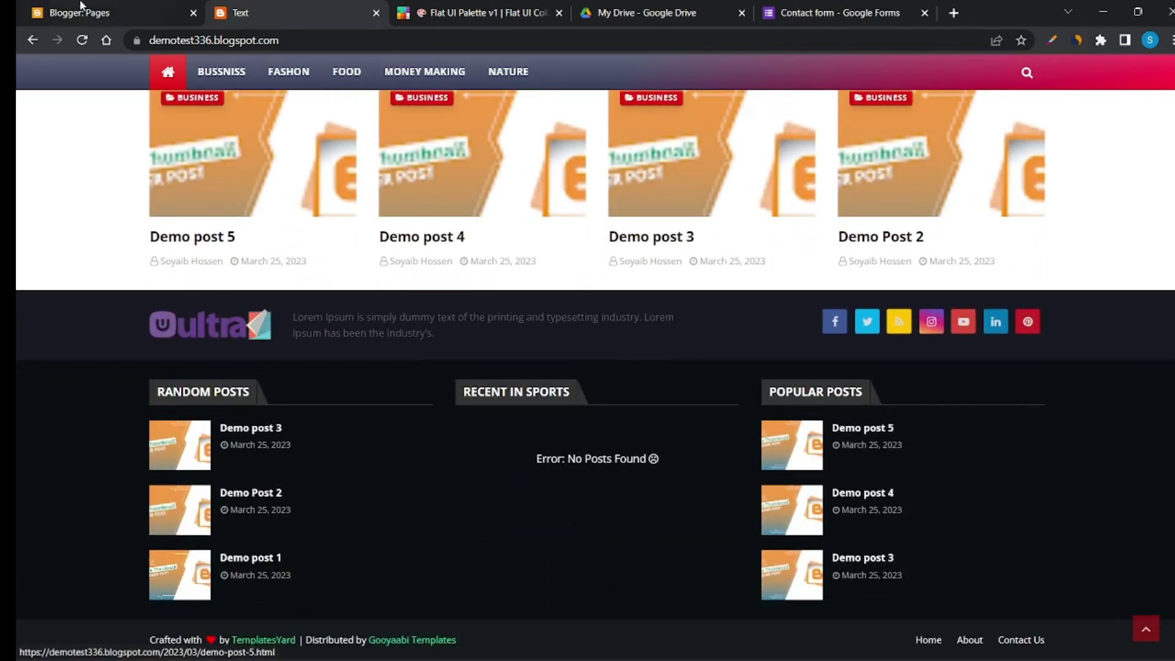
In the Blogger layout, replace the image of the footer's About Us widget with logo.png uploaded from the computer.
key(ctrl+shift+Tab)
click(124, 415)
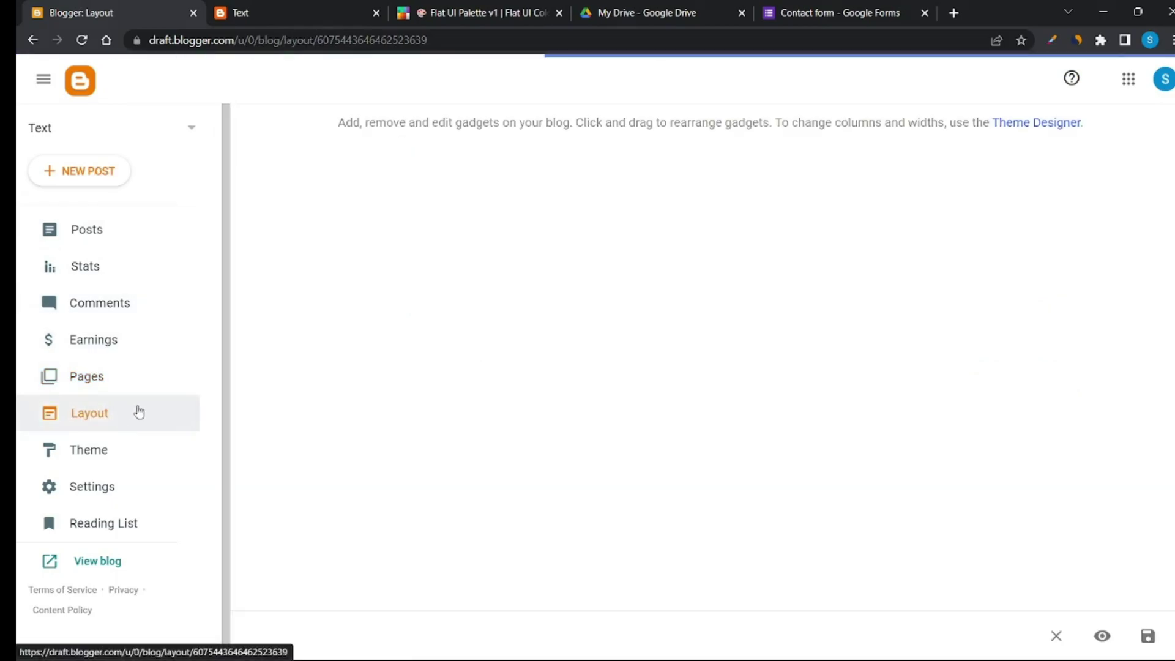
scroll(520, 402, down, 15)
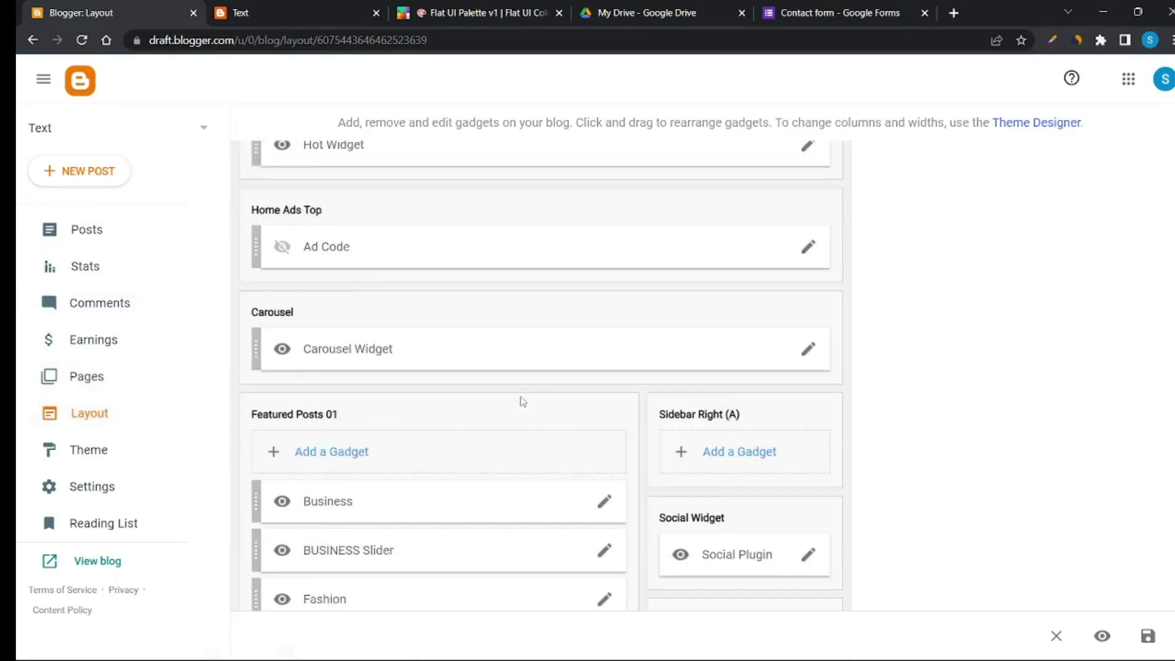
scroll(523, 401, down, 10)
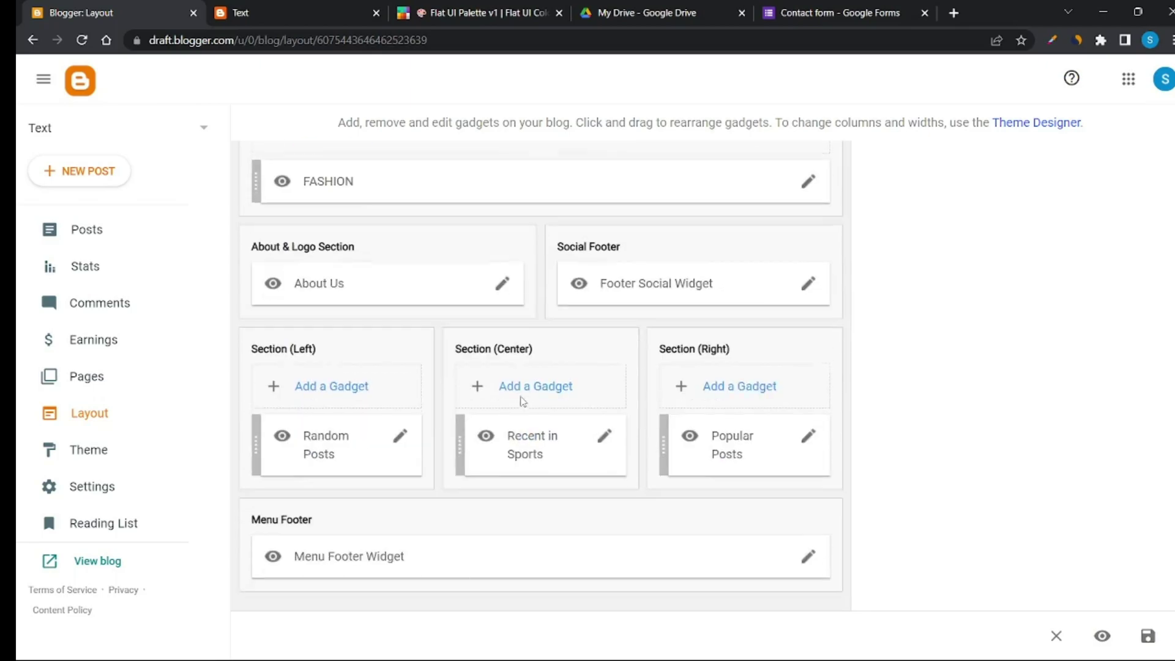
scroll(520, 404, up, 1)
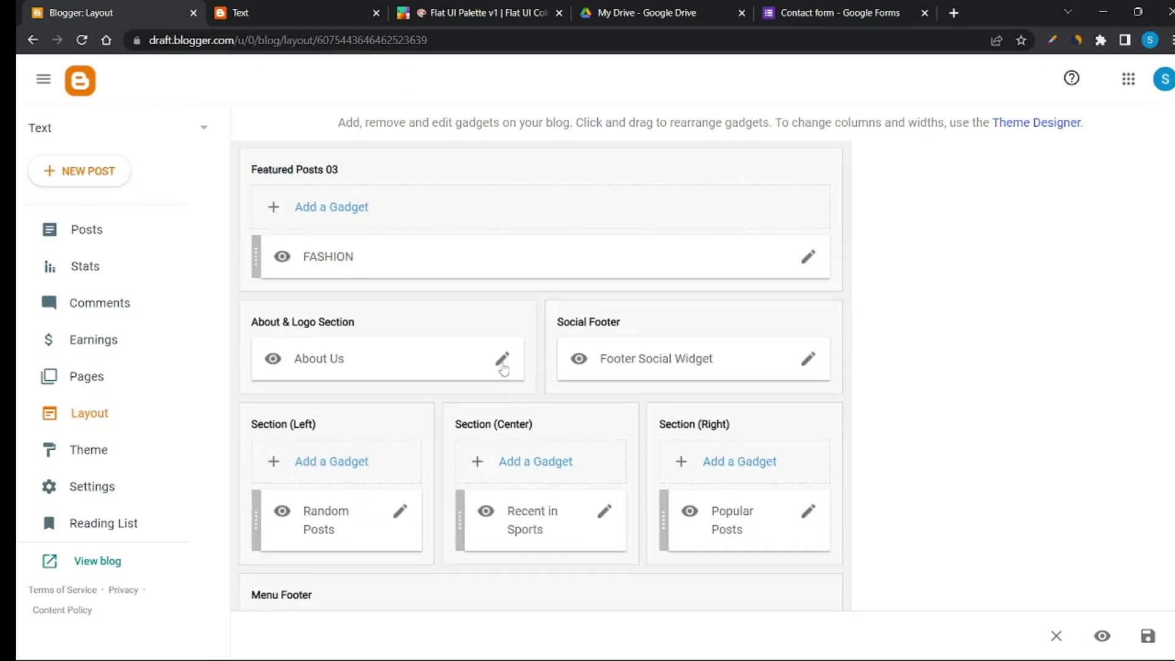
click(502, 365)
scroll(503, 367, down, 1)
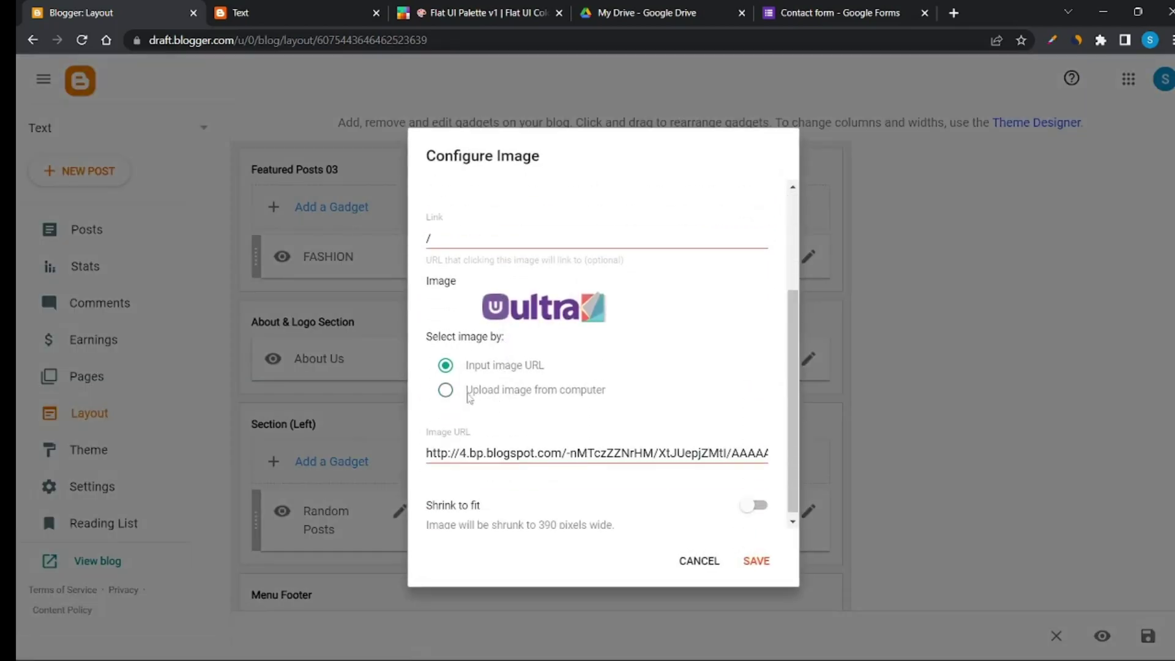
click(469, 392)
click(459, 480)
click(462, 162)
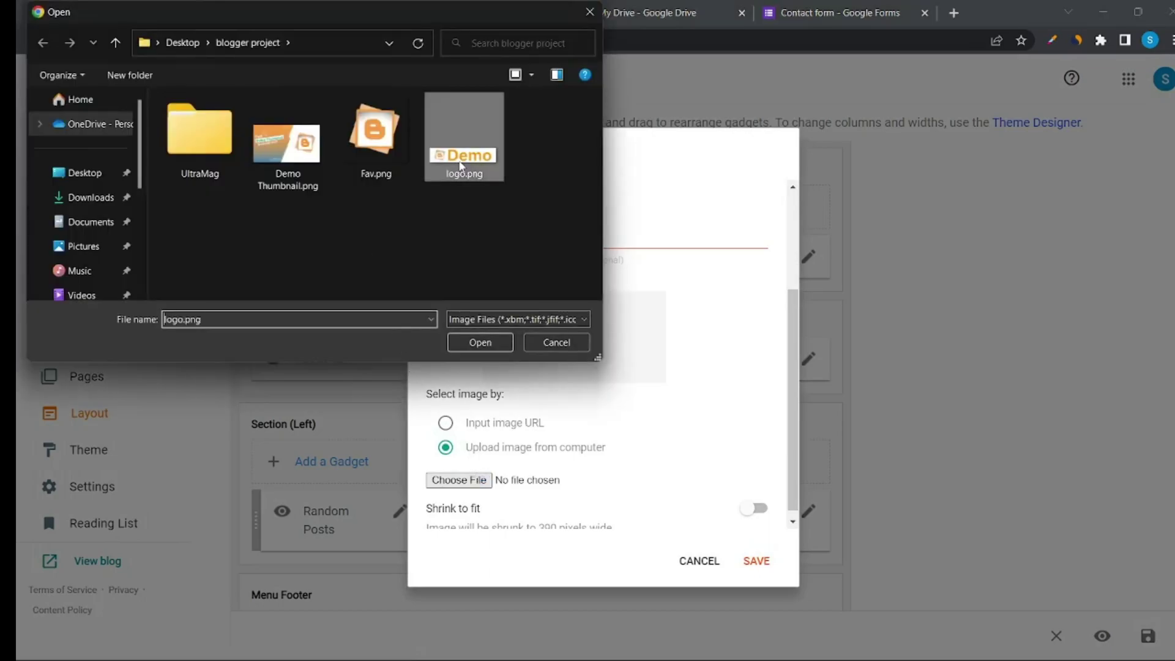
click(480, 342)
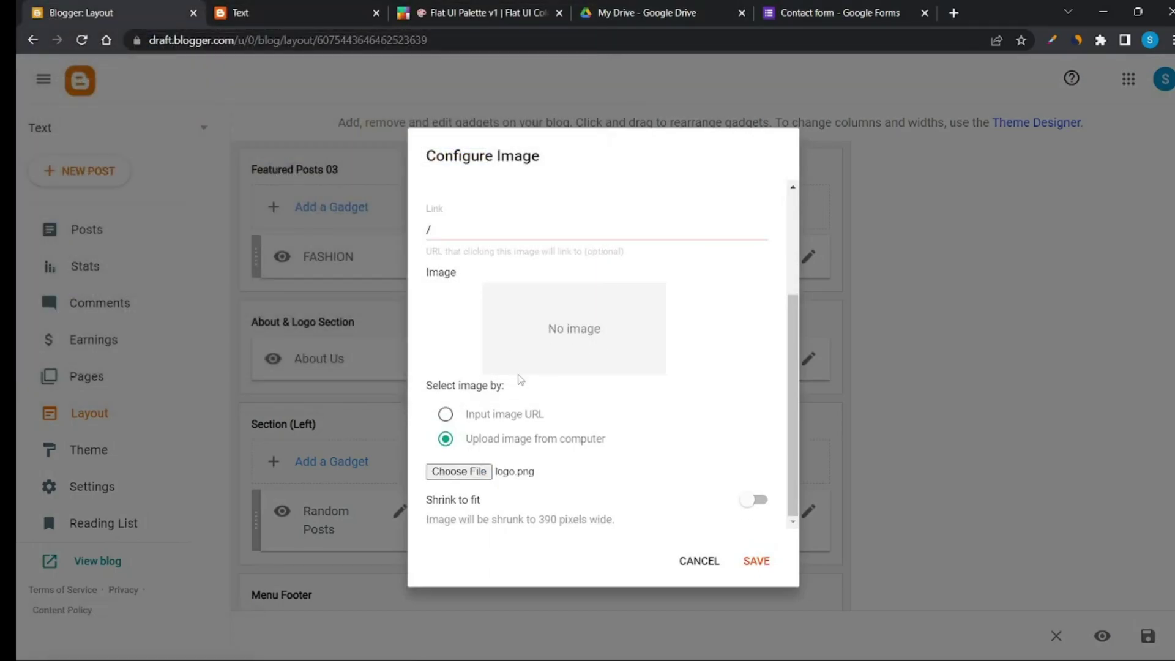
Clear the About Us widget's caption and copy the opening welcome sentence of the blog introduction from the sticky note.
scroll(512, 367, up, 3)
click(497, 317)
key(ctrl+a)
key(BackSpace)
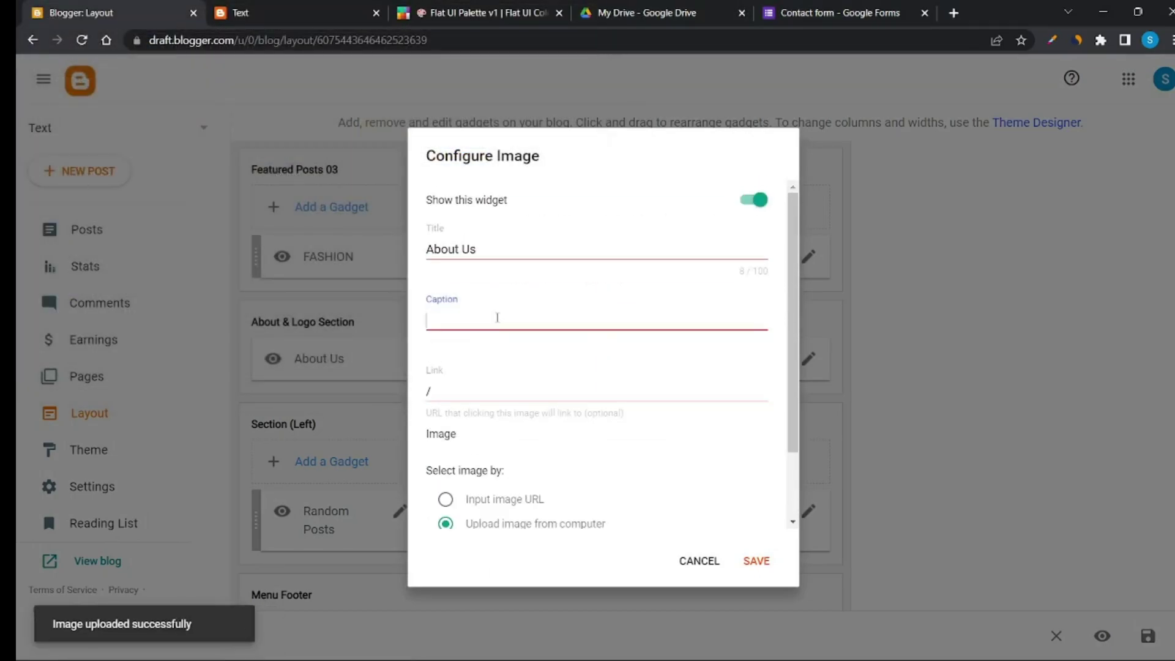
mouse_move(813, 643)
click(742, 522)
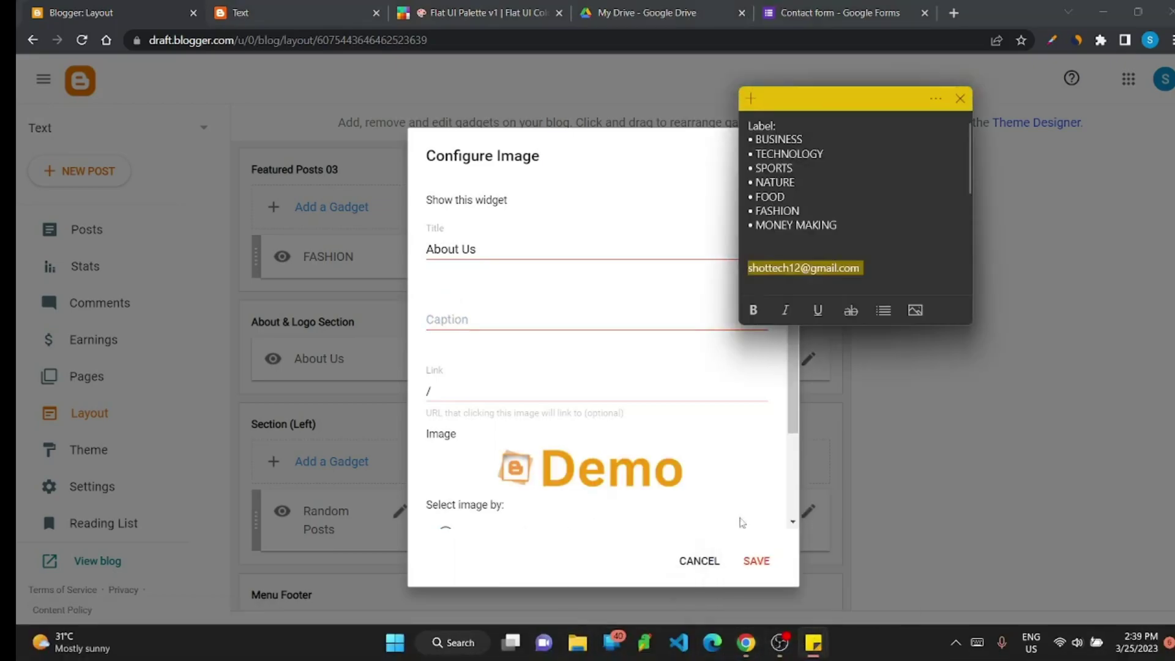
click(827, 254)
scroll(826, 255, down, 2)
drag(808, 238, 853, 226)
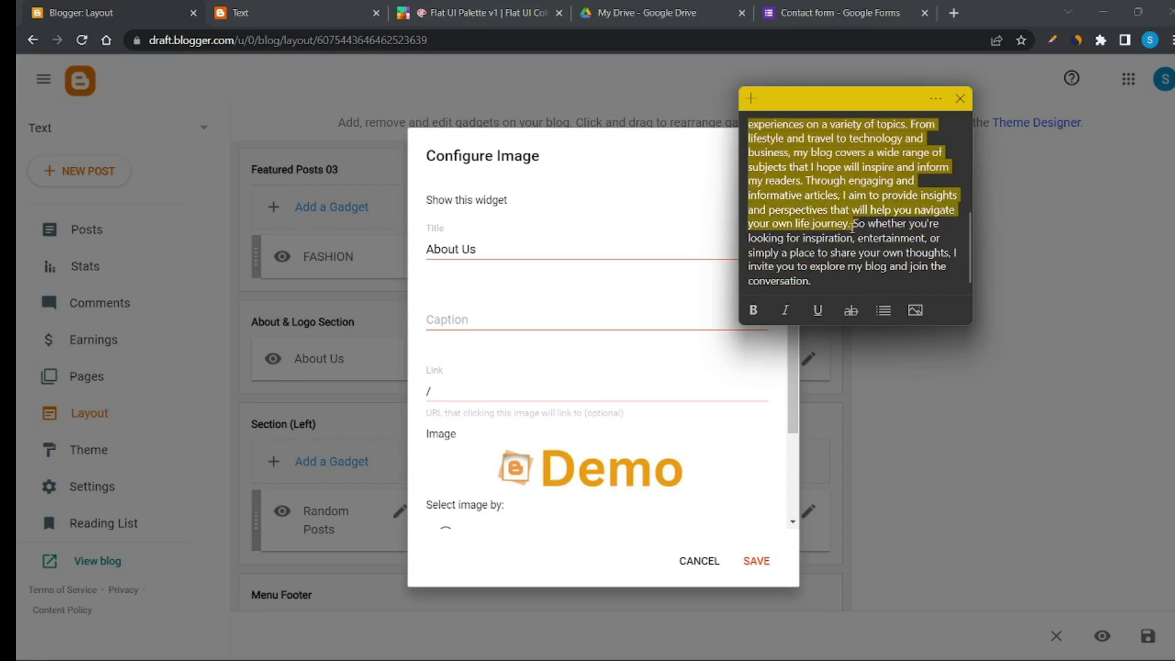
Paste the copied sentence starting "Welcome to my blog website" as the About Us caption and save the widget.
click(528, 314)
scroll(523, 318, down, 3)
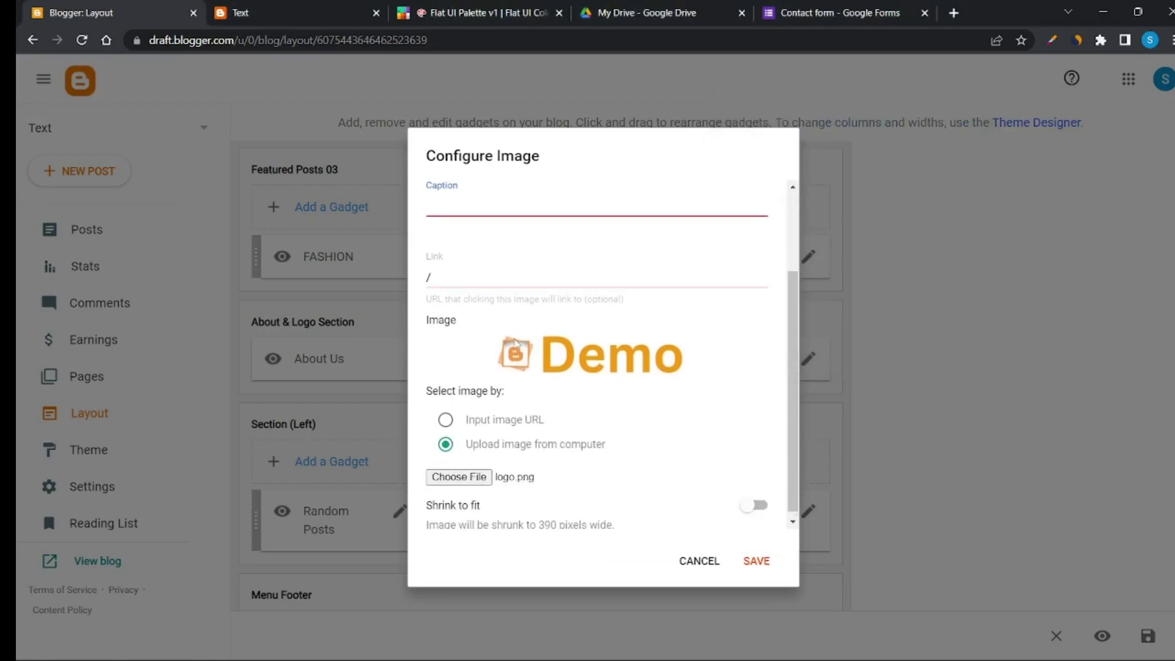
scroll(516, 342, up, 3)
key(ctrl+v)
click(753, 551)
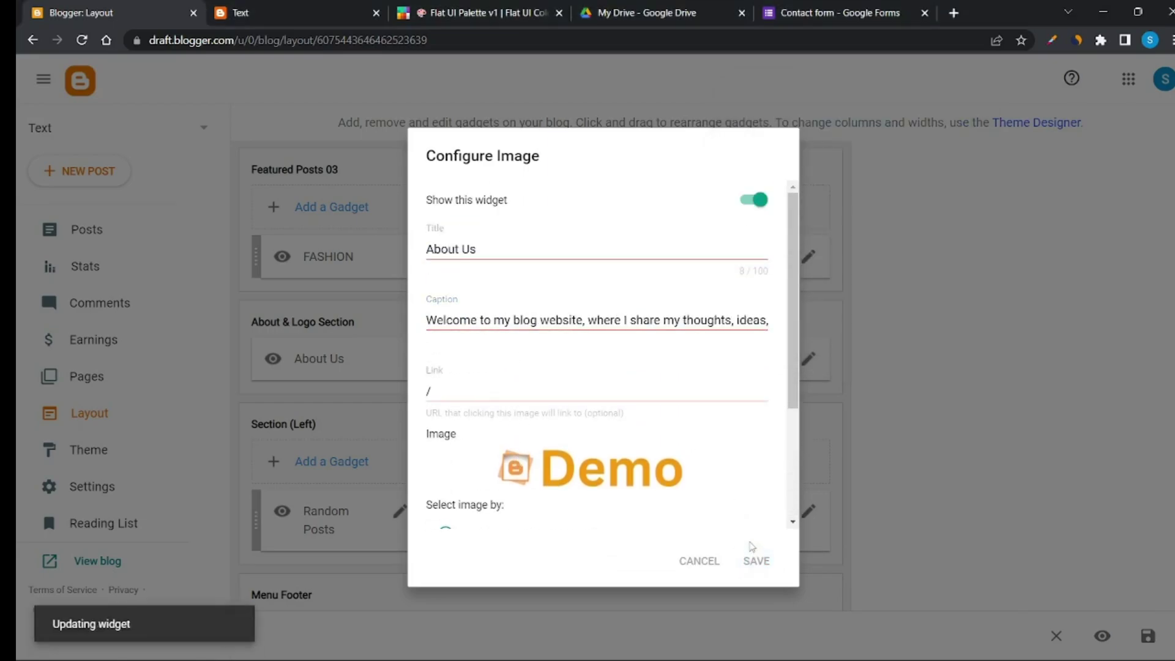
Reload the live blog and check the logo and caption in its footer.
click(239, 12)
click(81, 40)
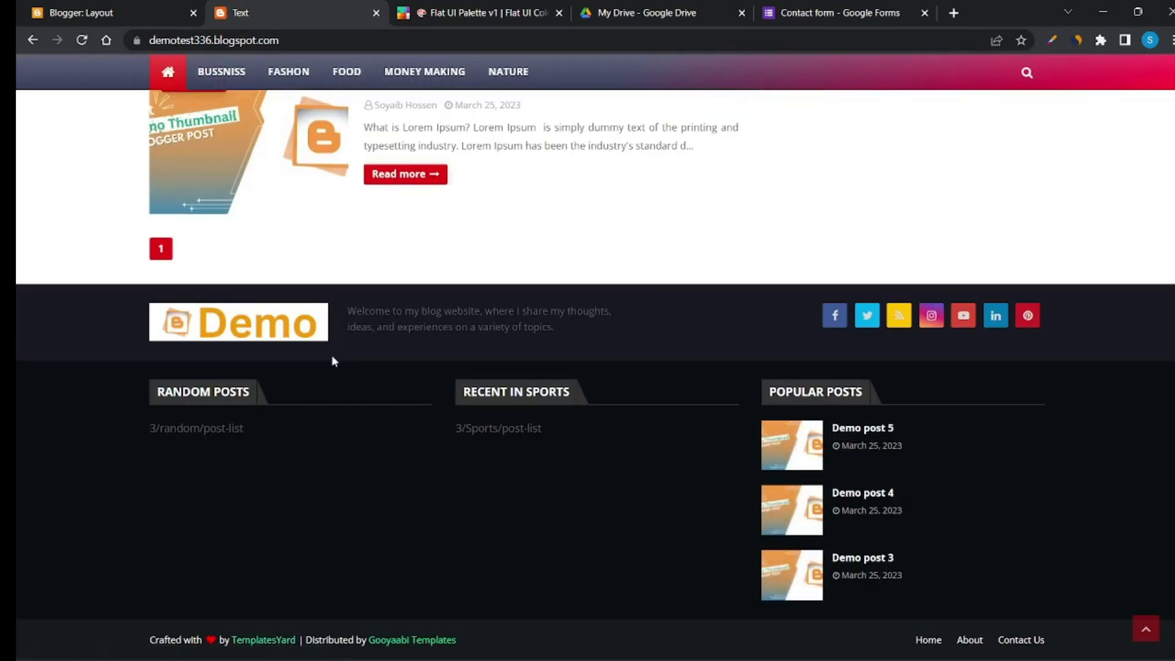
scroll(415, 317, down, 10)
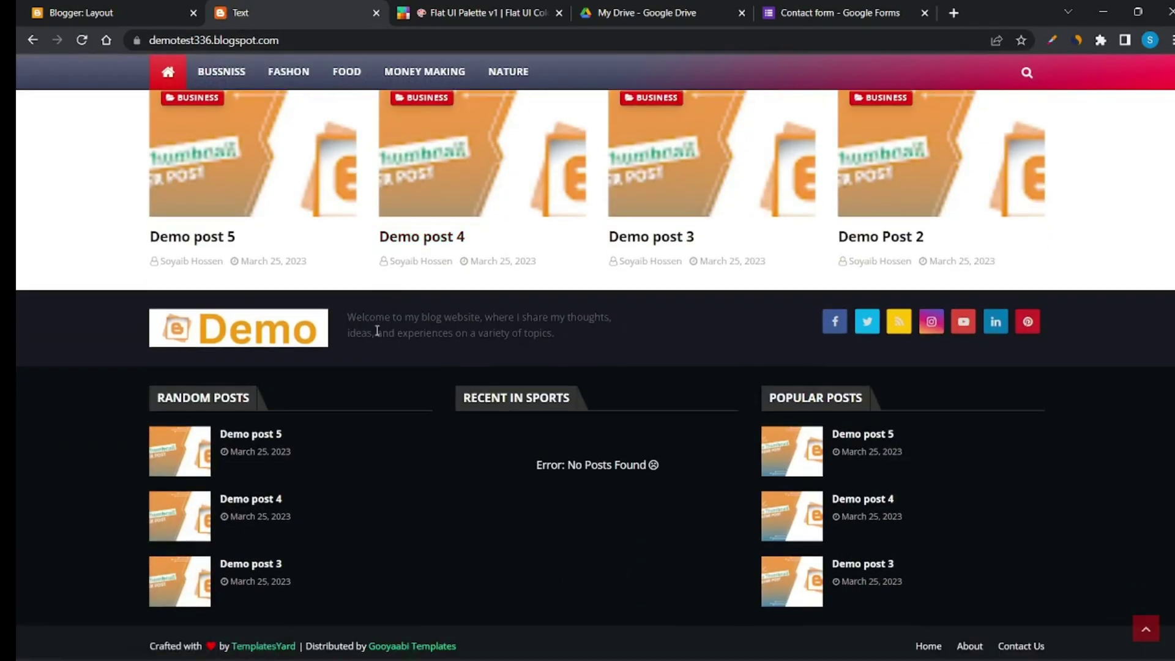
In the Footer Social Widget, set the facebook link's site URL to "/".
click(85, 12)
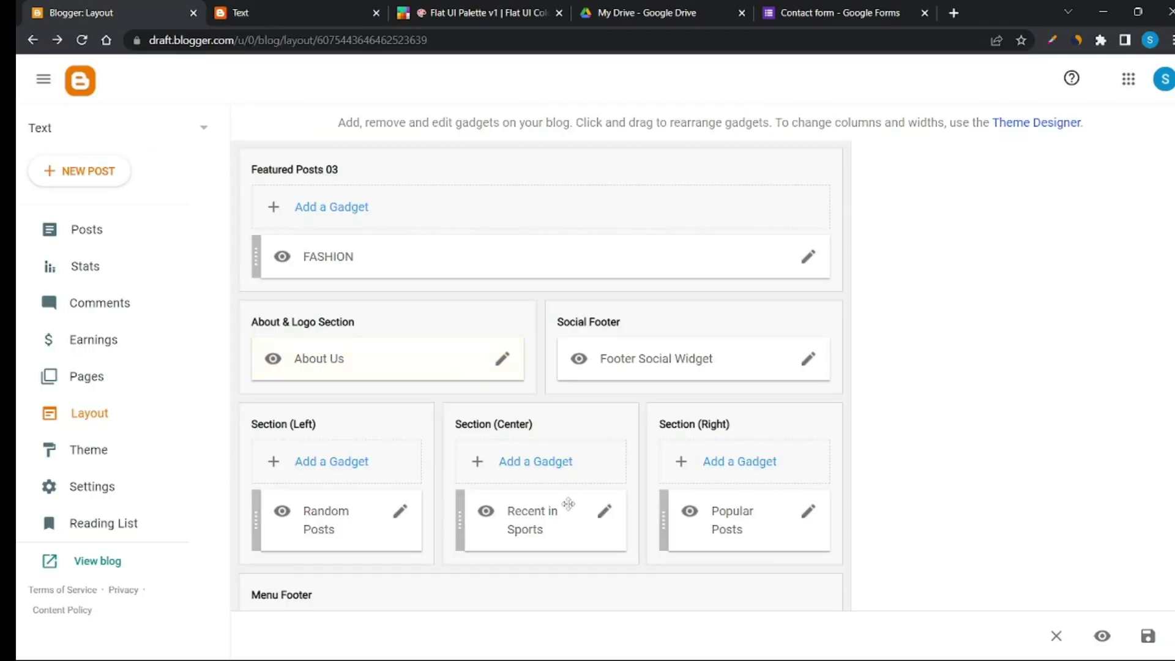
click(809, 360)
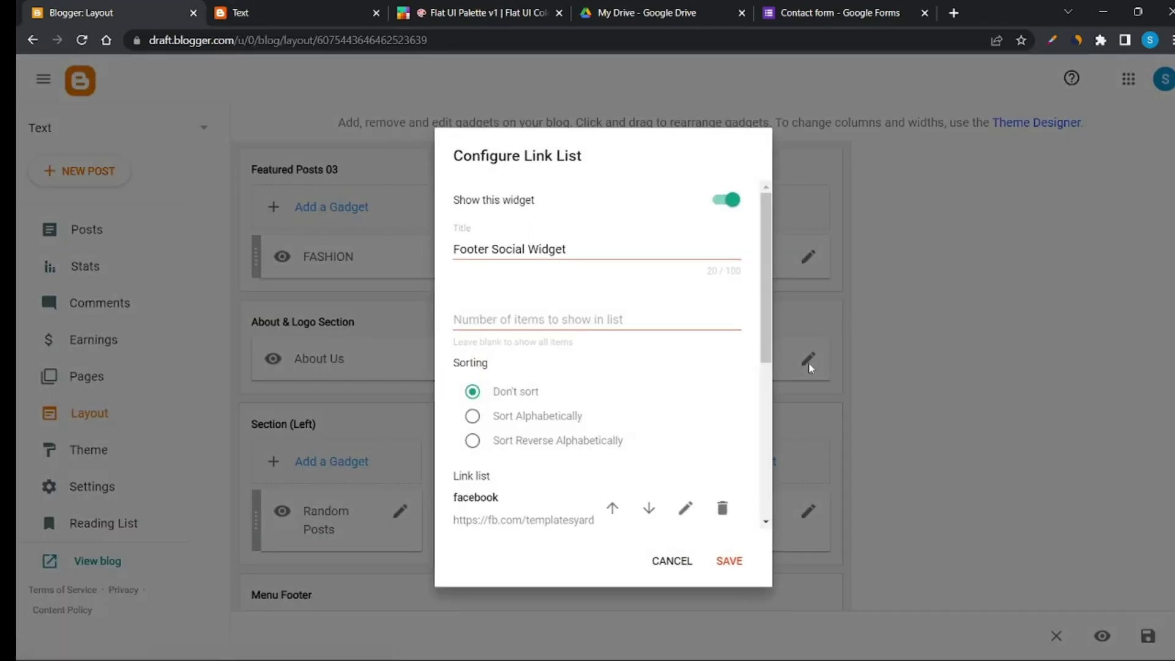
scroll(680, 392, down, 3)
click(677, 371)
mouse_move(625, 442)
mouse_down()
mouse_move(472, 443)
mouse_move(416, 469)
mouse_up()
text(/)
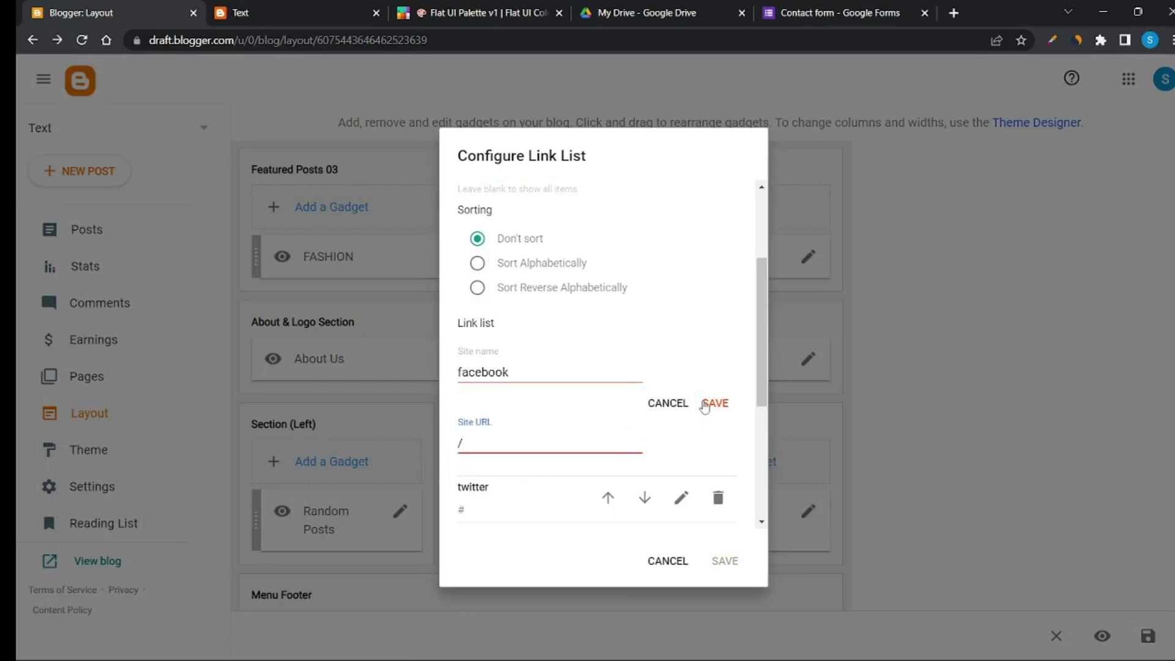
click(705, 407)
Remove the rss item from the footer's social link list and save the widget.
scroll(648, 428, down, 3)
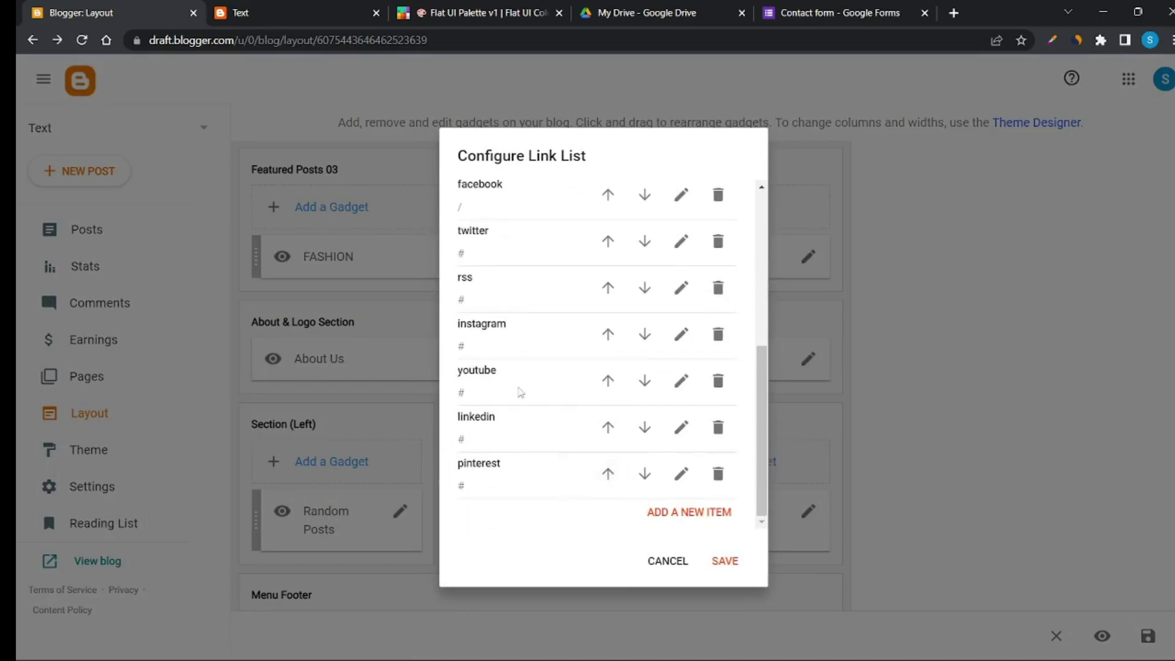
click(719, 287)
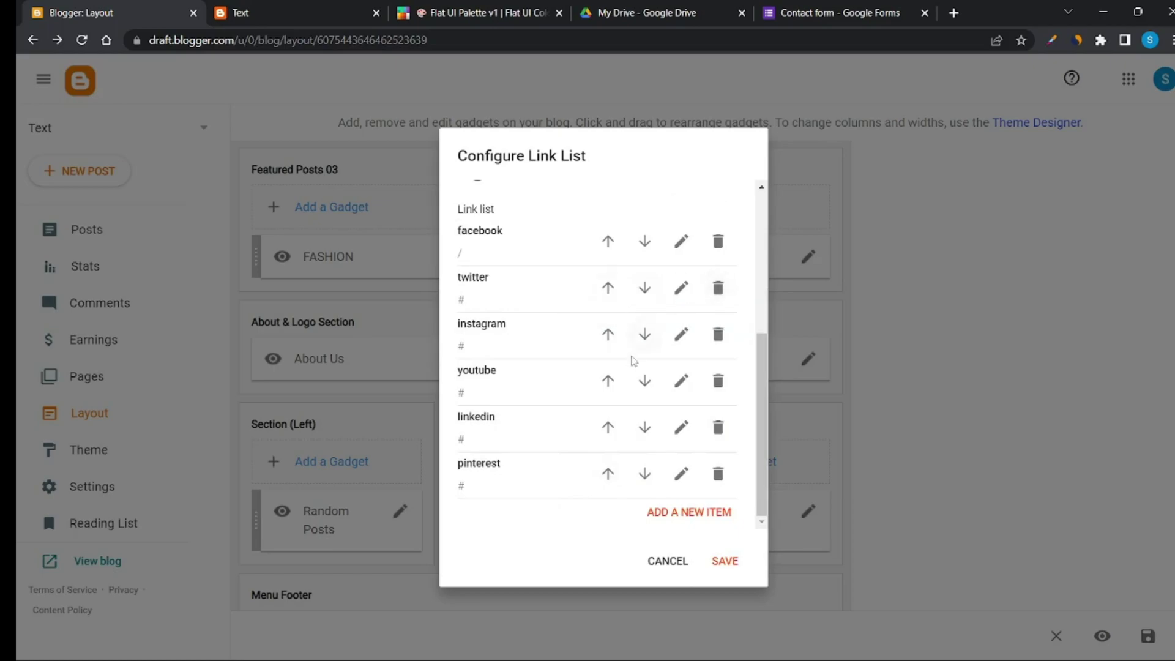
click(725, 561)
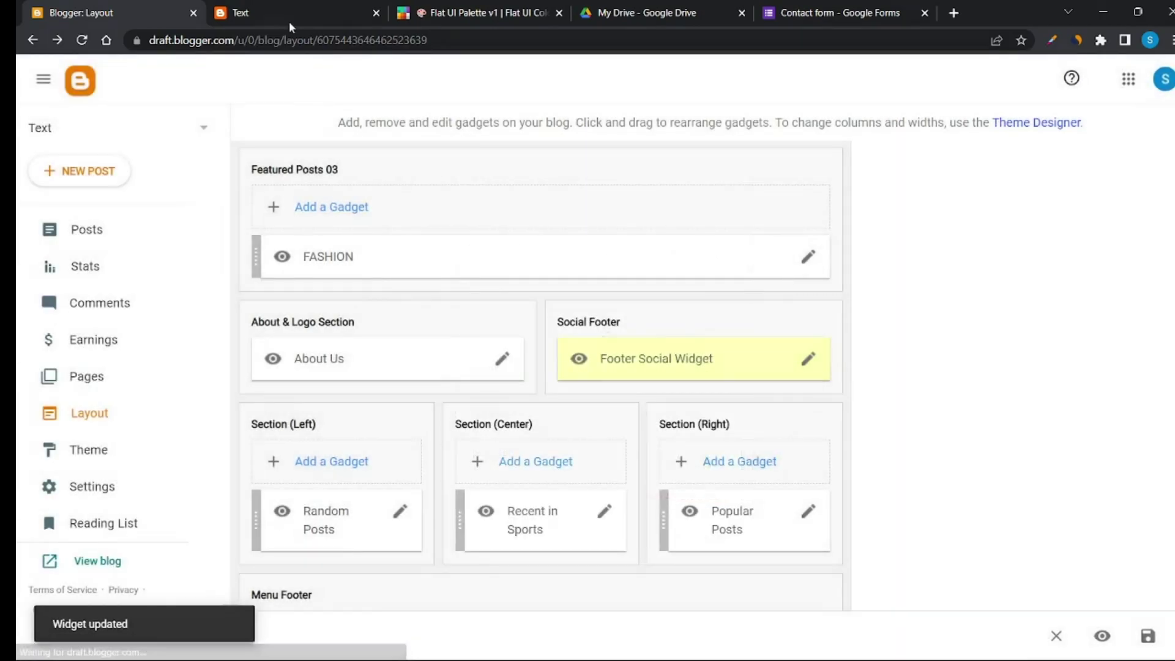
Reload the live blog, close the Google Forms and Drive tabs, and check the footer's social icons.
click(289, 7)
click(82, 40)
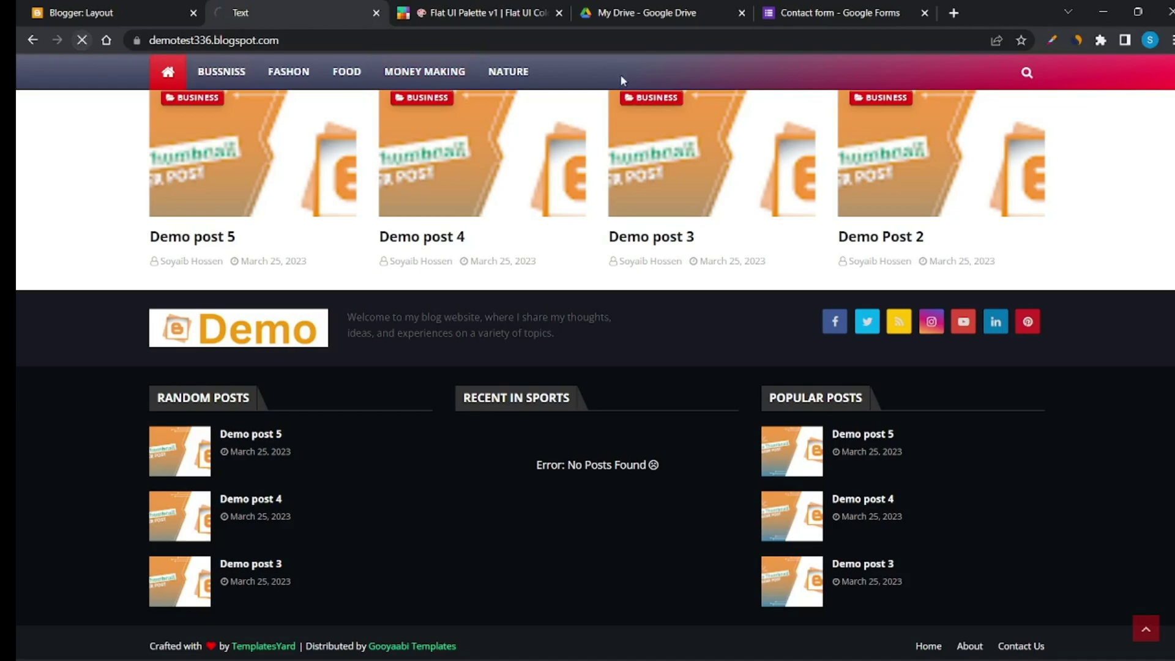
click(924, 12)
click(741, 12)
scroll(711, 247, down, 15)
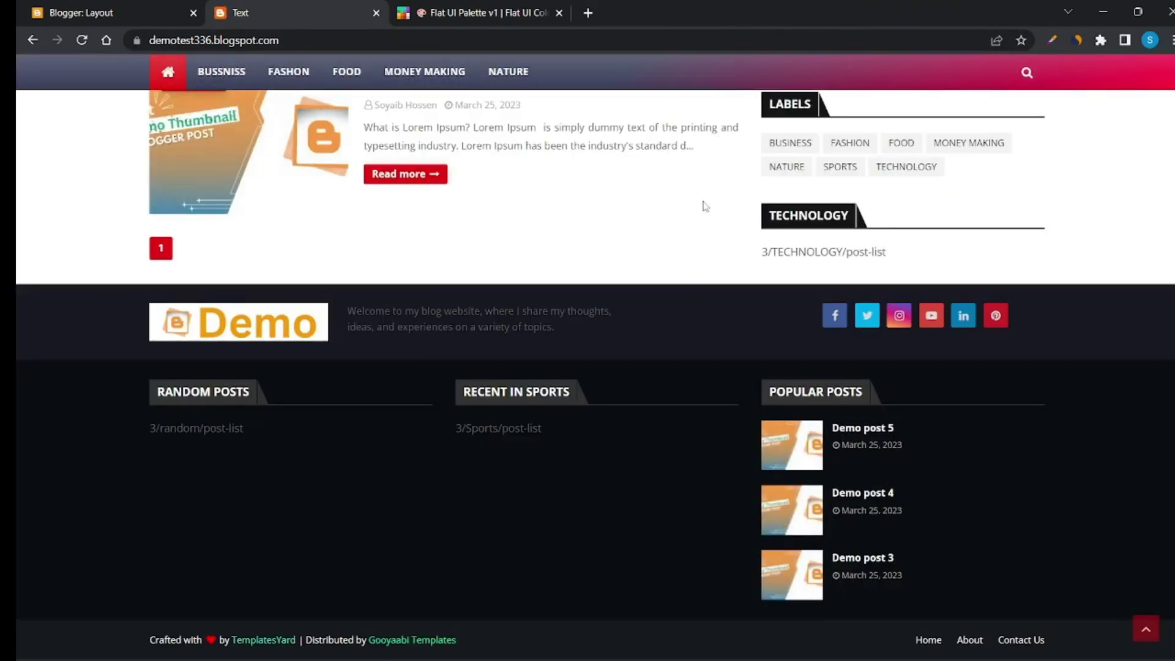
scroll(710, 246, down, 20)
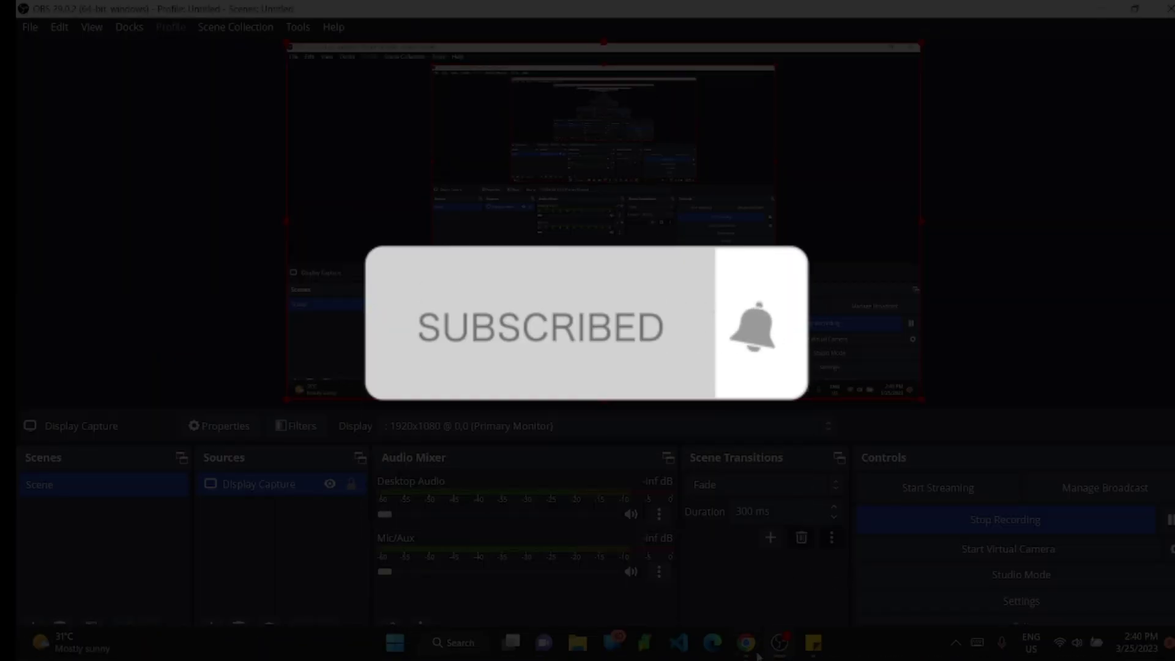
Return to the blog's layout in the browser, open the Random Posts gadget in the left footer section and save it.
click(746, 642)
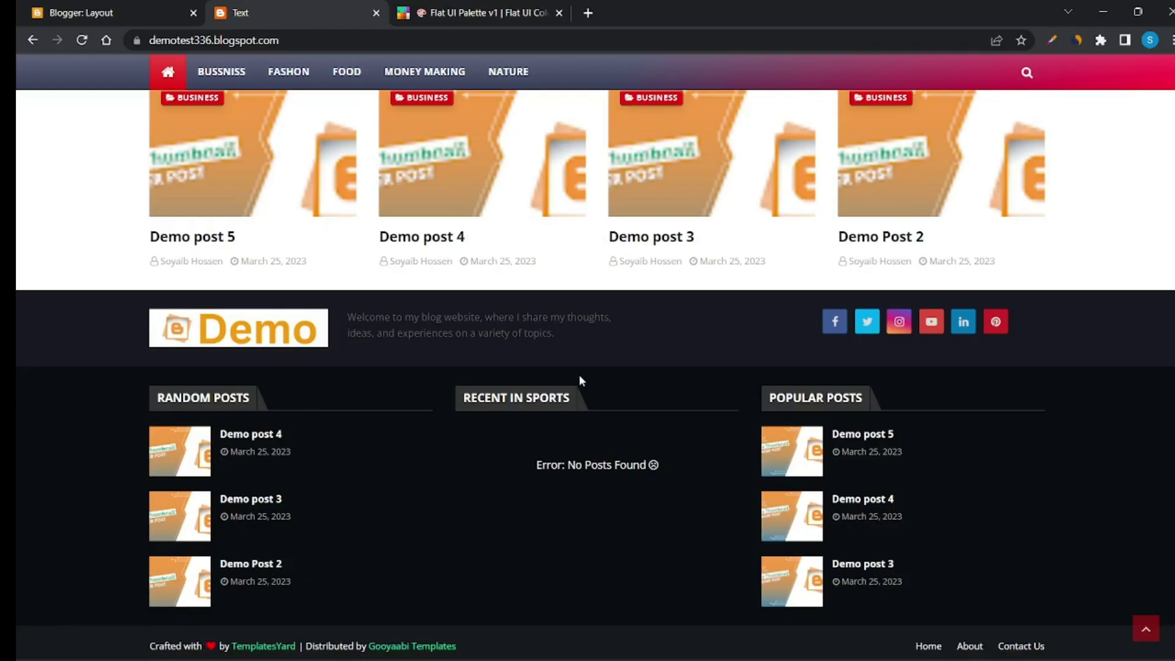
scroll(461, 401, down, 1)
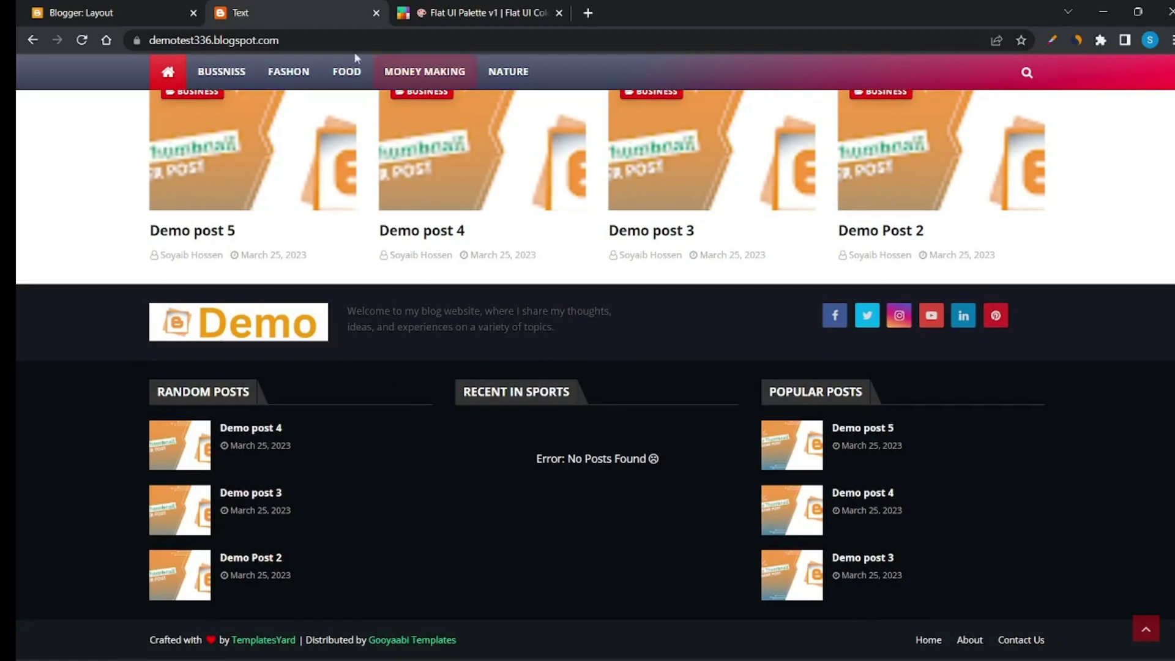
click(178, 9)
scroll(386, 486, down, 1)
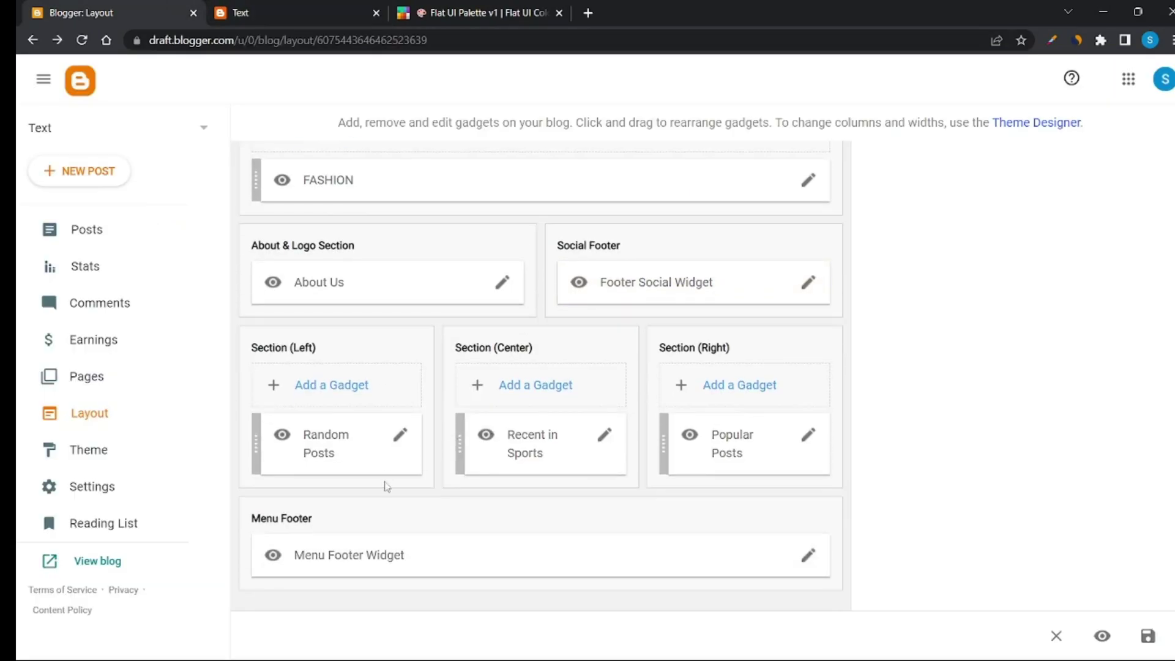
click(400, 437)
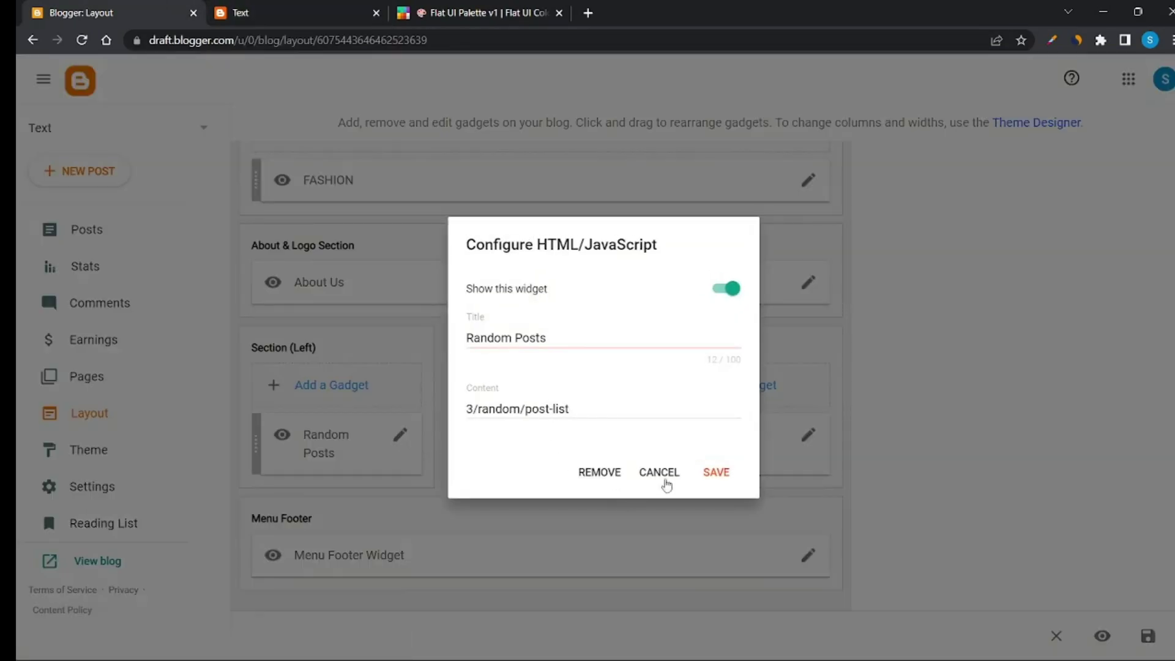
click(704, 478)
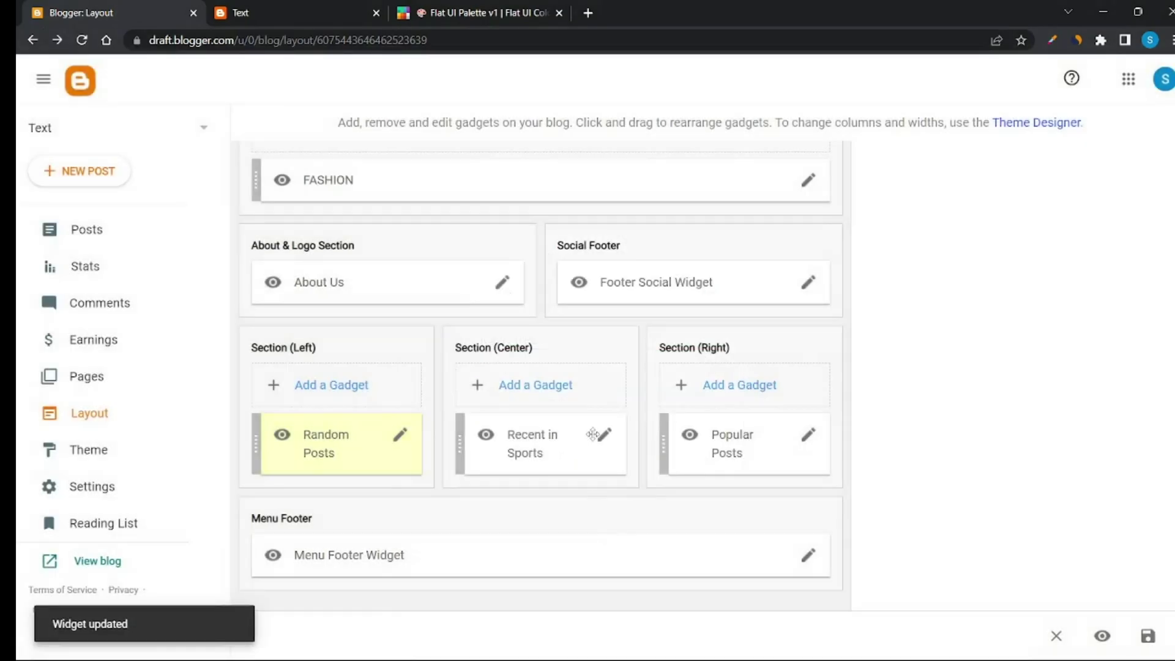
Set the content of the center footer section's Recent in Sports gadget to "3/SPORTS/post-list" and save it.
click(605, 437)
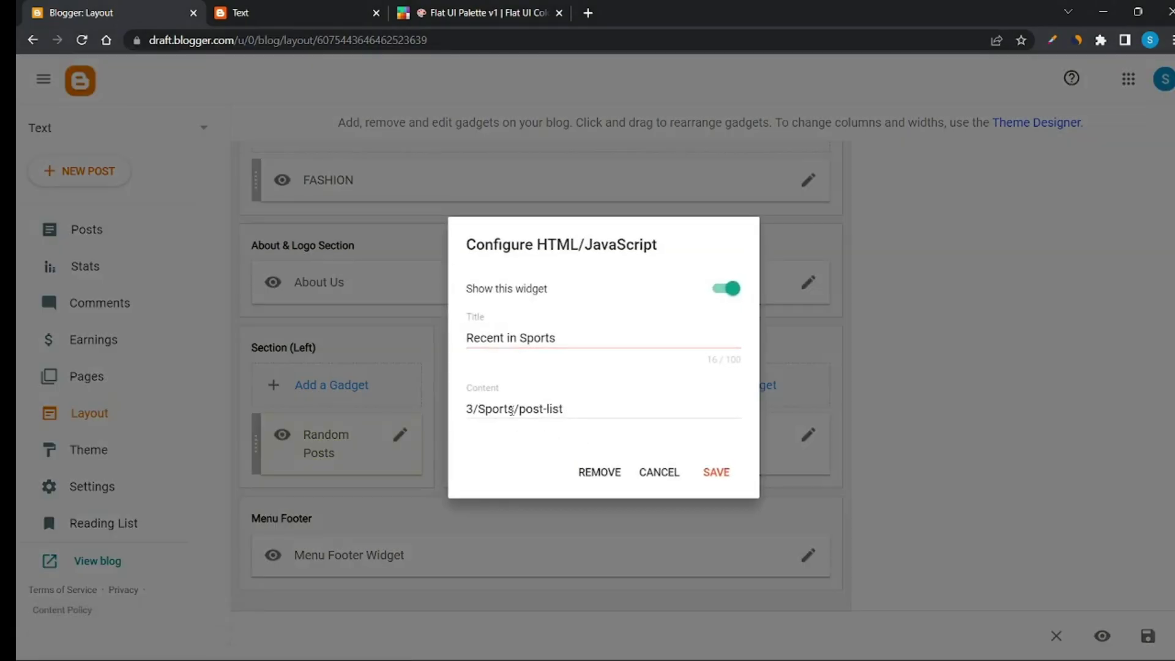
drag(514, 408, 487, 410)
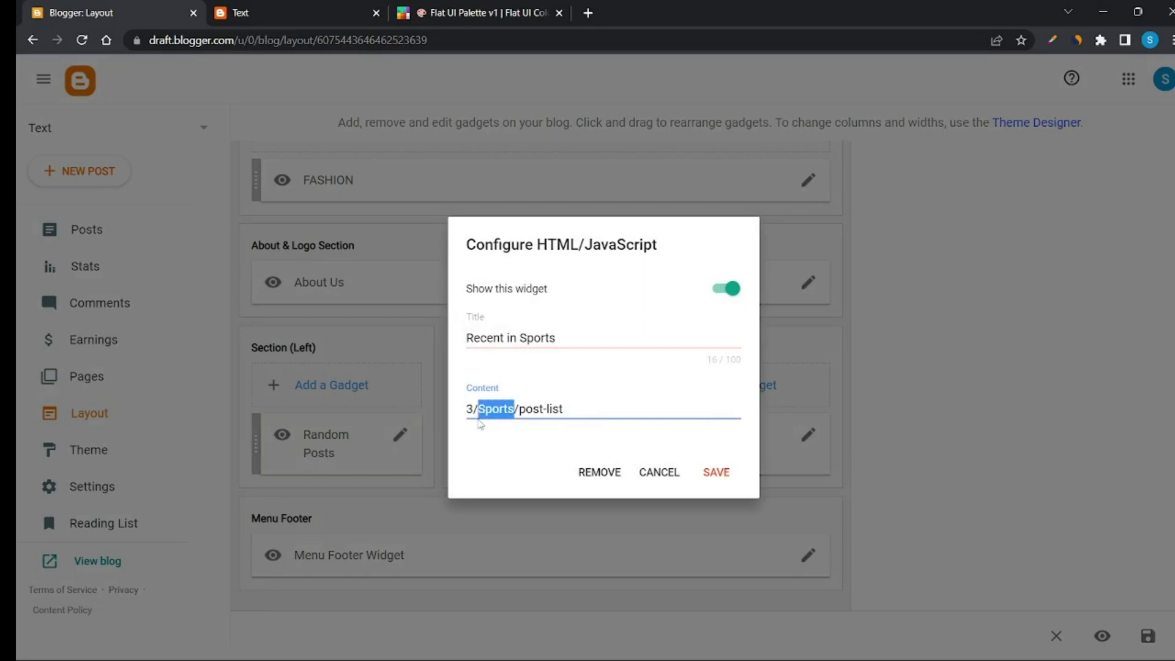
text(SPO)
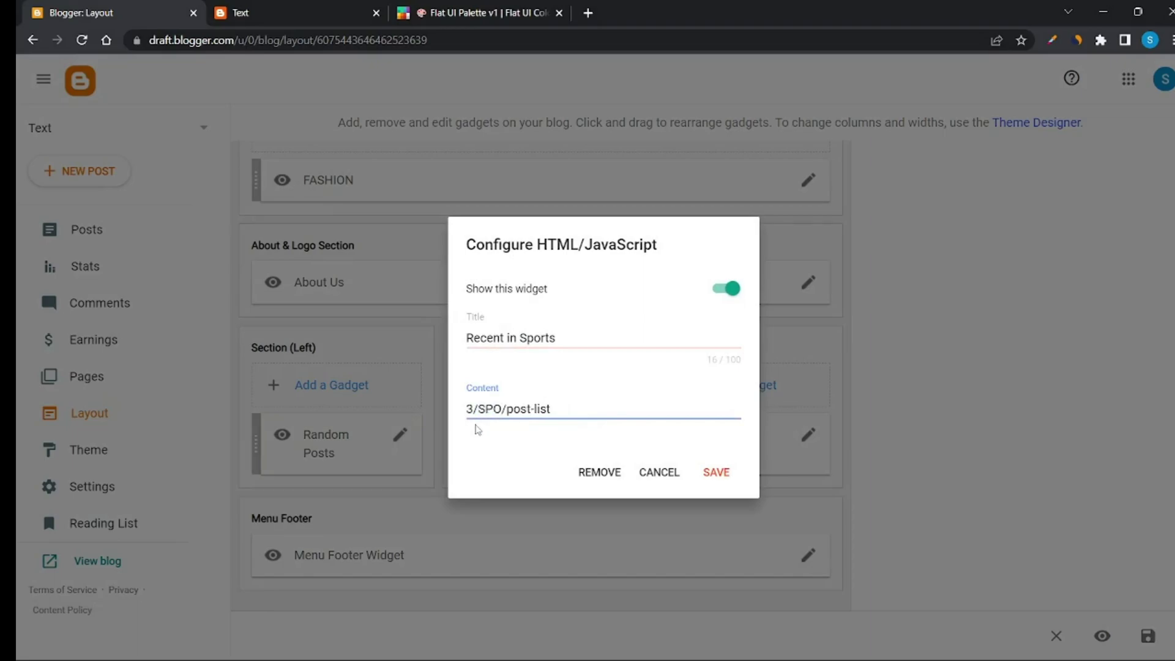
text(RTS)
click(714, 475)
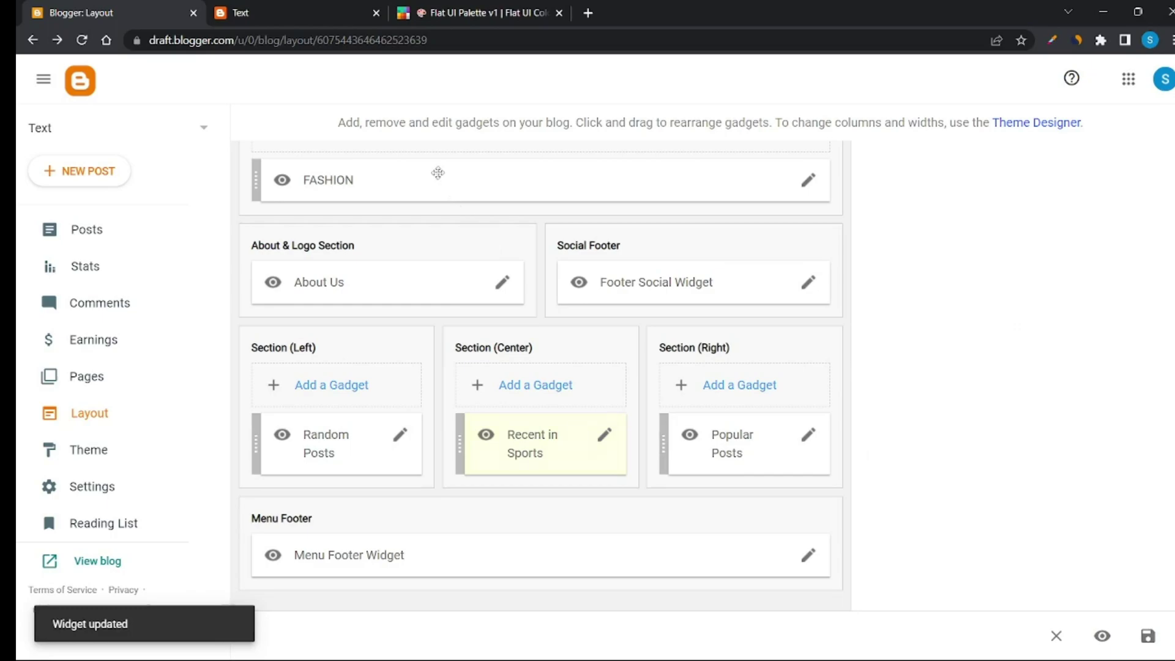
Save the Popular Posts gadget in the right footer section, and reload the live blog to check the footer's post columns.
click(807, 437)
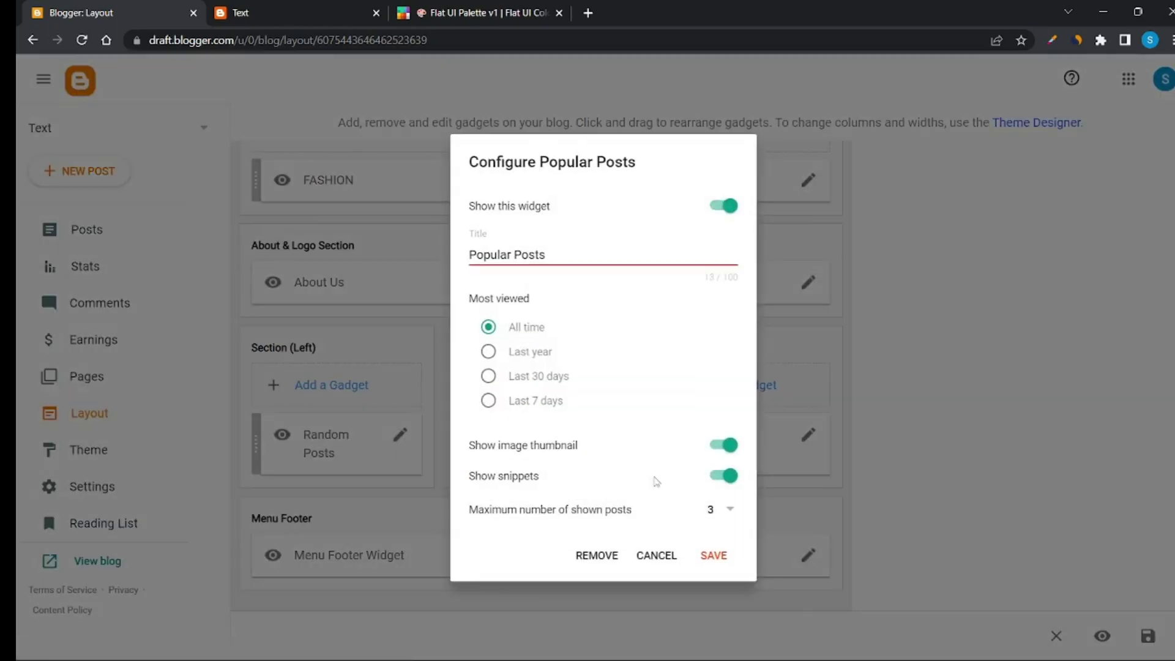
click(716, 557)
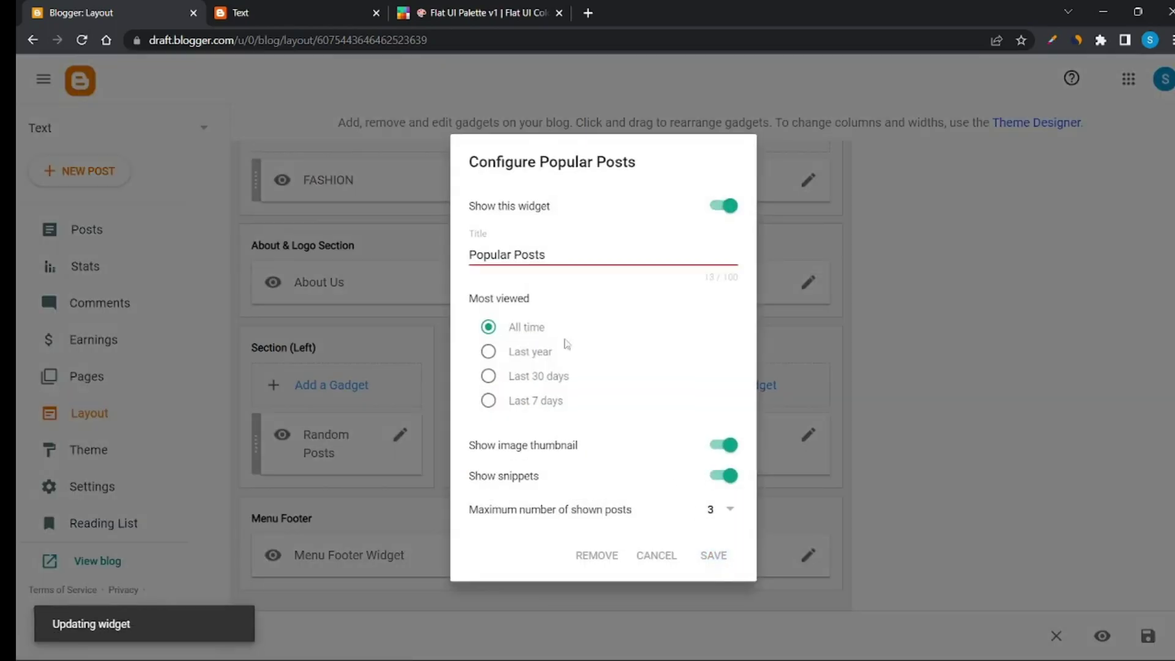
click(300, 9)
click(75, 43)
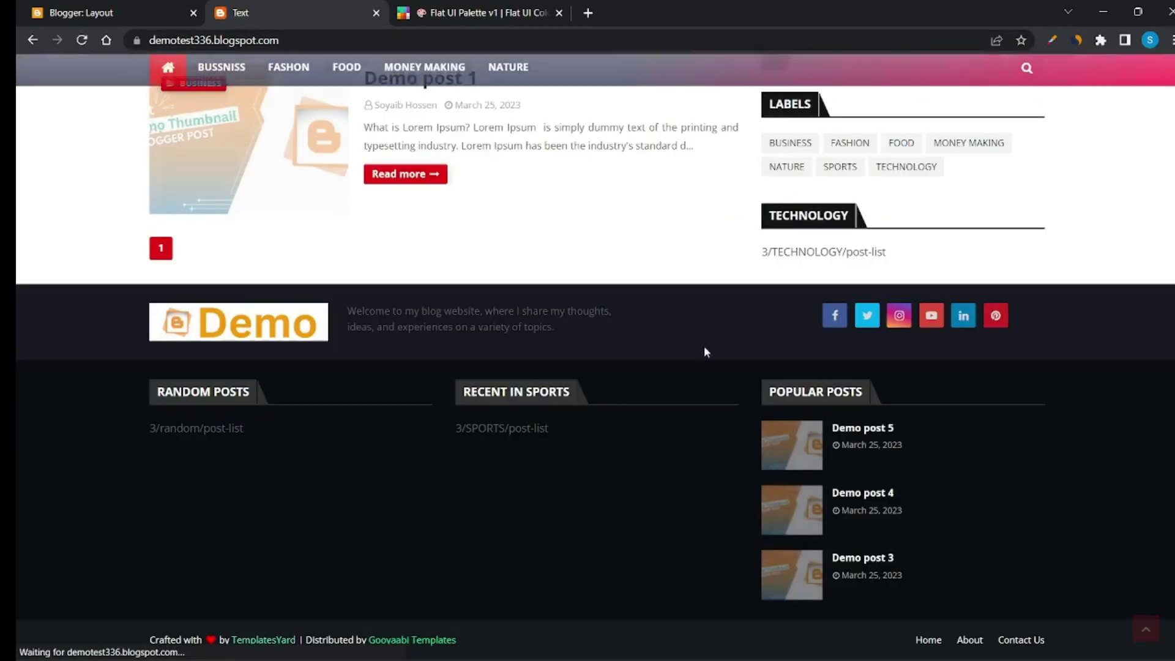
scroll(592, 467, down, 10)
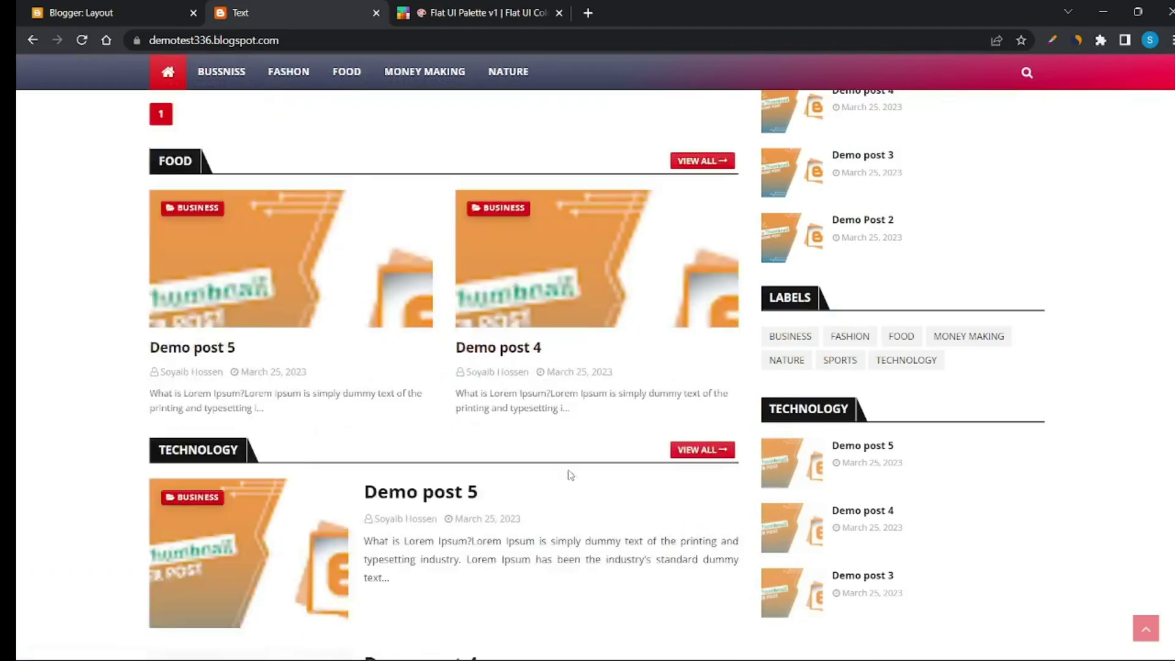
scroll(569, 477, down, 1)
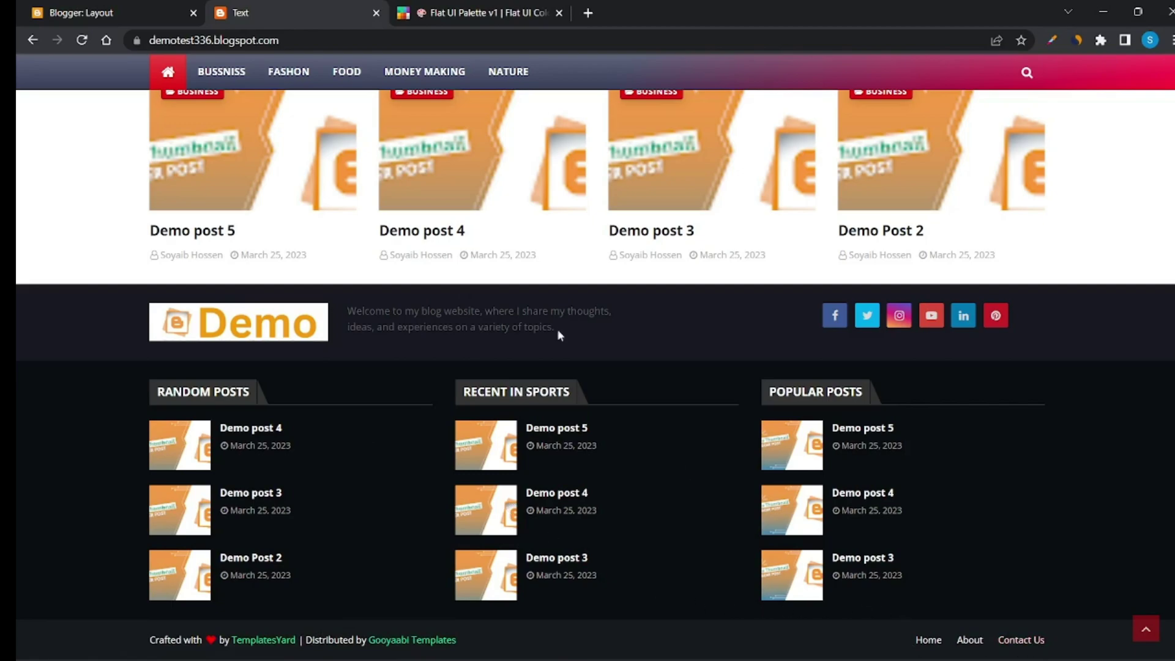
In the Menu Footer Widget of the blog's layout, set the About link's site URL to "/".
click(126, 12)
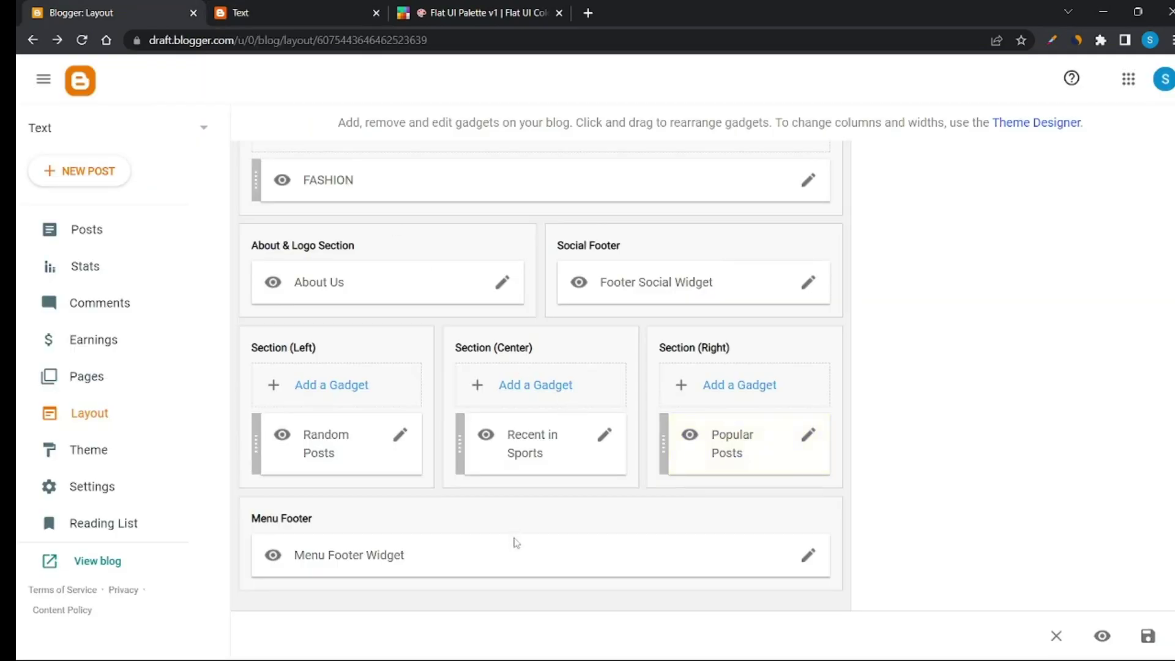
click(808, 555)
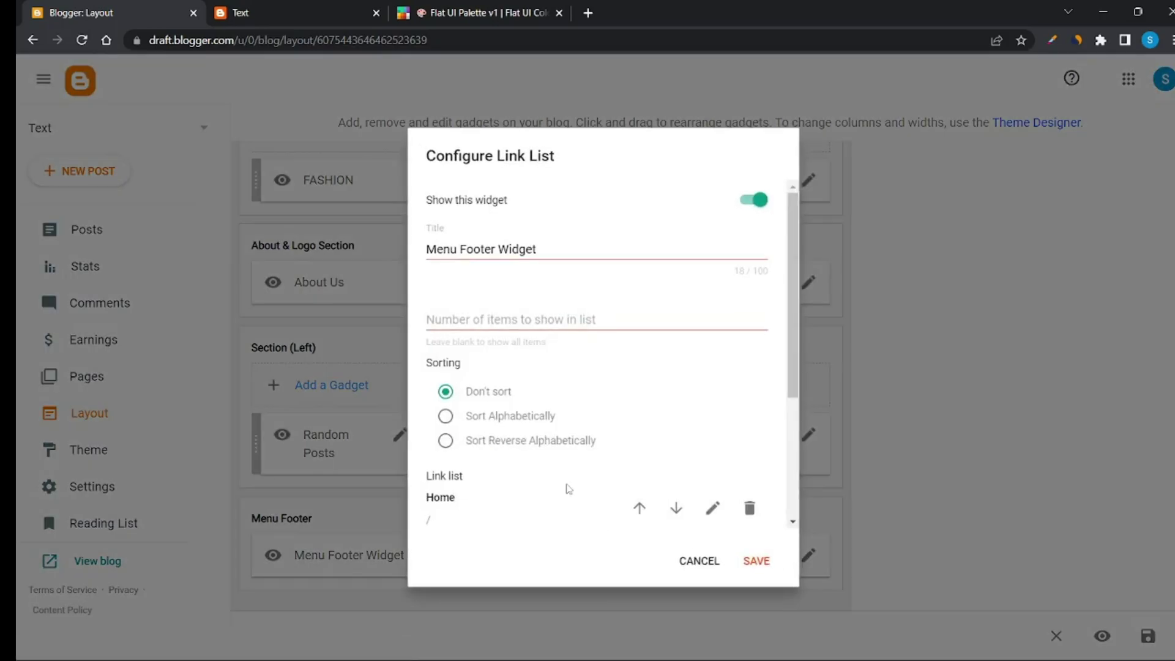
scroll(569, 488, down, 2)
click(712, 419)
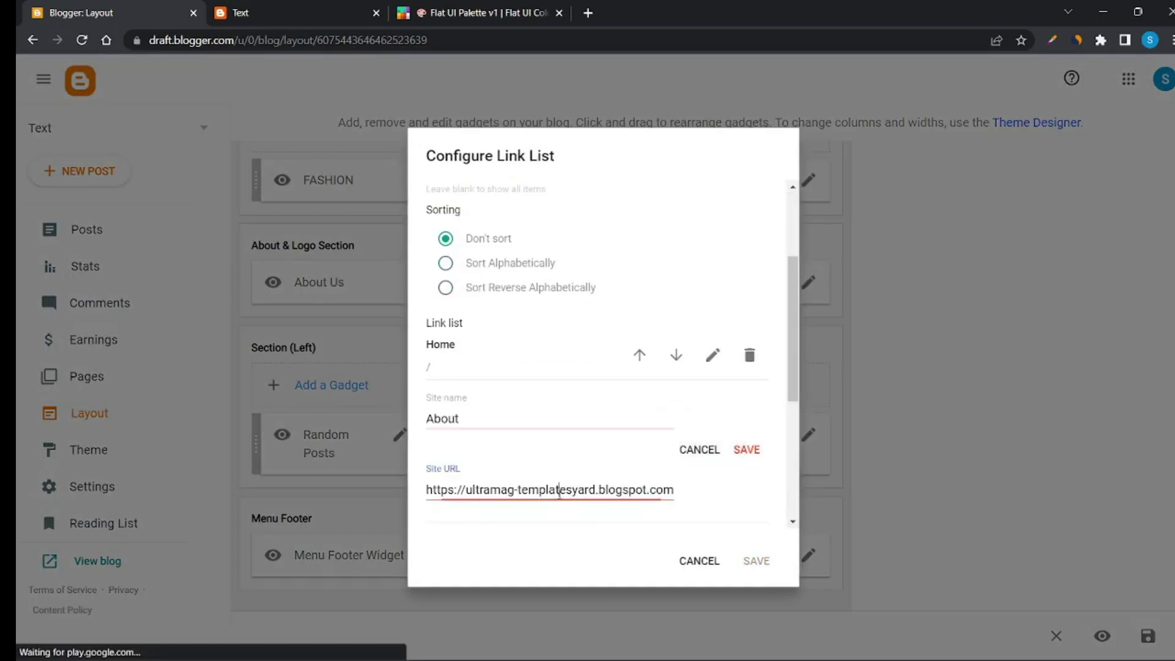
triple_click(560, 494)
text(/)
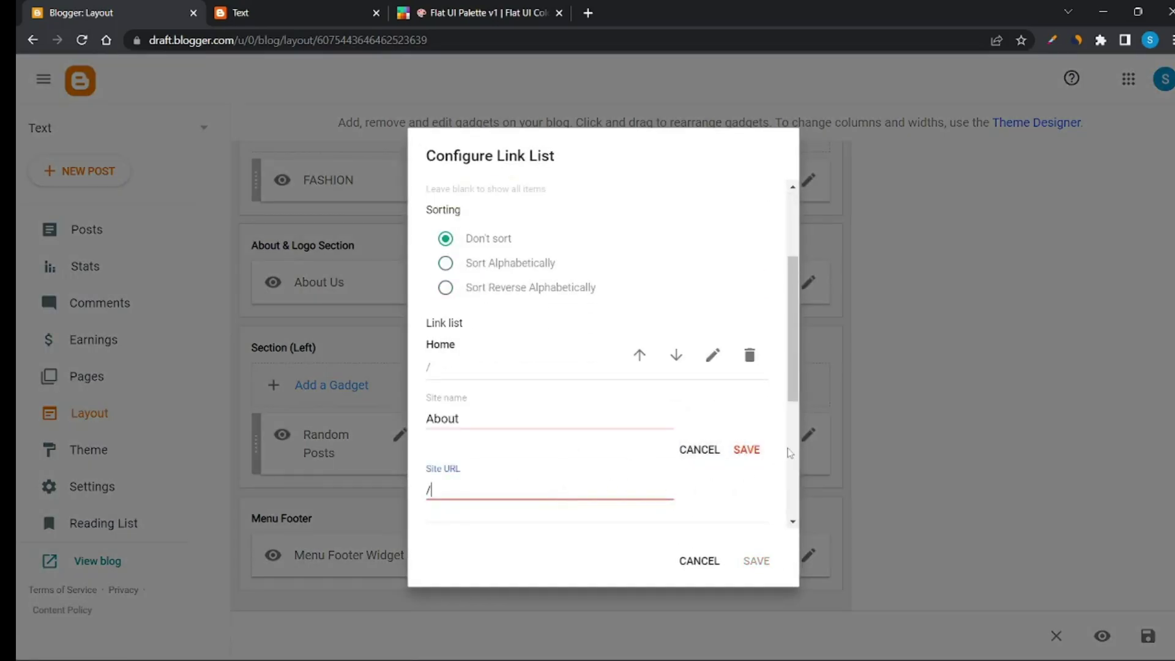
click(747, 450)
Set the Contact Us link's site URL to "/" and save the Menu Footer Widget.
click(712, 469)
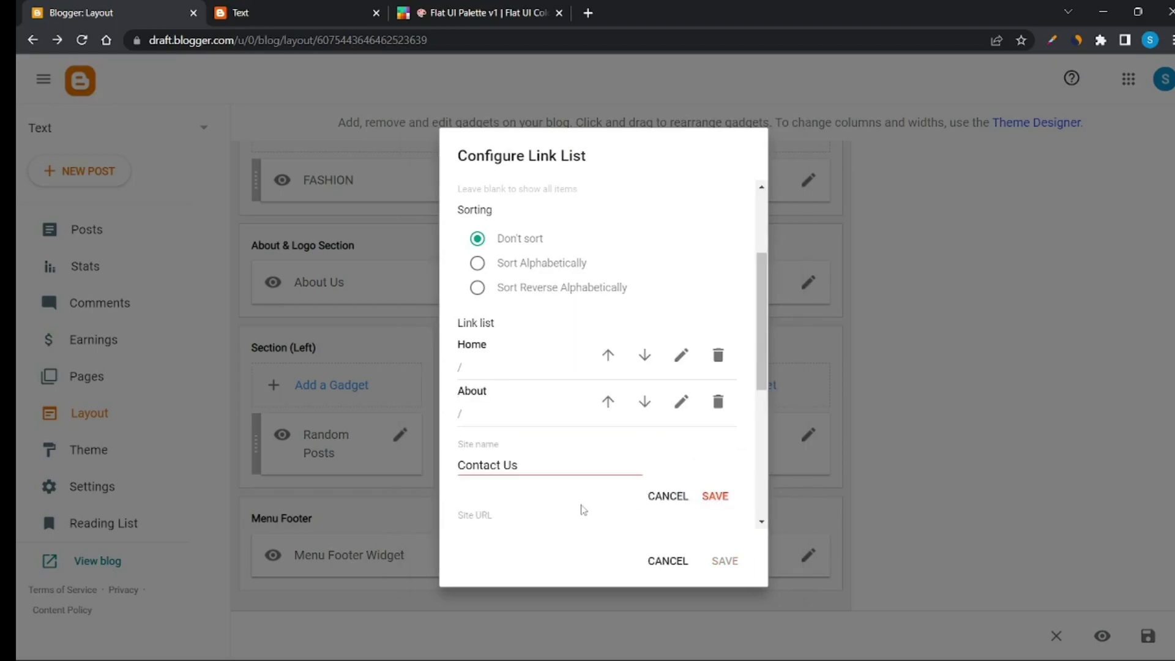
scroll(583, 510, down, 3)
triple_click(529, 384)
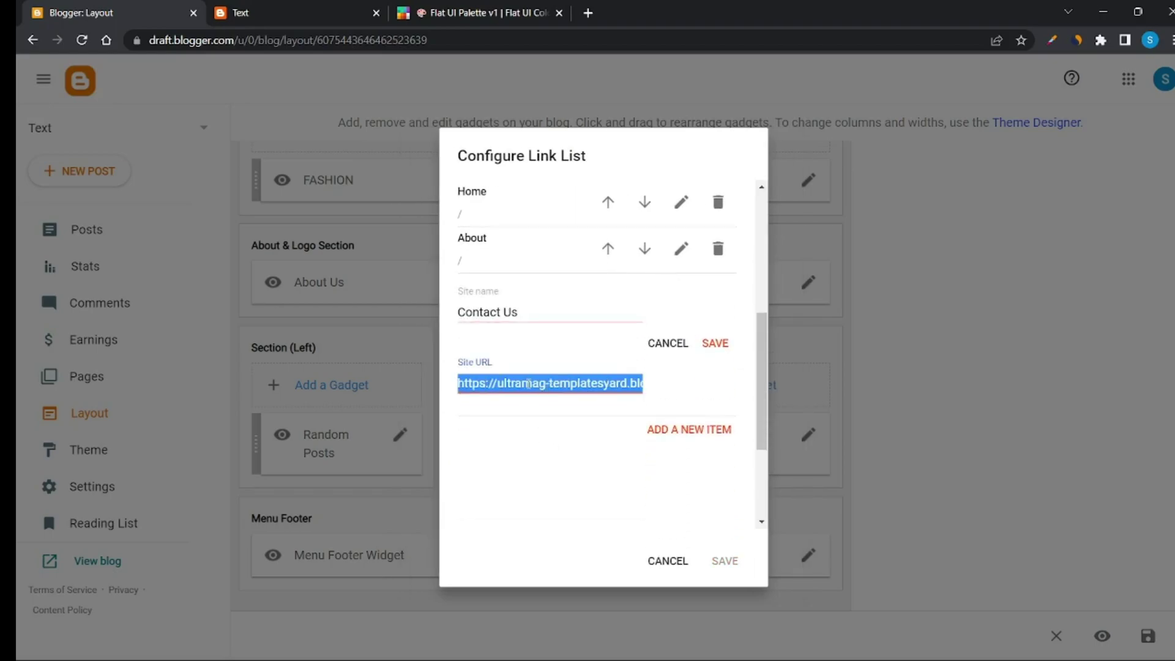
text(/)
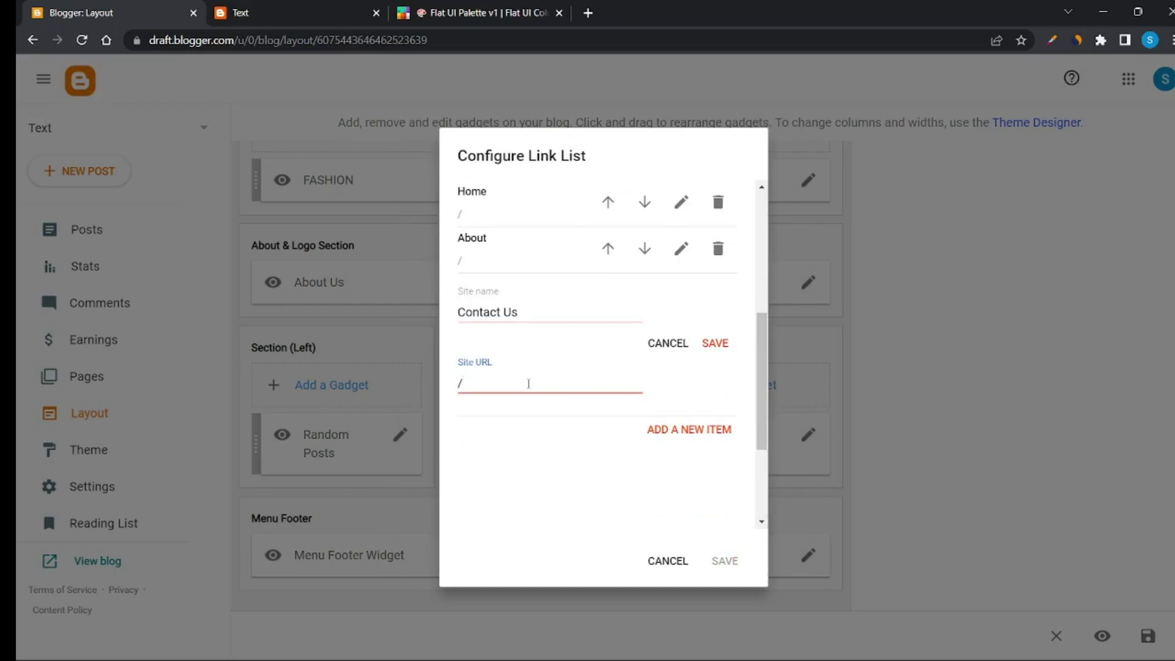
click(714, 343)
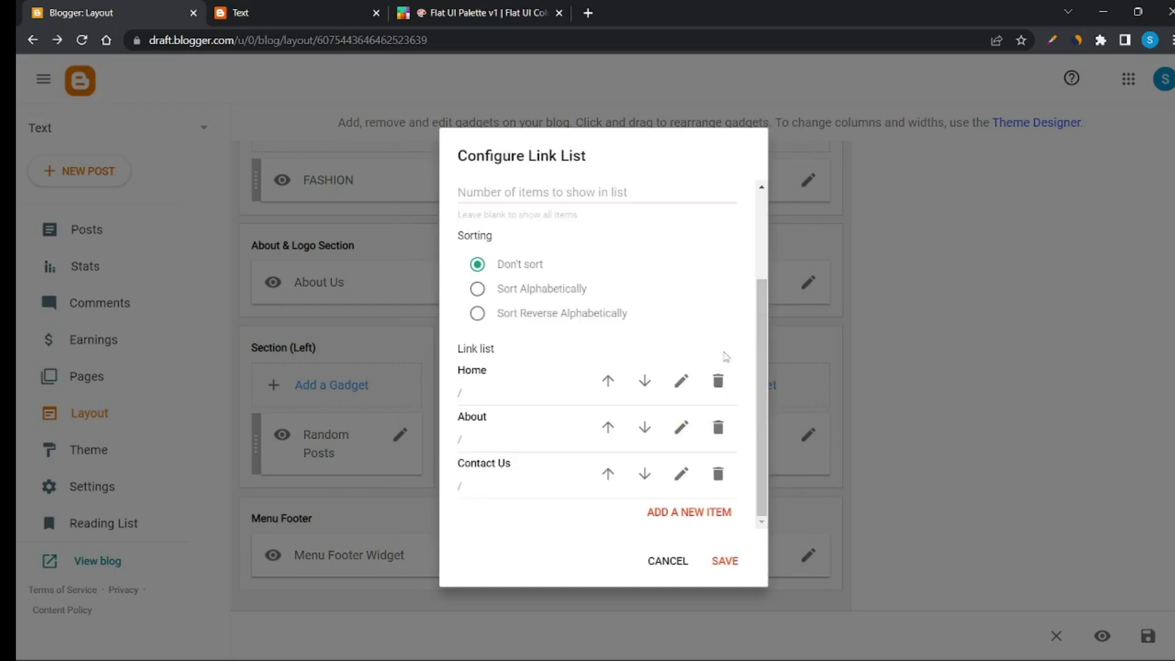
click(725, 559)
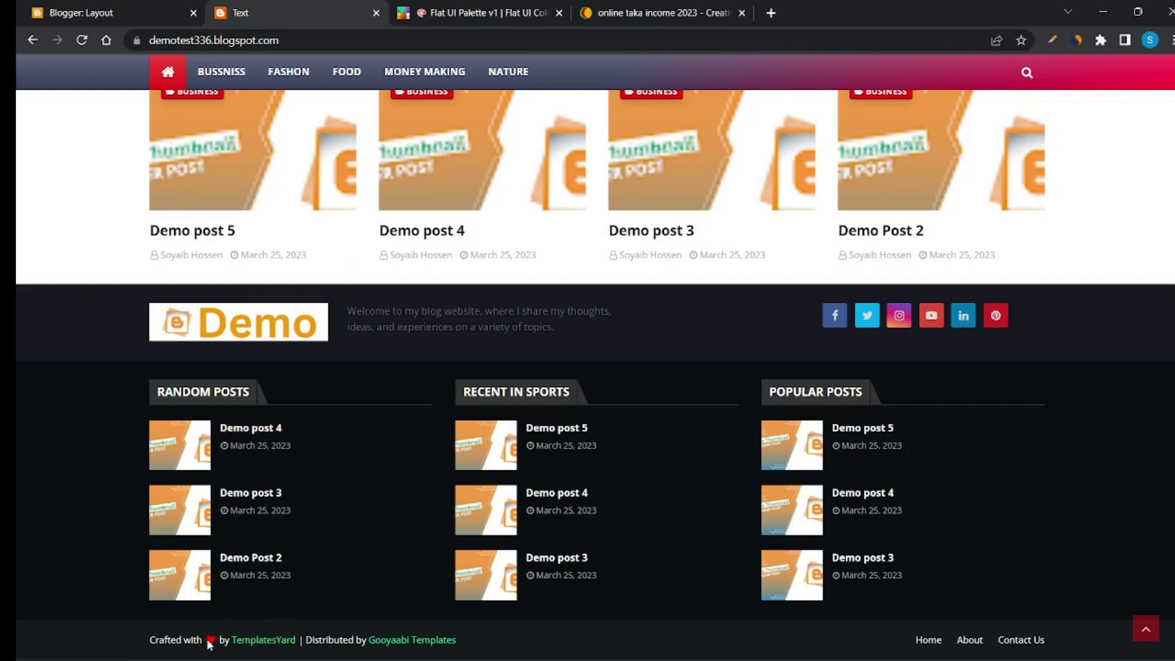
Select the "Crafted with" credit text in the live blog's footer and open the blog theme's HTML for editing.
drag(201, 640, 153, 638)
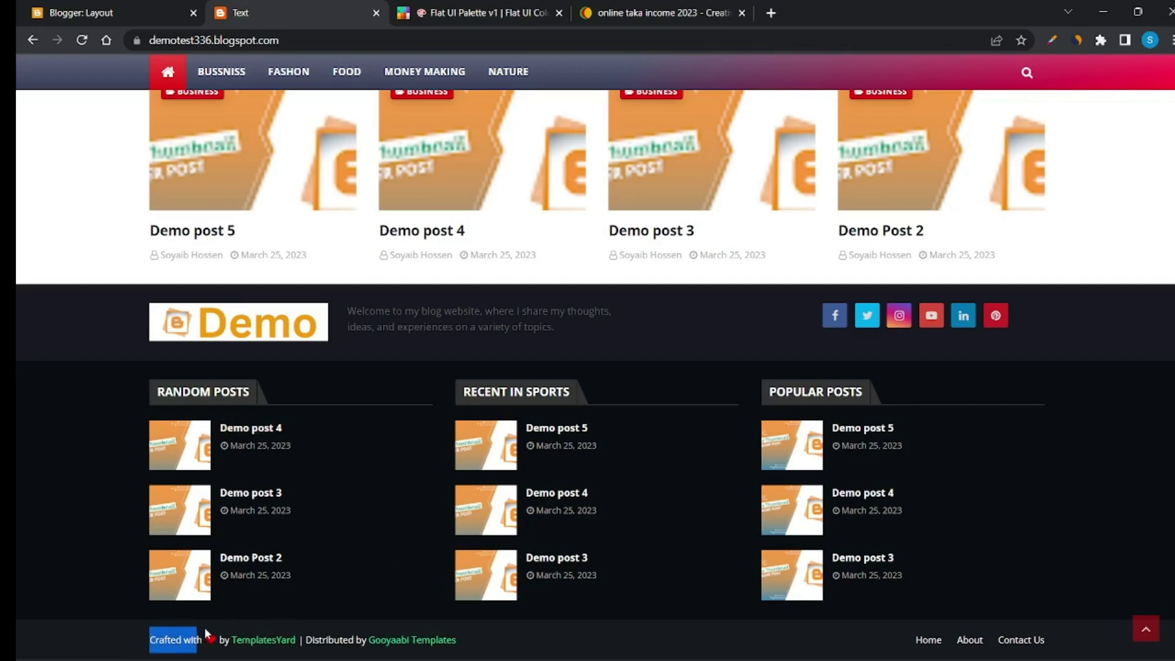
click(79, 12)
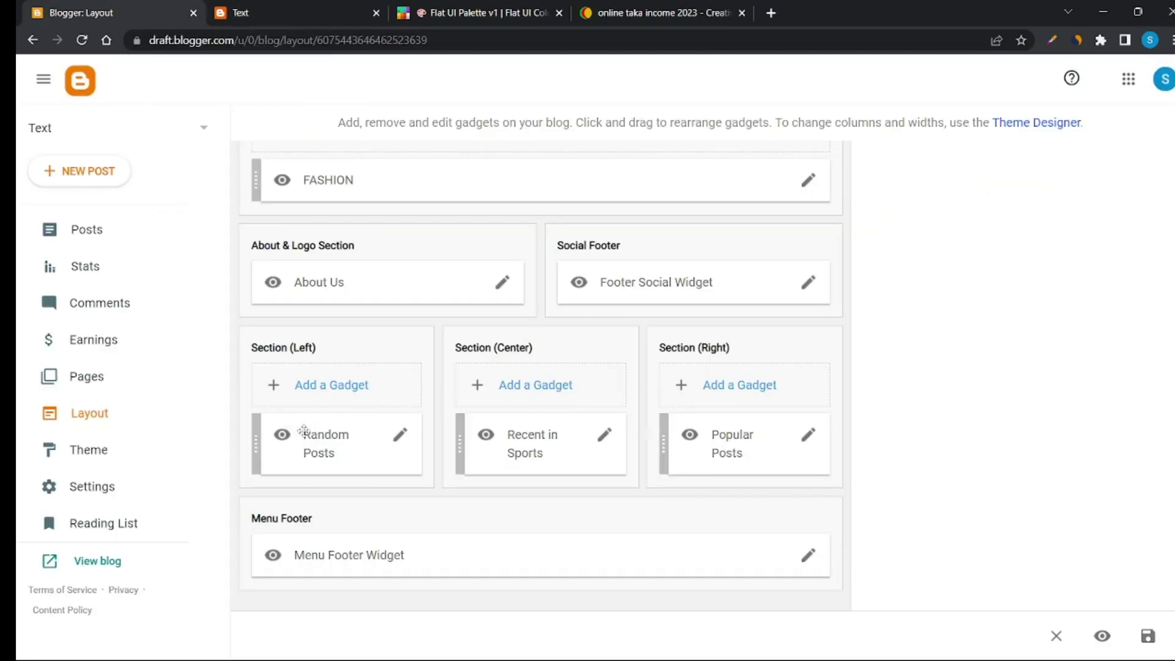
click(92, 450)
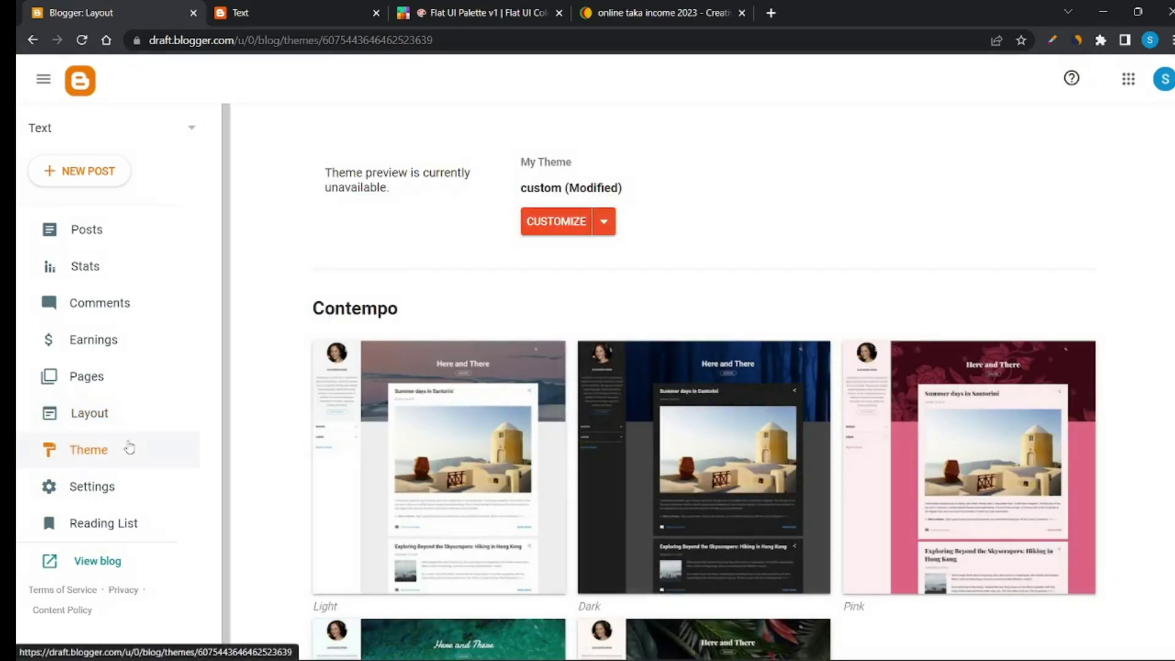
click(604, 222)
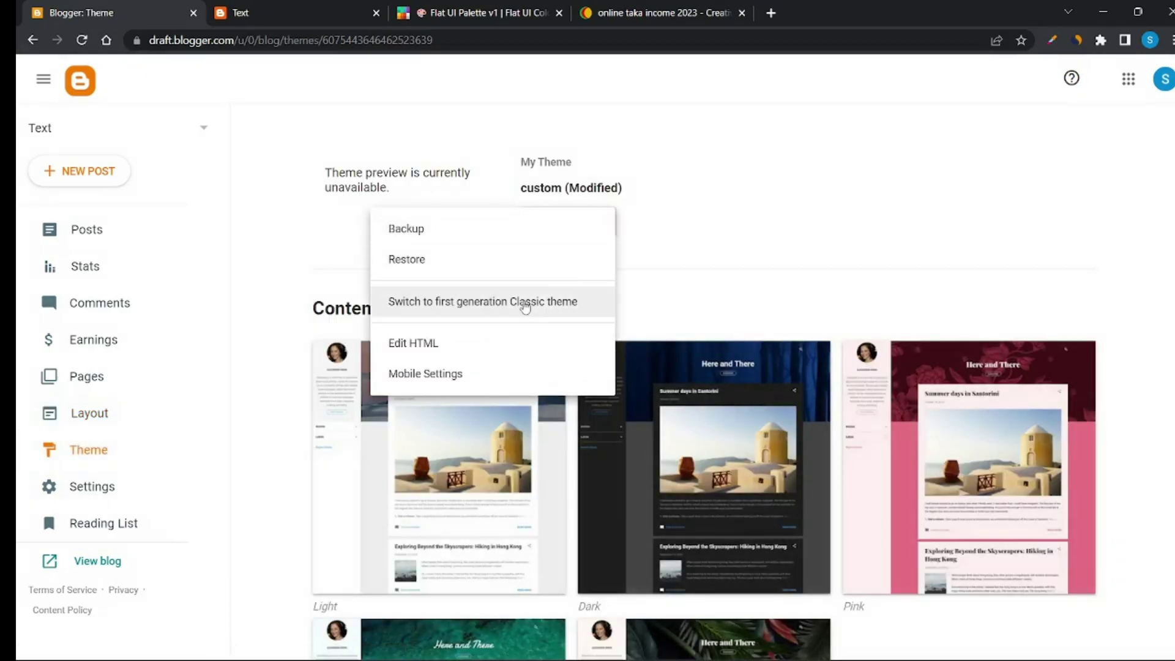
click(484, 342)
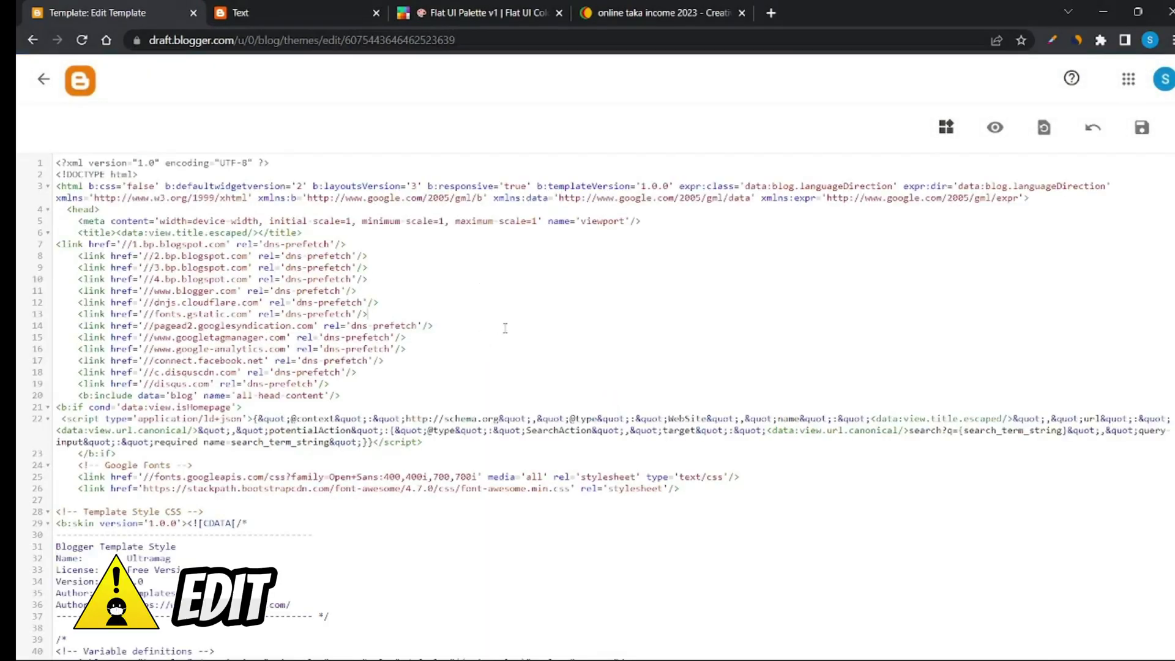
Find "Crafted with" in the theme code's copyright-area and replace it with the previously copied copyright text, trimmed to "© Copyright 2023,".
key(ctrl+f)
text(Crafted wit)
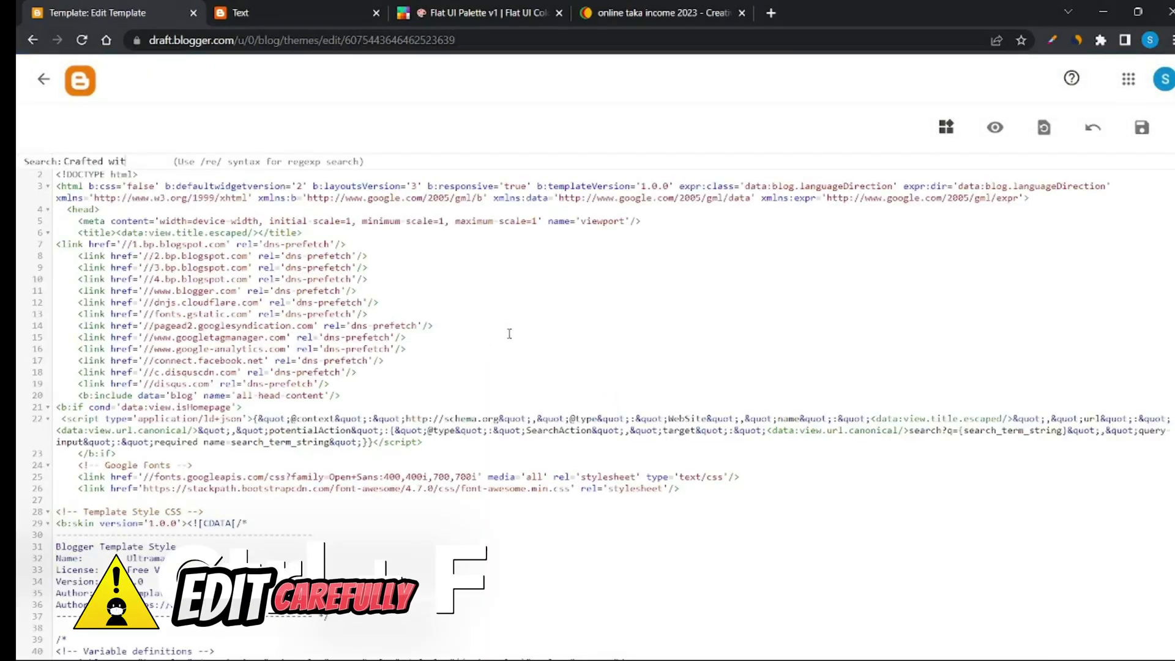
key(Return)
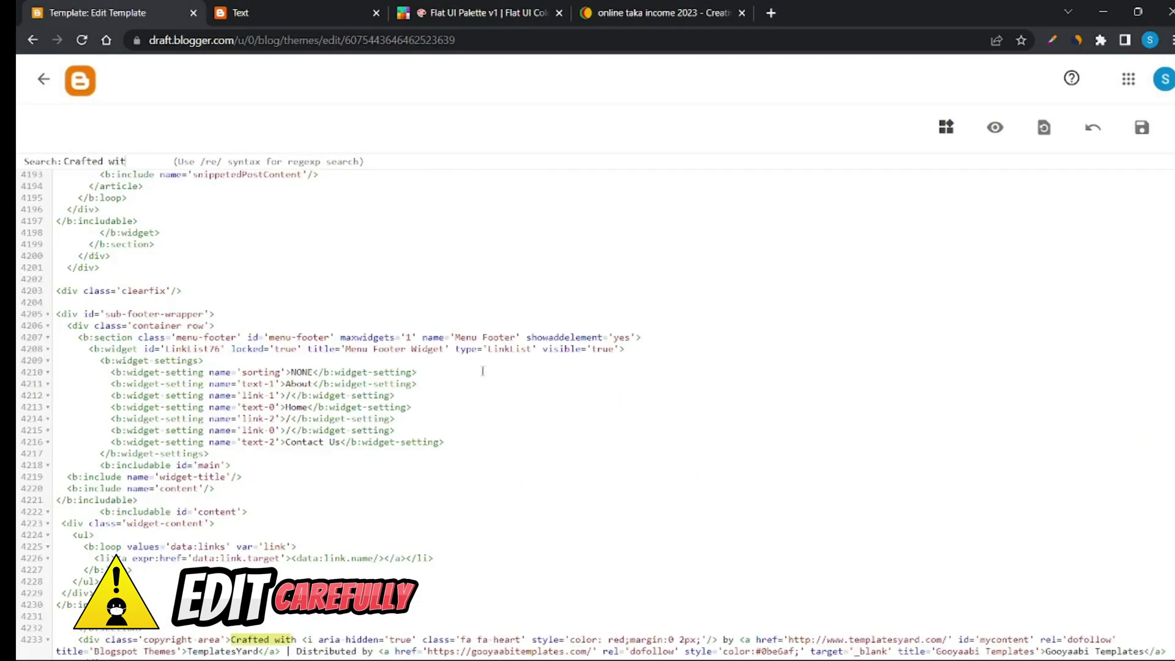
scroll(483, 370, down, 5)
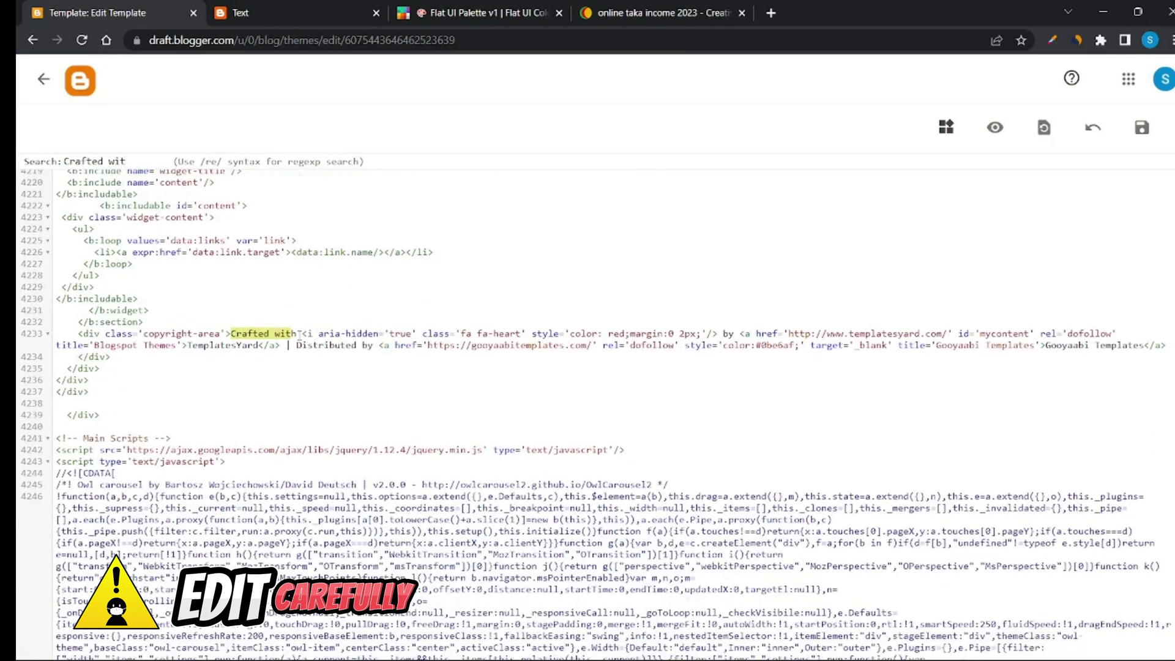
drag(299, 334, 233, 334)
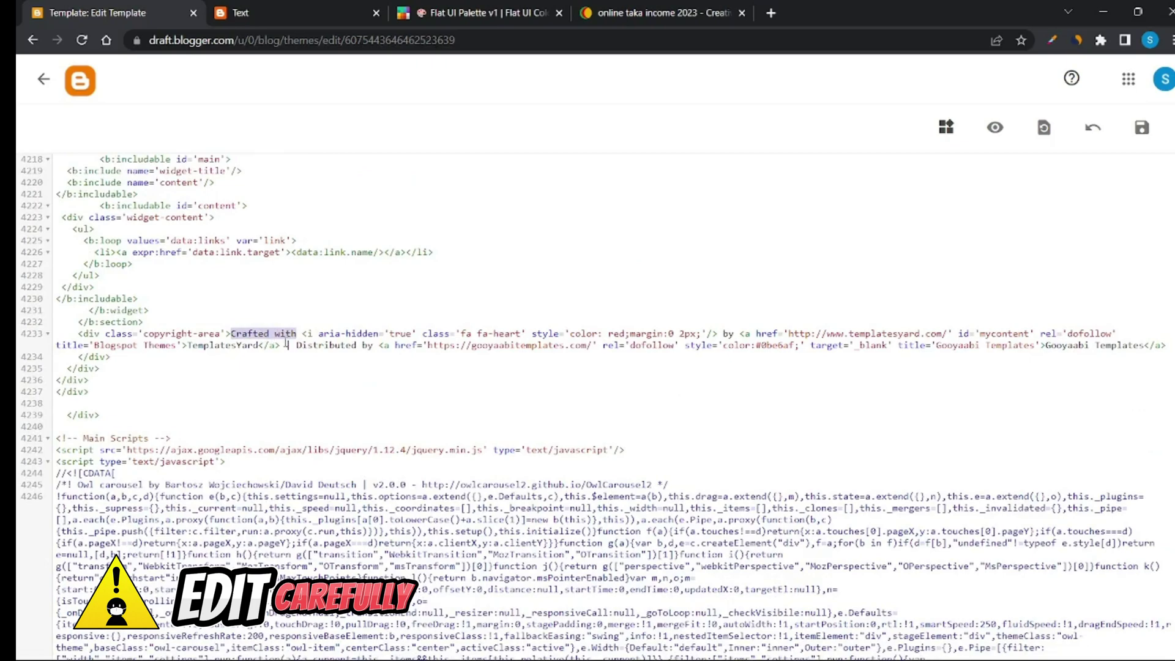
key(super+v)
scroll(351, 472, down, 2)
click(338, 499)
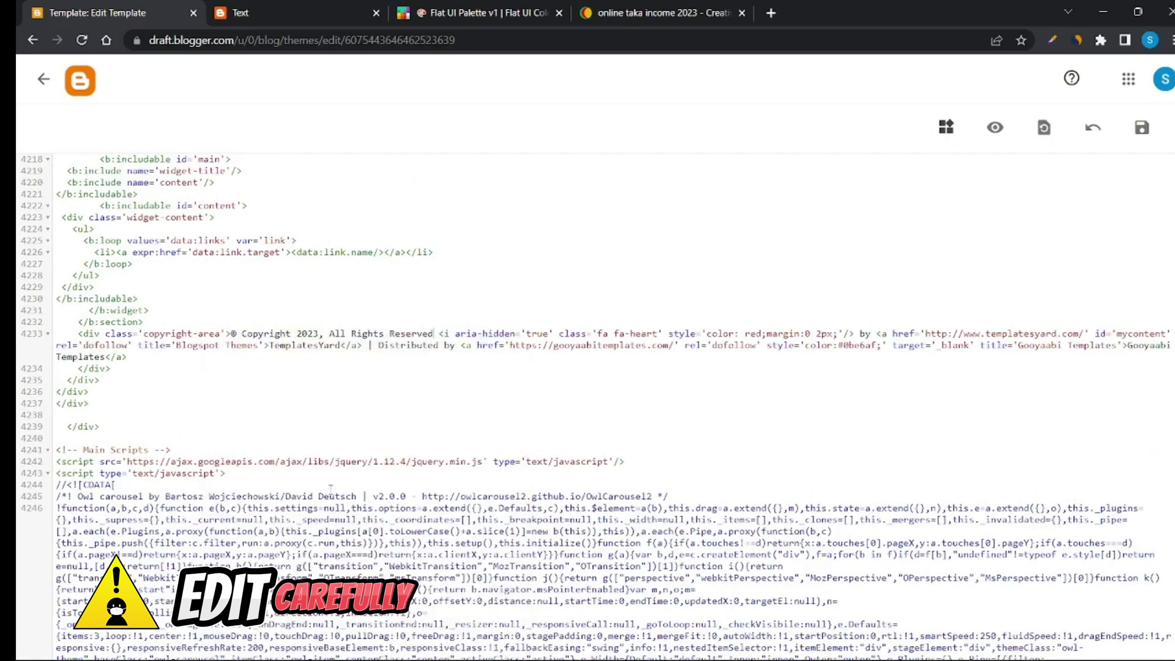
drag(322, 333, 431, 334)
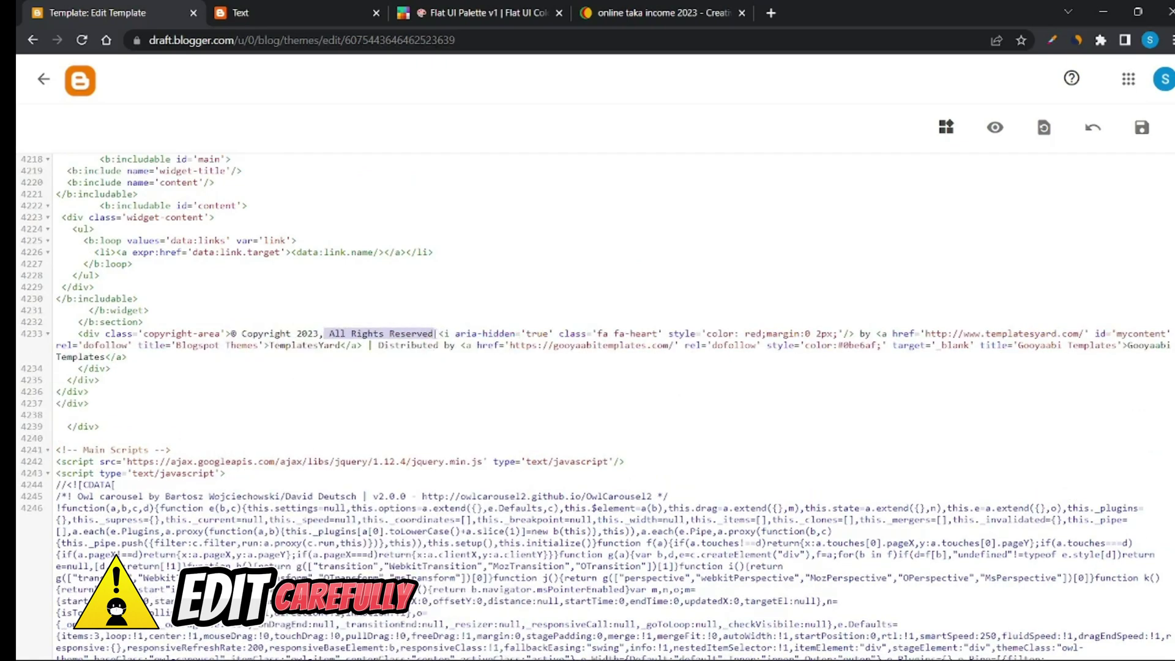
key(BackSpace)
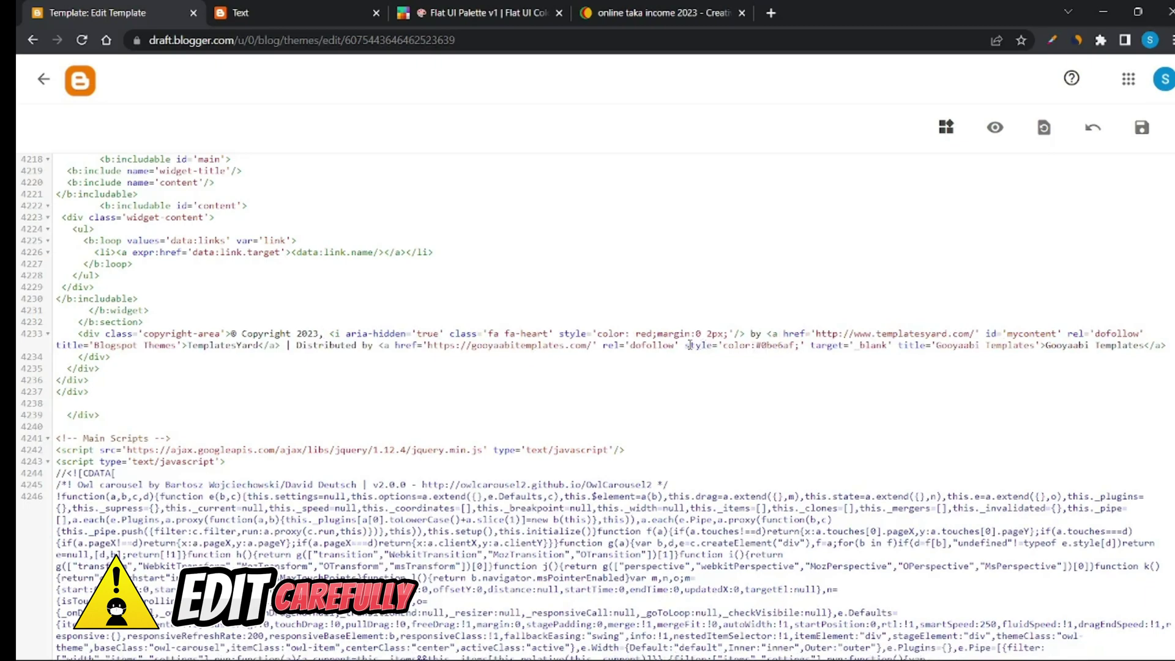
In the theme code's copyright-area, replace the link text "TemplatesYard" with "your name" and the word "Distributed" with "Created".
click(285, 6)
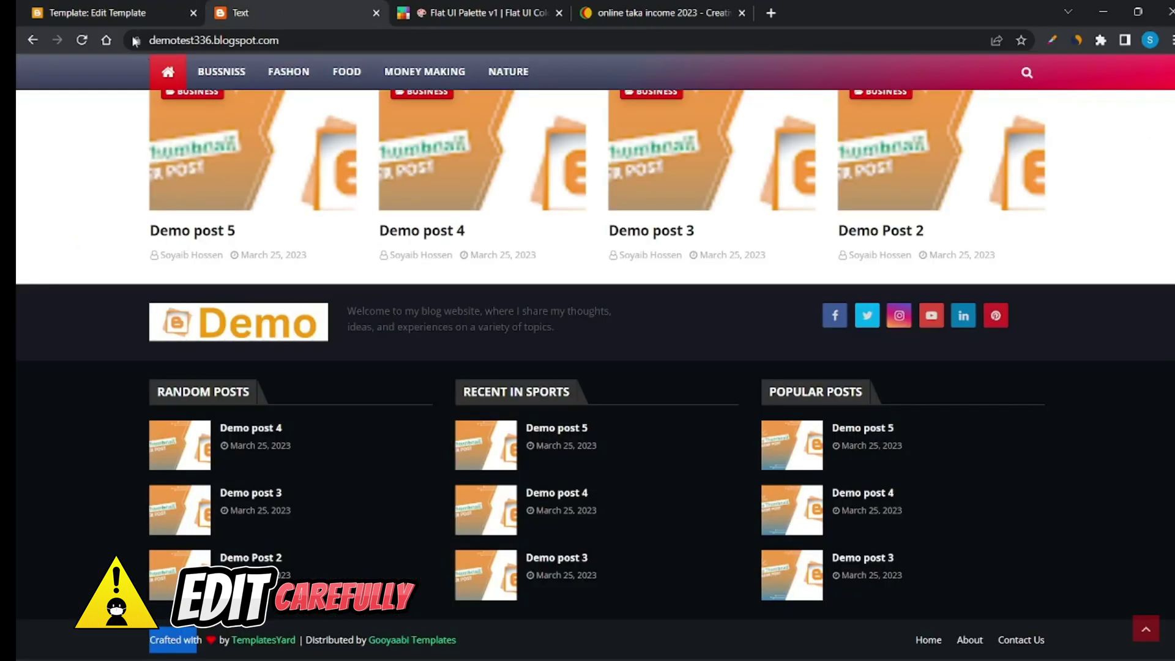
click(110, 8)
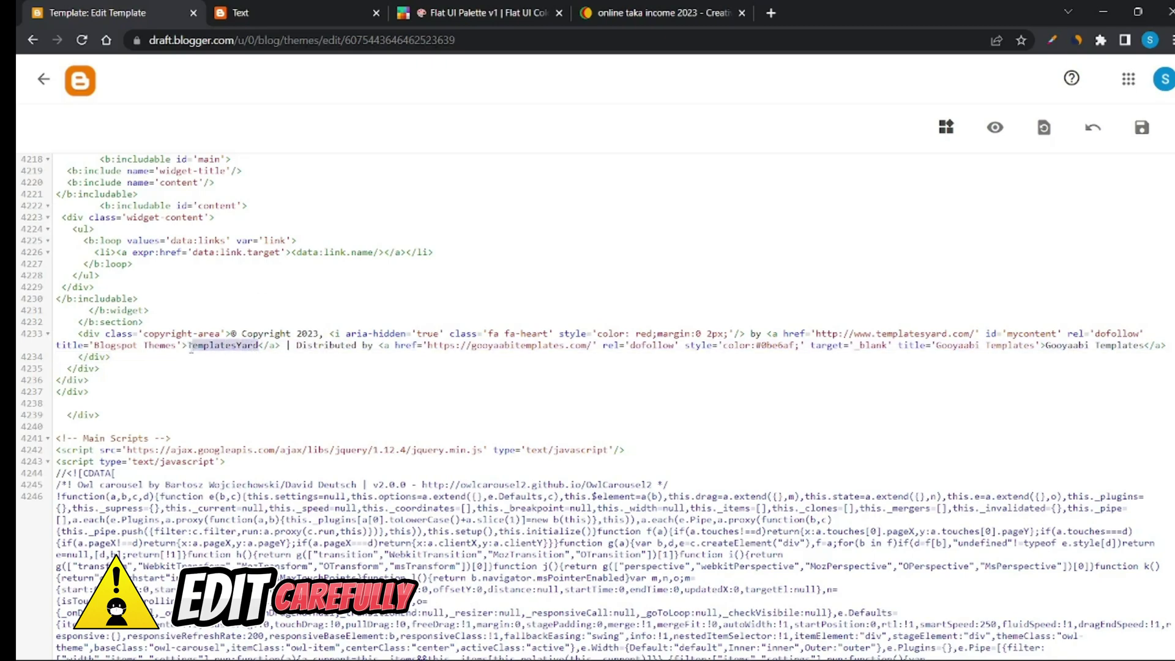
text(your nam)
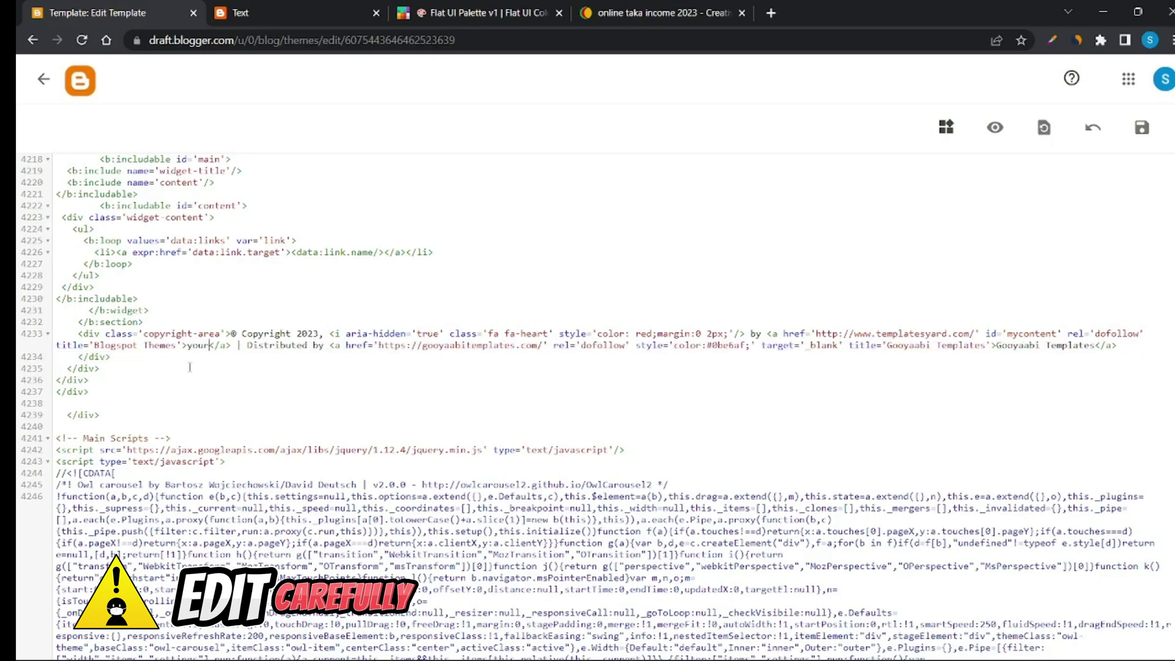
text(e</a> | )
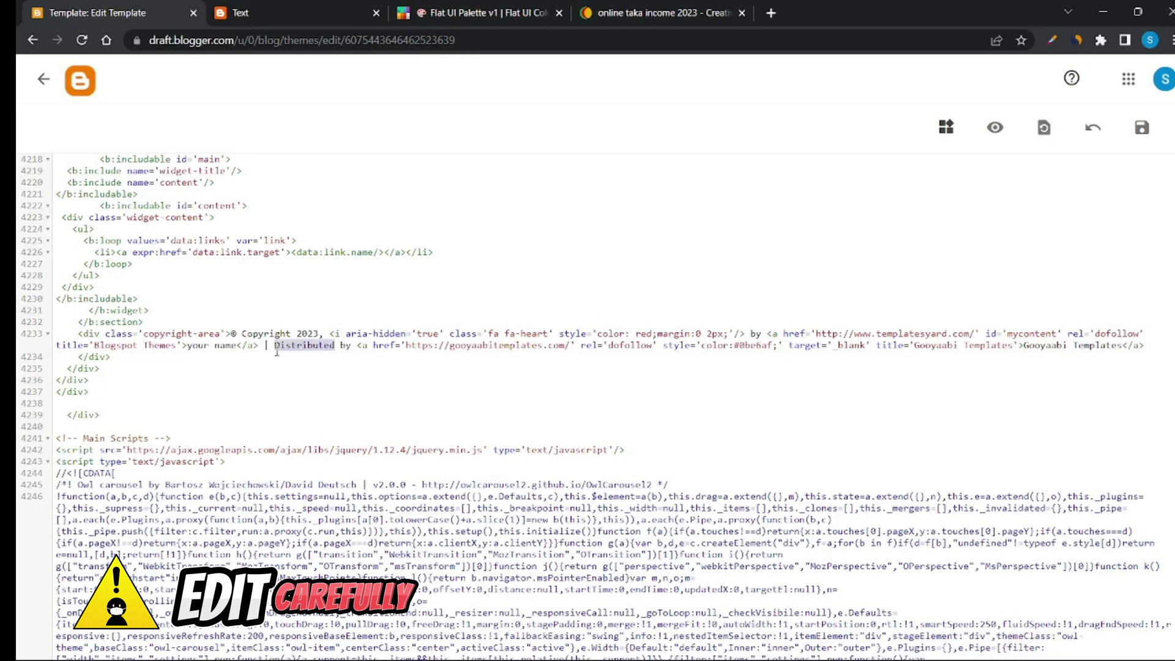
text(Creat)
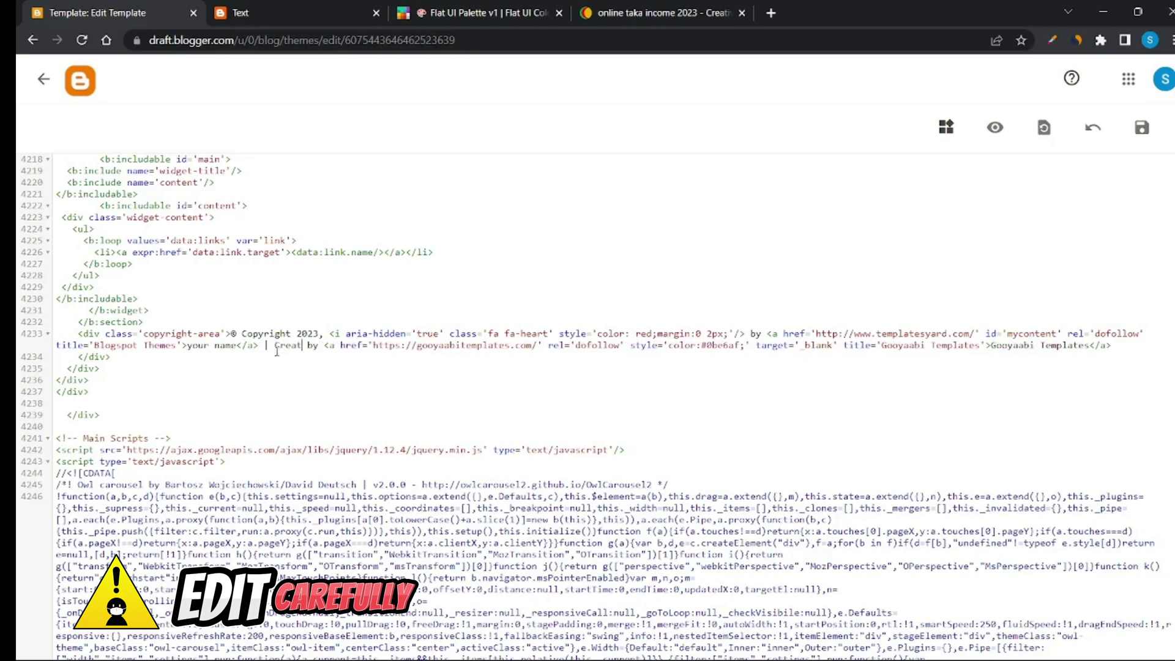
text(ed)
Shorten the Gooyaabi Templates credit link's address to "/", change its link text to "Shot Tech", and save the theme.
drag(542, 347, 394, 349)
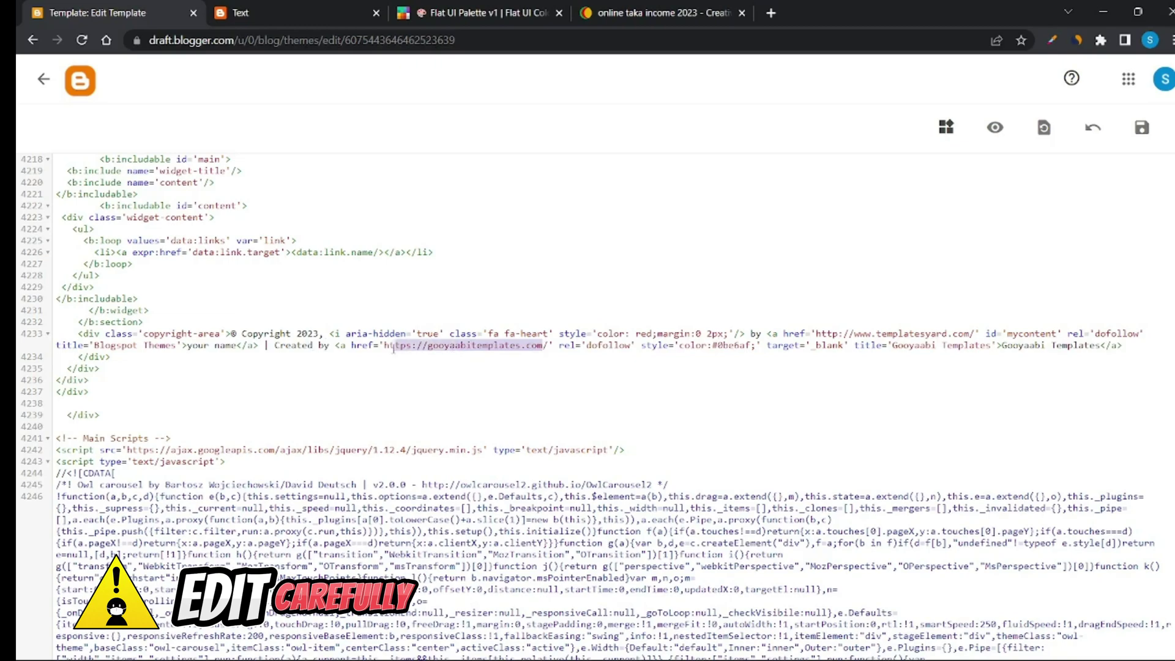
key(BackSpace)
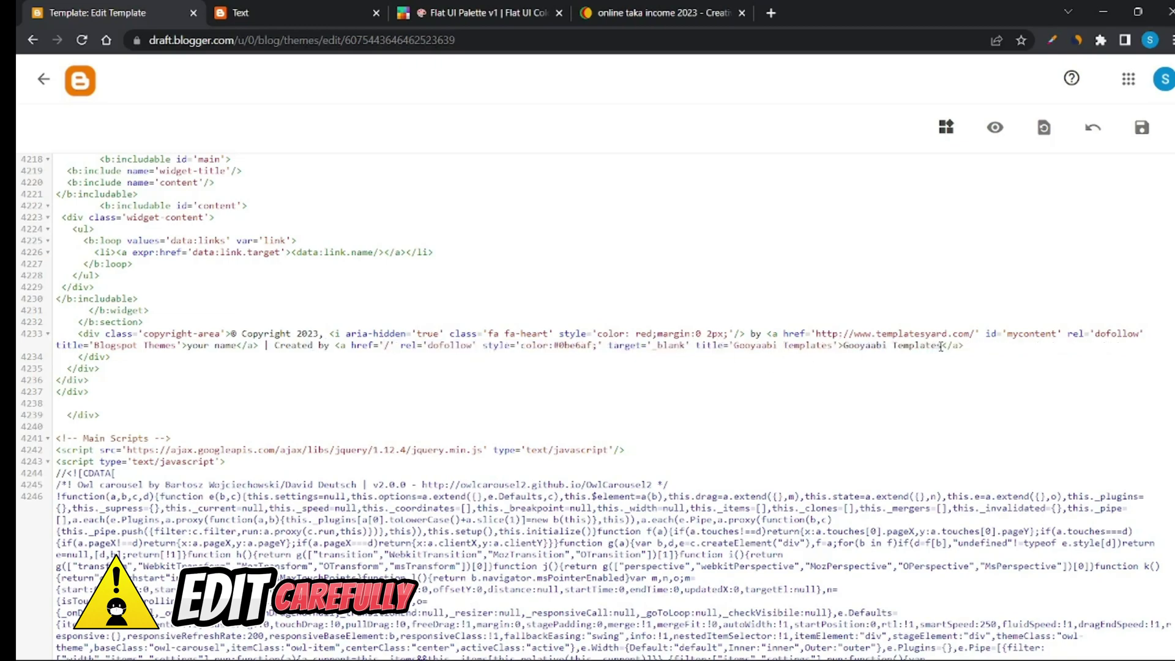
text(Shot)
click(1142, 127)
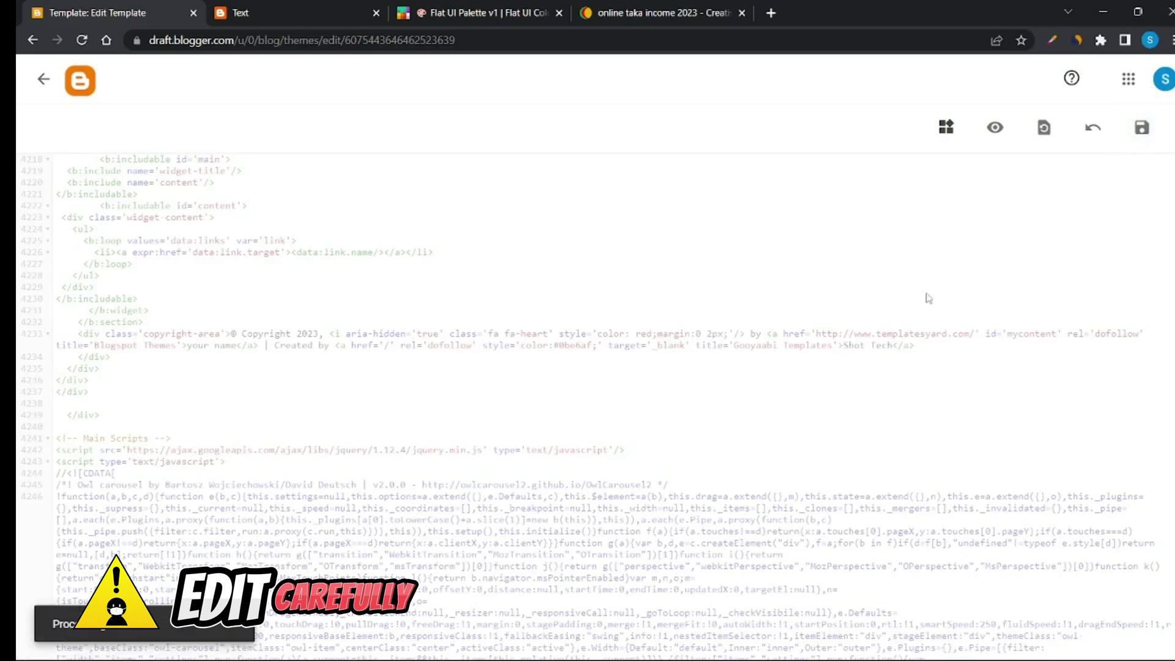
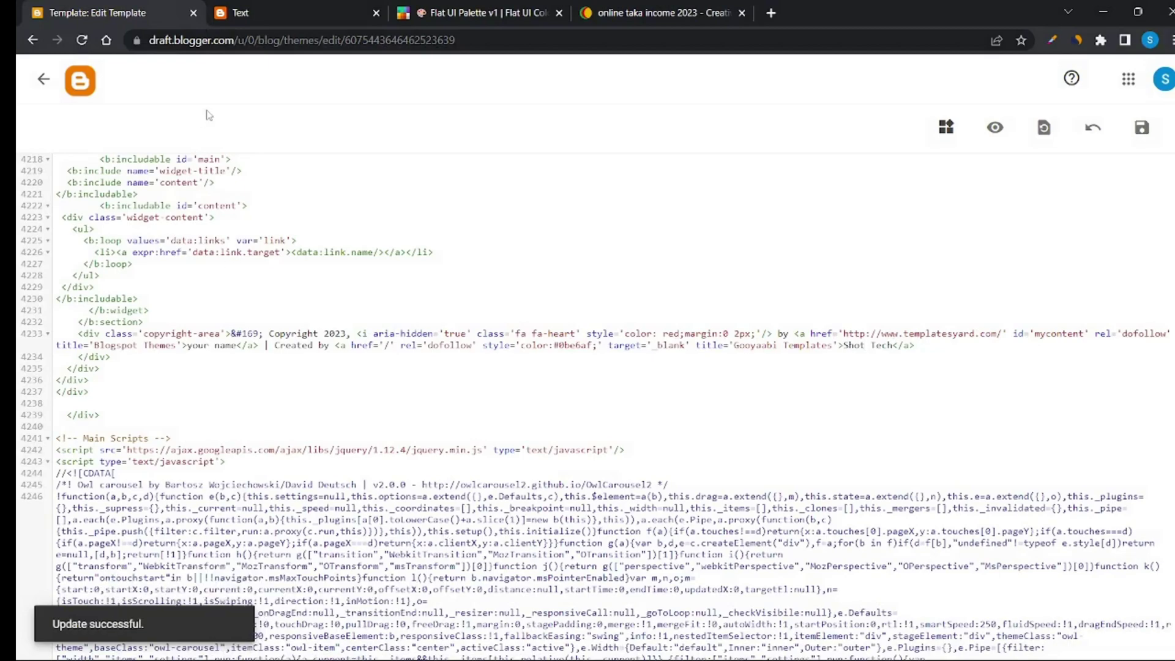
Reload the live blog and check the copyright credit line in its footer.
click(234, 14)
click(82, 40)
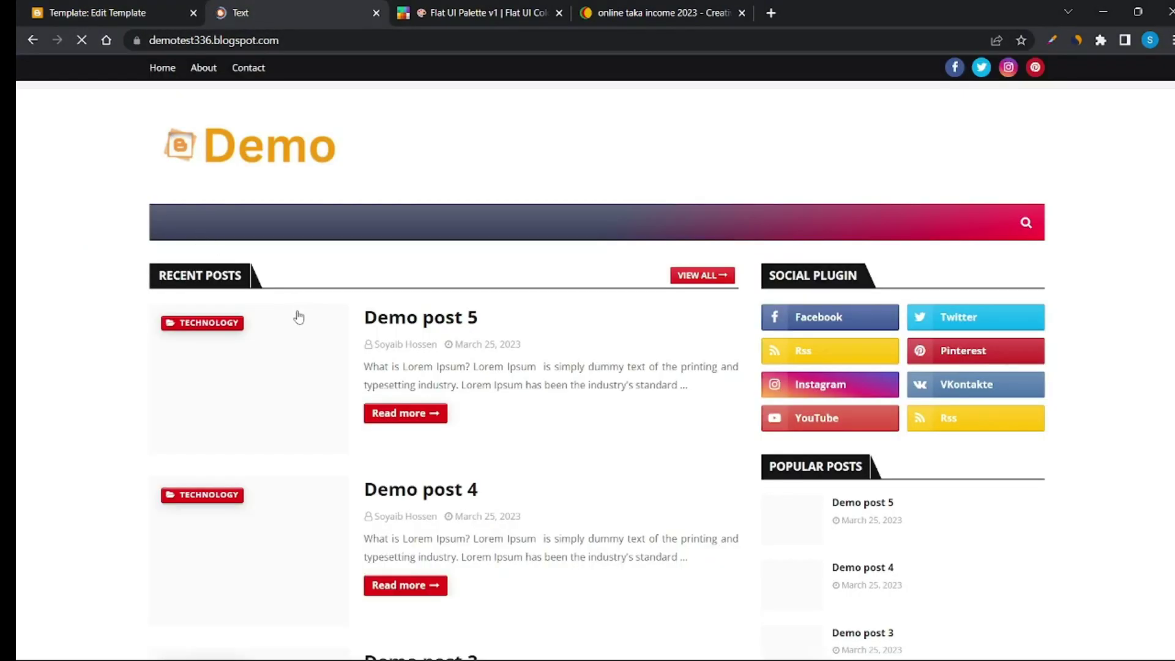
scroll(298, 316, down, 15)
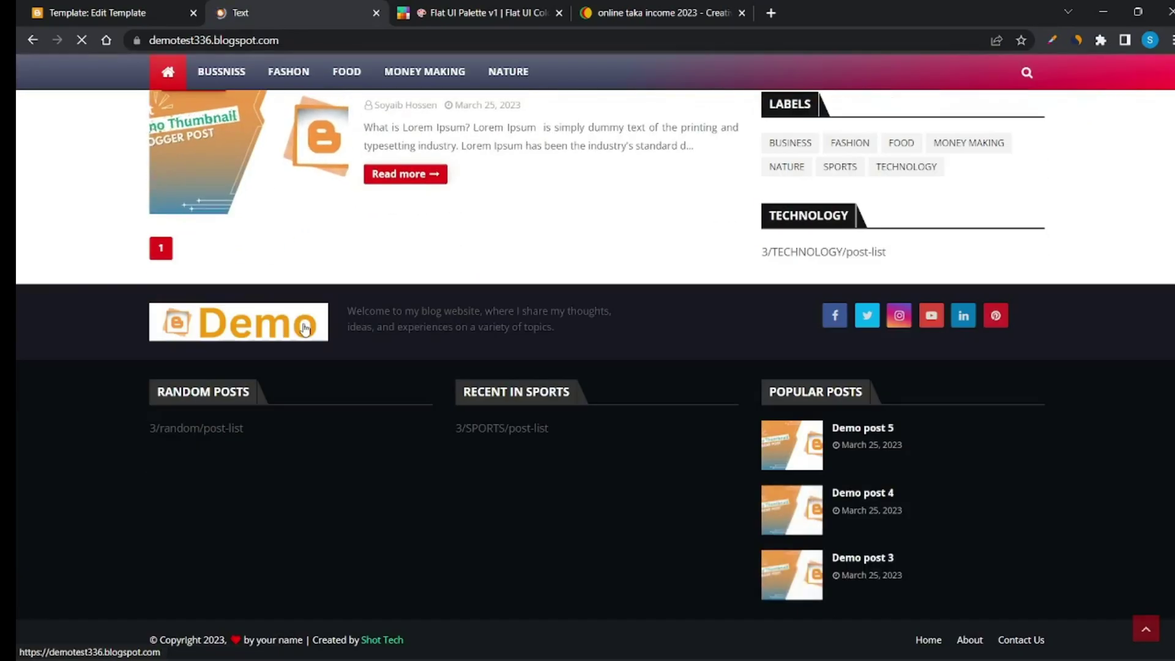
scroll(306, 551, down, 10)
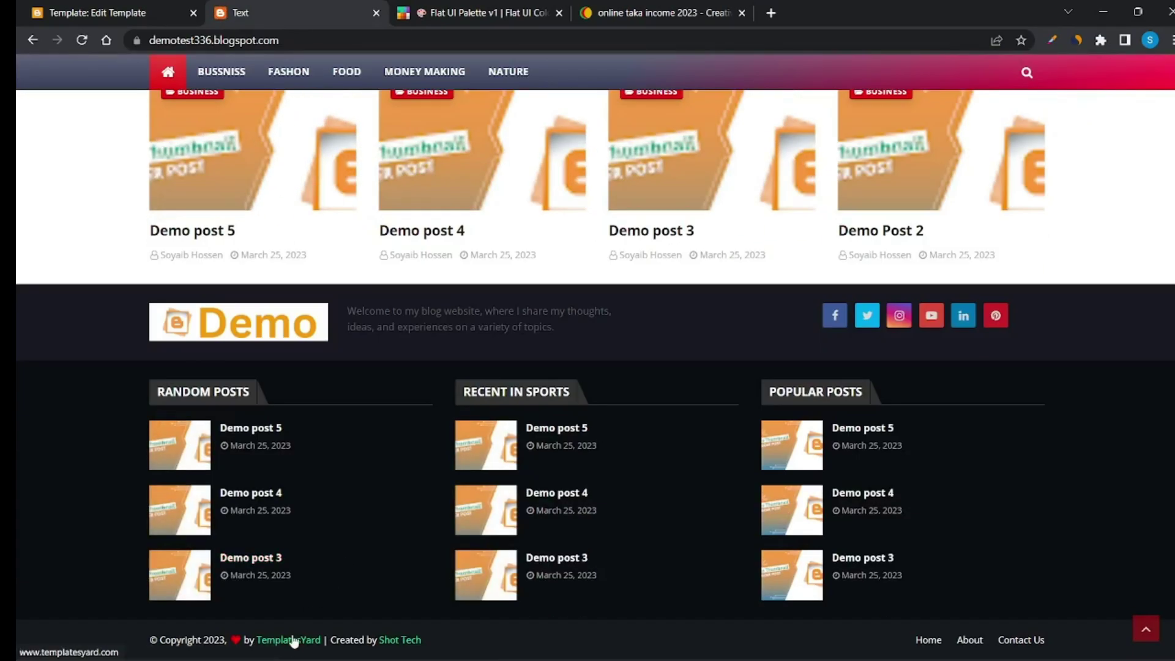
Leave the theme code editor, open the blog's settings and change the blog title to "Demo".
click(78, 6)
click(40, 78)
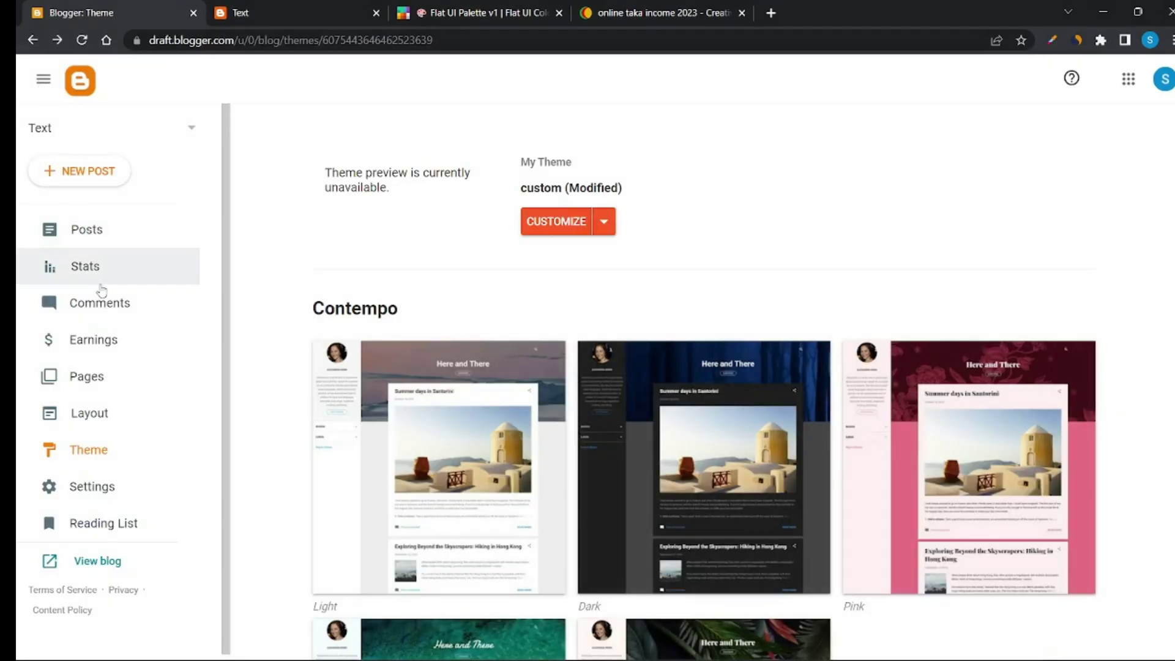
click(126, 487)
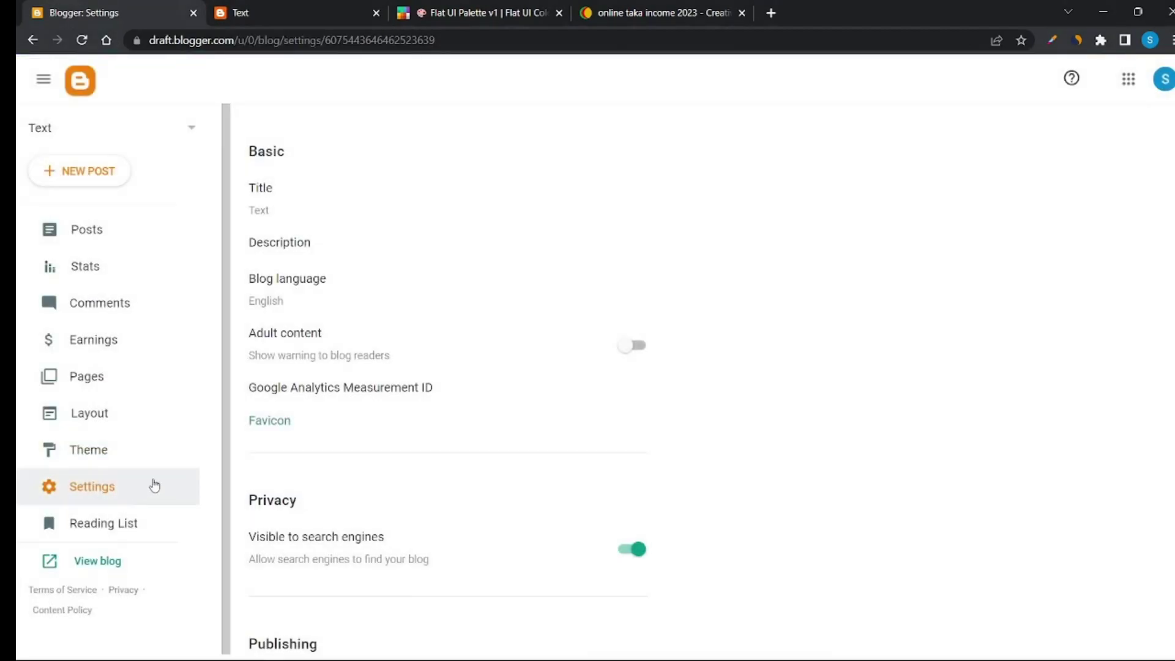
click(270, 219)
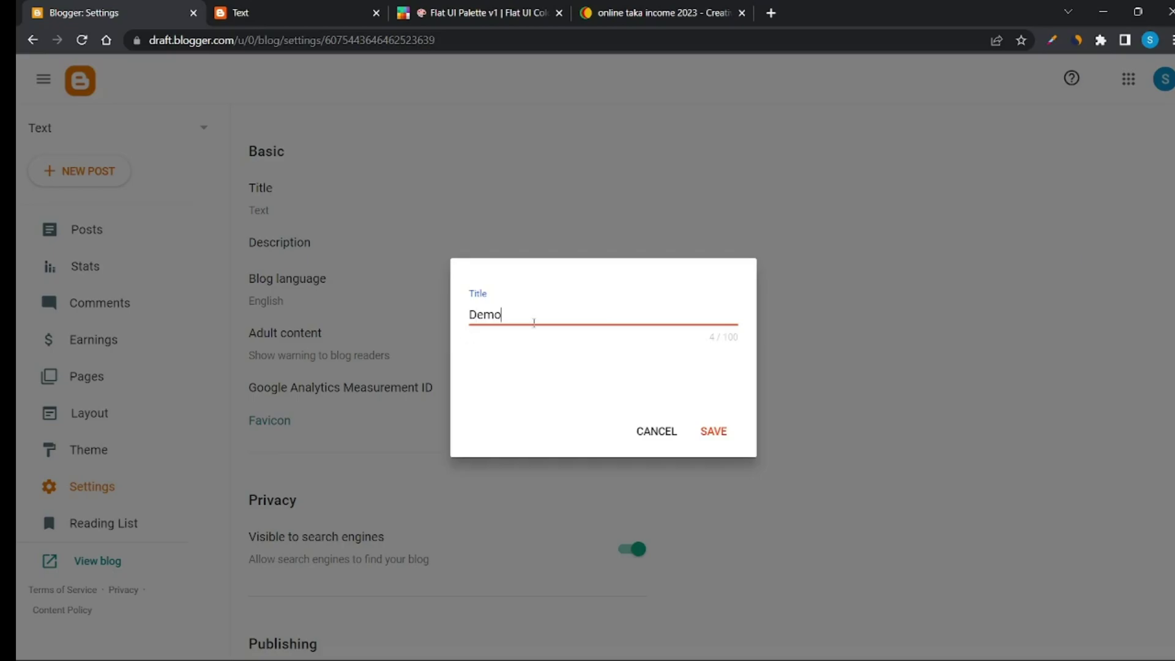
click(713, 432)
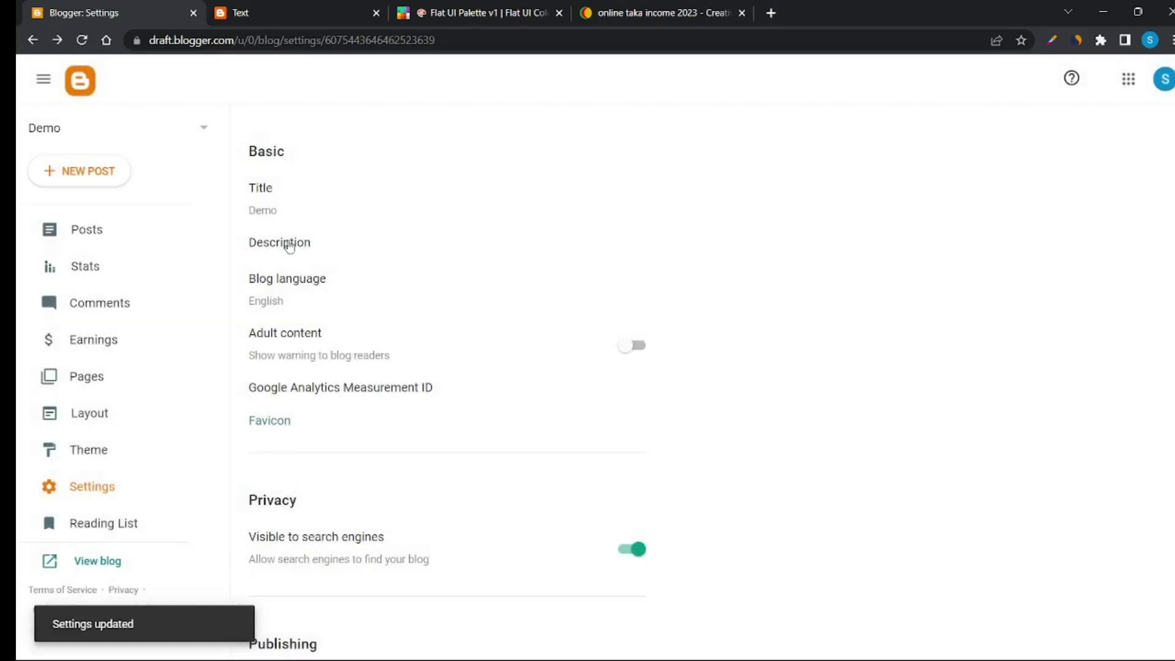
Set the blog description to the sticky note's text from "Welcome to my blog website" through "your own life journey." and save.
click(289, 245)
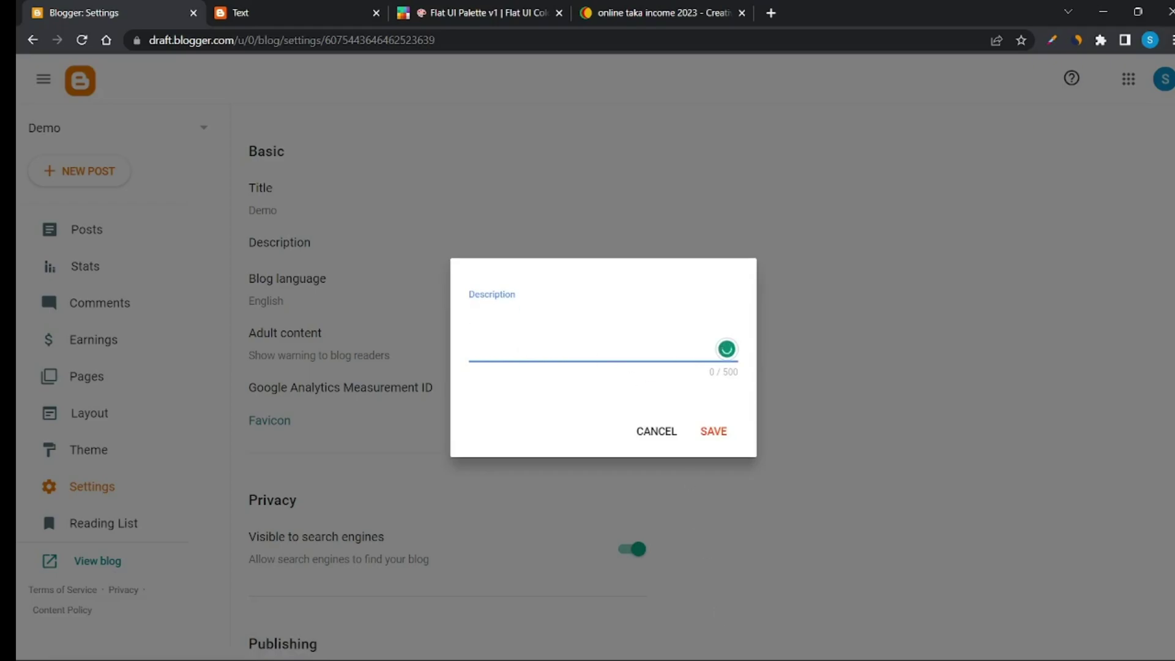
mouse_move(813, 642)
click(789, 603)
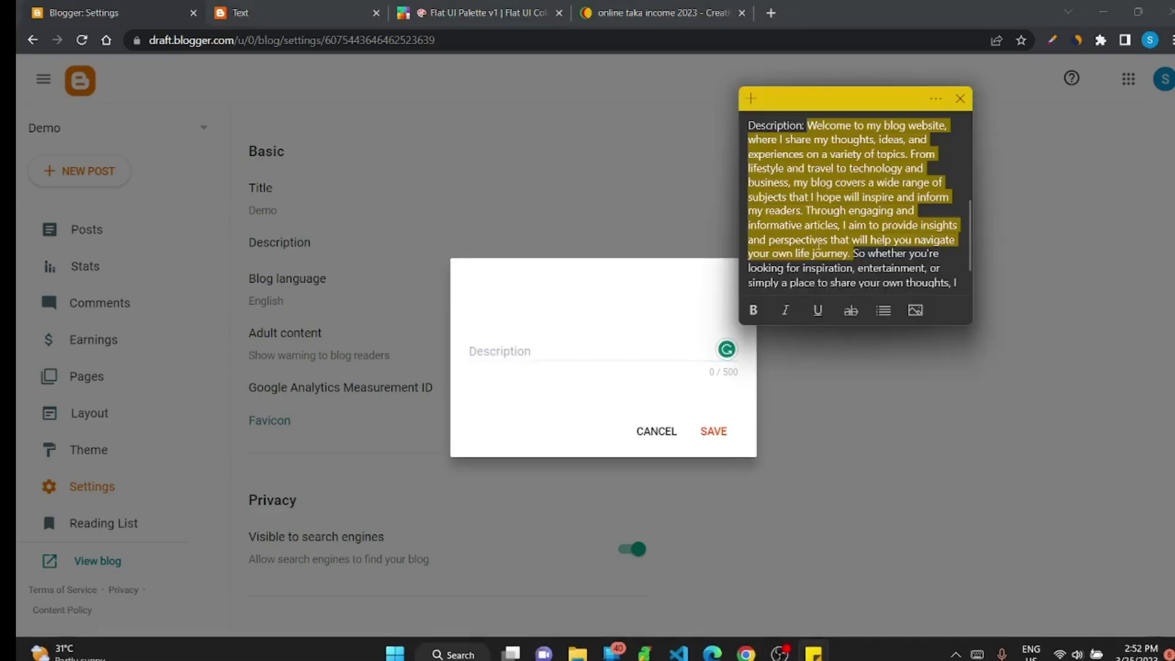
click(572, 352)
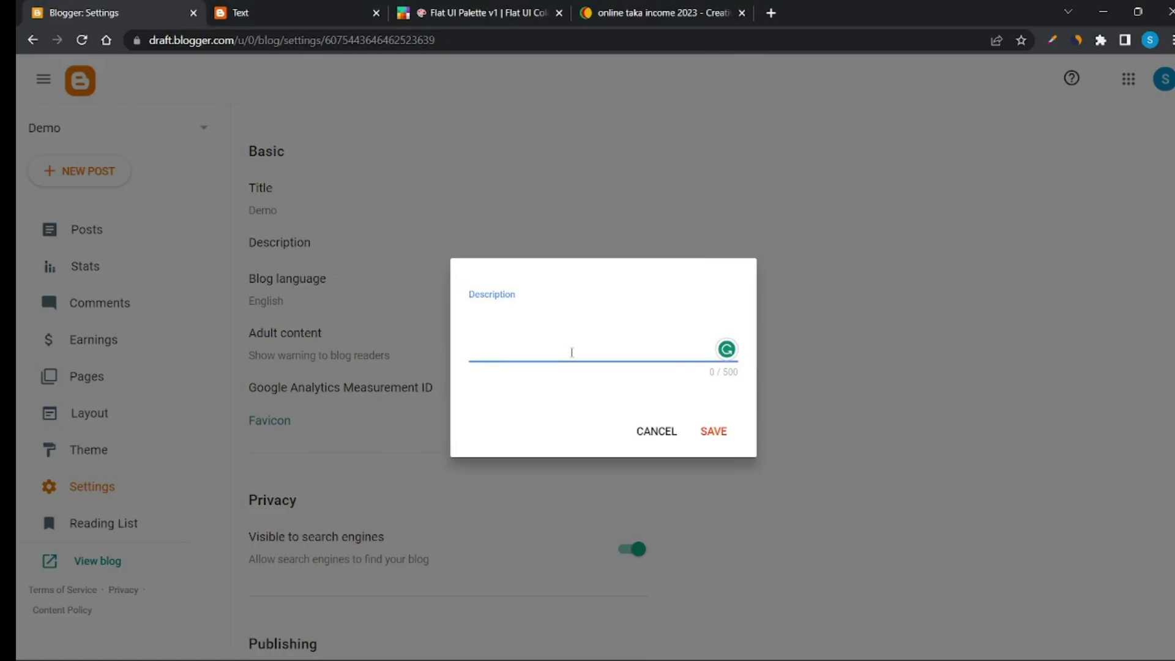
text(Welcome to my blog website, where I share my thoughts, ideas, and experiences on a variety of topics. From lifestyle and travel to technology and business, my blog covers a wide range of subjects that I hope will inspire and inform my readers. Through engaging and informative articles, I aim to provide insights and perspectives that will help you navigate your own life journey.)
click(712, 451)
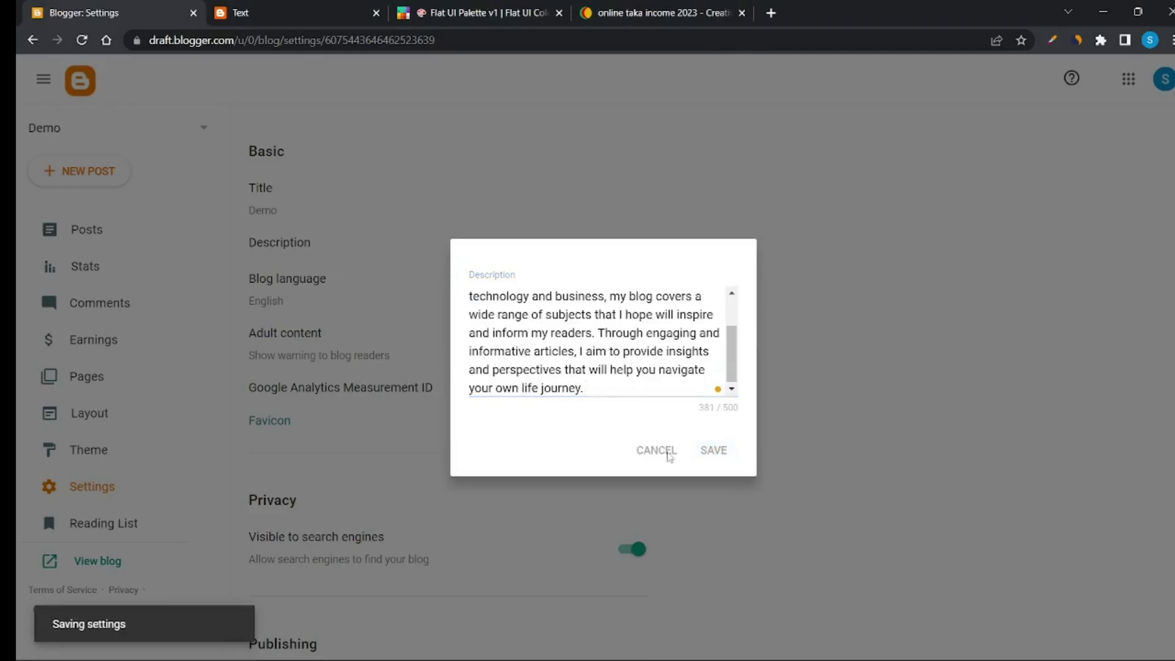
Upload Fav.png from the blogger project folder as the blog's favicon and save it.
scroll(404, 420, down, 2)
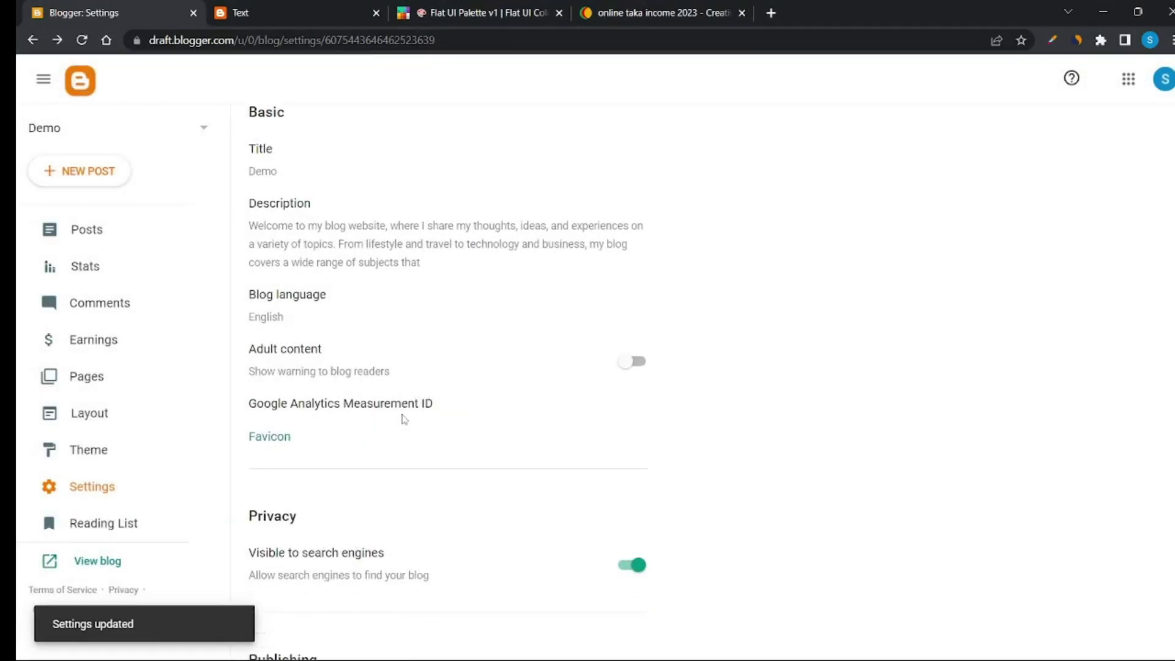
click(284, 406)
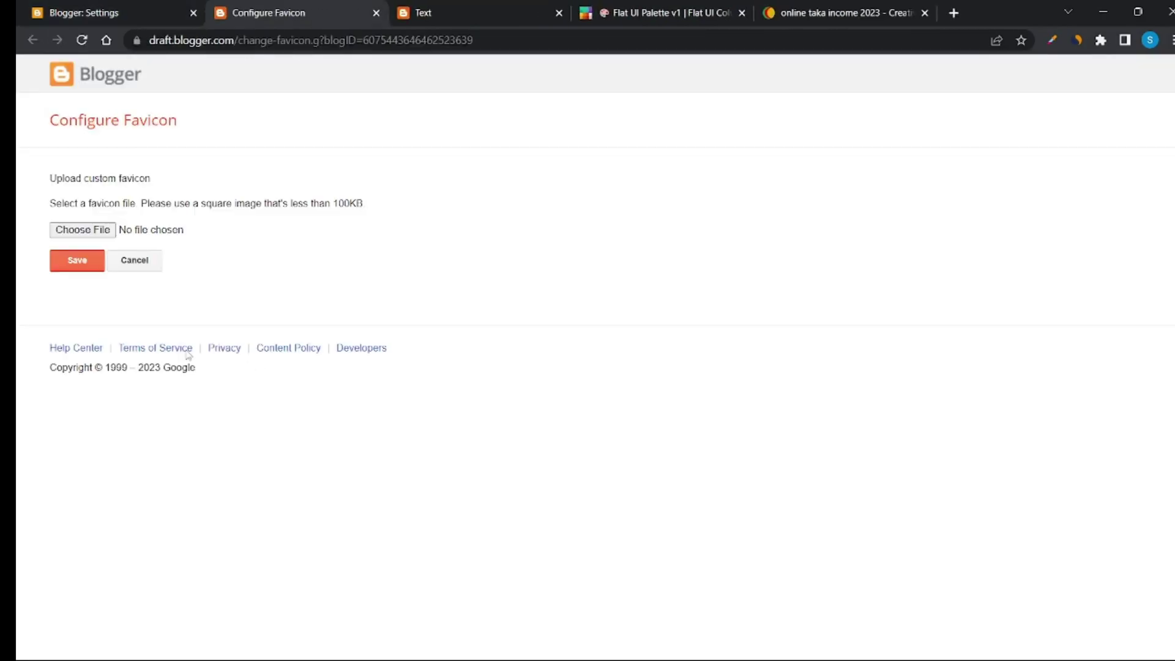
click(85, 232)
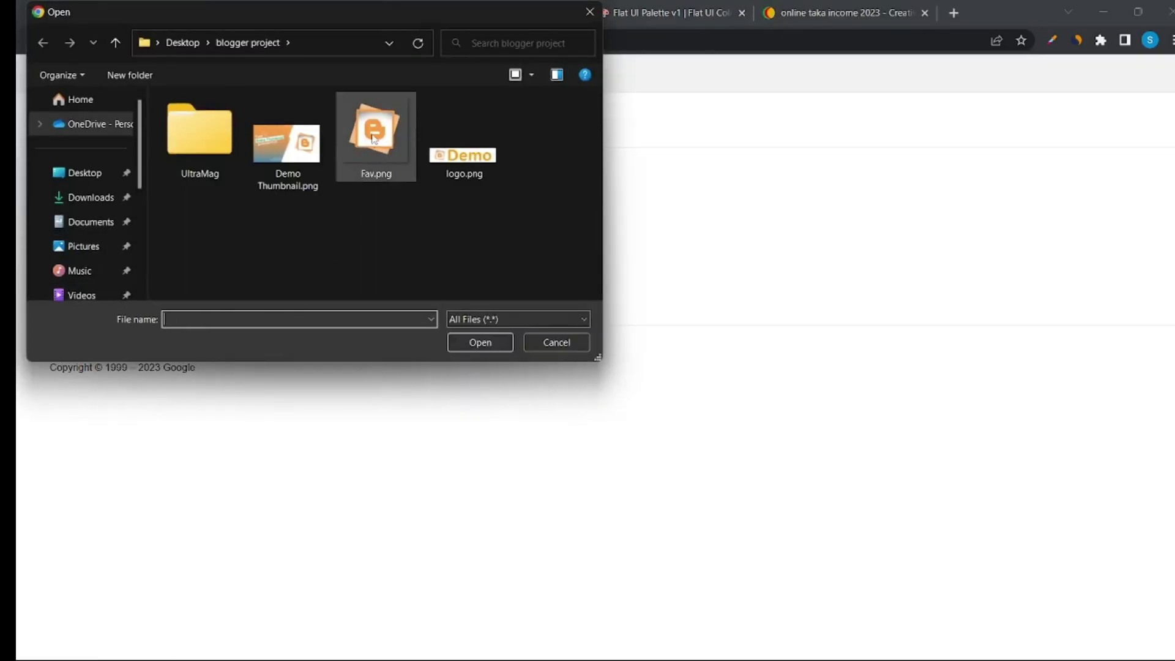
click(376, 140)
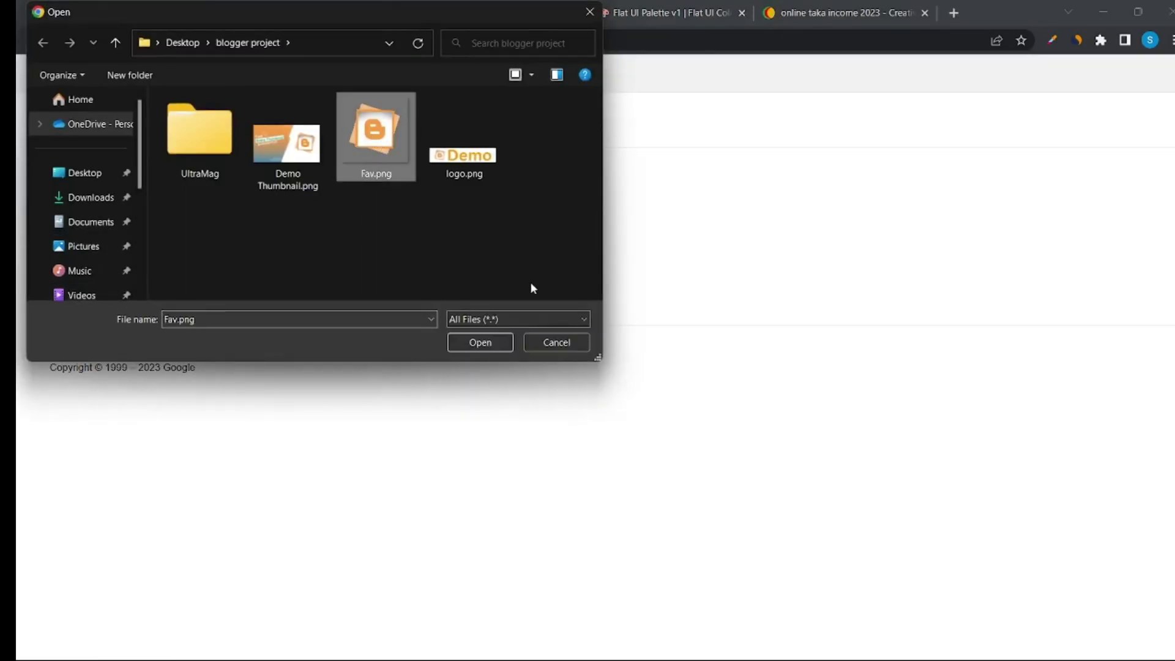
click(481, 343)
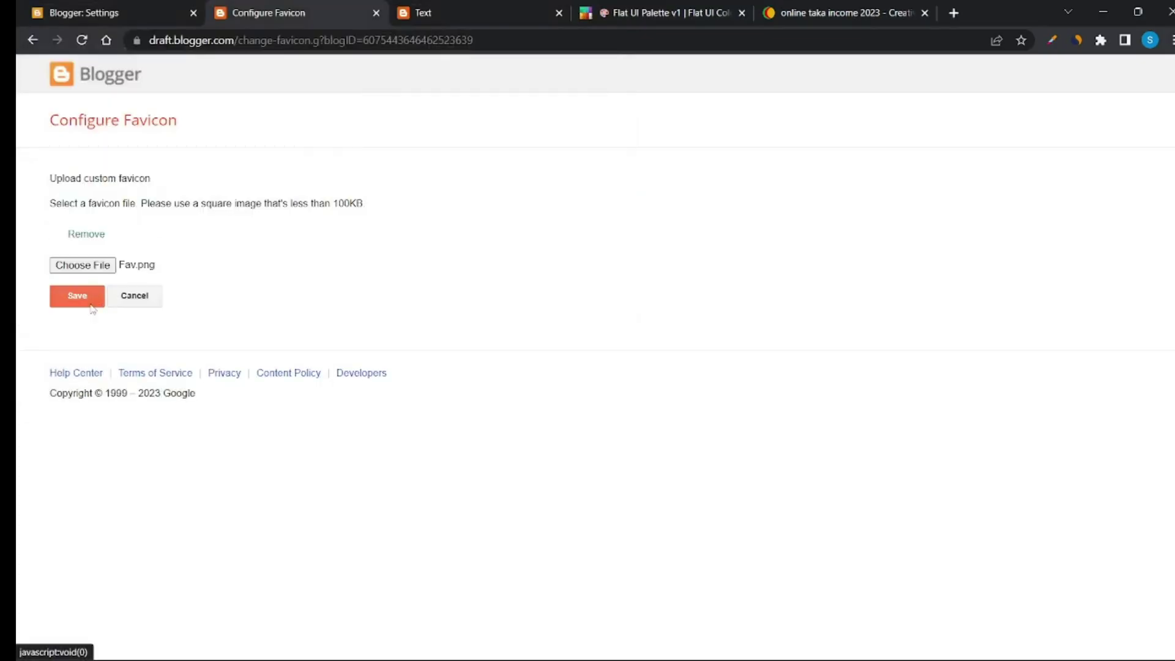
click(77, 297)
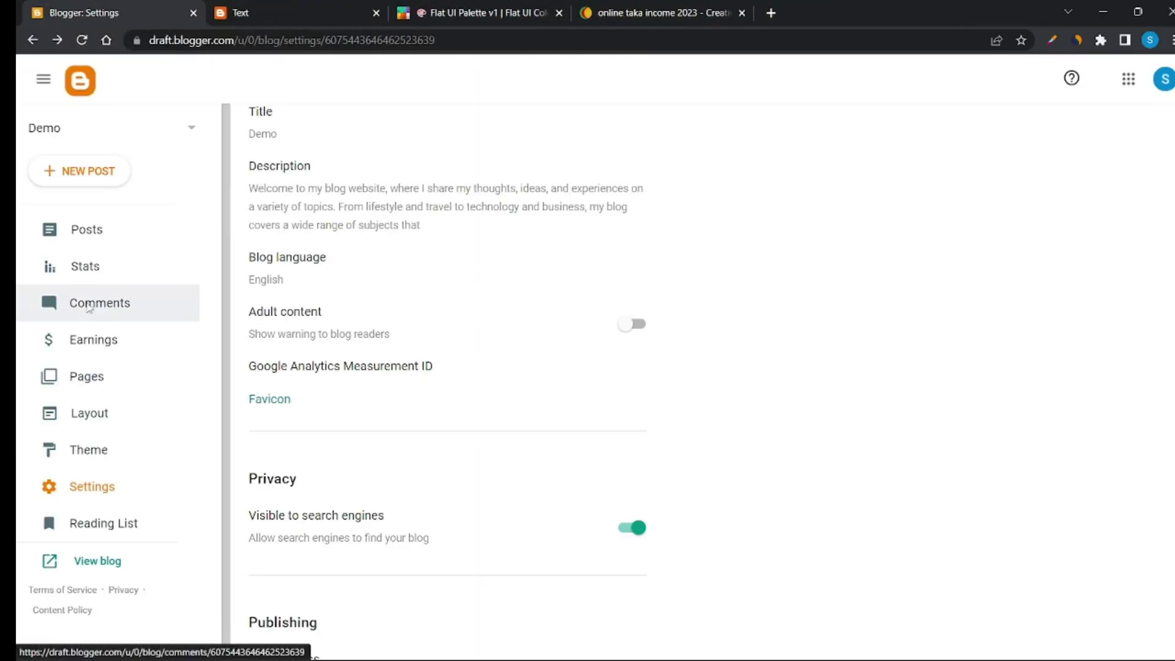
scroll(351, 337, down, 5)
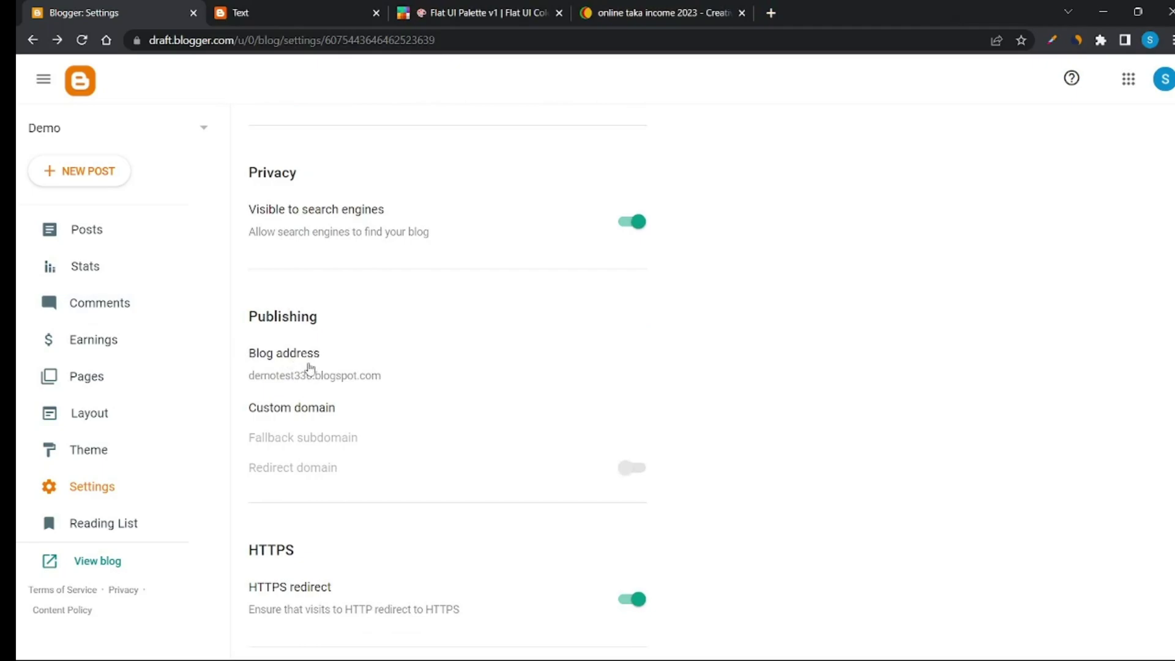
click(326, 381)
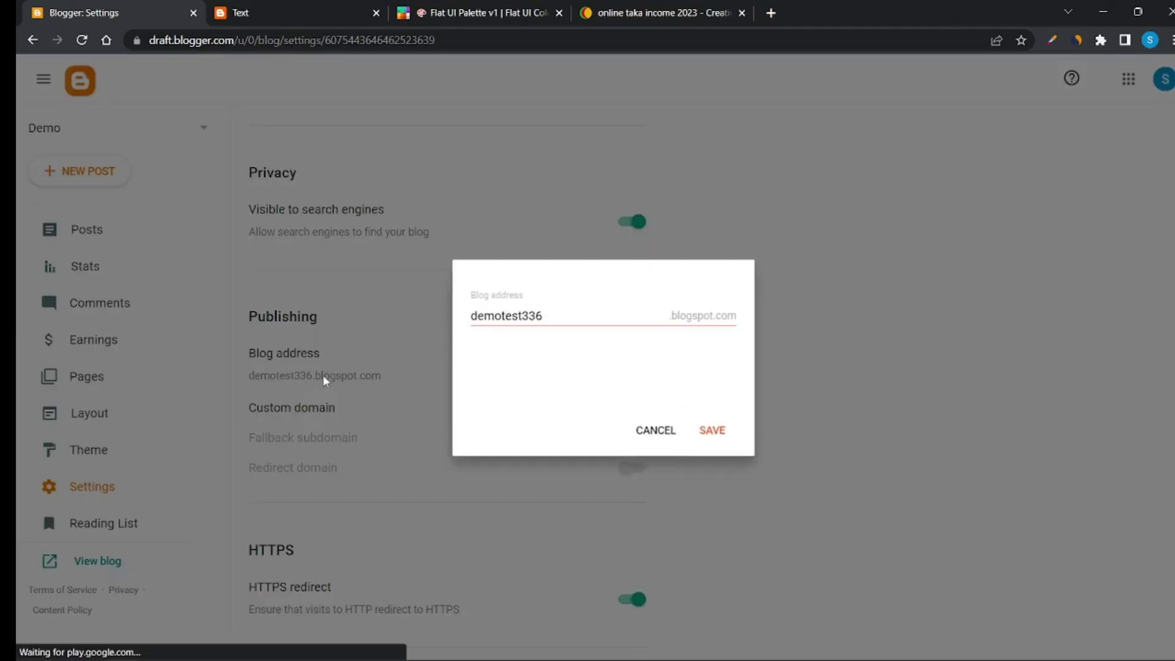
click(652, 430)
In the comment settings, set the comment location to Full page and allow Anyone (including anonymous) to comment.
scroll(393, 453, down, 3)
scroll(406, 420, down, 15)
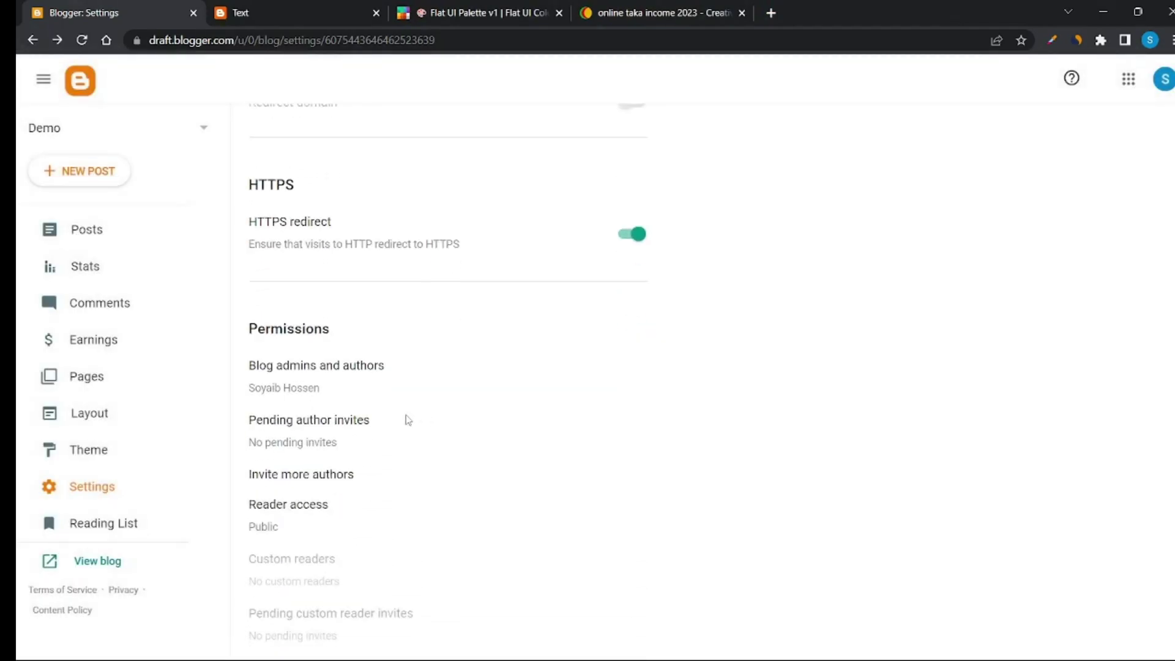
click(301, 314)
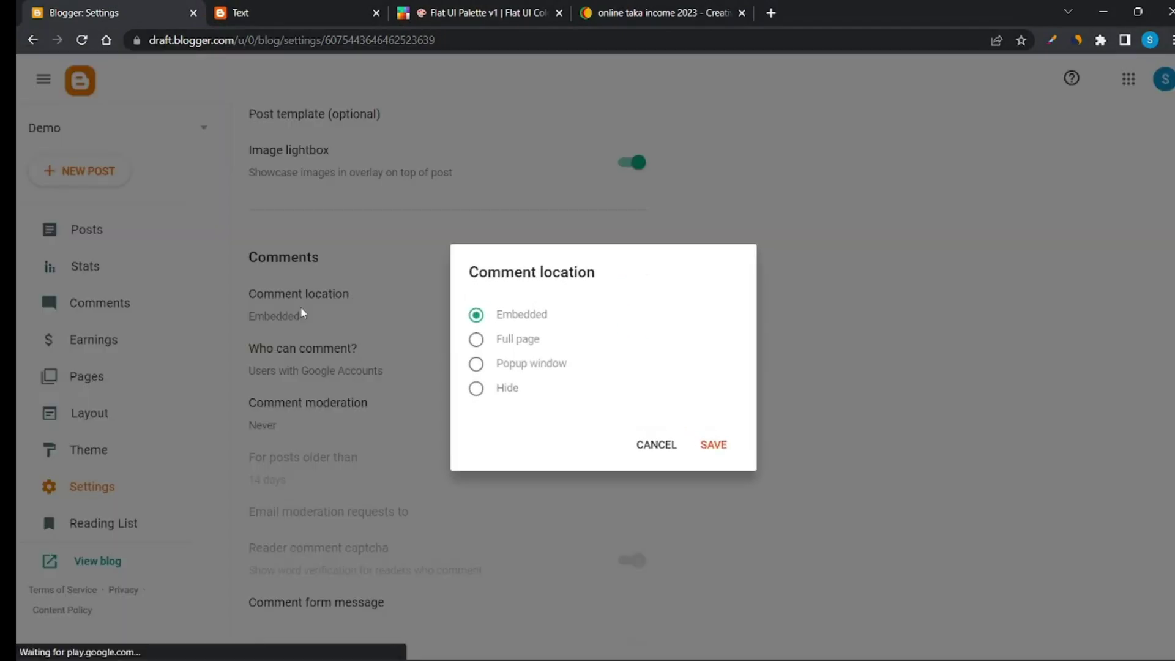
click(476, 339)
click(712, 444)
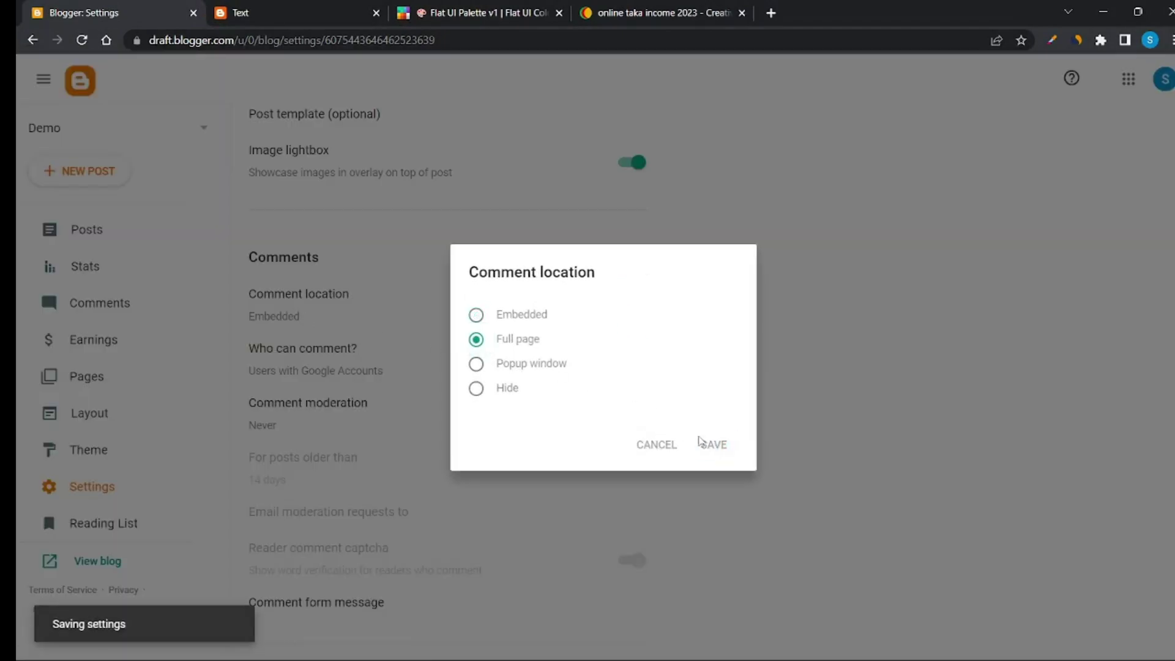
click(329, 349)
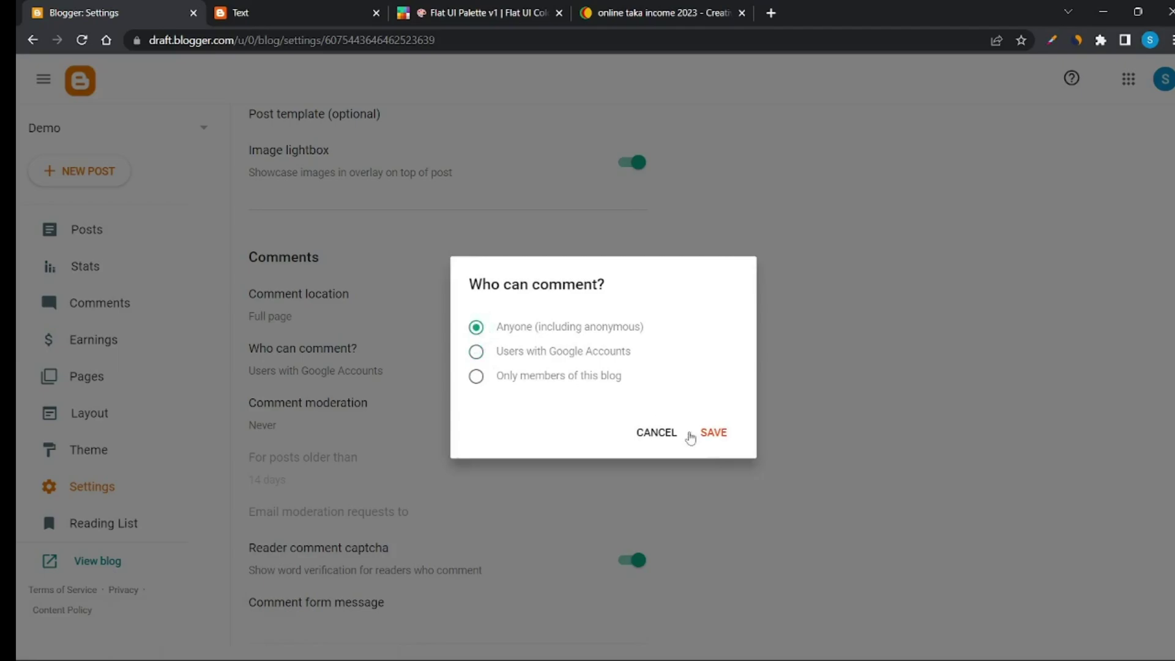
click(710, 433)
Set comment moderation to Always and save the setting.
scroll(392, 433, down, 1)
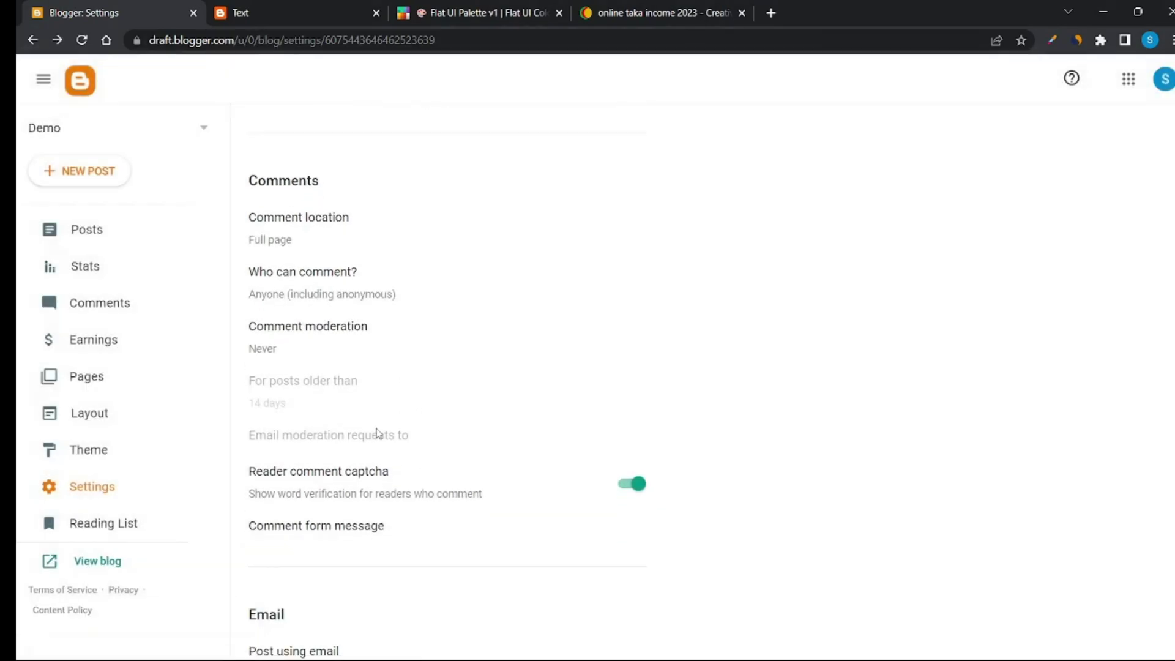
click(306, 349)
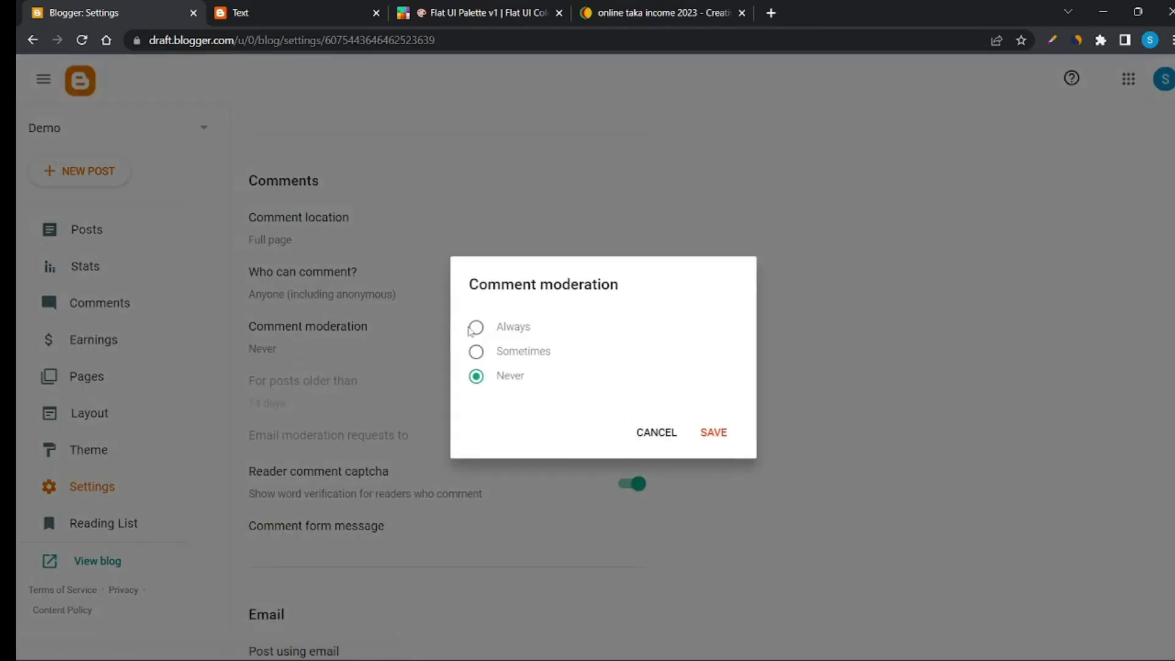
click(714, 432)
scroll(490, 432, down, 8)
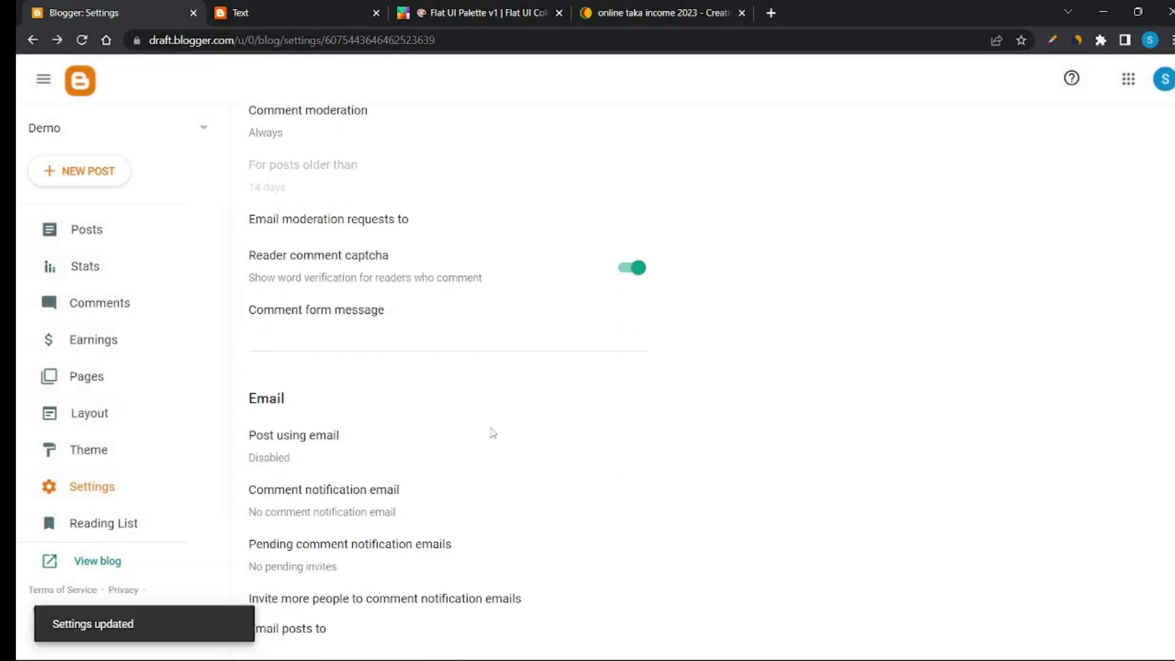
Enable the search description meta tag, set it to the welcome text starting "Welcome to my blog website, where I share my thoughts", and save.
scroll(478, 428, down, 7)
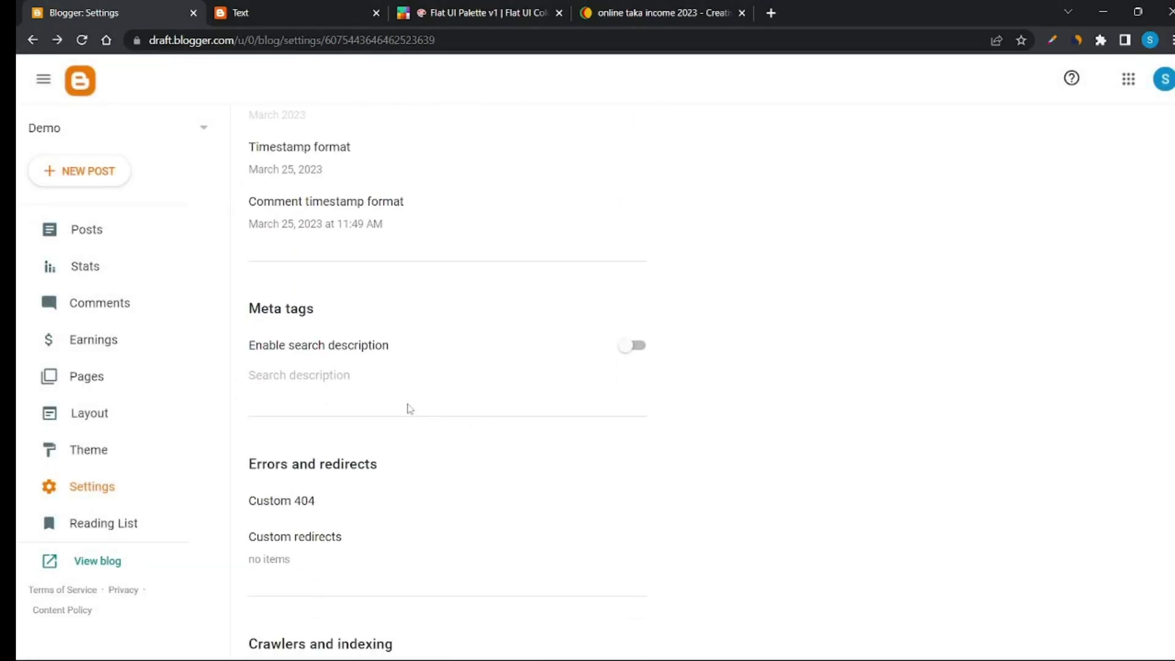
click(626, 353)
click(559, 389)
click(506, 349)
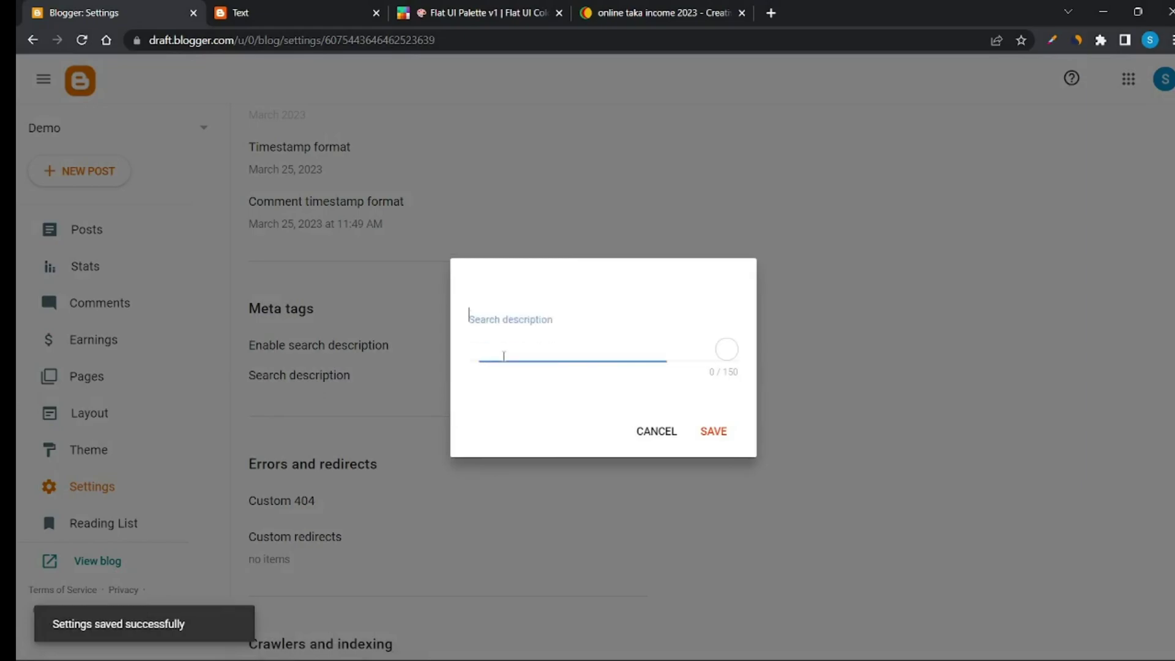
text(Welcome to my blog website, where I share my thoughts, ideas, and experiences on a variety of topics. From lifestyle and travel to technology and busi)
click(721, 433)
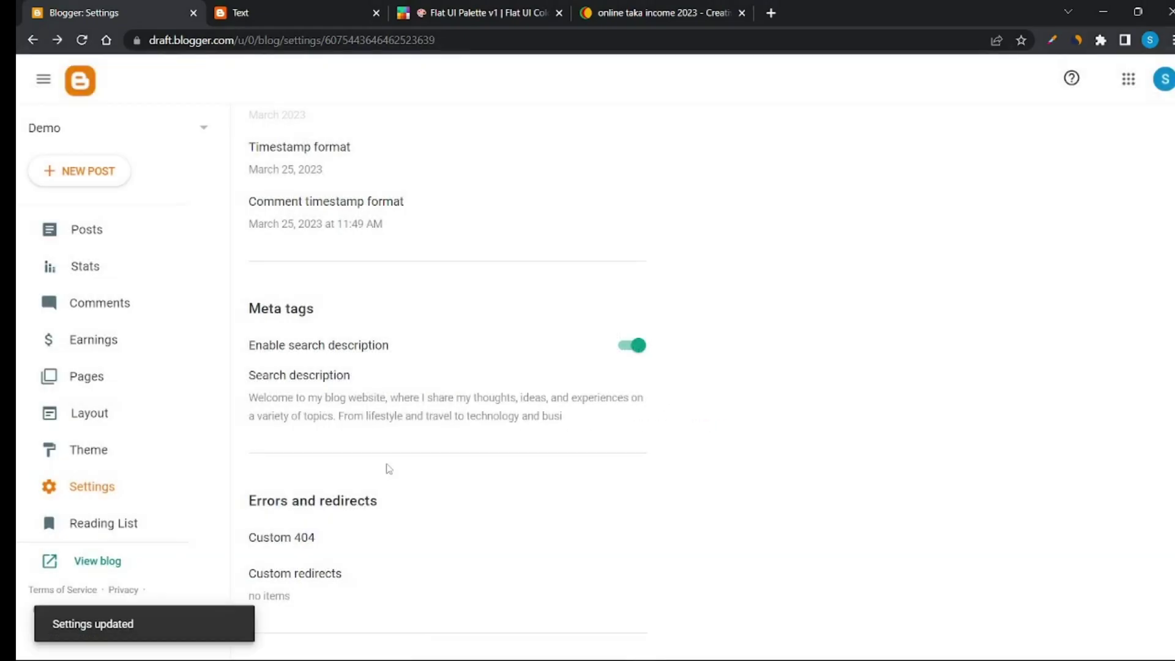
Enable custom robots.txt and custom robots header tags under Crawlers and indexing.
scroll(388, 467, down, 4)
click(632, 413)
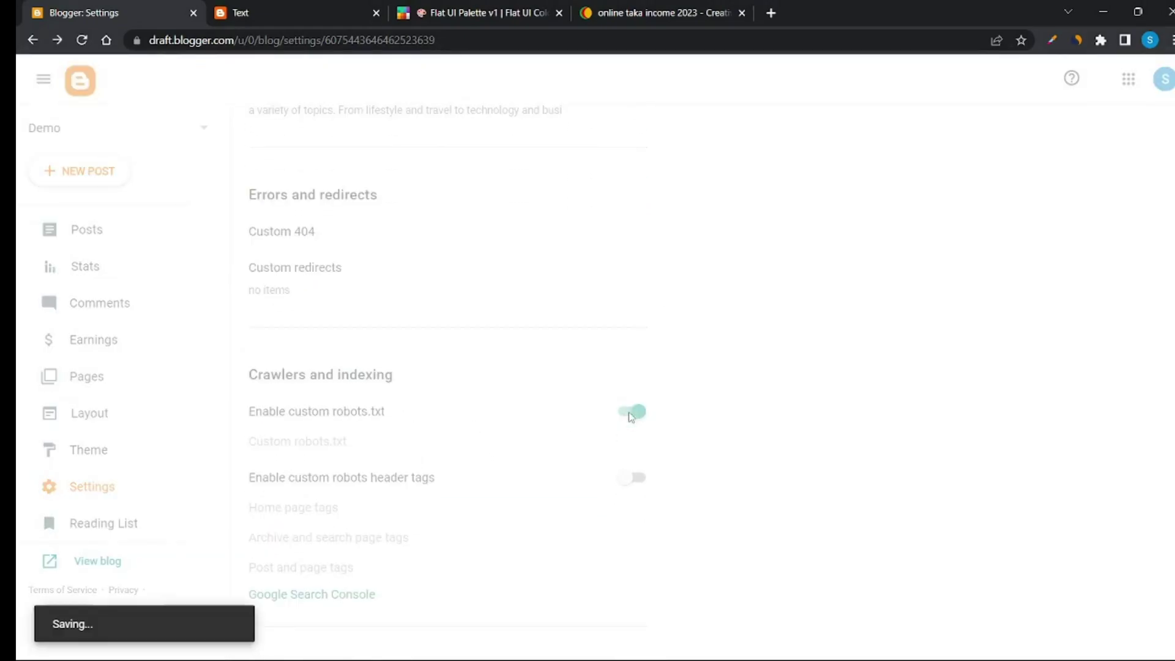
click(633, 478)
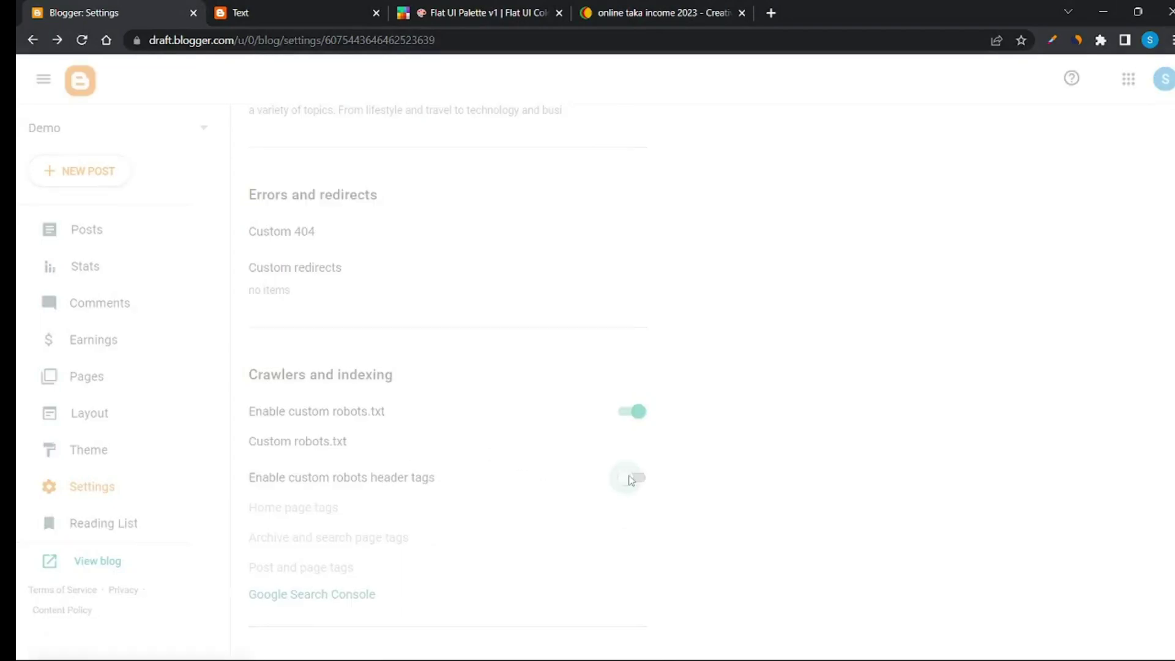
Turn on the noodp tag in the custom robot tags for the home page and save.
scroll(376, 434, down, 1)
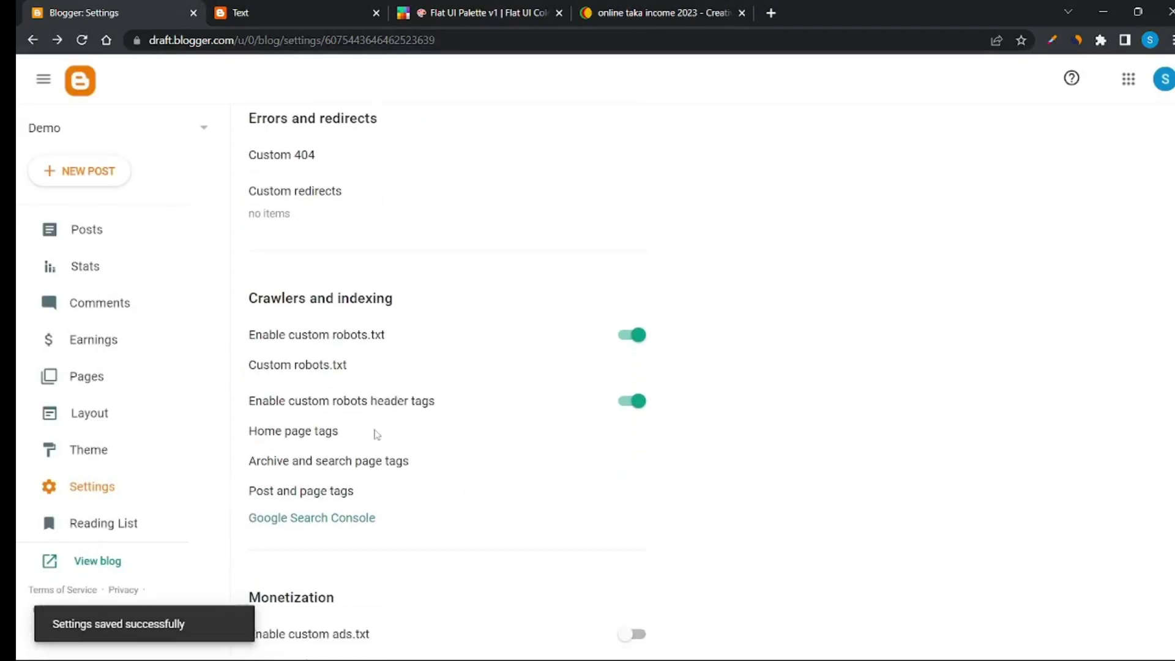
click(312, 434)
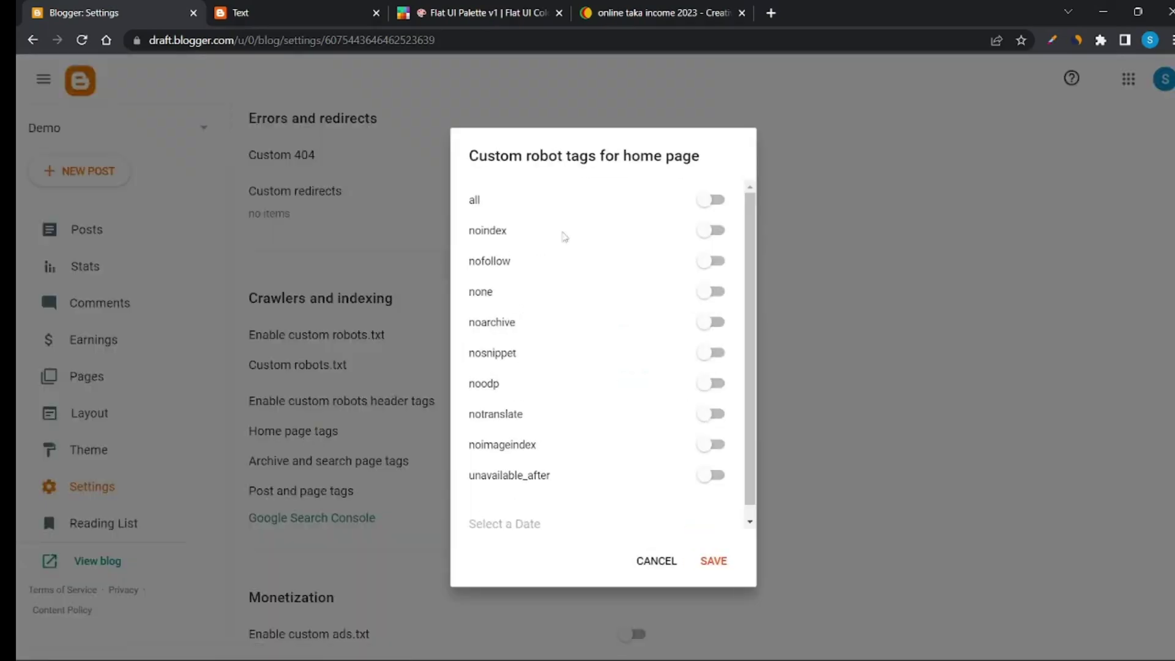
click(706, 384)
click(713, 560)
Turn on the all and noodp custom robot tags for archive and search pages and save.
click(370, 461)
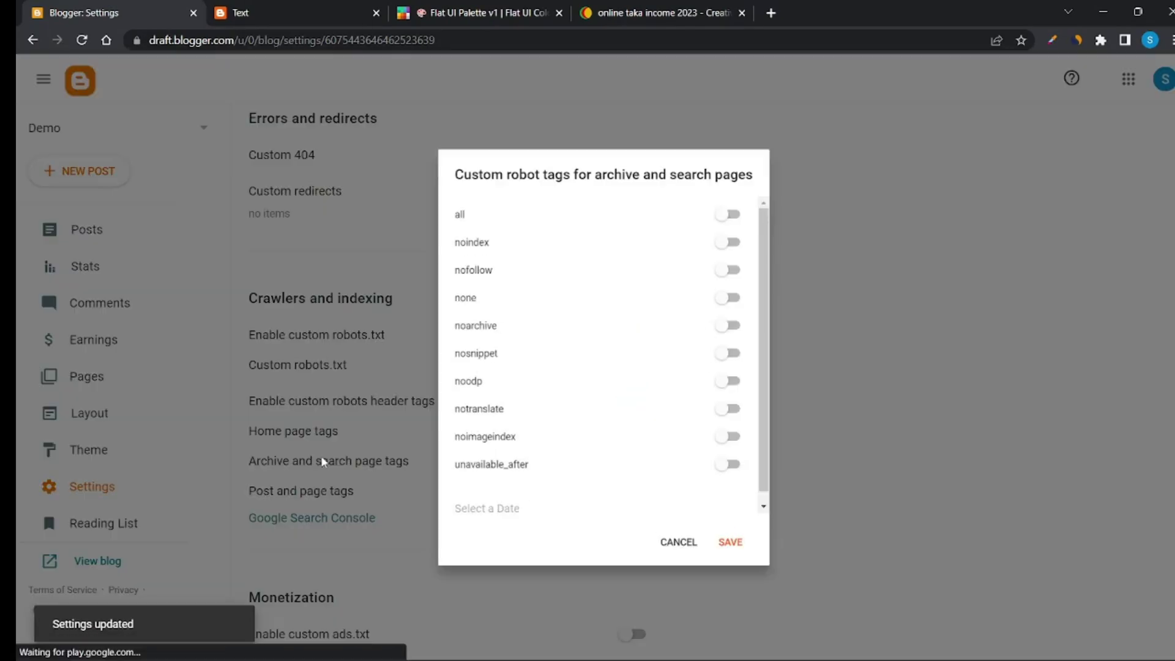
click(742, 204)
click(741, 383)
click(748, 562)
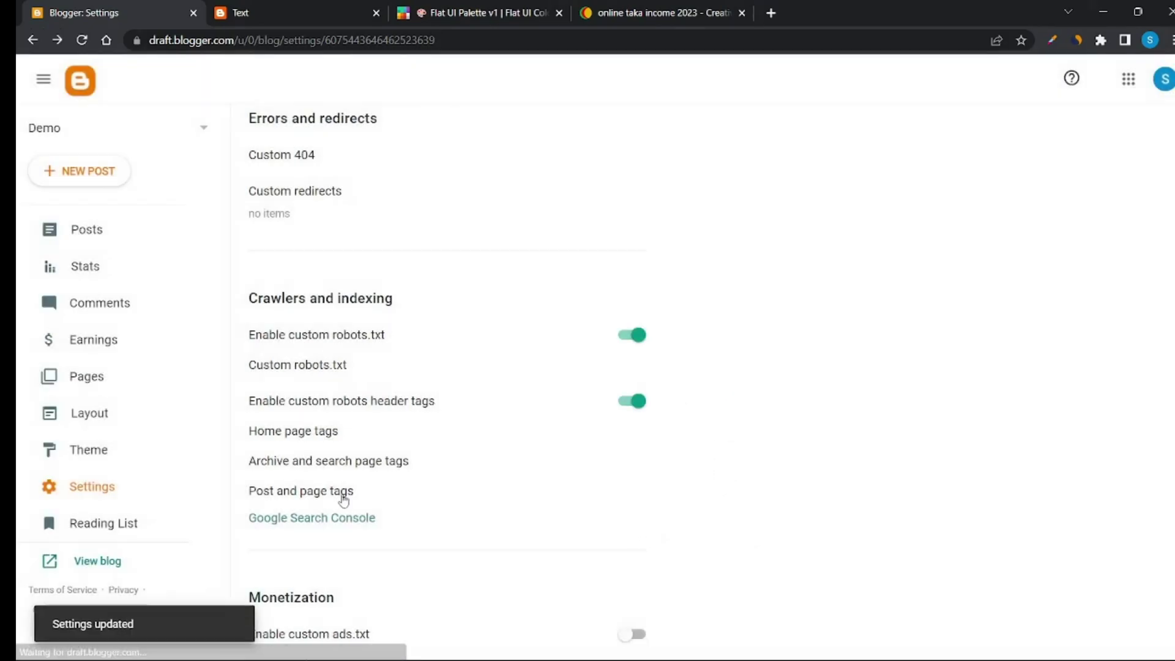
Turn on the all and noodp custom robot tags for posts and pages and save.
click(344, 499)
click(712, 199)
click(711, 384)
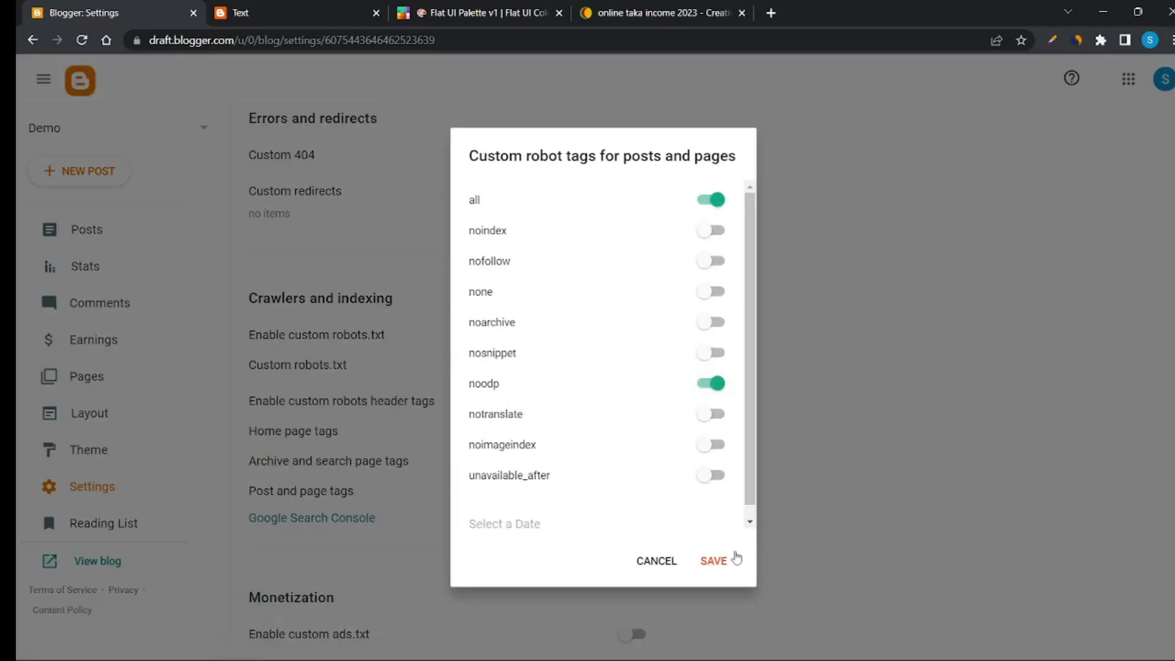
click(733, 558)
Open the custom robots.txt setting for editing, and search Google for robots.txt in another browser tab.
click(298, 366)
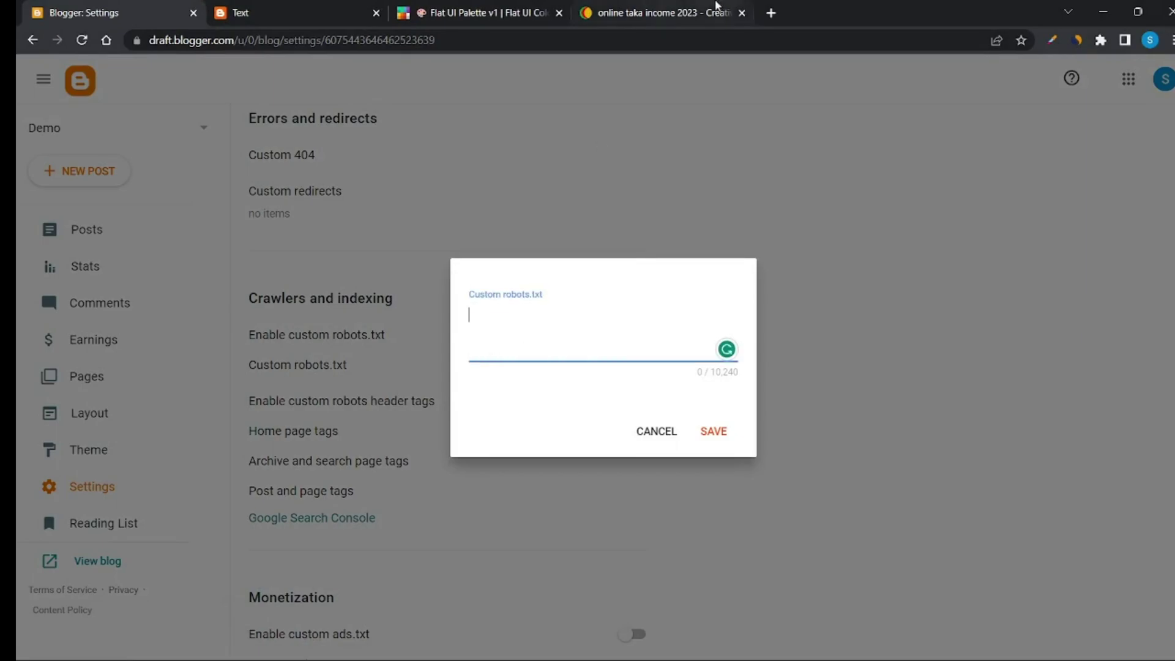
click(588, 12)
text(ro)
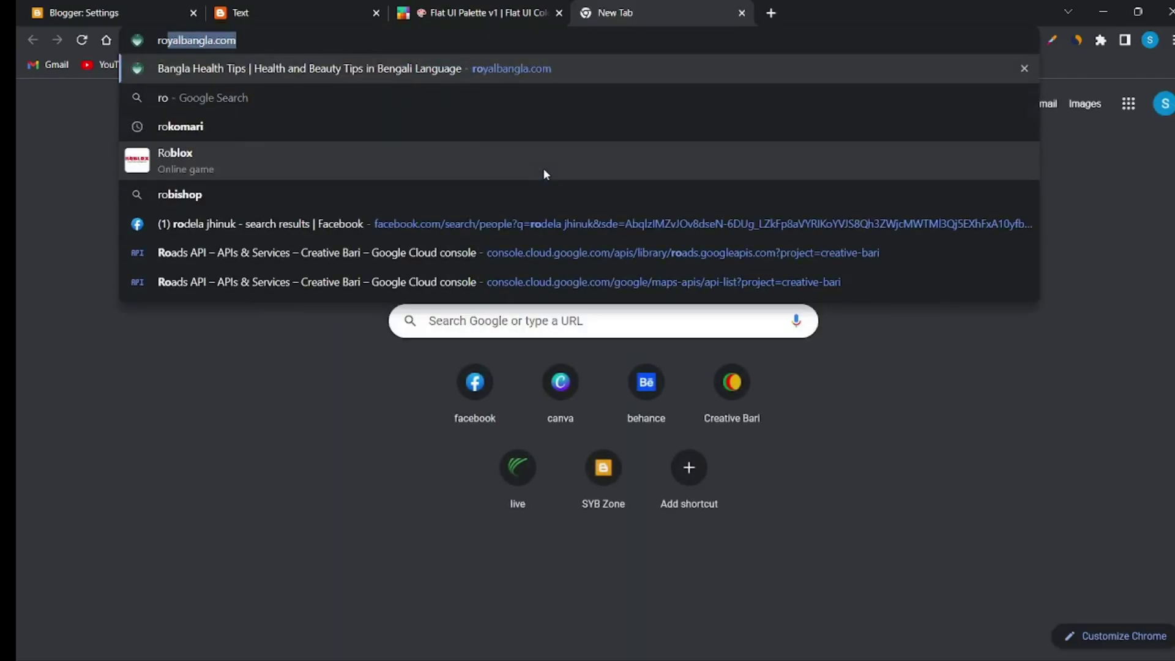
text(bts)
key(Down)
key(Return)
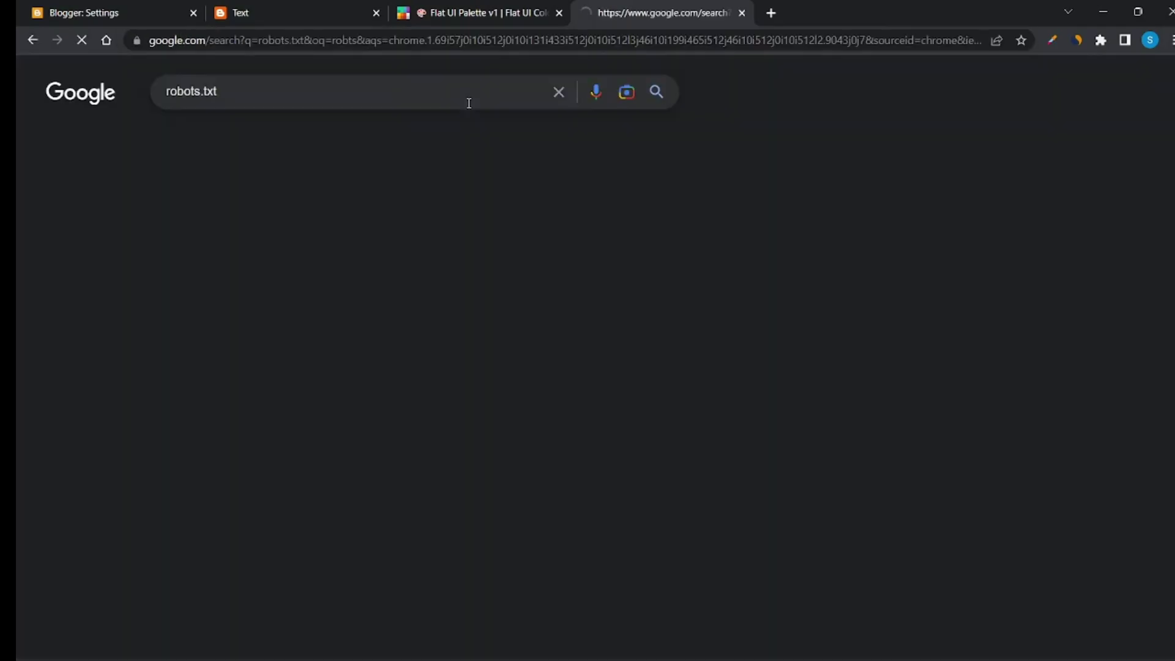
scroll(380, 308, down, 5)
scroll(381, 308, up, 3)
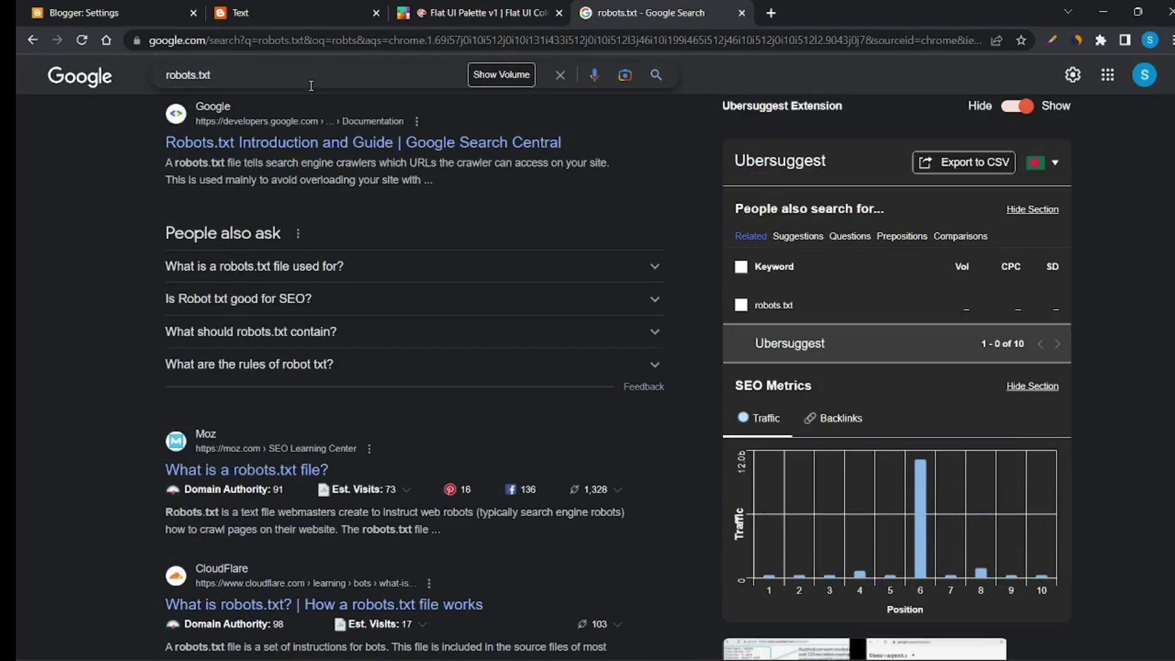
Change the Google search to "robots.txt generator" and open the smallseotools.com generator.
click(294, 75)
click(294, 123)
click(296, 245)
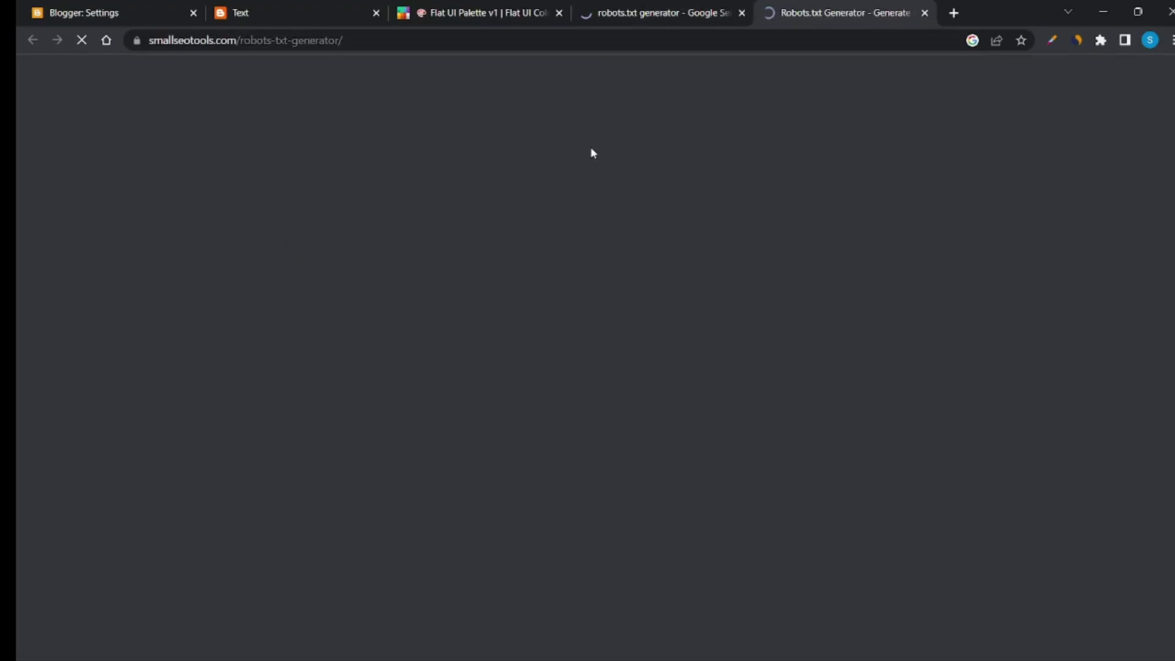
scroll(467, 255, down, 1)
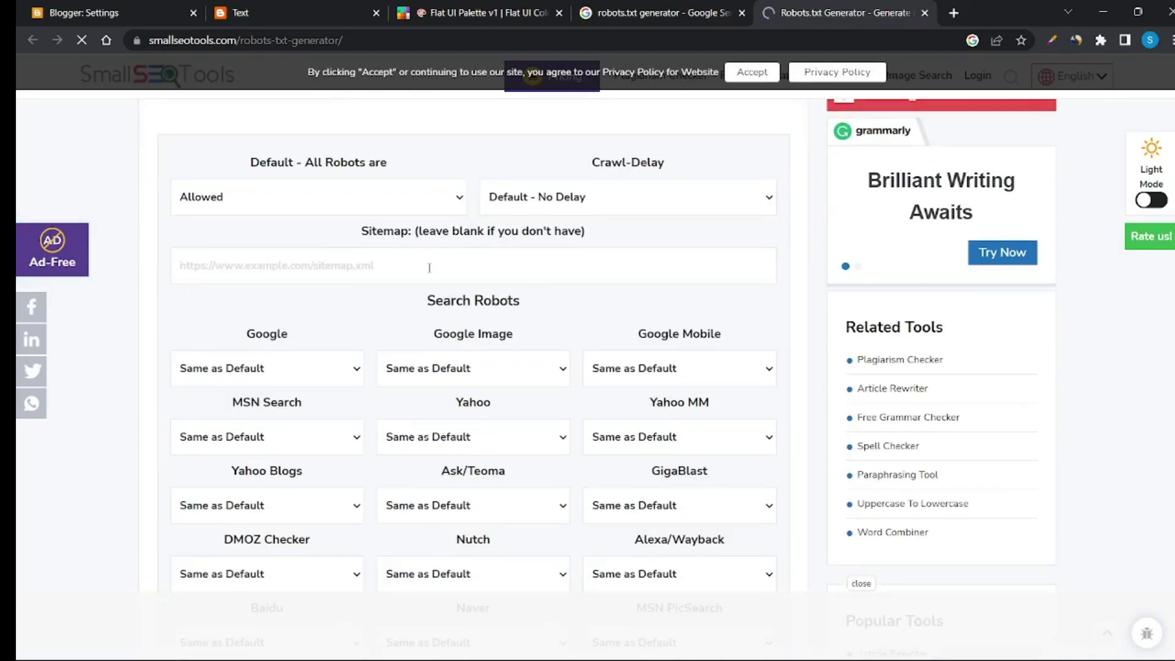
click(319, 14)
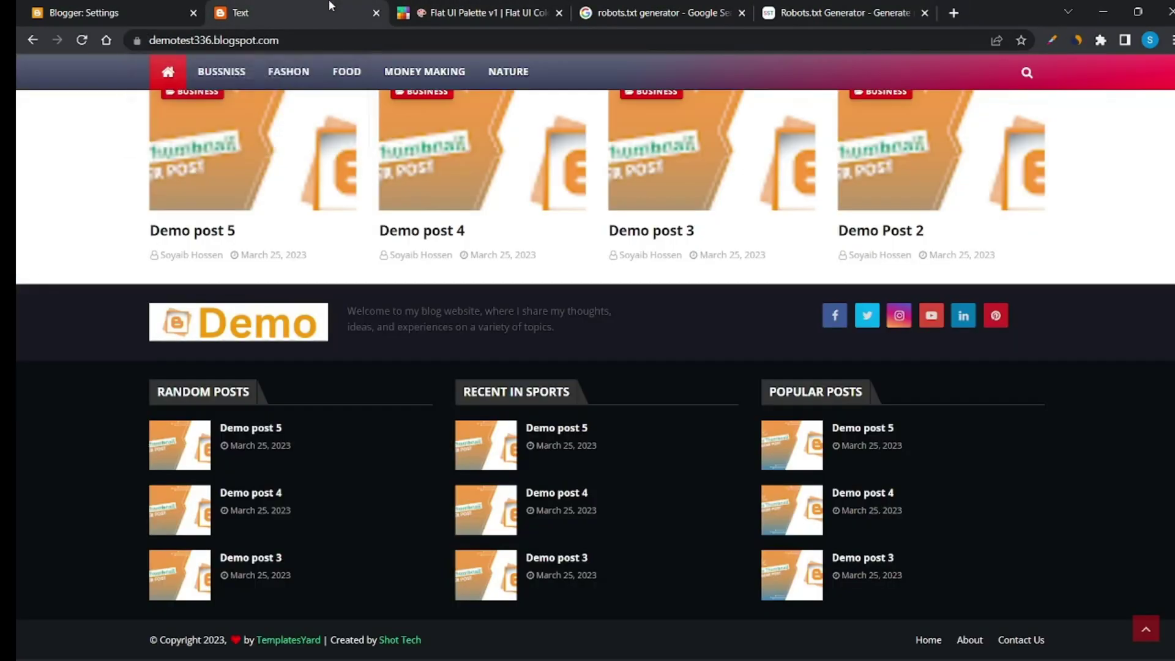
click(321, 37)
key(ctrl+c)
click(845, 13)
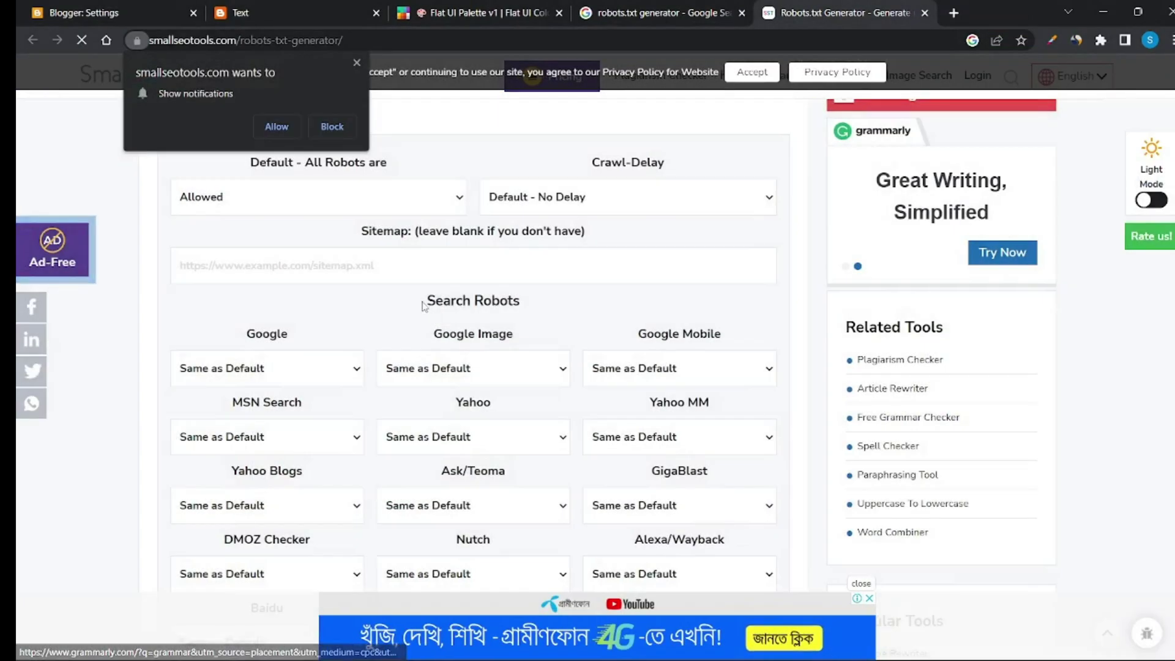
click(409, 269)
key(ctrl+v)
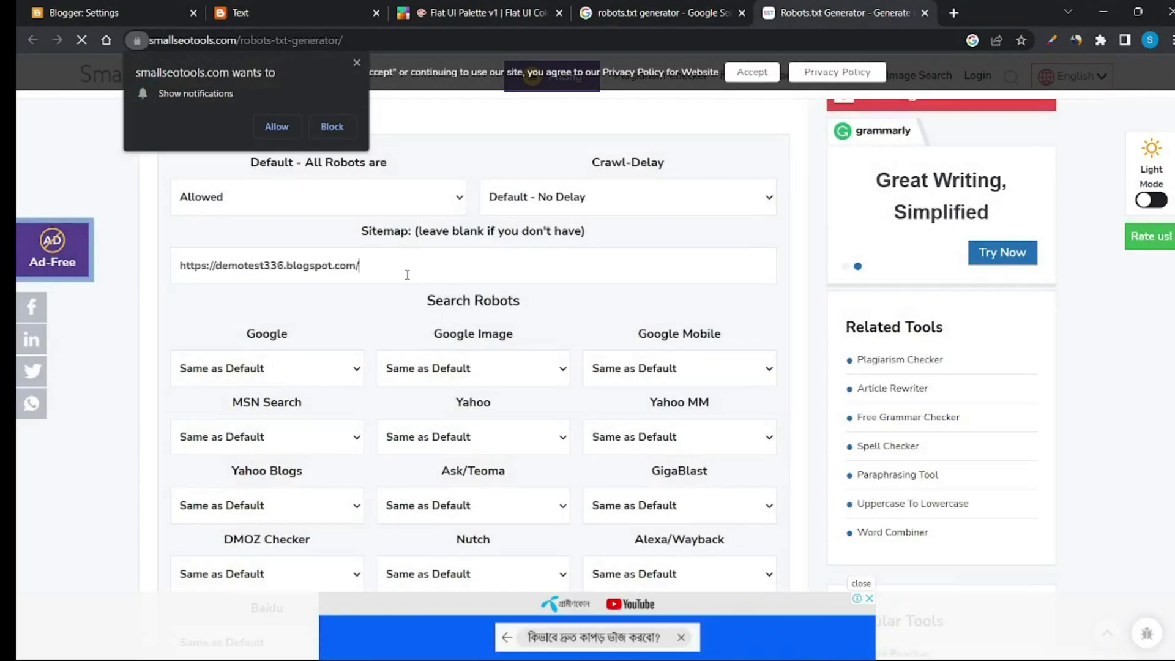
Create the robots.txt file and copy the generated lines from User-agent through Sitemap.
scroll(424, 296, down, 5)
click(447, 476)
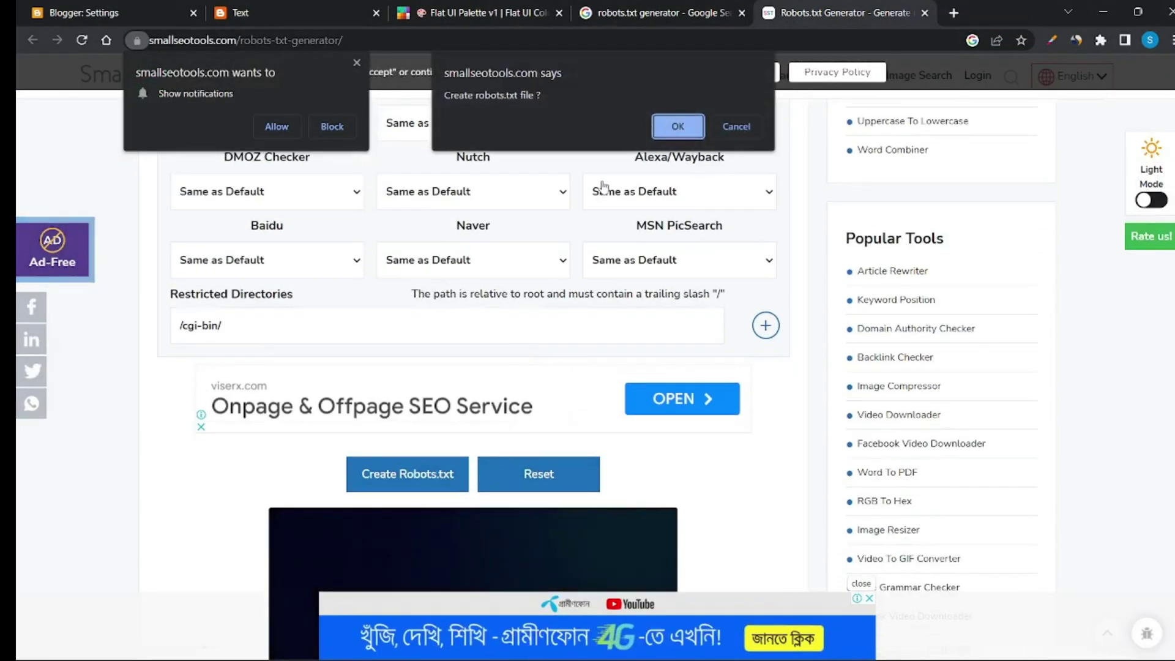
click(677, 126)
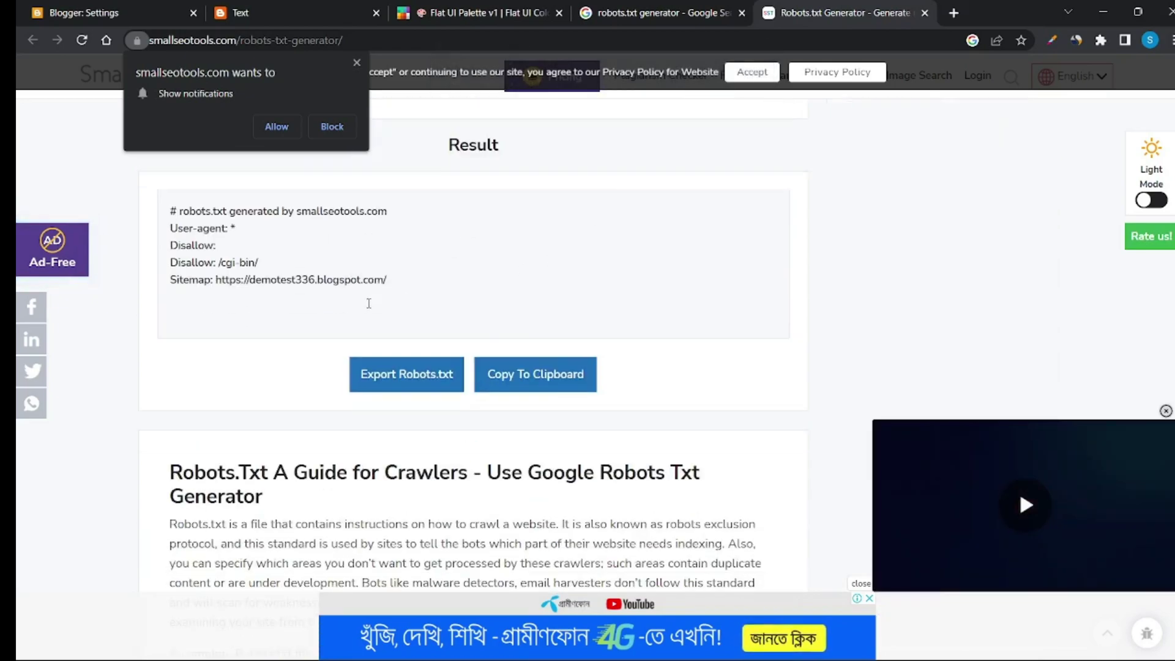
drag(367, 301, 171, 228)
key(ctrl+c)
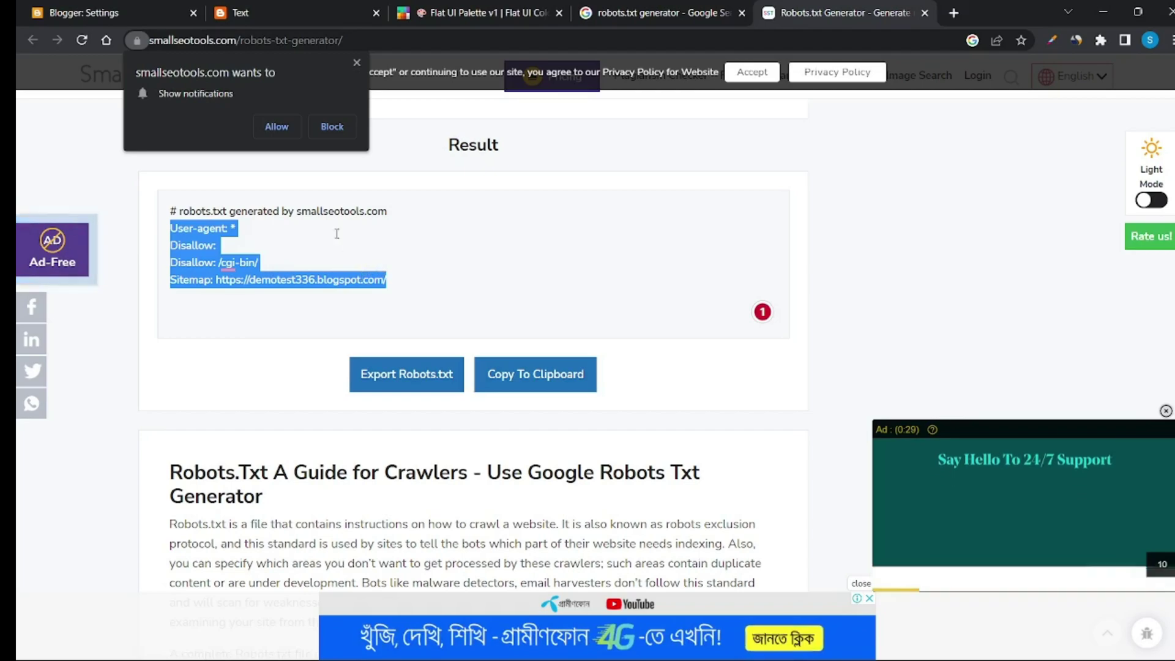
Paste the copied lines into Blogger's custom robots.txt setting and save.
key(ctrl+1)
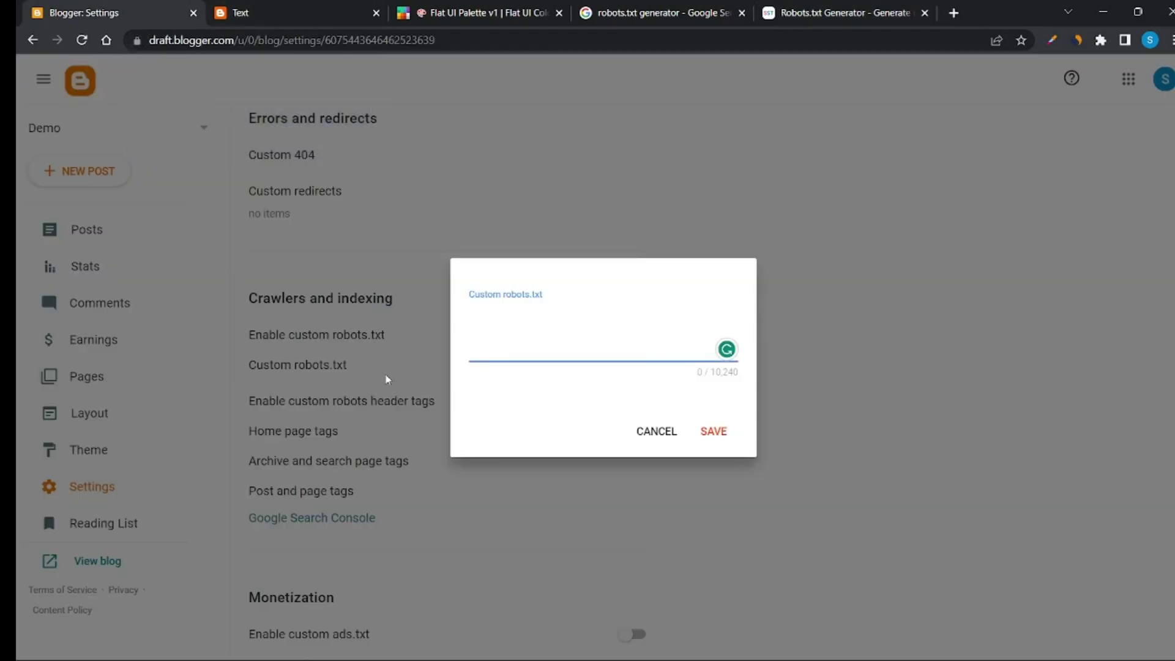
key(ctrl+v)
click(714, 432)
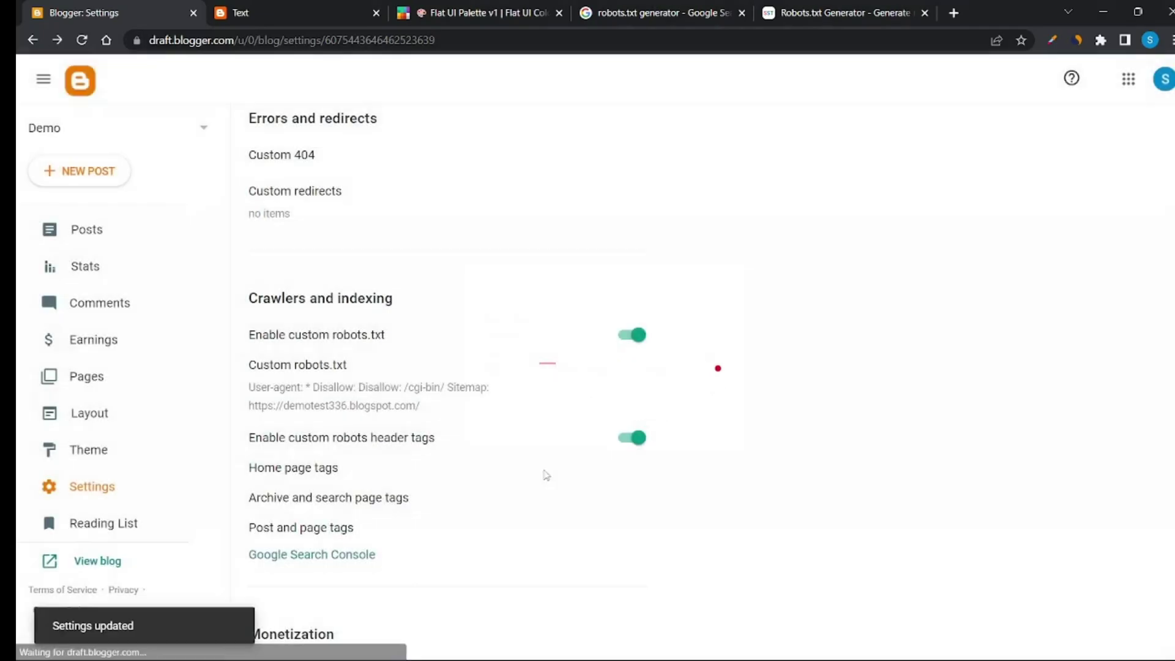
Reload the live blog demotest336.blogspot.com and review its home page.
scroll(425, 488, down, 4)
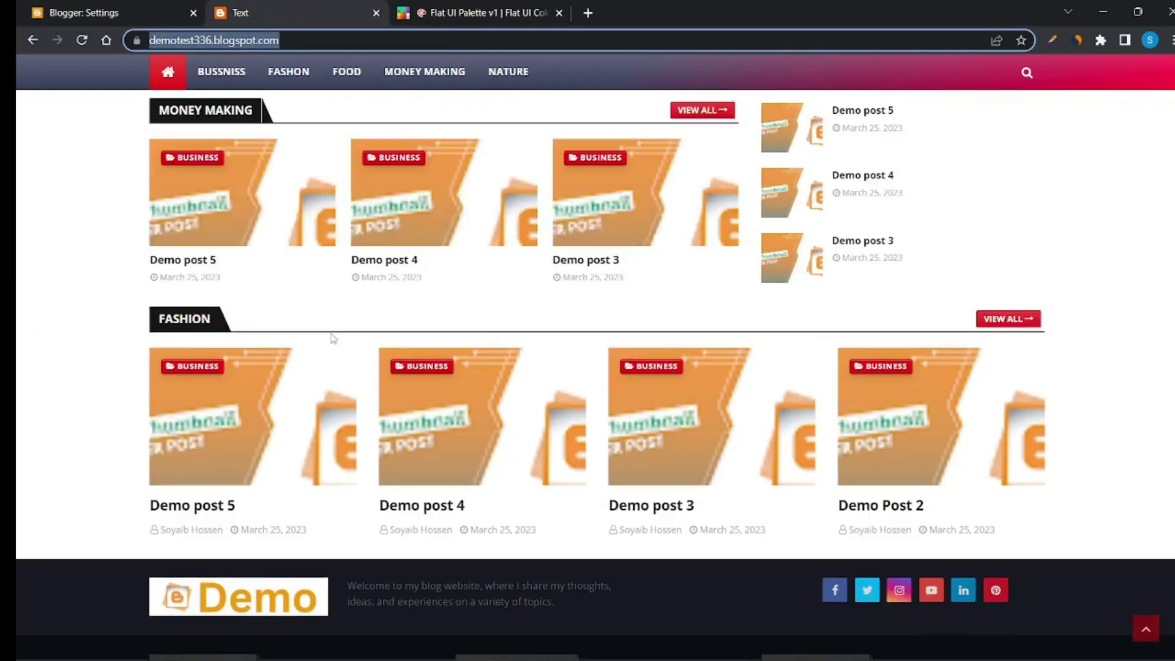
scroll(332, 339, up, 15)
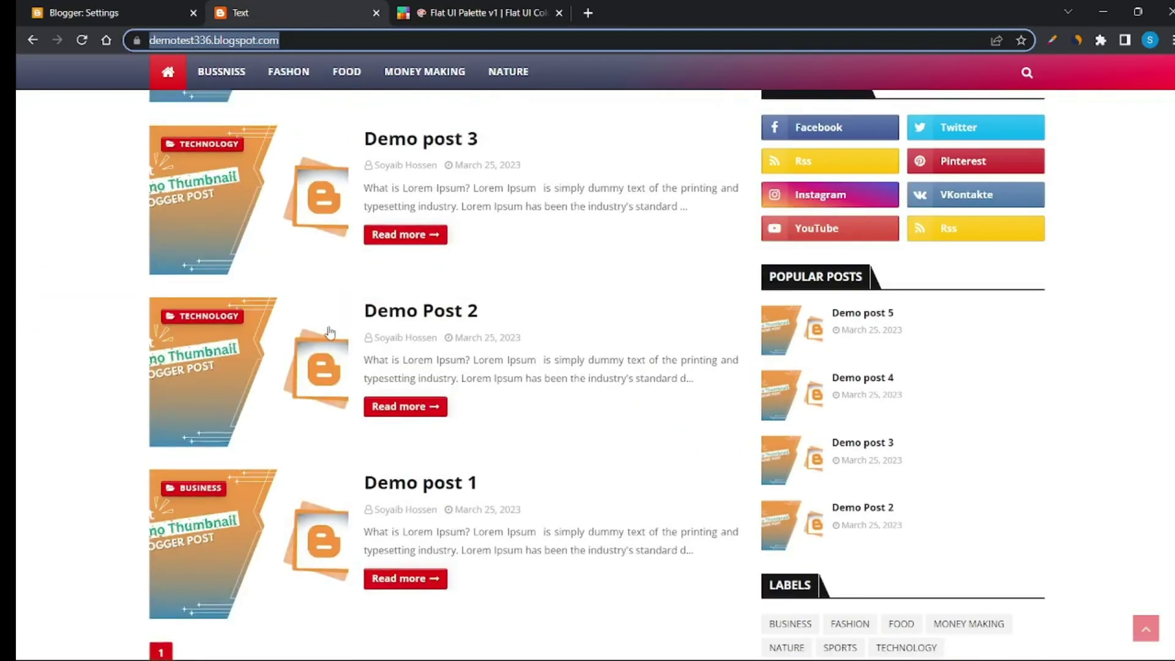
key(Return)
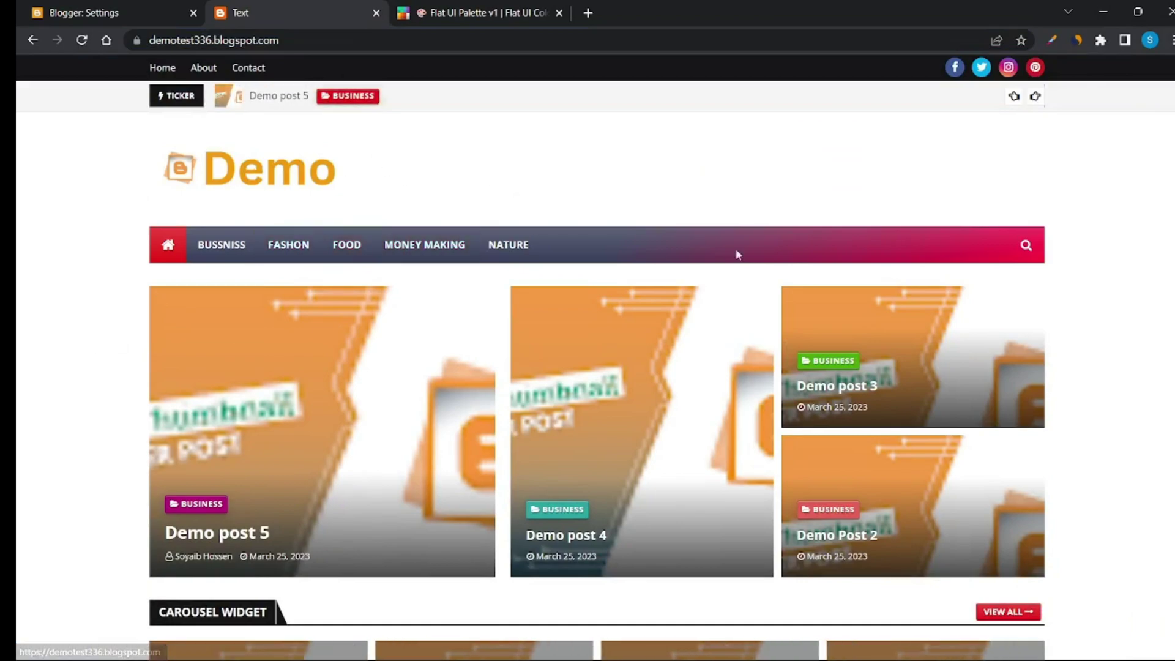
Open the theme customizer for the blog's current custom theme in Blogger.
click(105, 5)
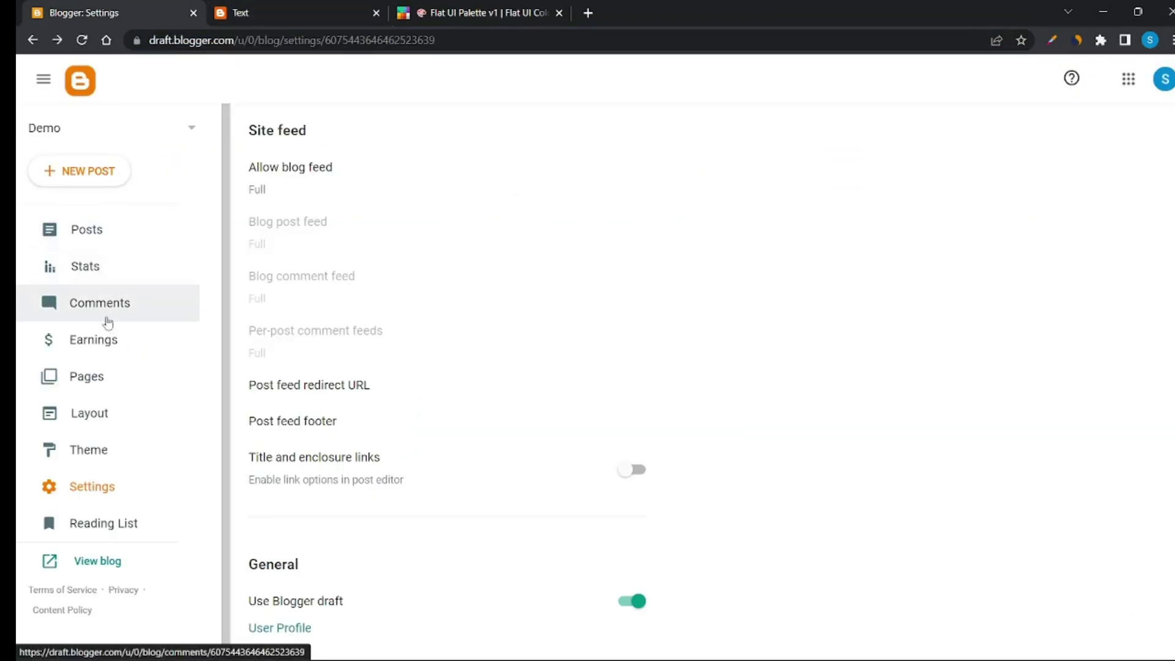
click(103, 451)
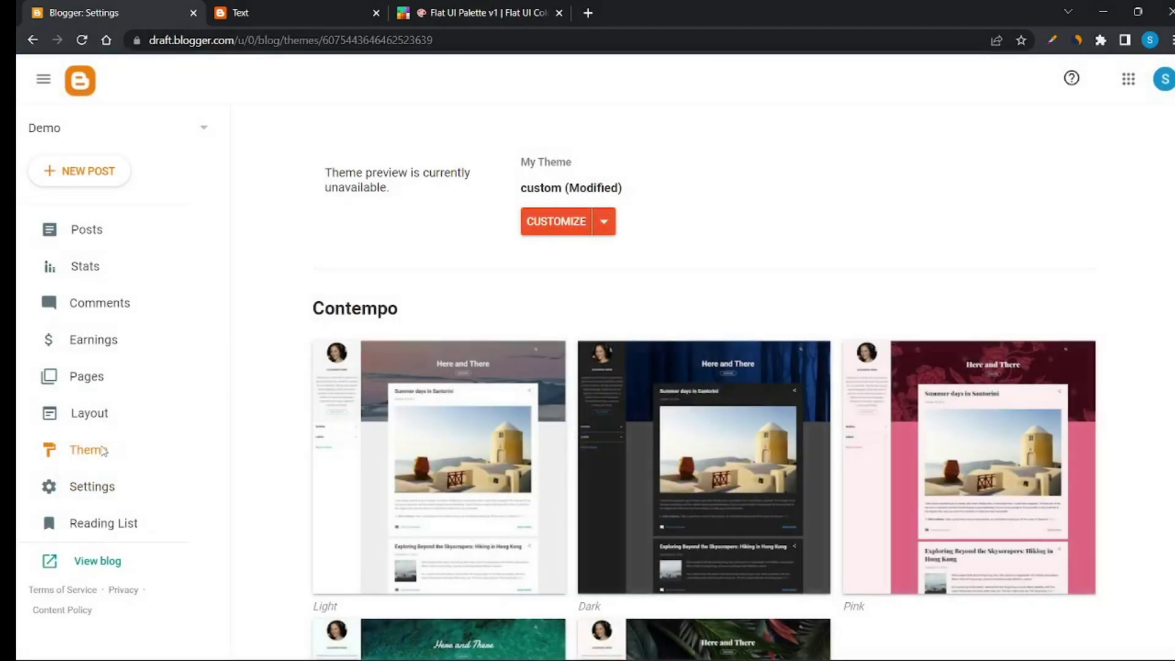
click(604, 222)
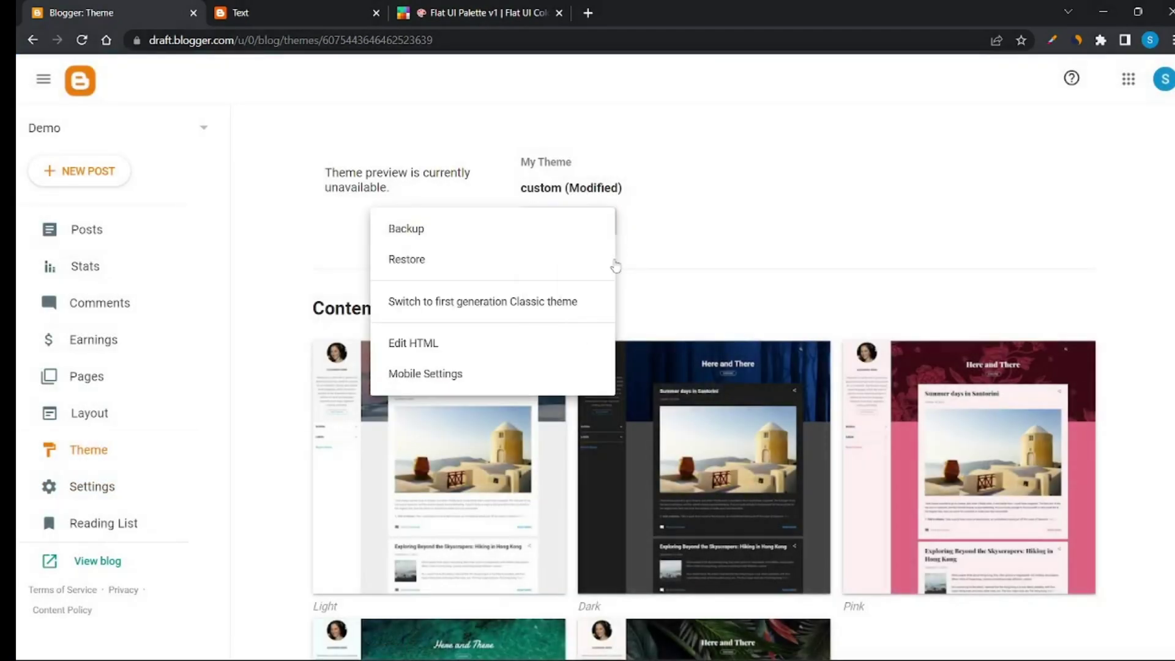
click(549, 221)
click(549, 220)
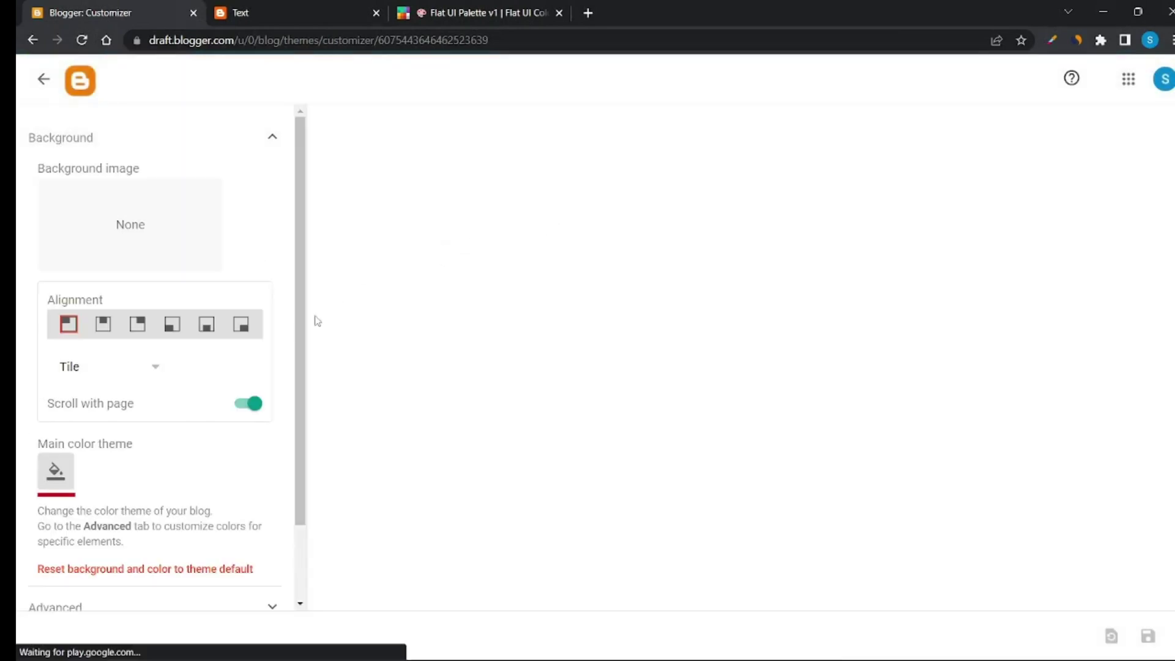
Copy the Green Sea color's hex code from the Flat UI palette and return to the Blogger customizer.
click(325, 9)
click(453, 8)
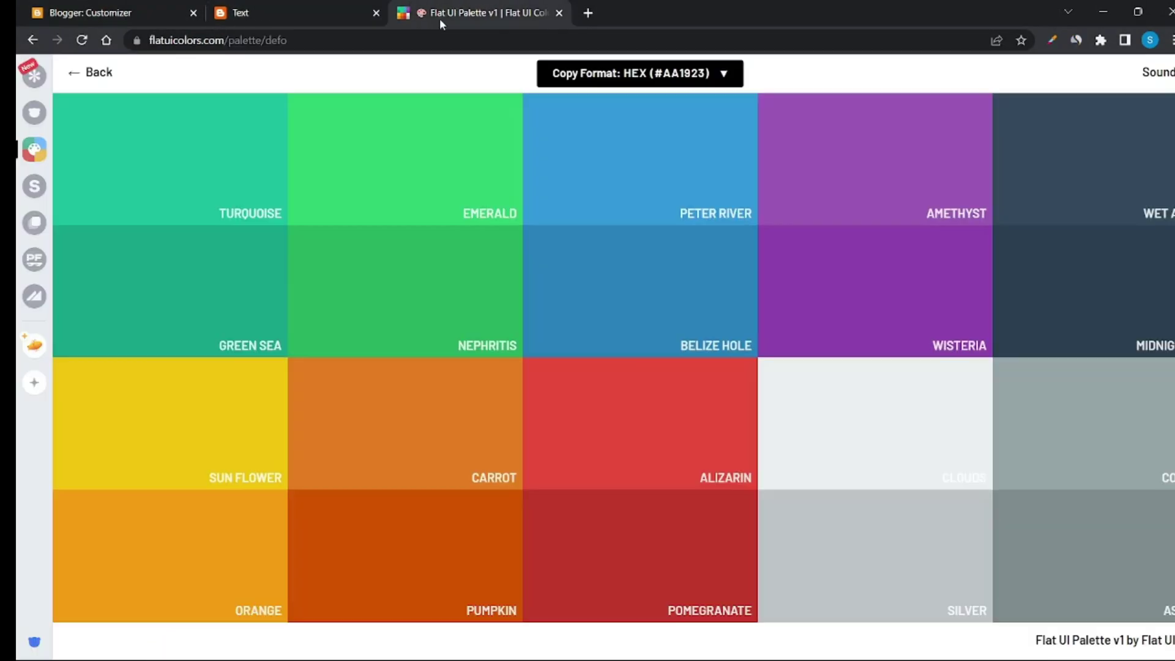
click(189, 286)
click(102, 8)
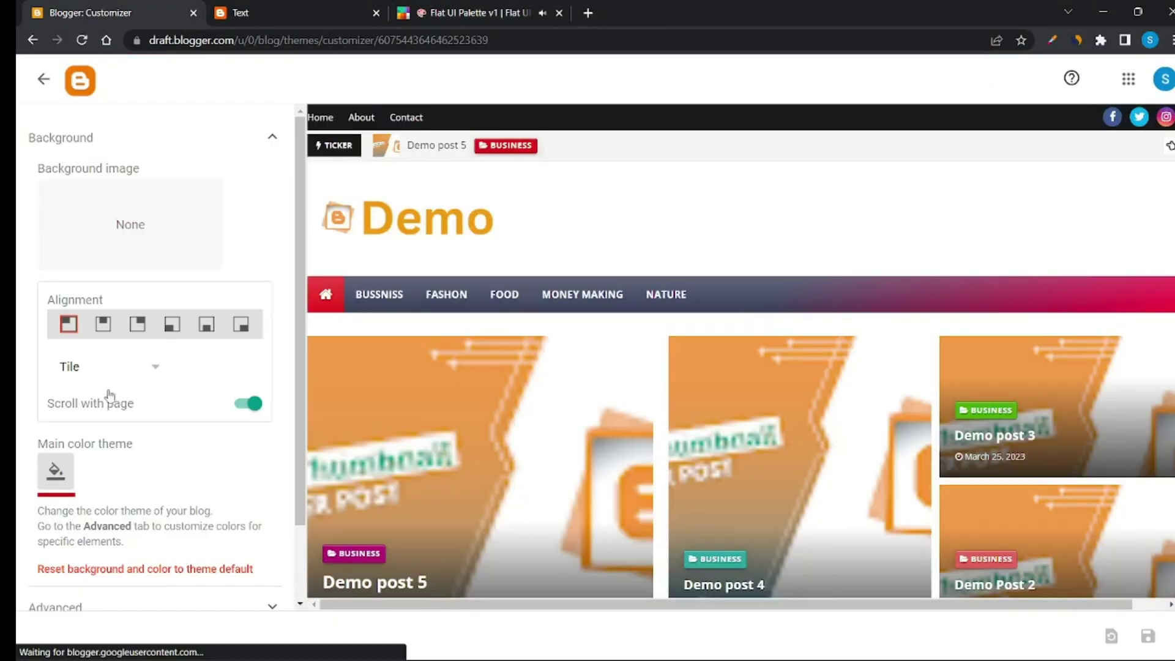
Set the blog's main color theme to the custom hex color #16a085 and save the color.
click(61, 472)
click(538, 470)
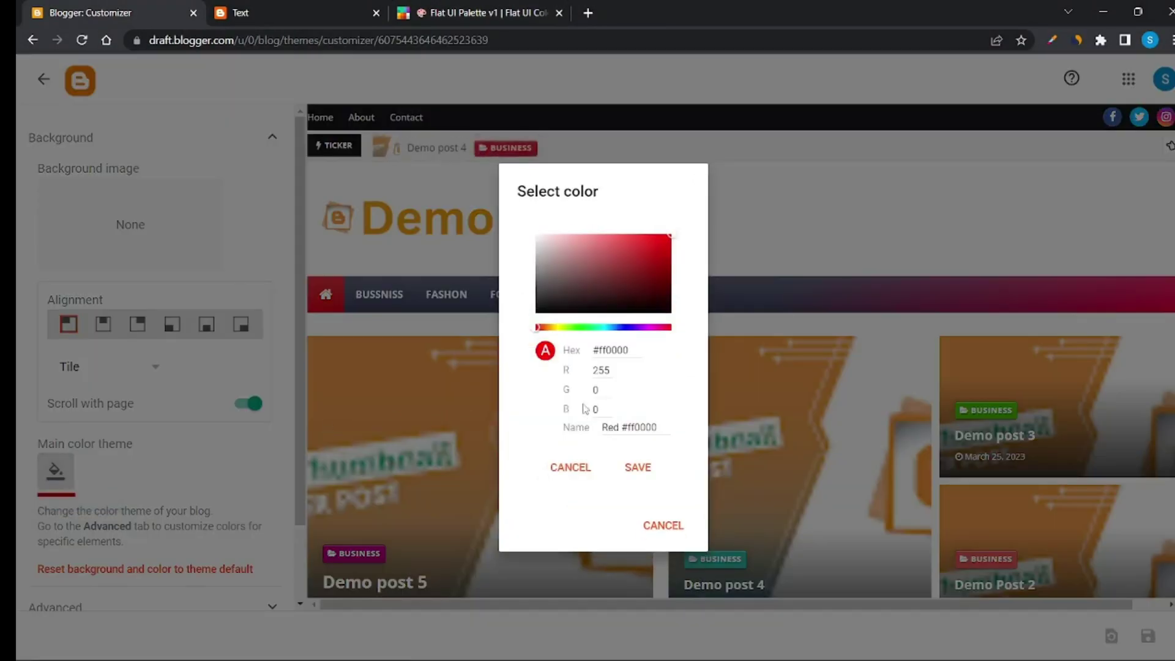
text(#16a085)
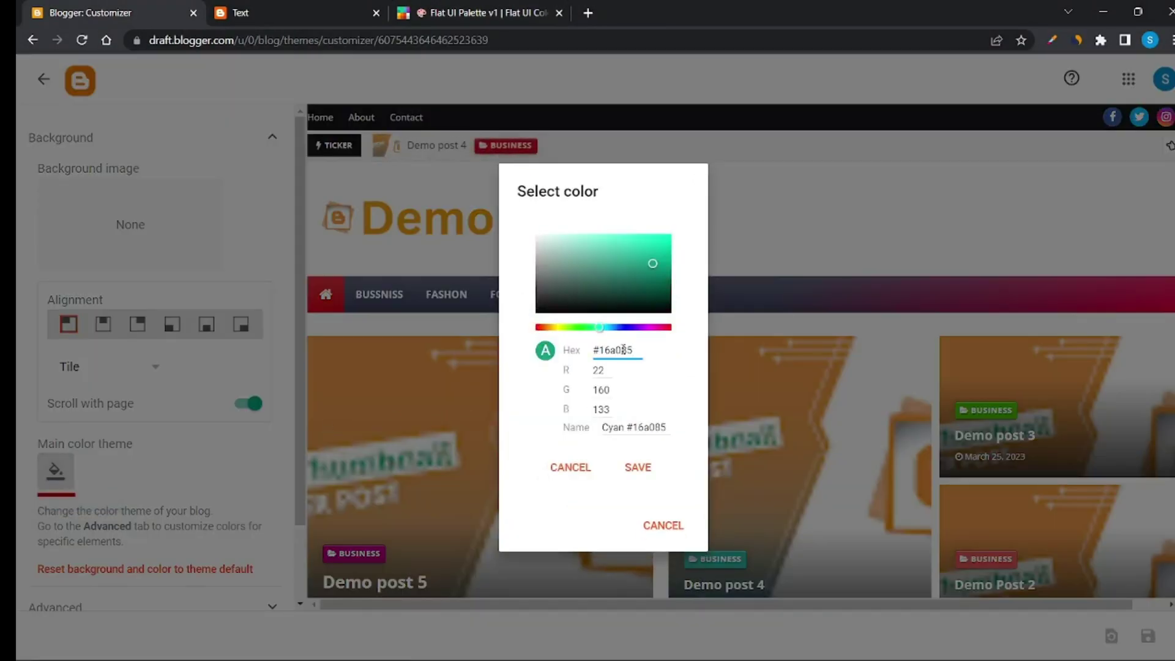
click(645, 471)
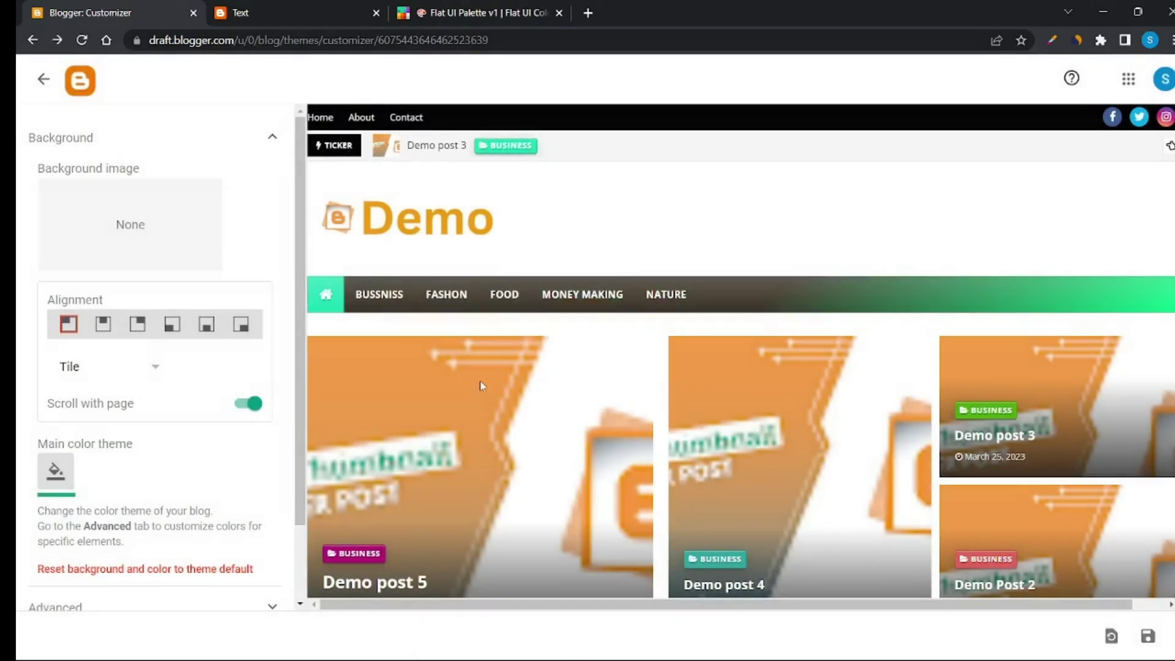
Copy the Orange color's hex code from the Flat UI palette and return to the Blogger customizer.
click(441, 12)
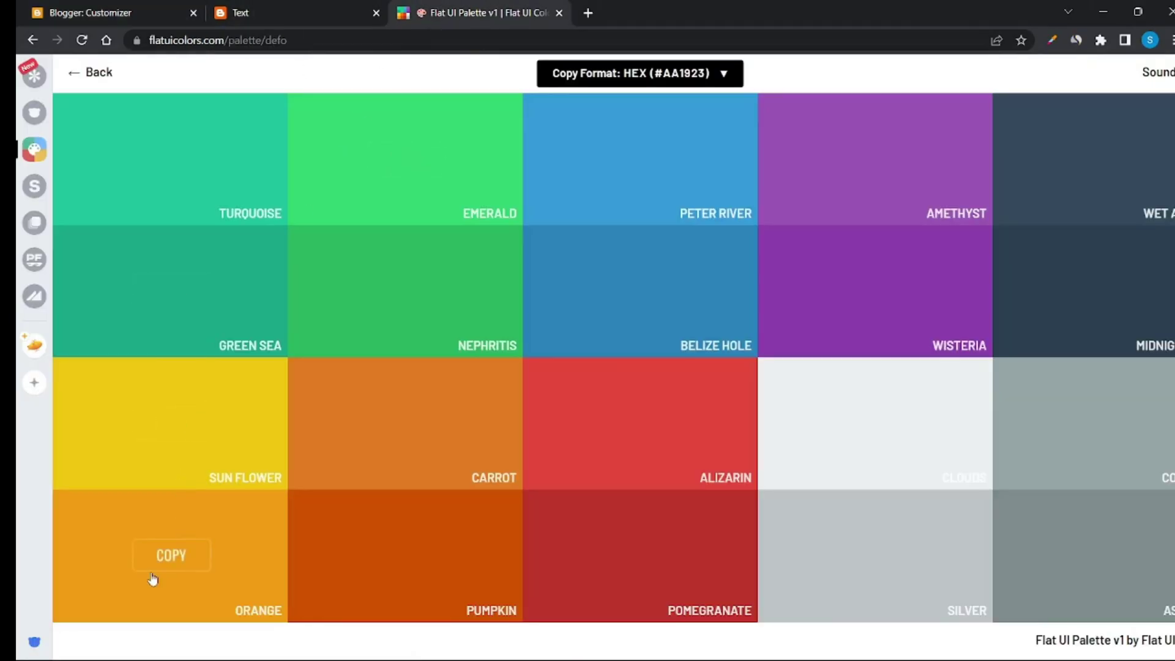
click(153, 578)
key(ctrl+1)
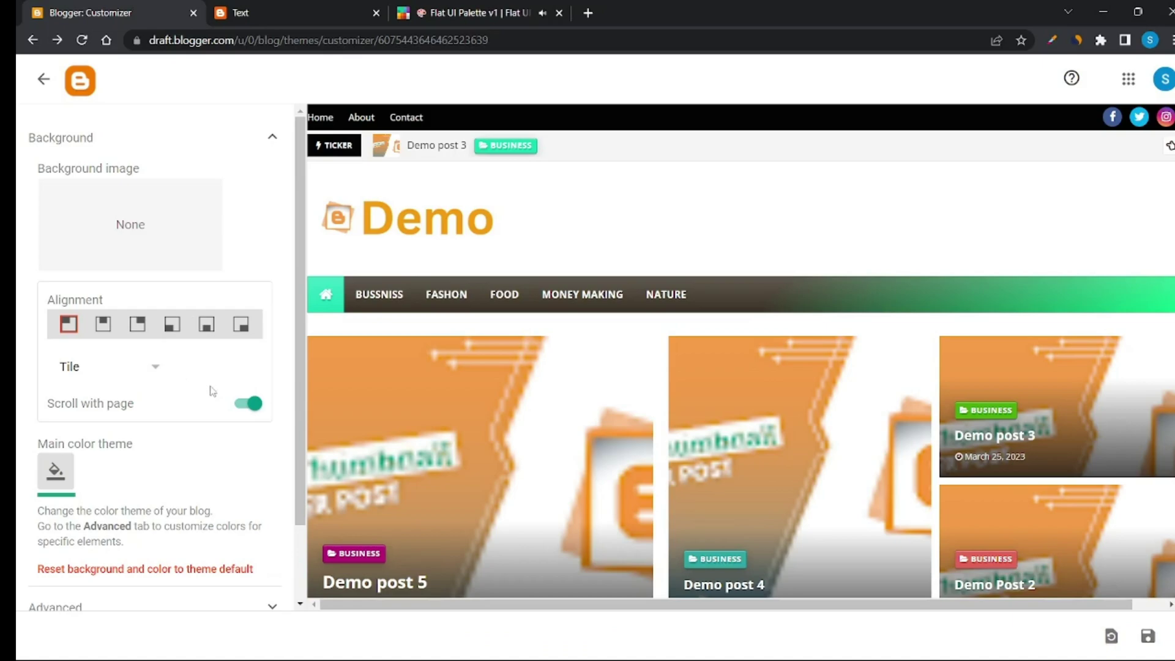
scroll(184, 429, down, 3)
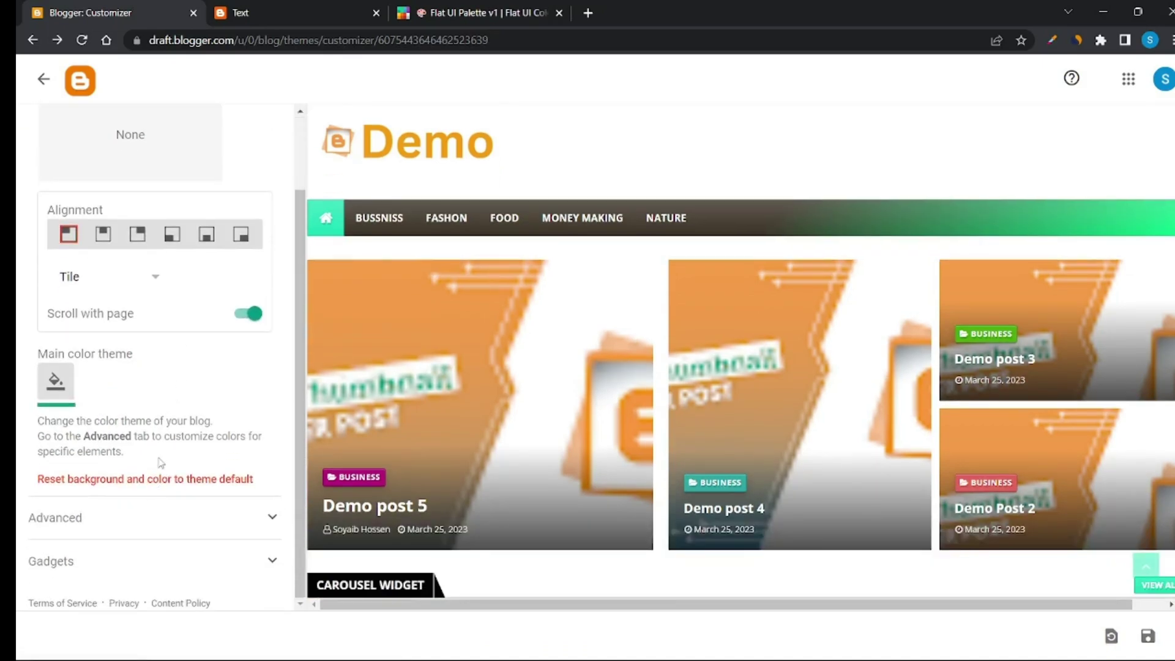
click(149, 279)
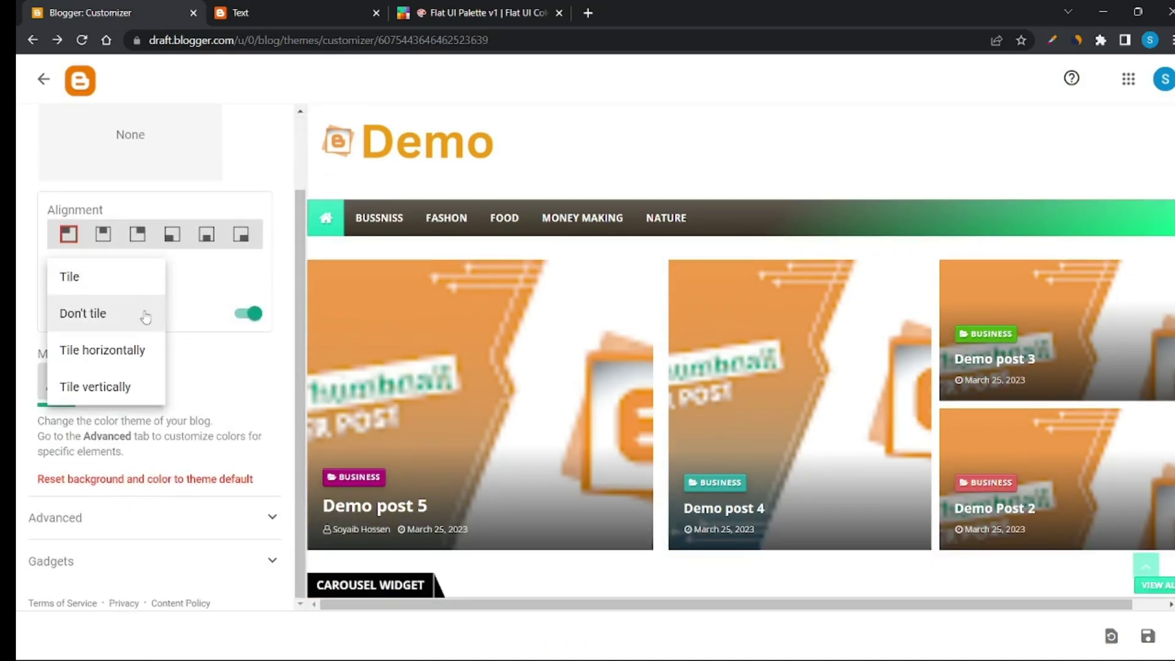
click(207, 361)
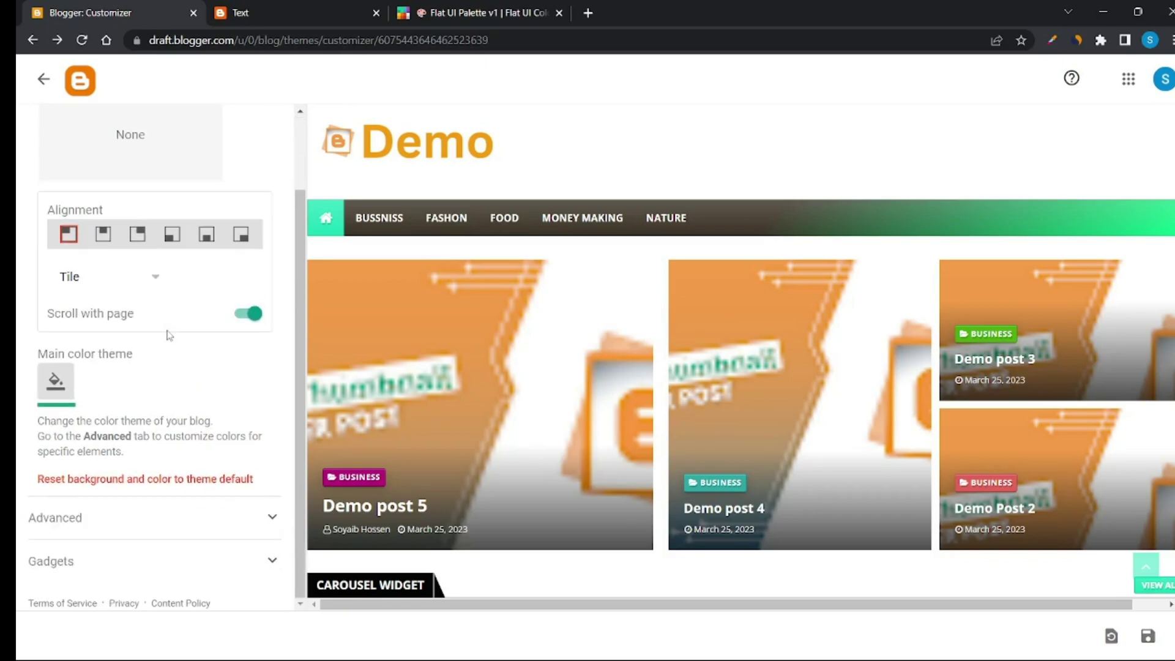
In the advanced Theme Body settings, set the link color to orange from the color palette.
click(175, 526)
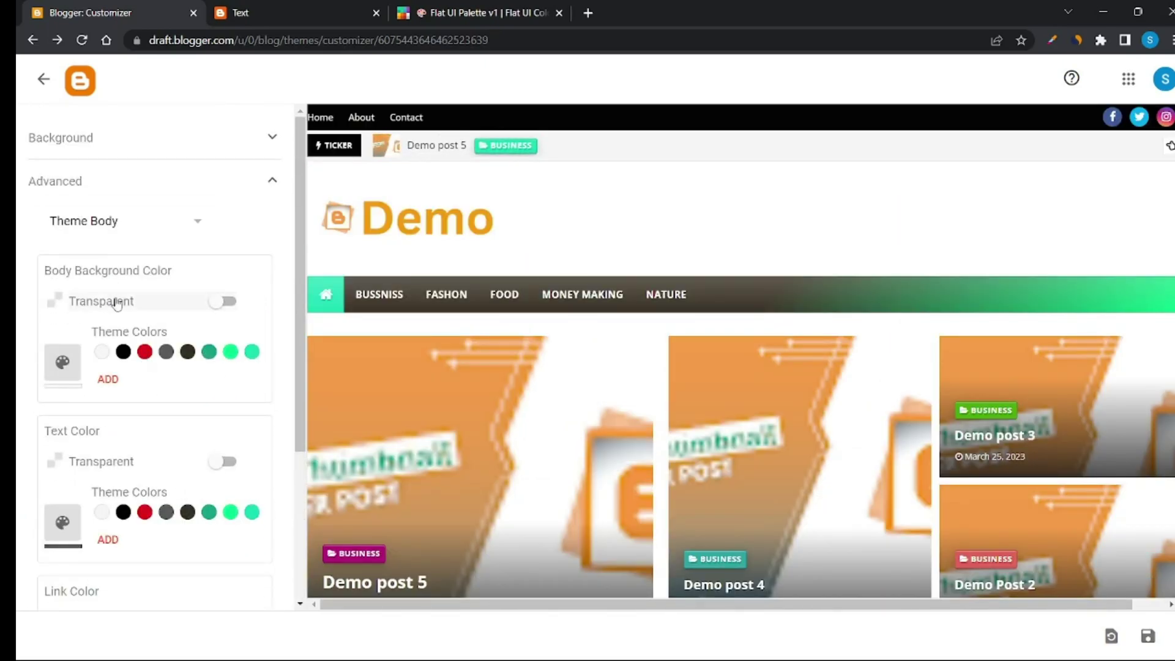
scroll(137, 360, down, 1)
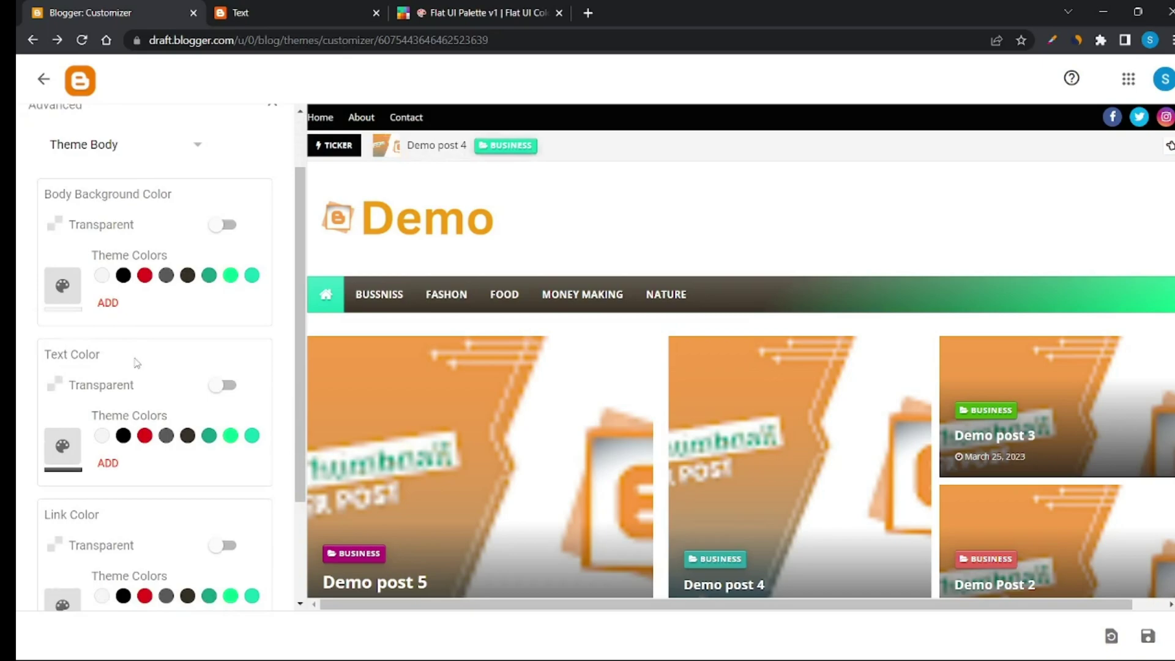
scroll(137, 364, down, 2)
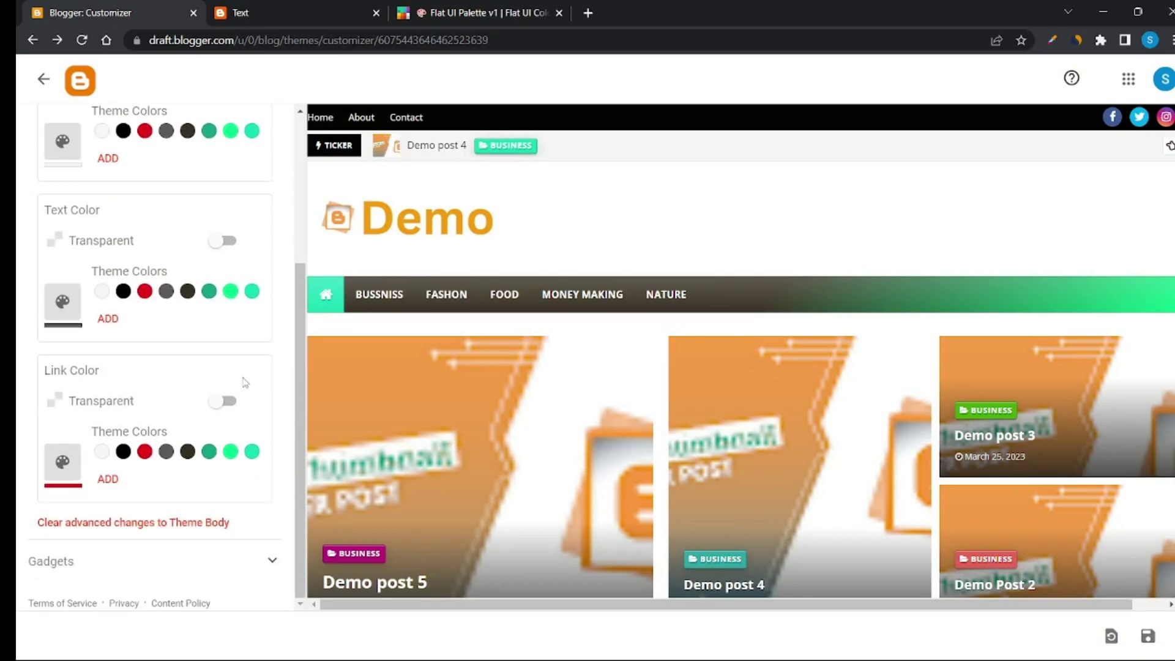
click(108, 479)
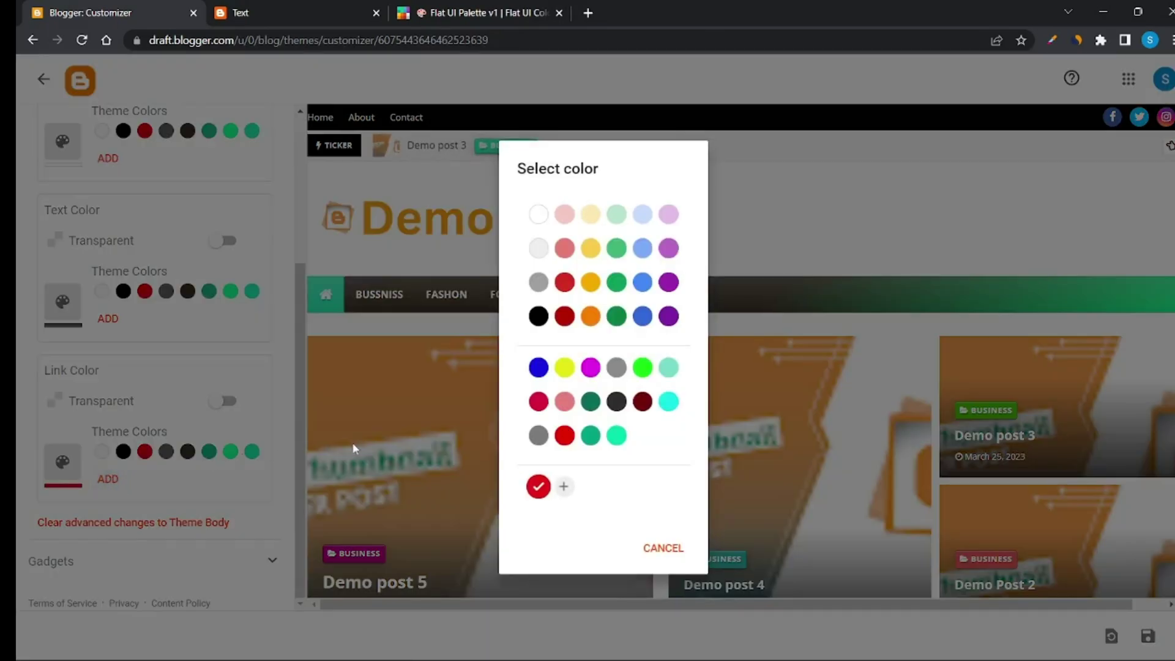
click(590, 315)
scroll(178, 336, up, 4)
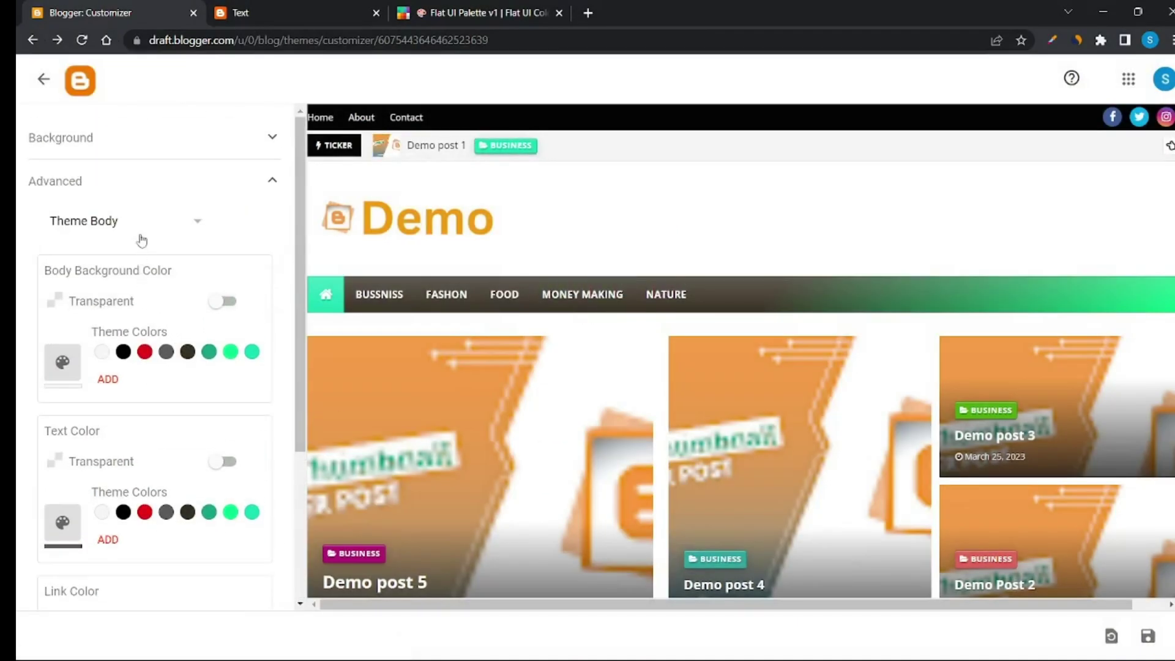
Switch the advanced settings to the Theme Colors group and set the Dark Color to orange.
click(139, 235)
scroll(140, 267, down, 3)
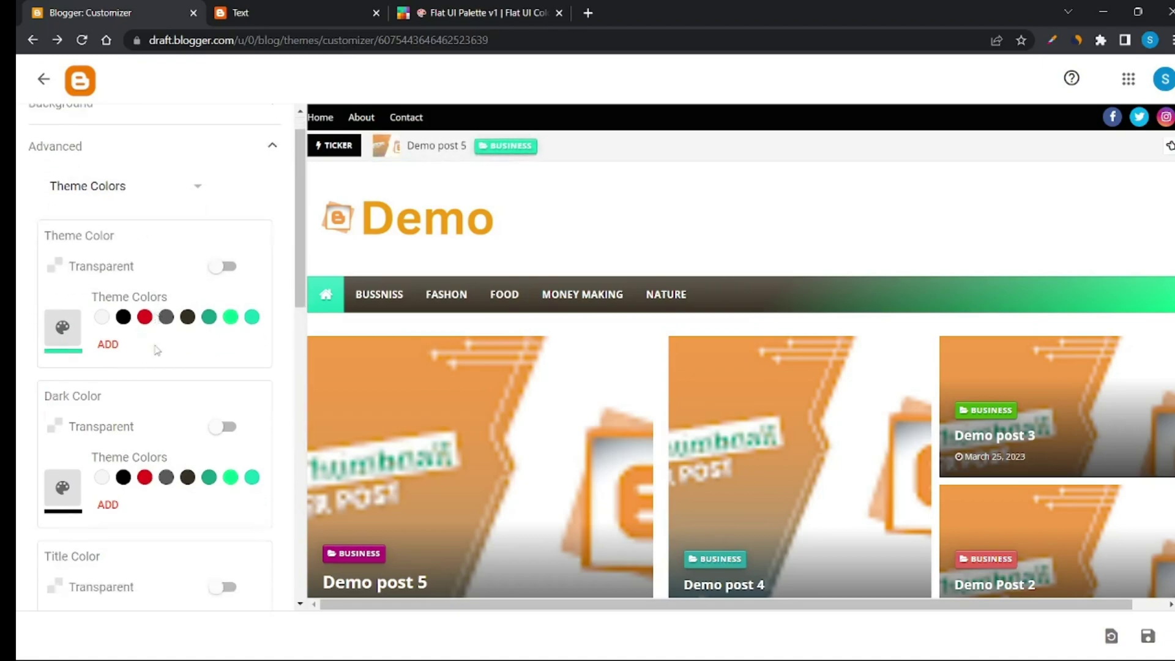
click(107, 387)
click(589, 321)
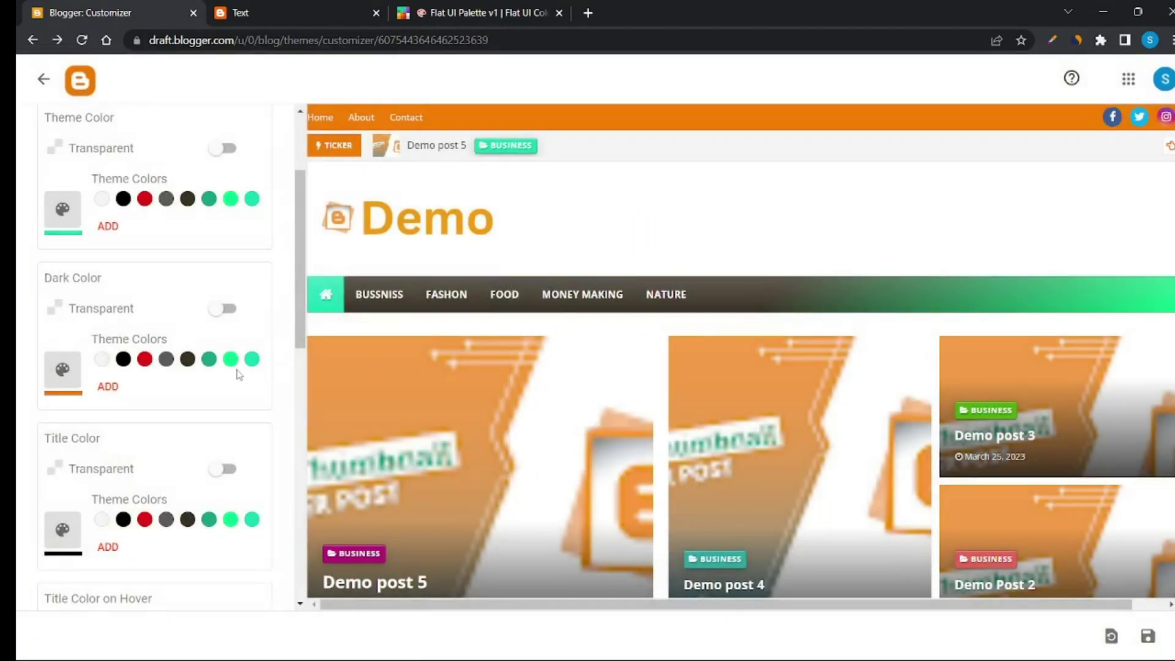
Try purple, grey and off-white shades as the Dark Color.
click(108, 387)
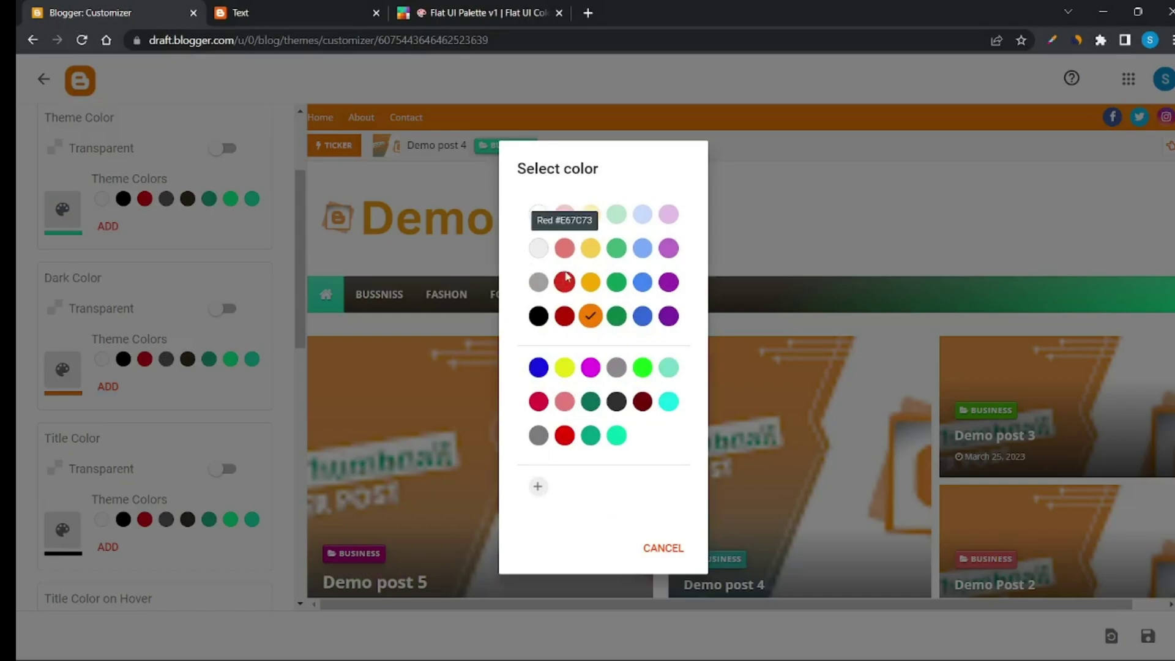
click(641, 316)
click(108, 386)
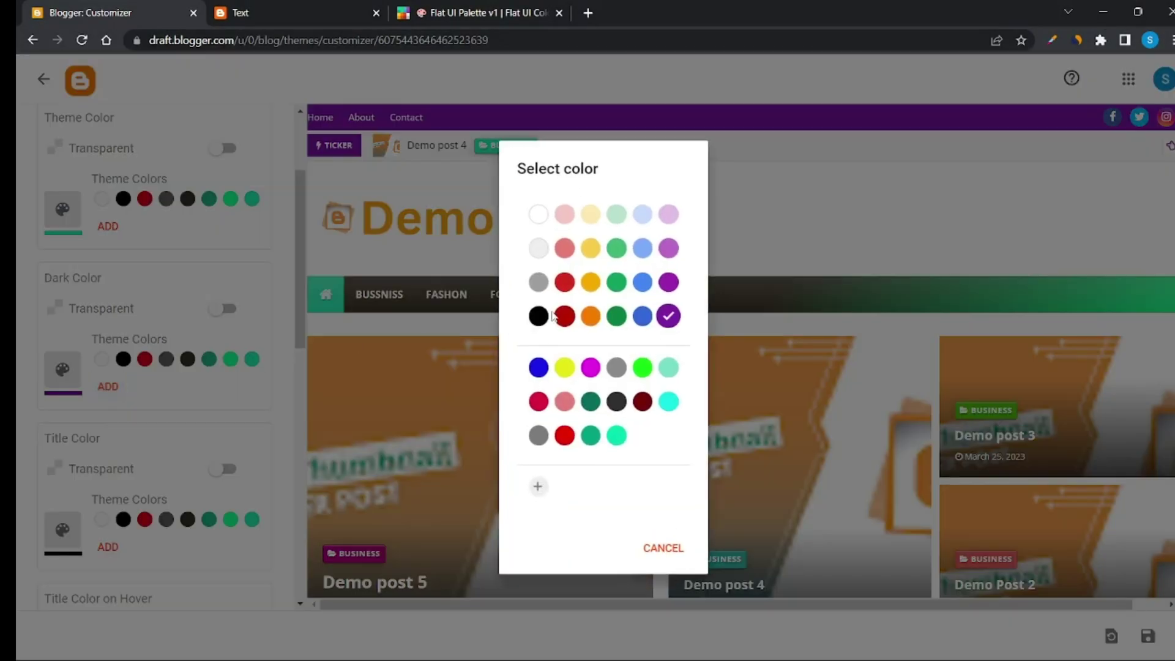
click(538, 281)
click(108, 387)
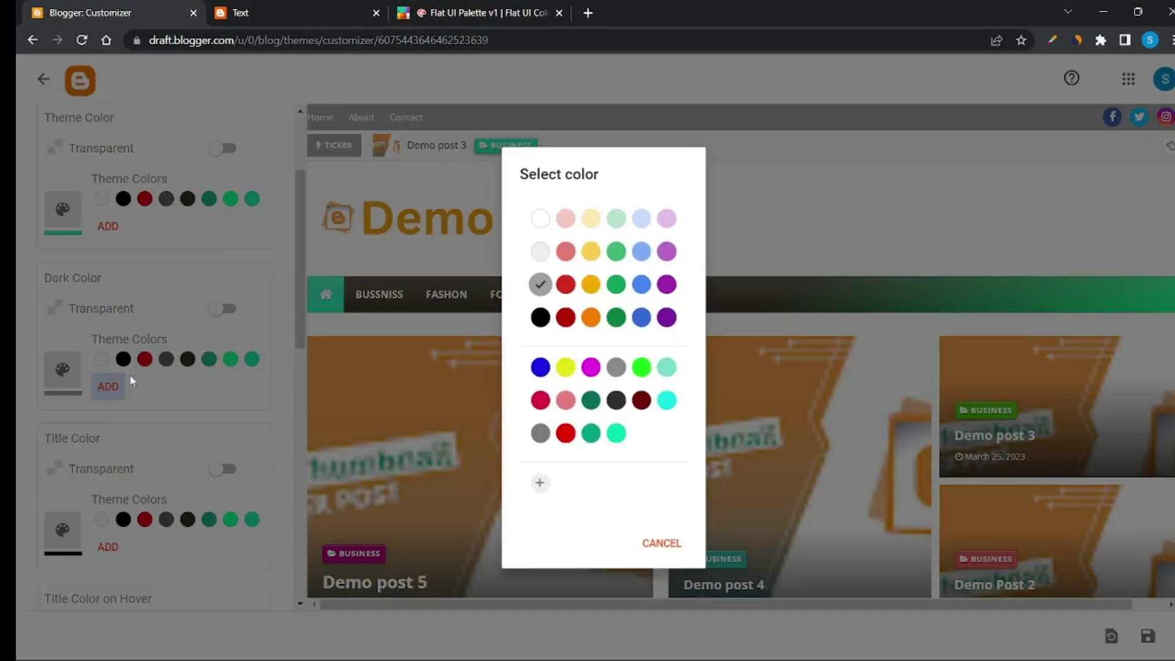
click(538, 249)
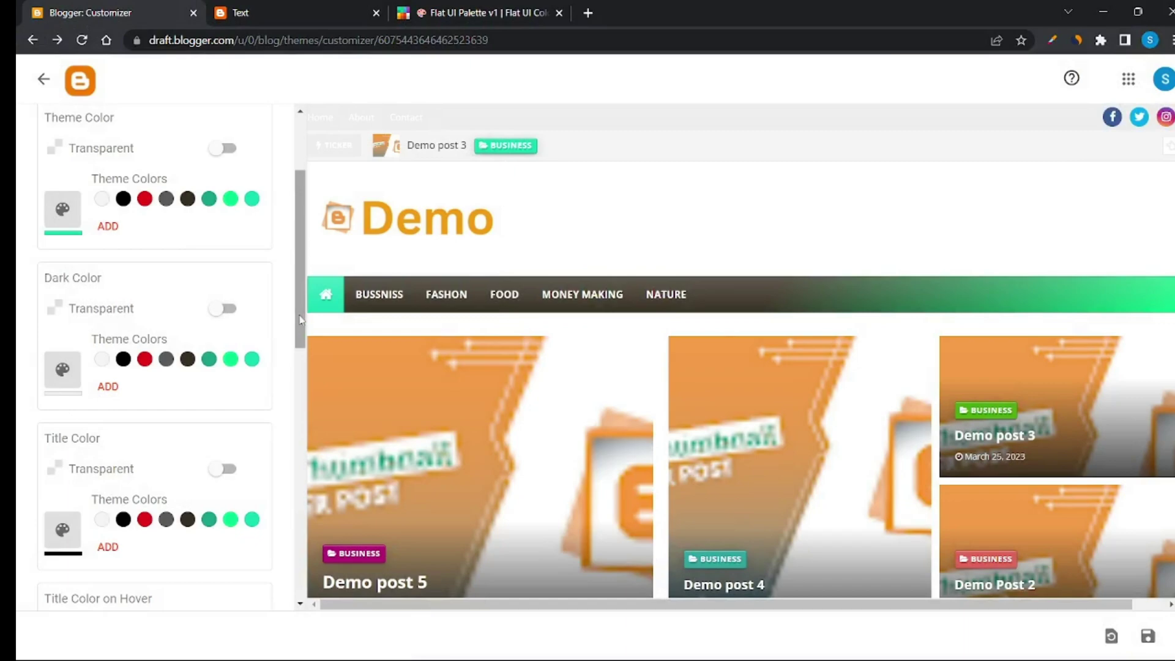
click(123, 361)
click(102, 361)
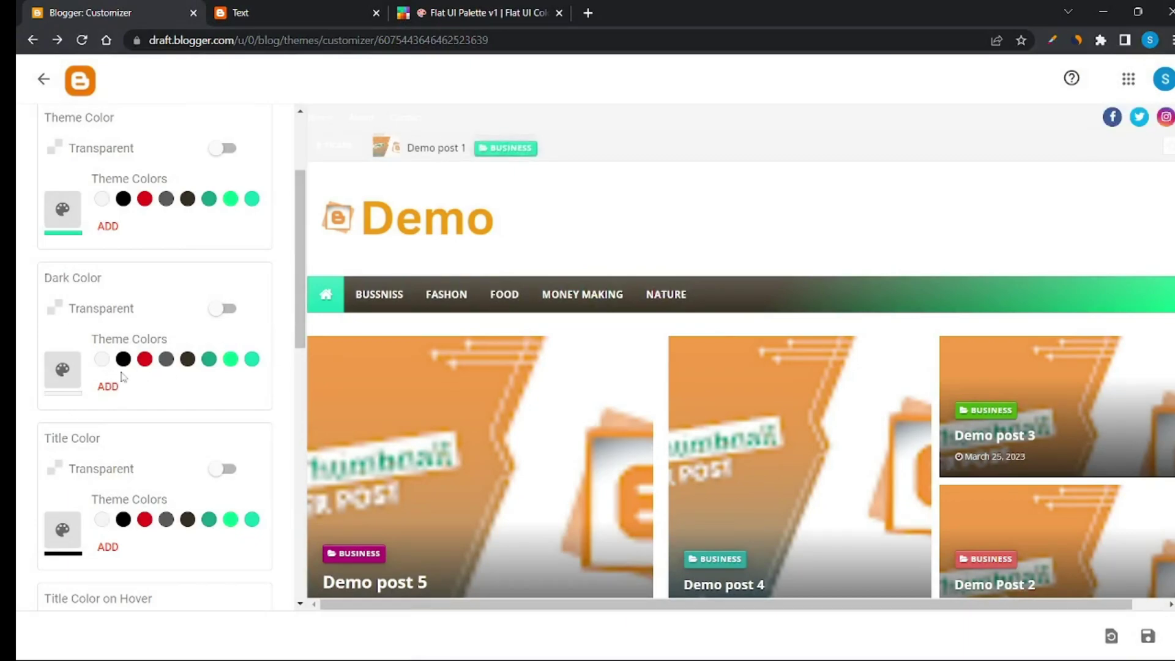
Change the Dark Color back to orange from the color palette.
scroll(121, 372, down, 1)
scroll(124, 358, up, 1)
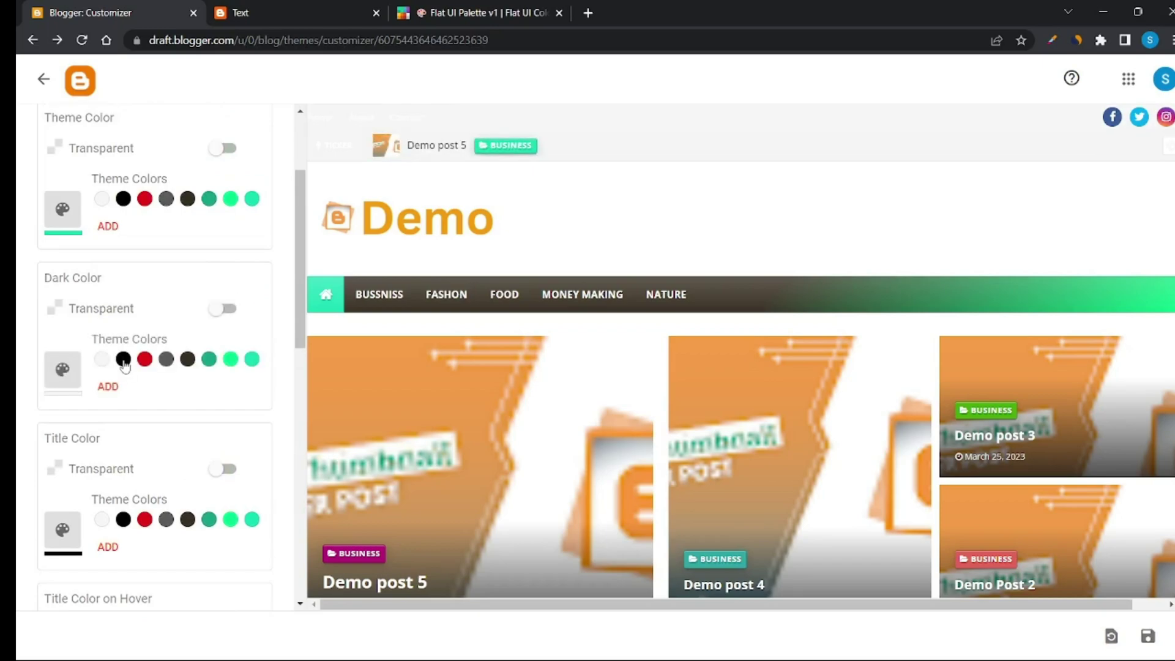
click(108, 386)
click(582, 282)
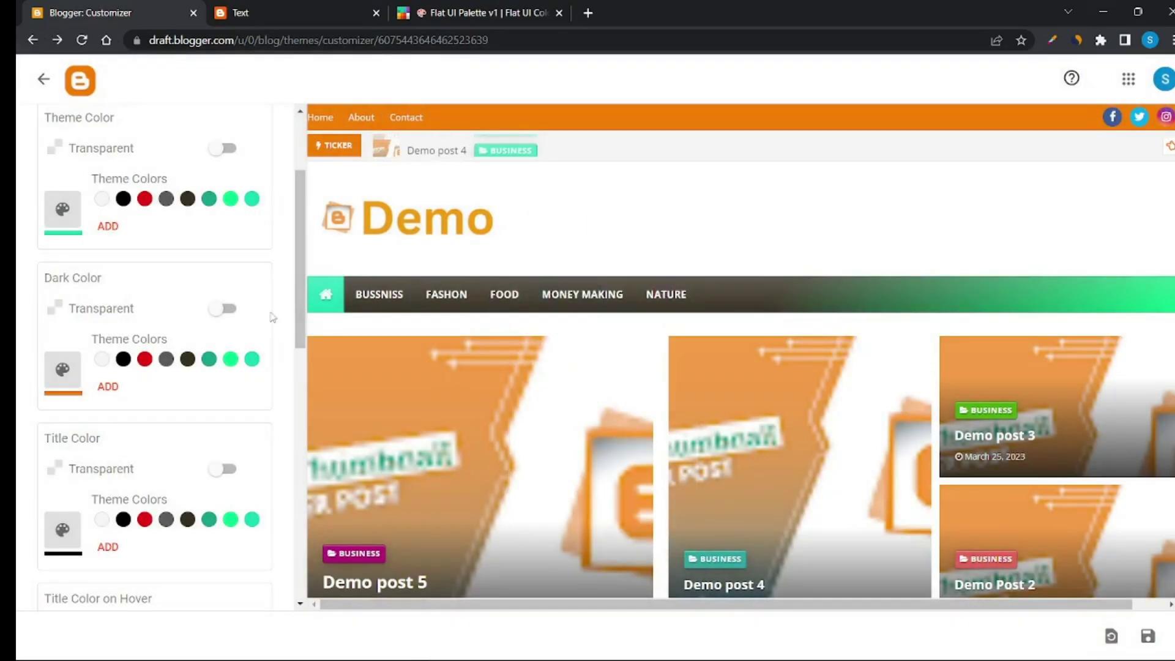
Set the Title Color on Hover to orange.
scroll(168, 361, down, 1)
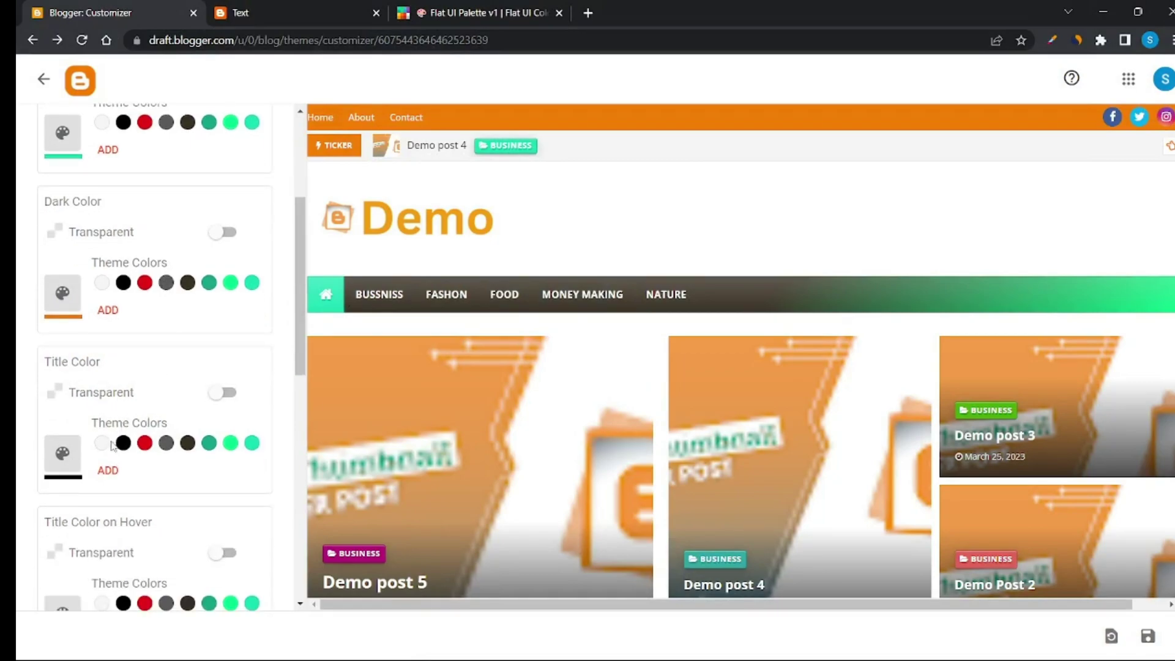
scroll(127, 456, down, 4)
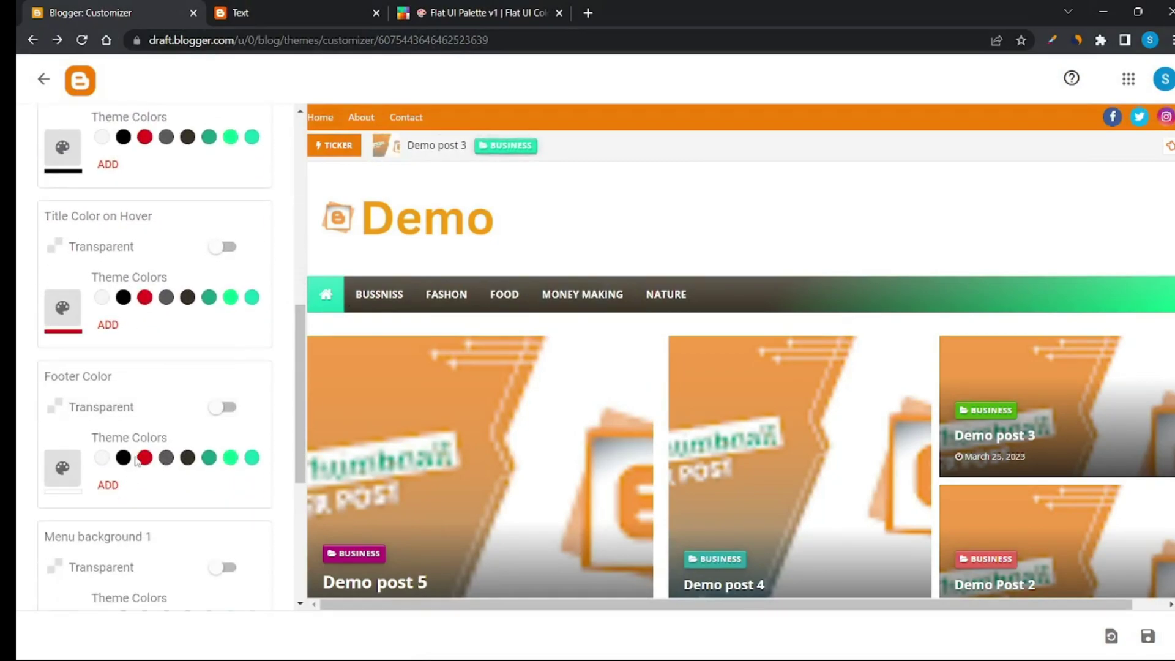
scroll(136, 461, down, 2)
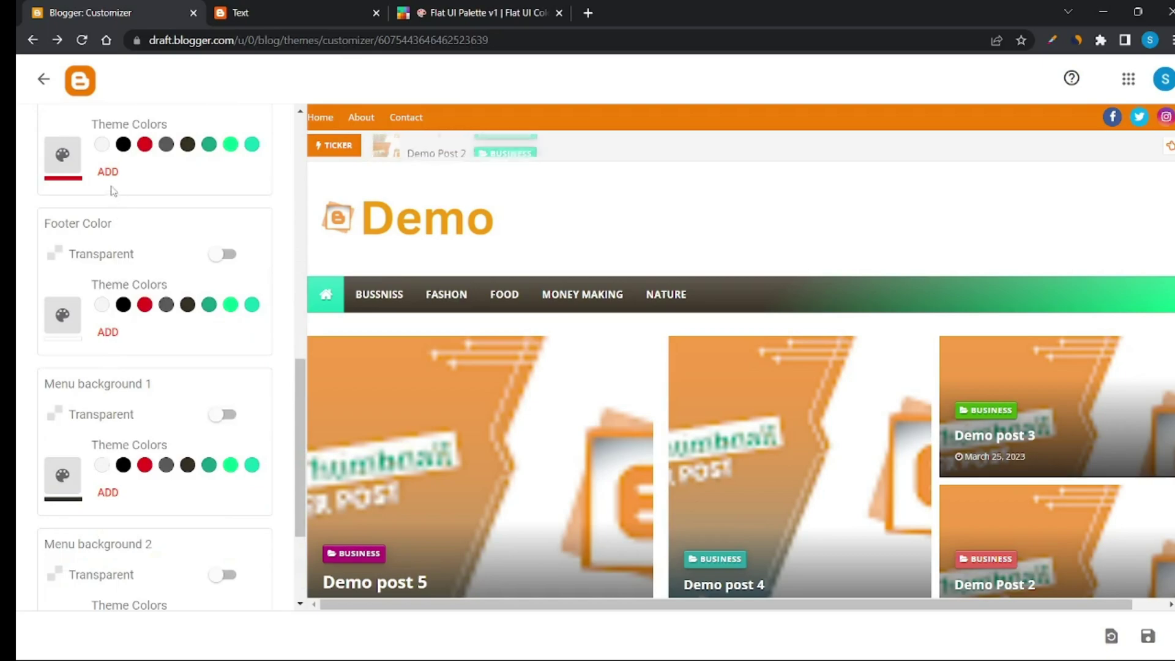
scroll(113, 190, up, 1)
click(106, 248)
click(189, 412)
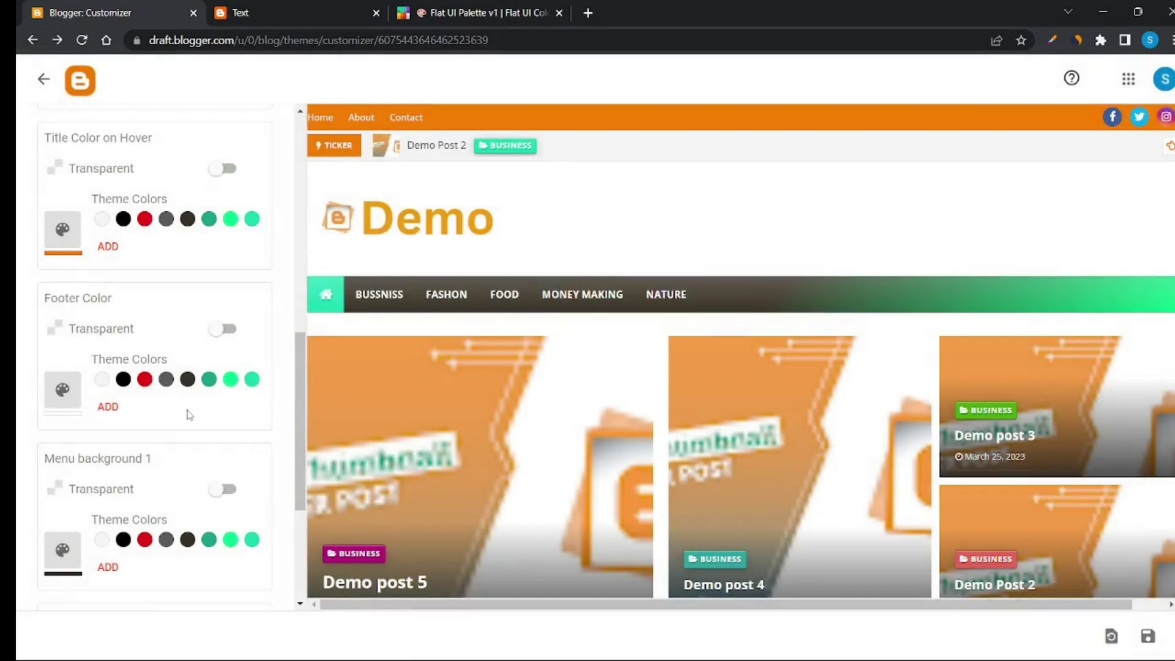
Set the Menu background 1 color to orange from the color palette.
scroll(153, 428, down, 3)
click(109, 319)
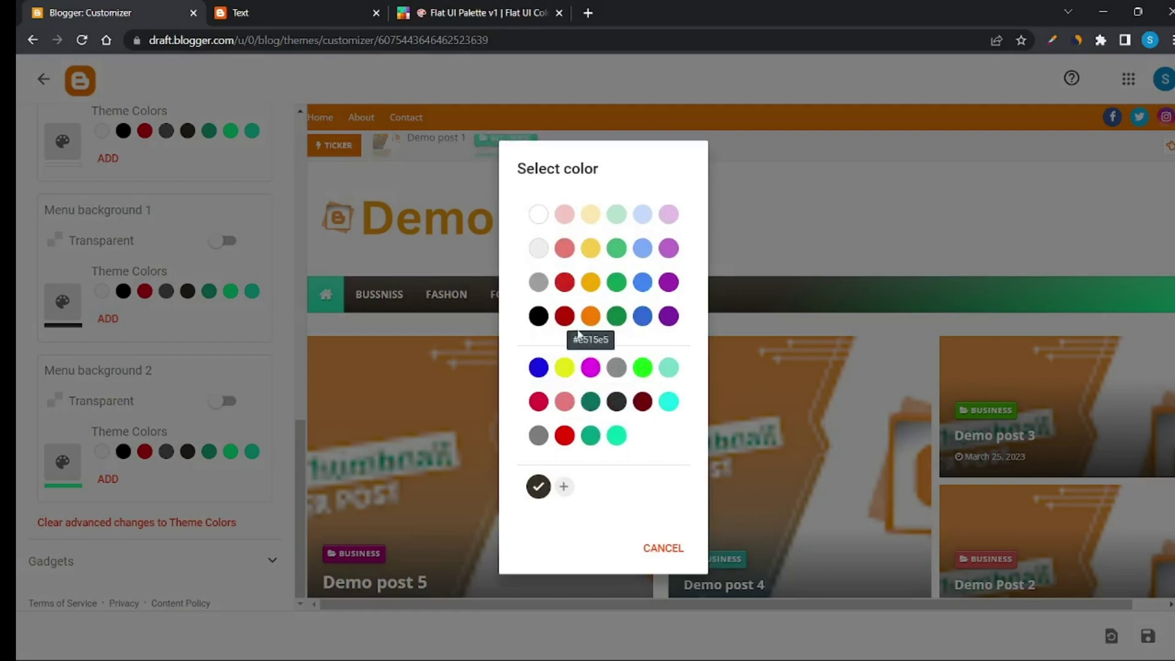
click(591, 316)
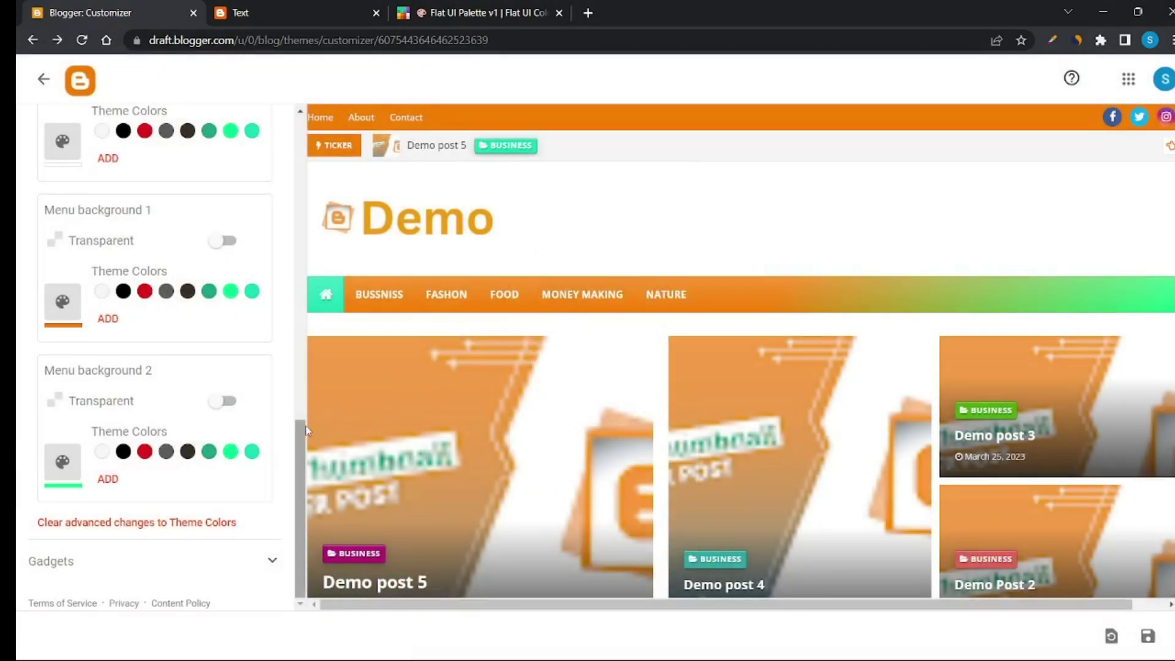
Set the Dark Color to the turquoise-green theme swatch matching the Theme Color, and save the theme customization.
scroll(239, 451, up, 15)
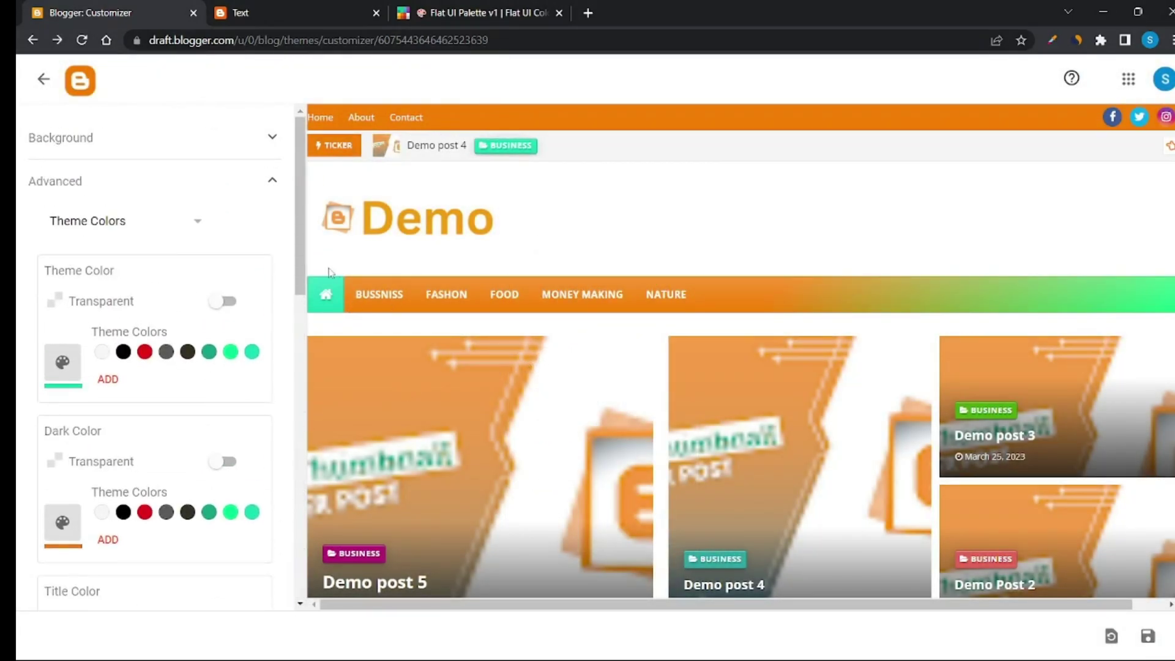
click(231, 515)
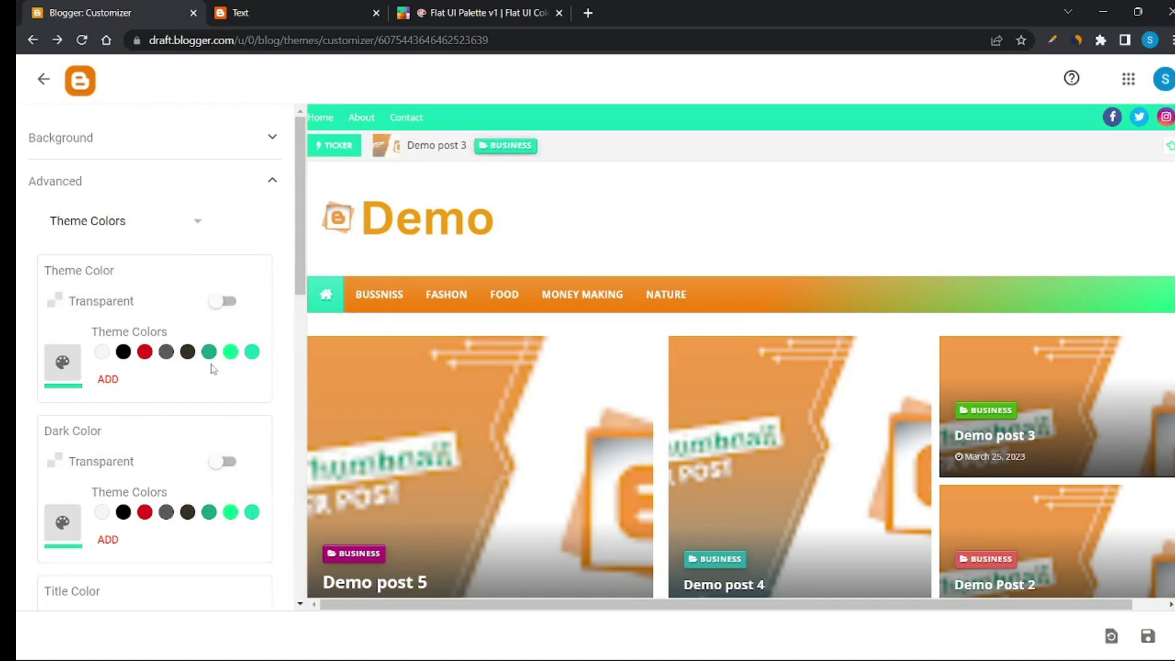
click(143, 237)
scroll(130, 294, down, 1)
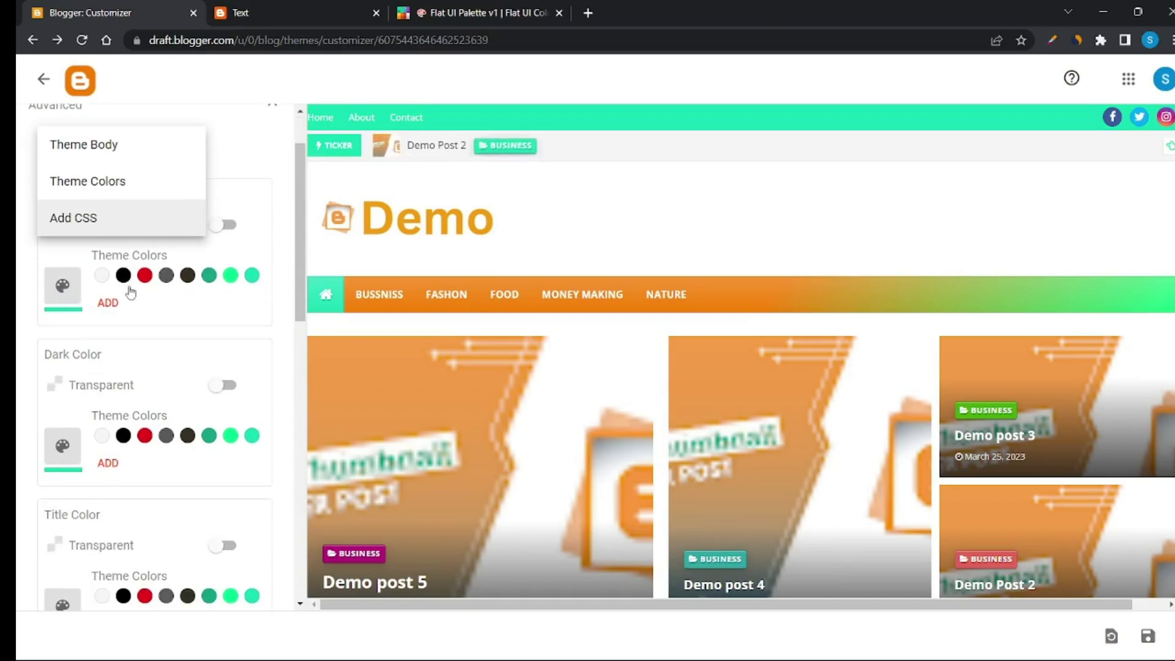
scroll(612, 368, down, 10)
click(1148, 636)
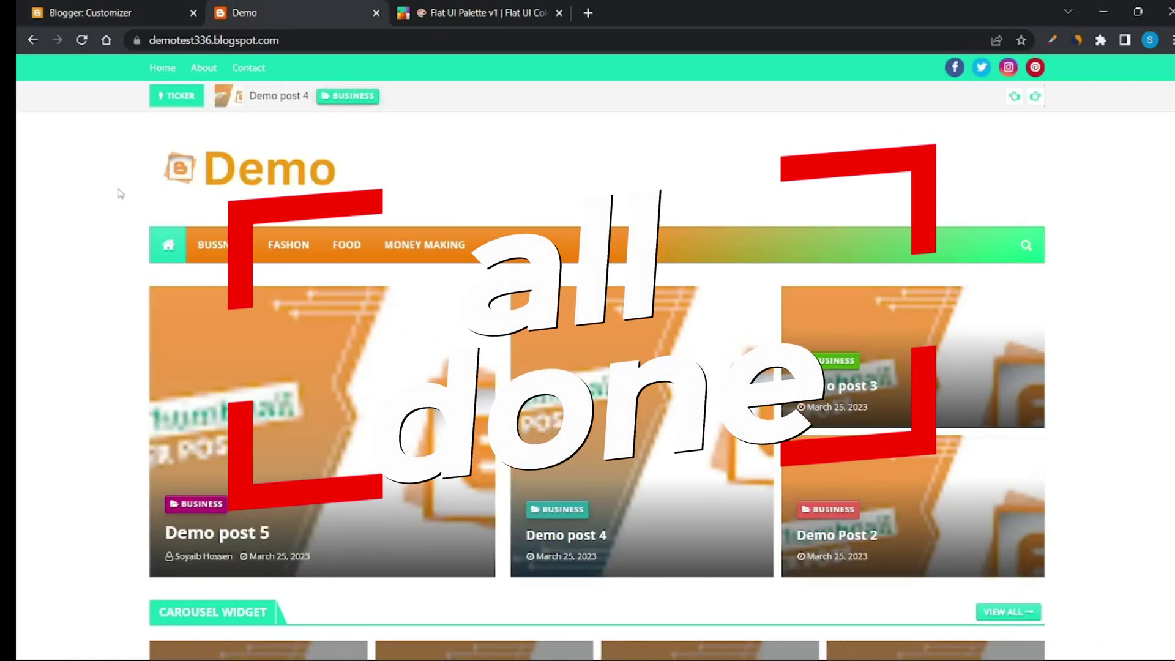
Review the recolored home page of the live blog demotest336.blogspot.com down to its footer.
scroll(120, 193, down, 15)
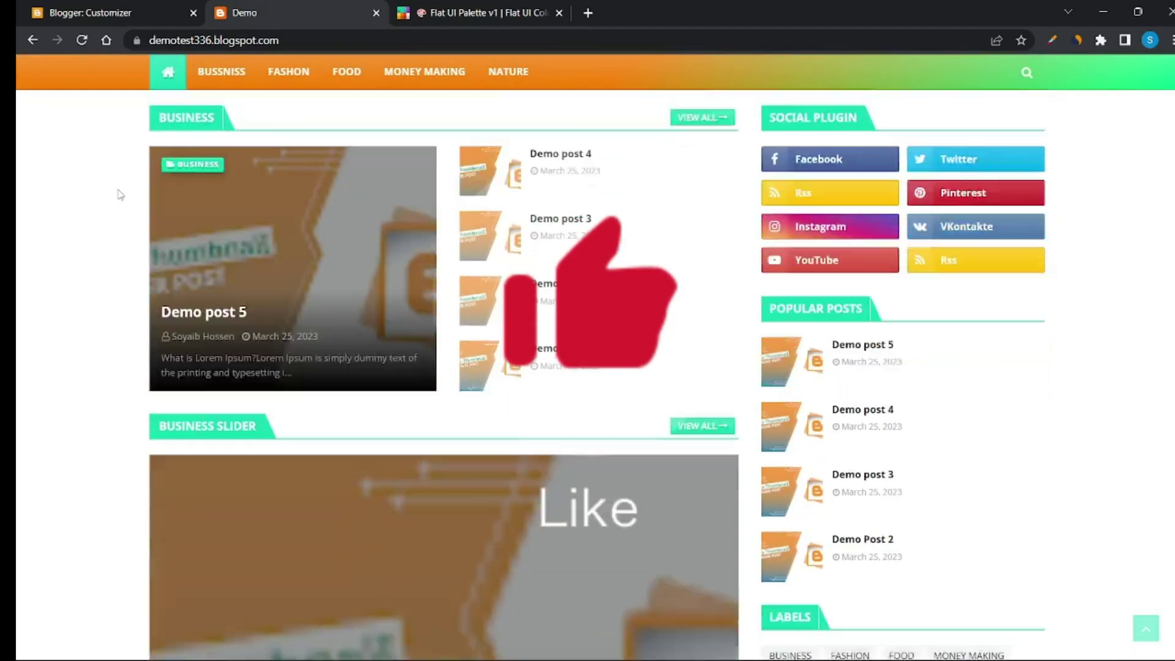
scroll(120, 193, down, 20)
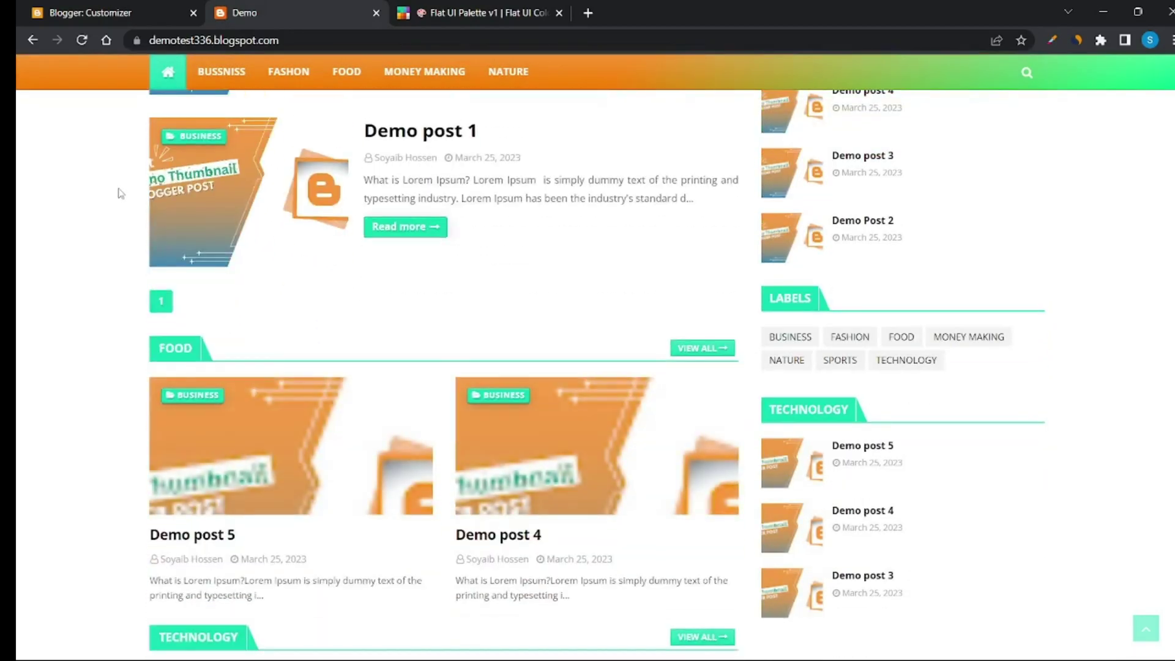
scroll(120, 193, down, 10)
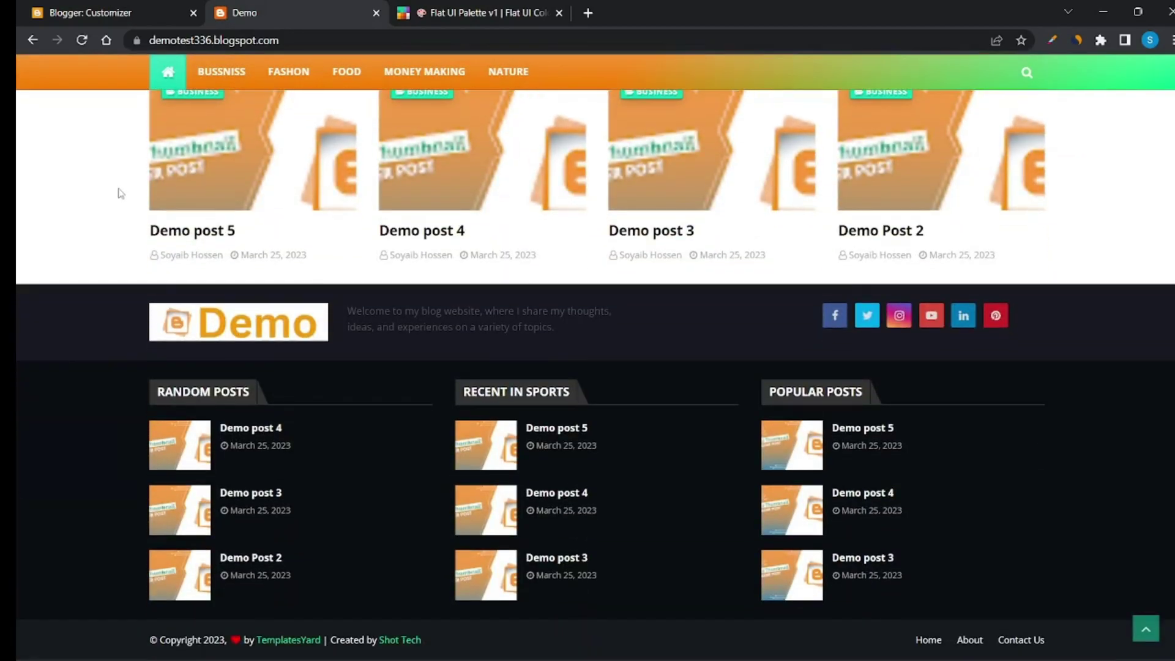